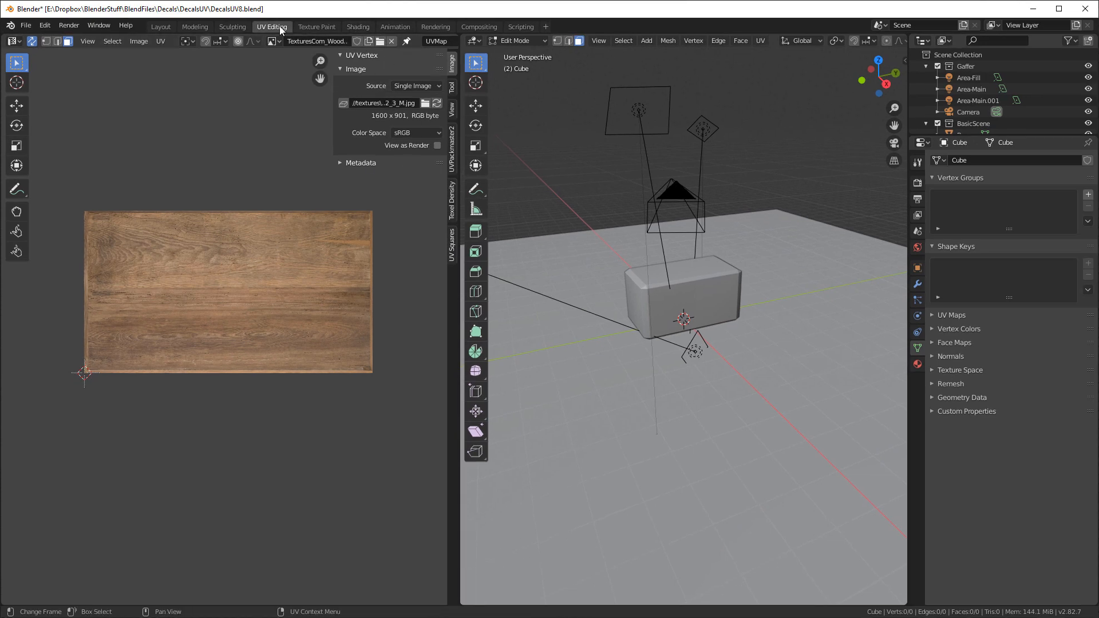
# Switch to the Layout workspace and apply the Steel distressed material from the CW Metal pack to the crate
pyautogui.click(161, 27)
pyautogui.moveTo(401, 212); pyautogui.dragTo(366, 205, button='middle')
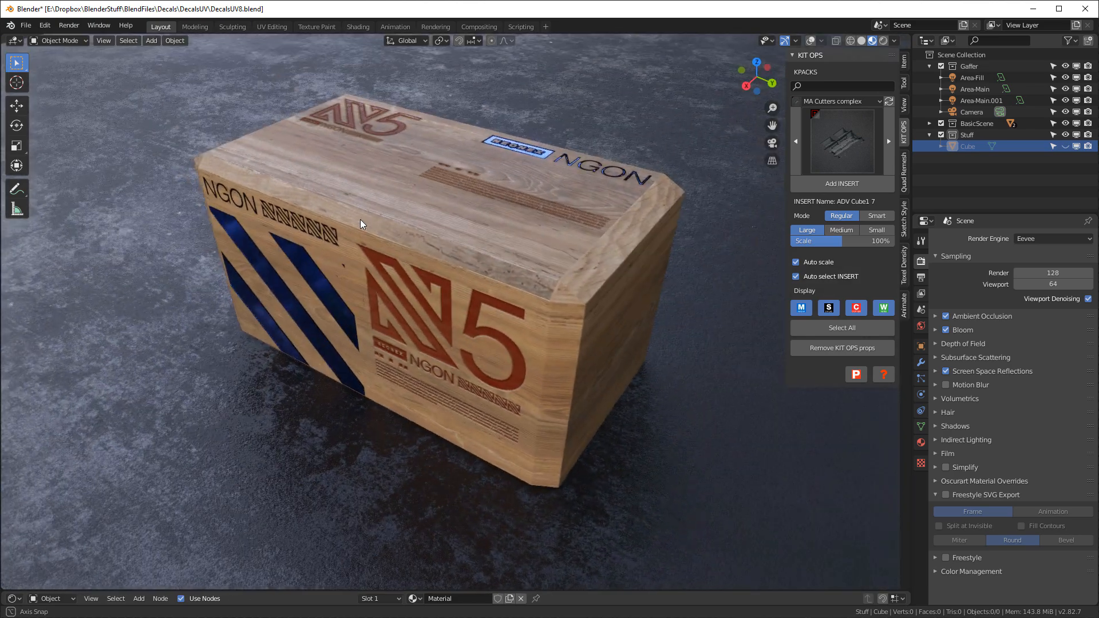
pyautogui.click(840, 103)
pyautogui.click(828, 107)
pyautogui.click(863, 133)
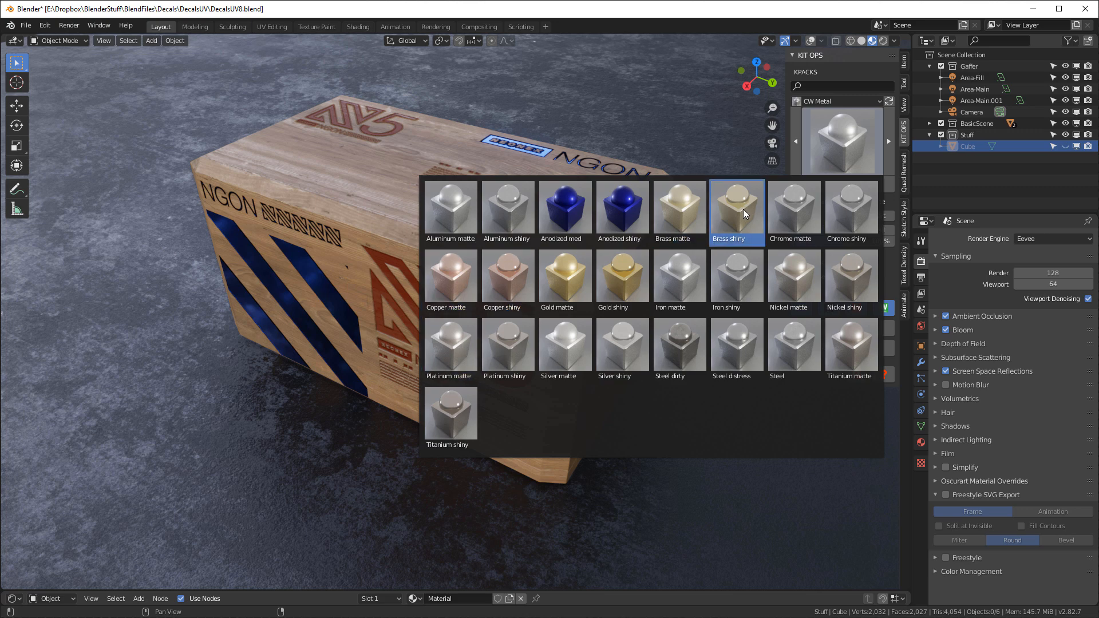
pyautogui.click(739, 350)
pyautogui.click(842, 184)
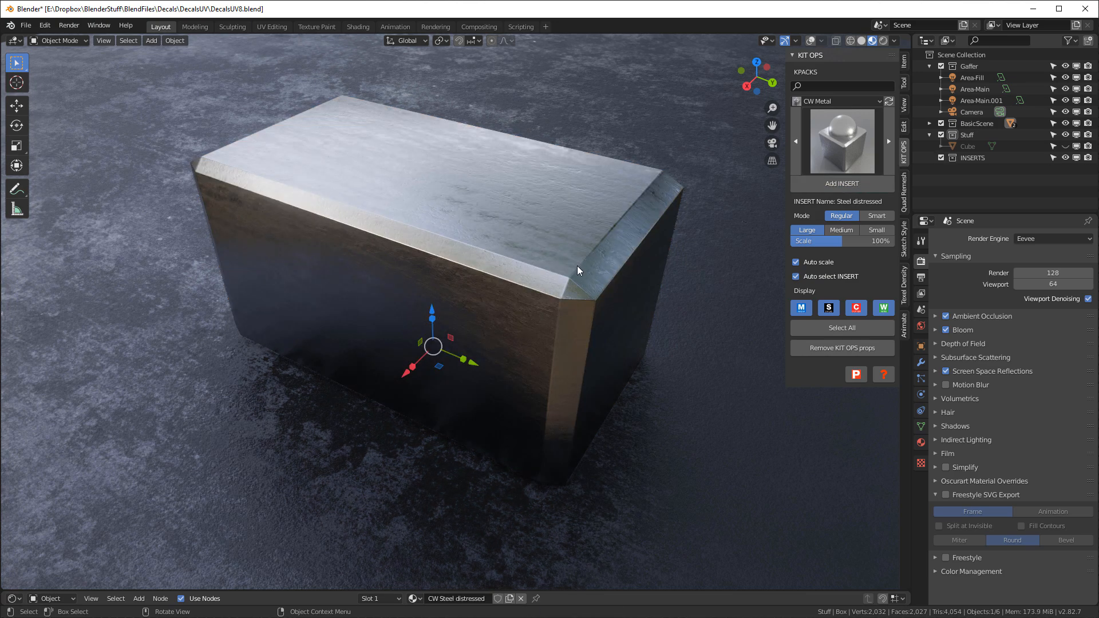
# Enlarge the shader editor to inspect the steel material's nodes and reassign the wood material to the crate
pyautogui.moveTo(537, 591); pyautogui.dragTo(546, 342)
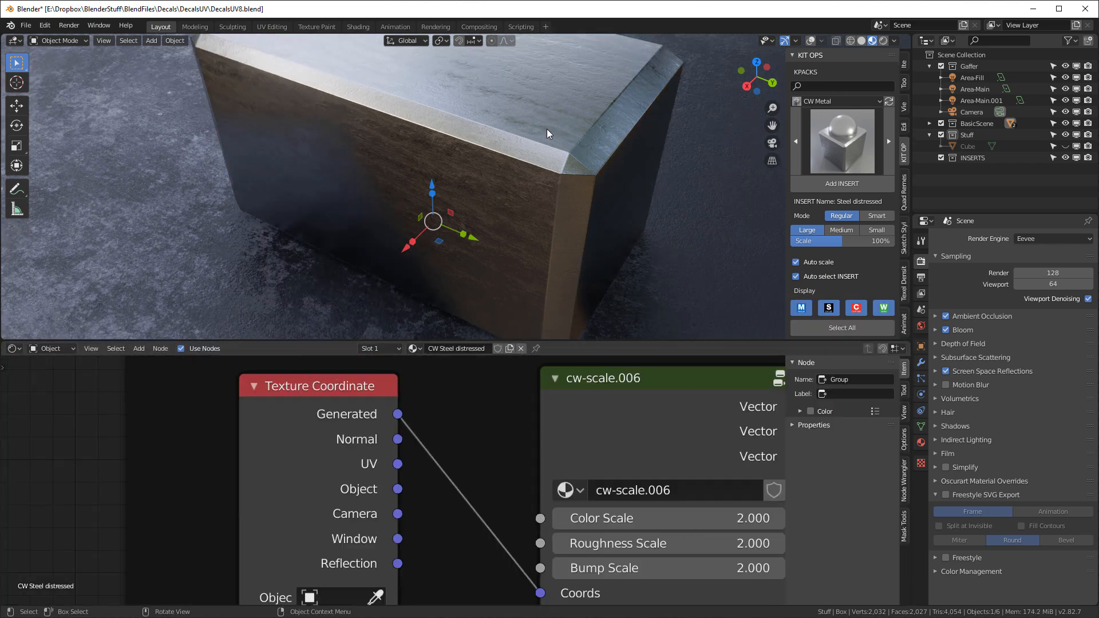
pyautogui.moveTo(548, 128); pyautogui.dragTo(444, 194, button='middle')
pyautogui.moveTo(504, 298); pyautogui.dragTo(659, 140, button='middle')
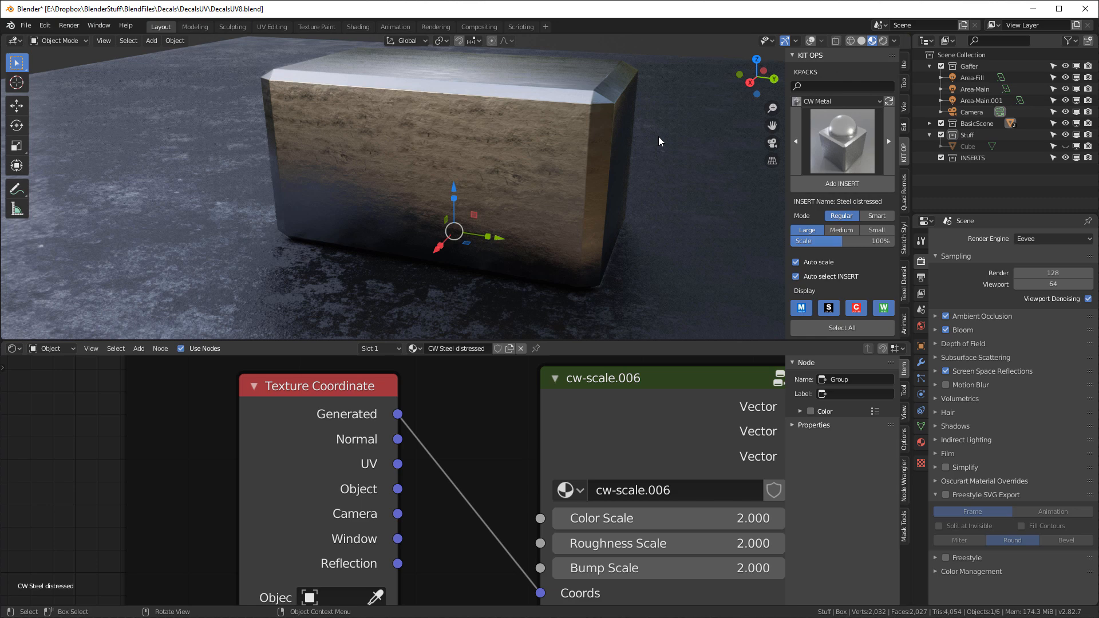
pyautogui.click(416, 349)
pyautogui.click(442, 398)
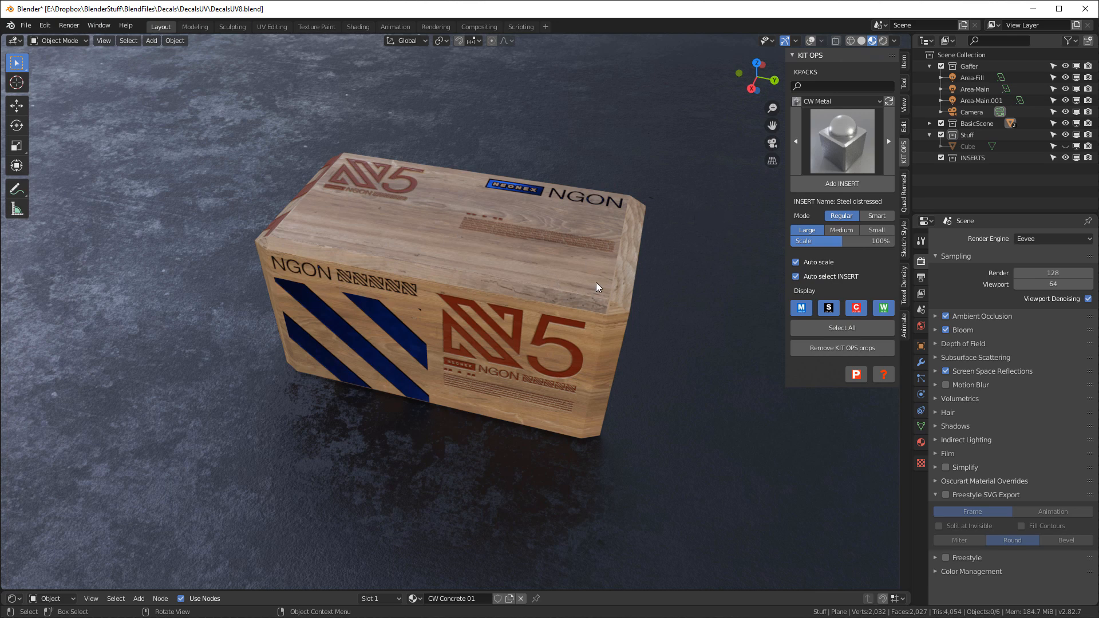
# Examine the NGON lettering, stripes and N5 decals on the sides of the wooden crate up close
pyautogui.scroll(2, 571, 279)
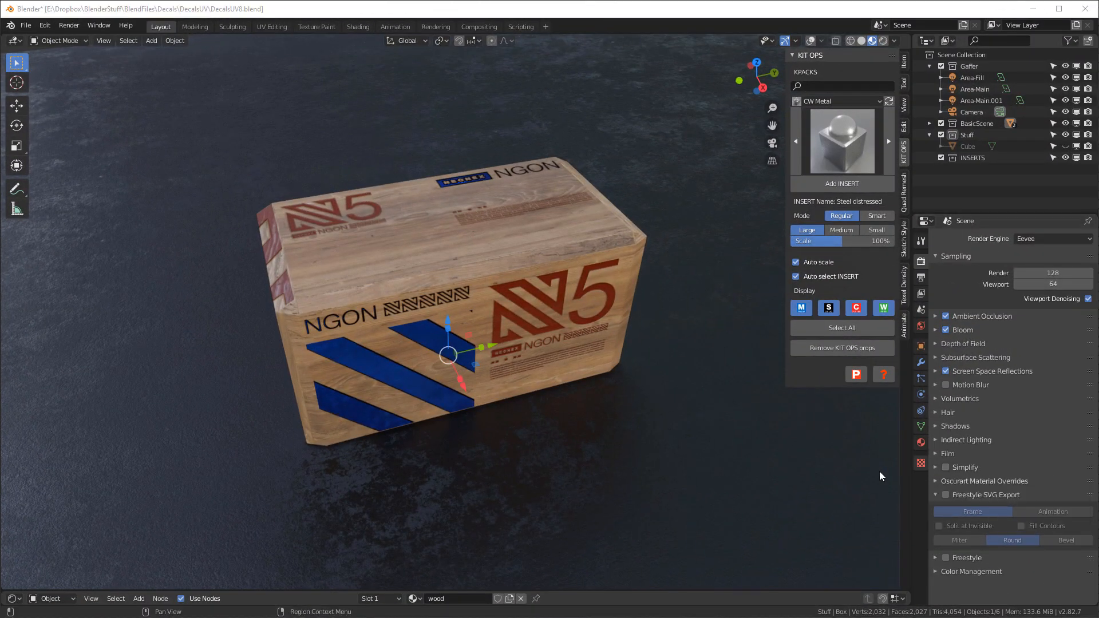
pyautogui.moveTo(636, 372); pyautogui.dragTo(535, 300, button='middle')
pyautogui.scroll(5, 469, 240)
pyautogui.scroll(-3, 468, 240)
pyautogui.moveTo(469, 240); pyautogui.dragTo(513, 347, button='middle')
pyautogui.scroll(3, 487, 260)
pyautogui.scroll(-1, 486, 259)
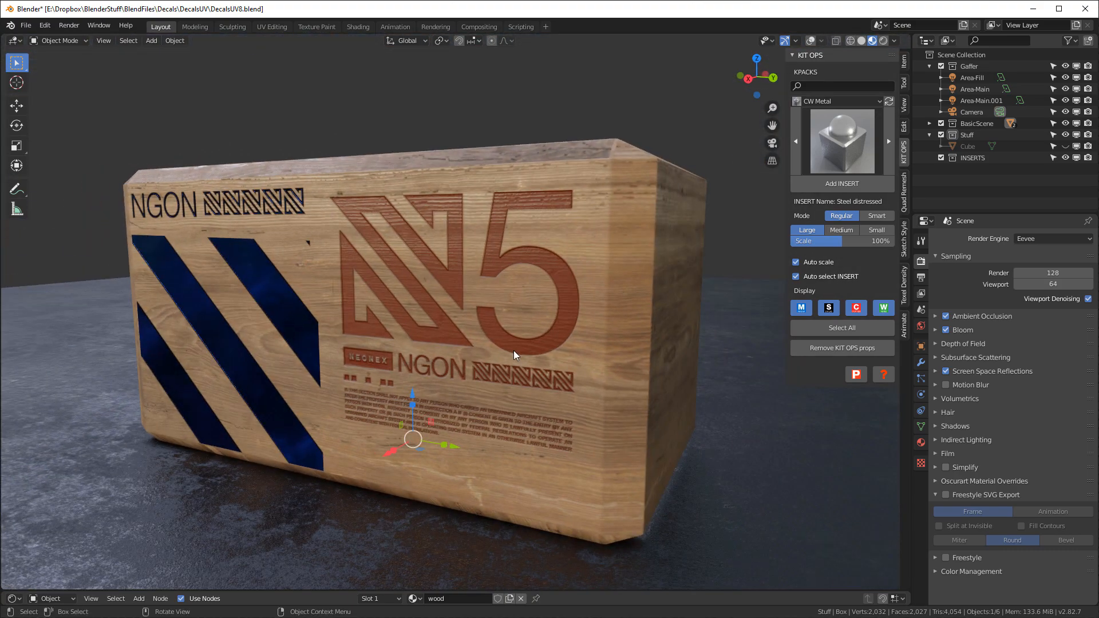
pyautogui.scroll(6, 518, 422)
pyautogui.scroll(-5, 518, 423)
pyautogui.scroll(-6, 513, 397)
pyautogui.moveTo(513, 398); pyautogui.dragTo(552, 357, button='middle')
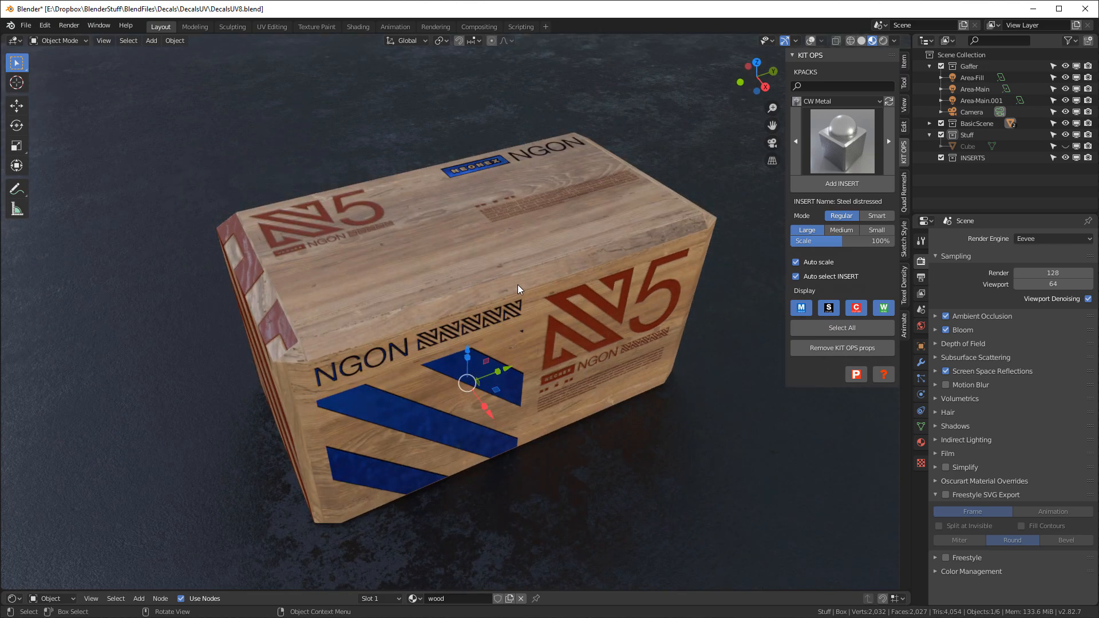
# Inspect the small text and NEONEX label on the crate's top and the metallic blue stripes on its front
pyautogui.scroll(7, 535, 198)
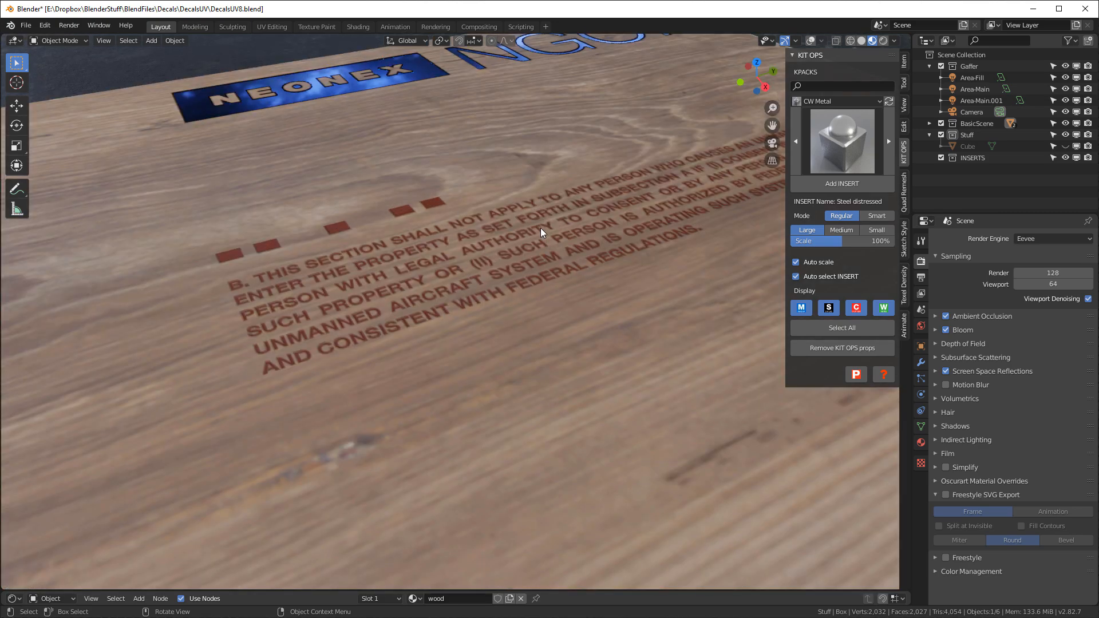
pyautogui.scroll(-7, 365, 280)
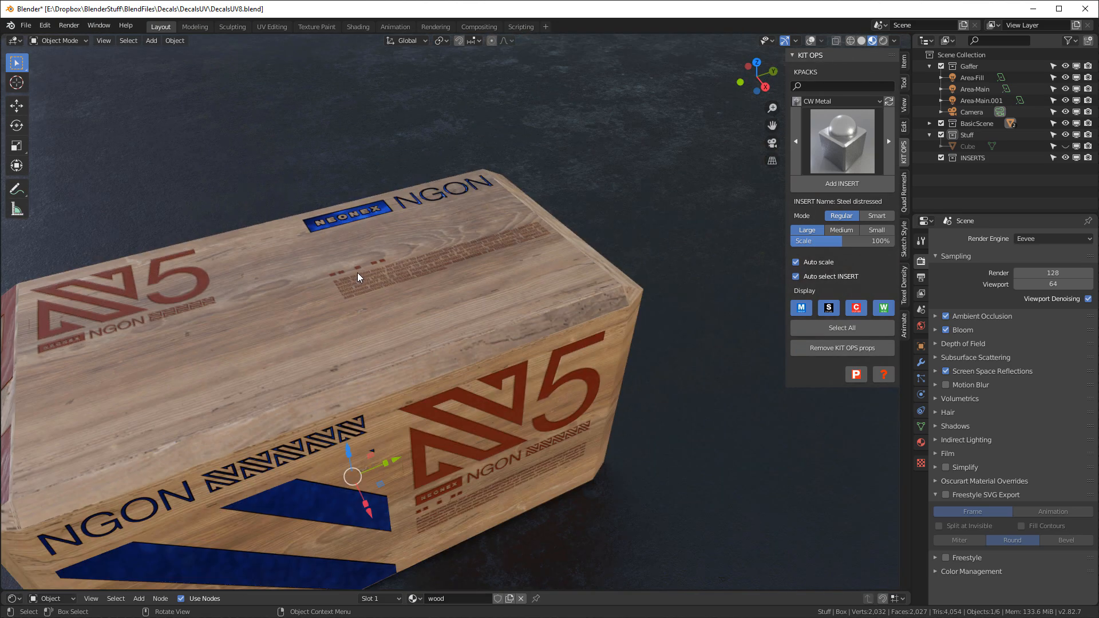
pyautogui.scroll(-4, 378, 302)
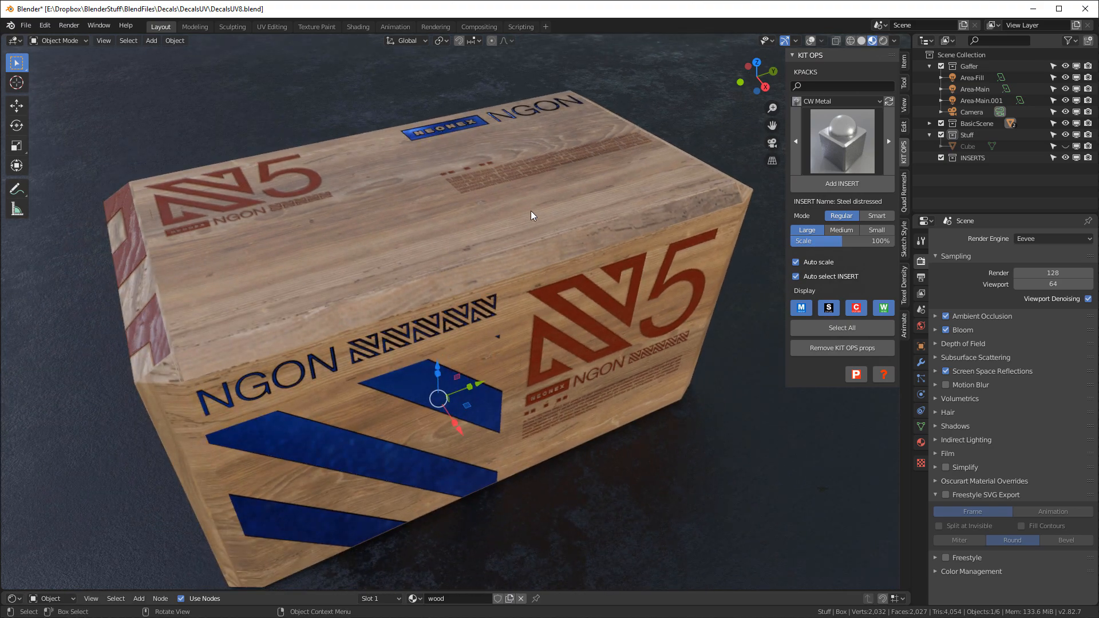
pyautogui.moveTo(588, 287)
pyautogui.mouseDown(button='middle')
pyautogui.moveTo(613, 270)
pyautogui.moveTo(510, 281)
pyautogui.moveTo(509, 320)
pyautogui.moveTo(568, 280)
pyautogui.moveTo(603, 293)
pyautogui.mouseUp(button='middle')
pyautogui.scroll(-2, 602, 294)
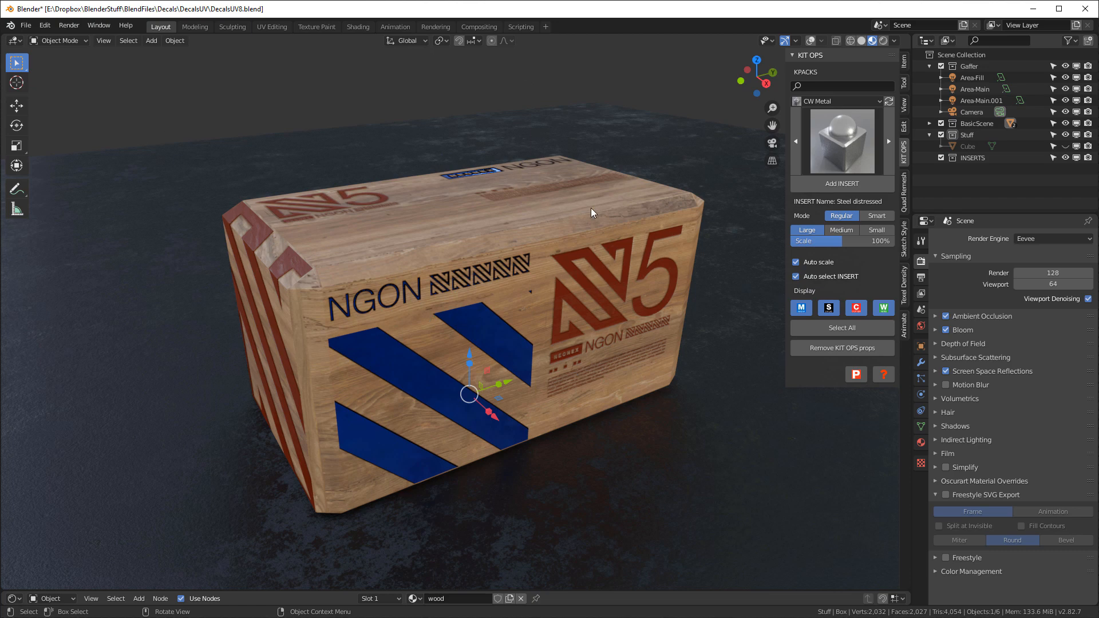
pyautogui.moveTo(565, 224); pyautogui.dragTo(445, 252, button='middle')
pyautogui.scroll(4, 533, 366)
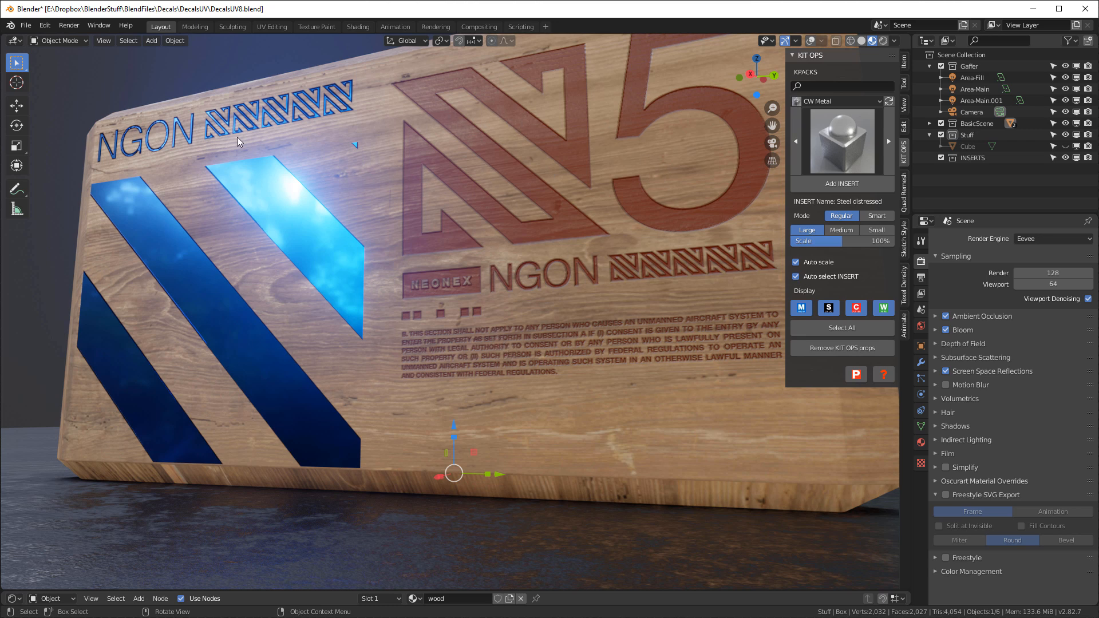
pyautogui.moveTo(499, 173)
pyautogui.mouseDown(button='middle')
pyautogui.moveTo(496, 188)
pyautogui.moveTo(589, 222)
pyautogui.moveTo(538, 228)
pyautogui.moveTo(406, 208)
pyautogui.moveTo(603, 213)
pyautogui.moveTo(527, 208)
pyautogui.moveTo(485, 181)
pyautogui.mouseUp(button='middle')
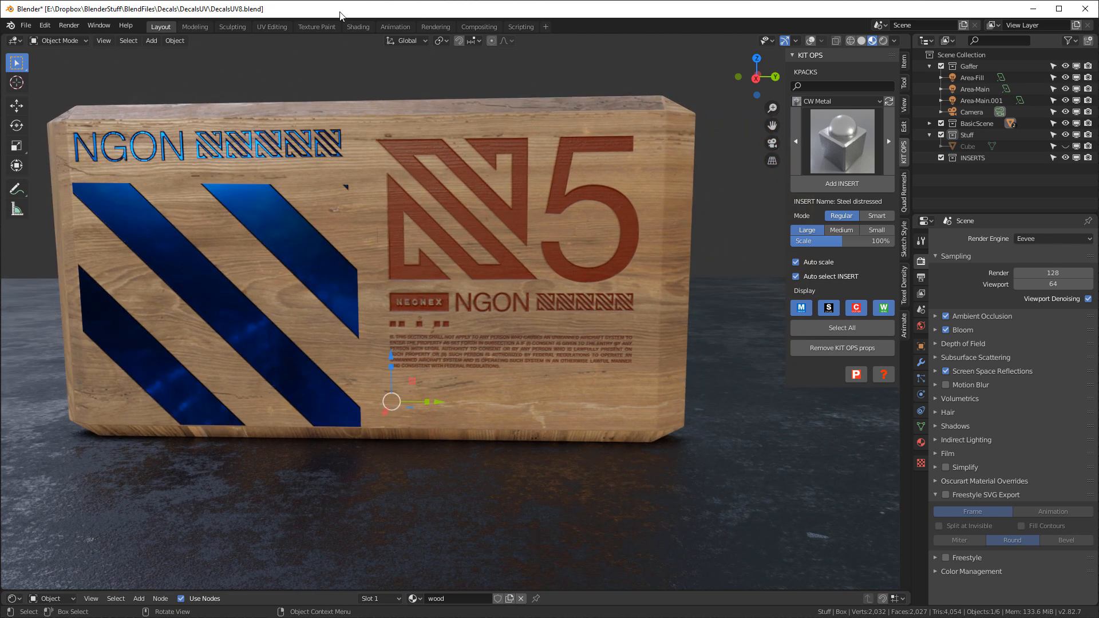
# Switch to the UV Editing workspace, display the image NEONEX - COMBOS 1 - 2K.png, and leave Edit Mode
pyautogui.click(273, 27)
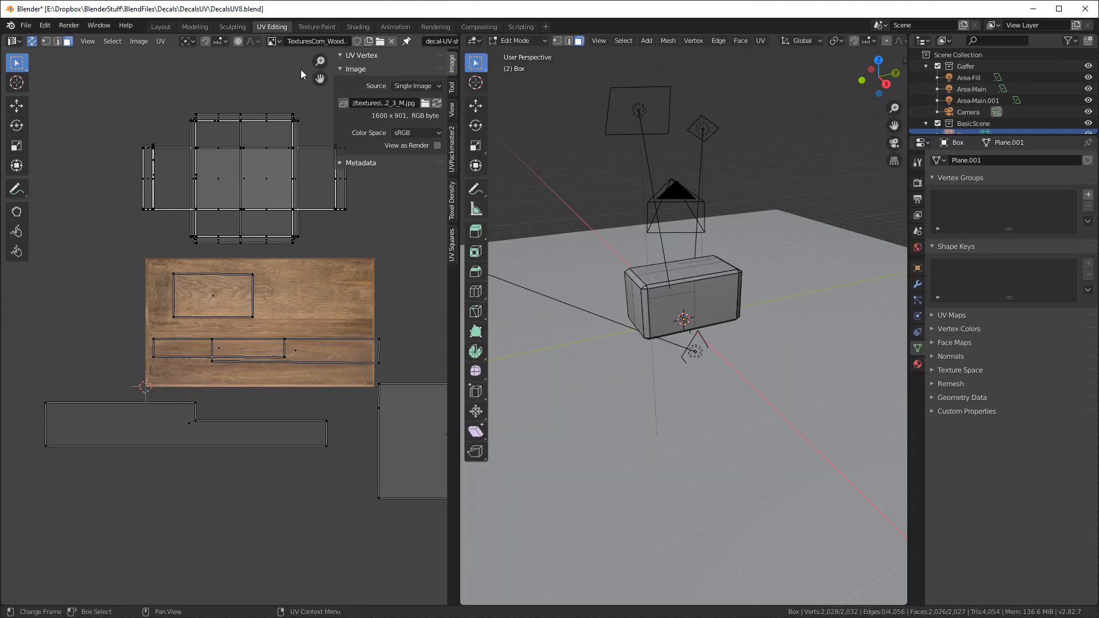
pyautogui.click(274, 41)
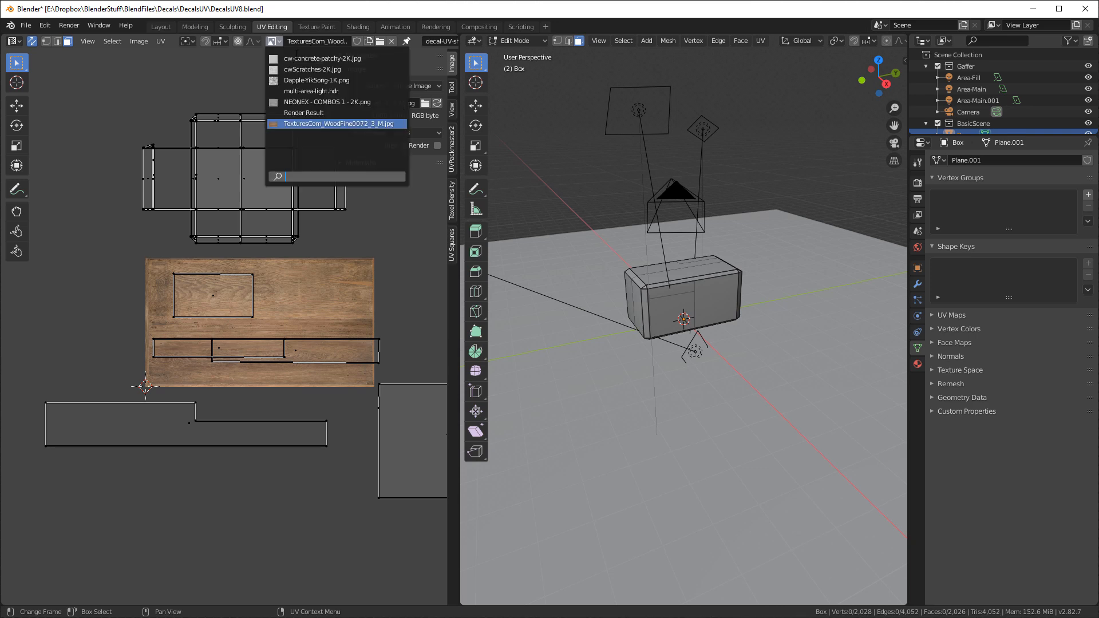
pyautogui.click(305, 102)
pyautogui.press('Tab')
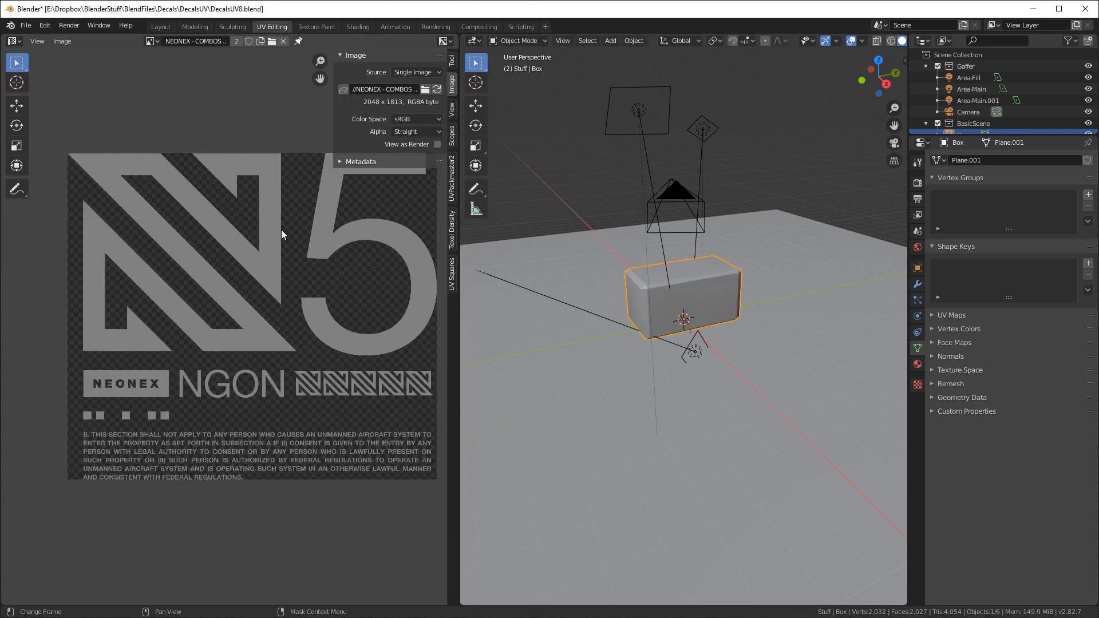
pyautogui.moveTo(295, 233); pyautogui.dragTo(281, 267, button='middle')
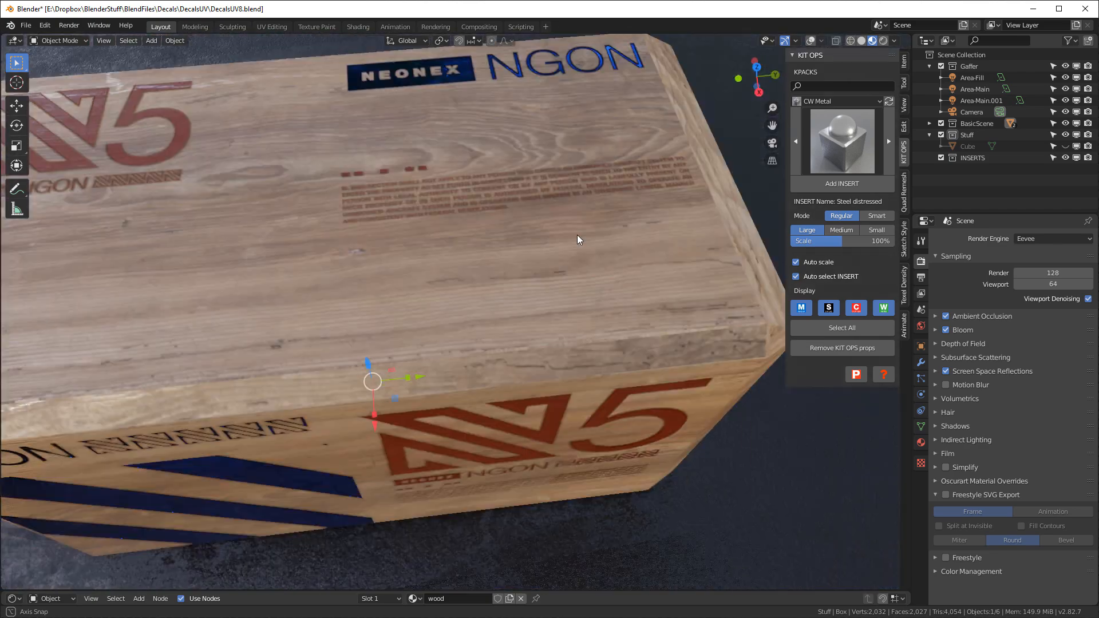
# Select the crate, add the Neonex 1 combos decal insert on its top face, and scale it to about 0.108
pyautogui.moveTo(577, 235); pyautogui.dragTo(610, 209, button='middle')
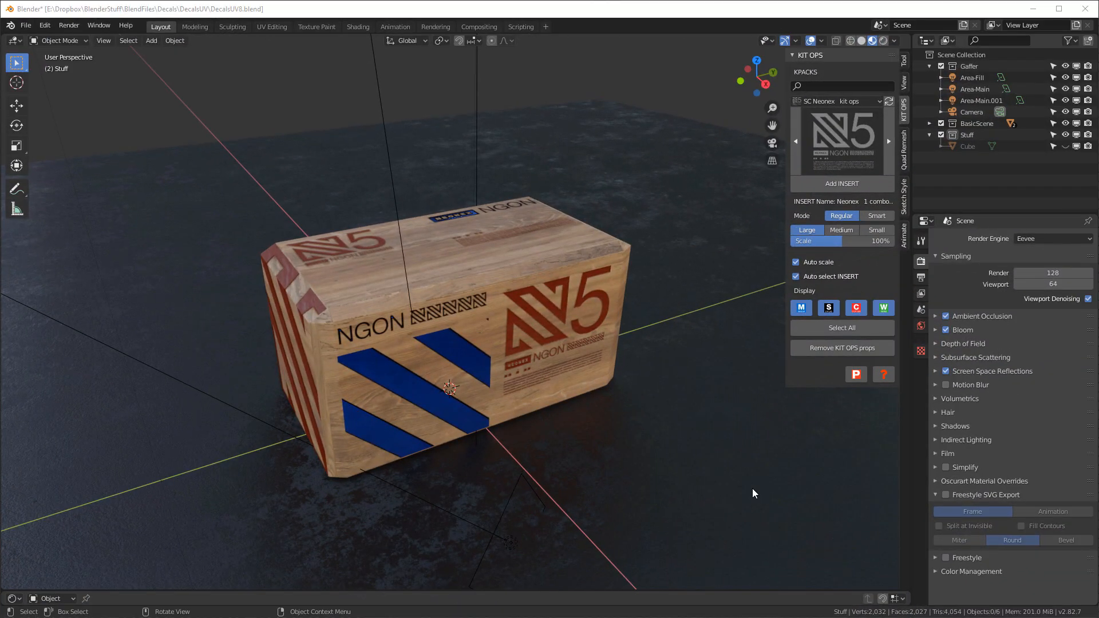
pyautogui.moveTo(764, 434); pyautogui.dragTo(586, 311, button='middle')
pyautogui.click(576, 242)
pyautogui.moveTo(576, 242); pyautogui.dragTo(606, 246, button='middle')
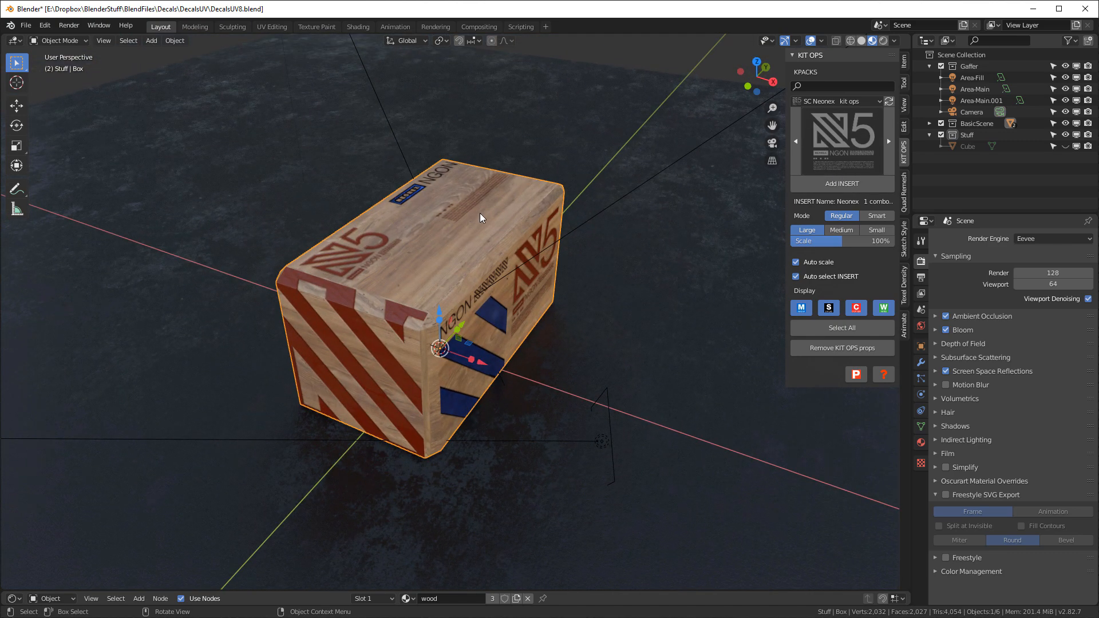
pyautogui.click(838, 184)
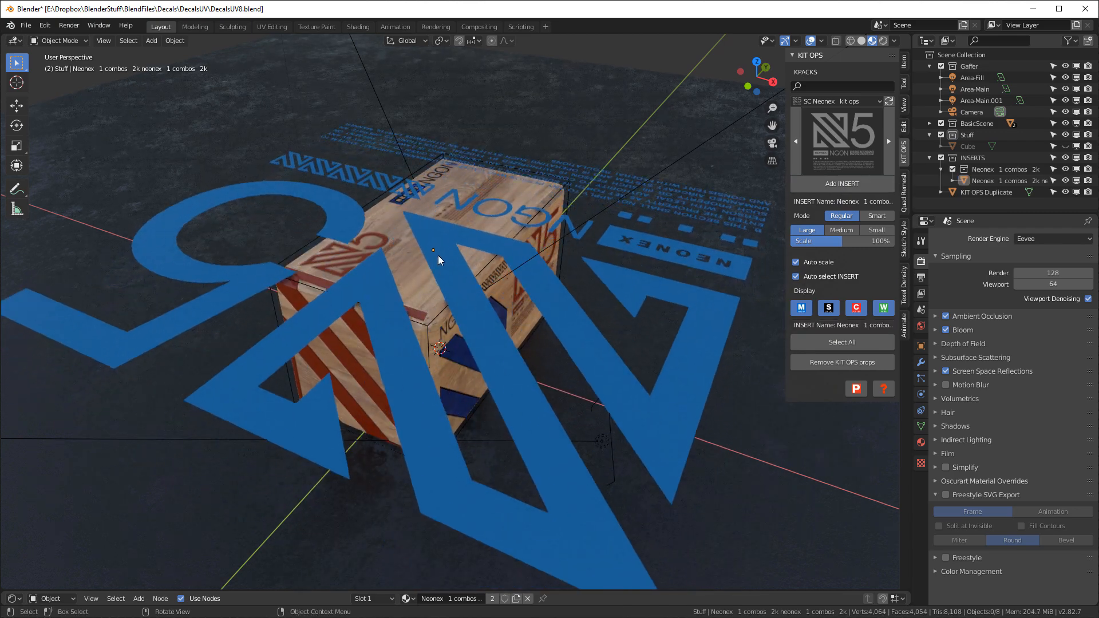
pyautogui.click(437, 252)
pyautogui.press('s')
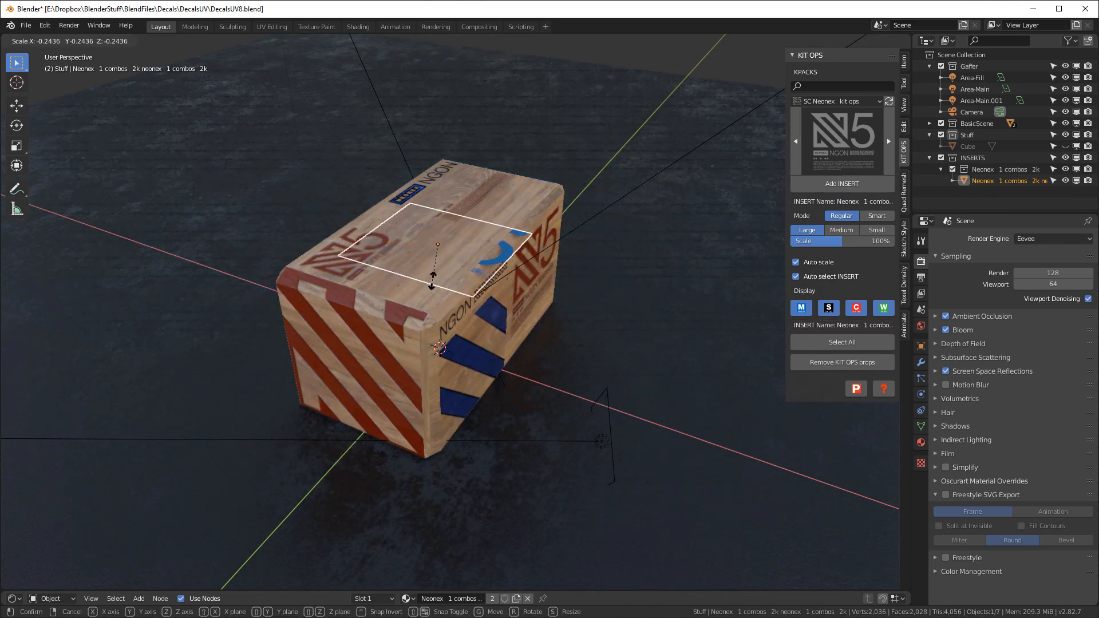
pyautogui.click(469, 198)
# Rotate the blue N5 decal about the global Z axis and move it to the far corner of the crate's top
pyautogui.press('r')
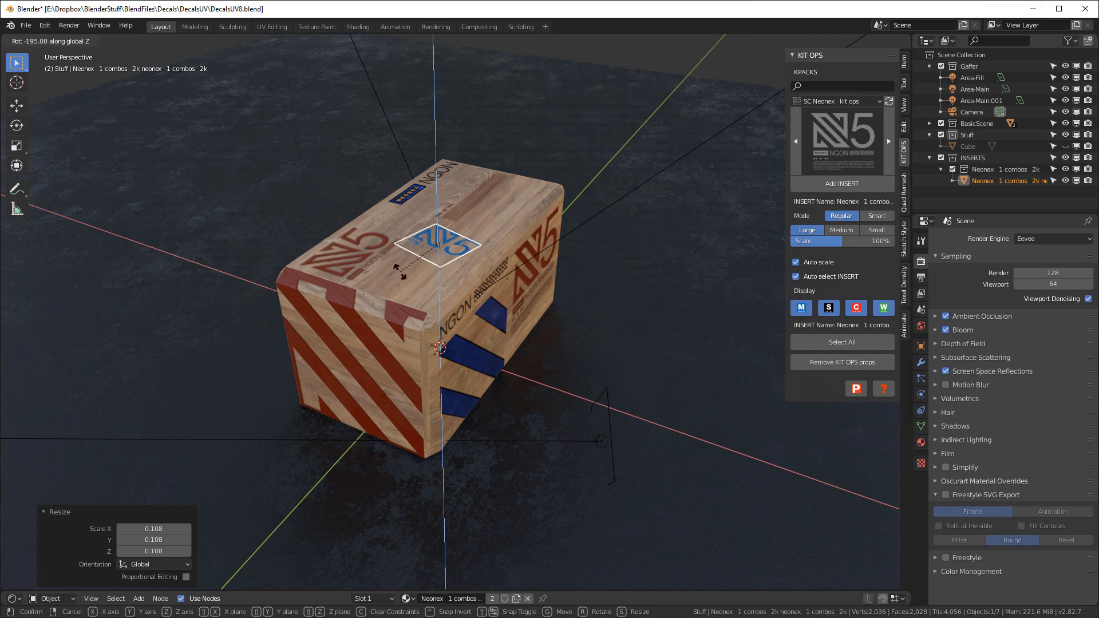
pyautogui.click(459, 232)
pyautogui.moveTo(463, 223); pyautogui.dragTo(525, 173)
pyautogui.click(545, 192)
# Duplicate the crate and place the copy behind the original
pyautogui.moveTo(545, 191); pyautogui.dragTo(481, 259, button='middle')
pyautogui.moveTo(470, 299)
pyautogui.mouseDown(button='middle')
pyautogui.moveTo(485, 256)
pyautogui.moveTo(481, 282)
pyautogui.mouseUp(button='middle')
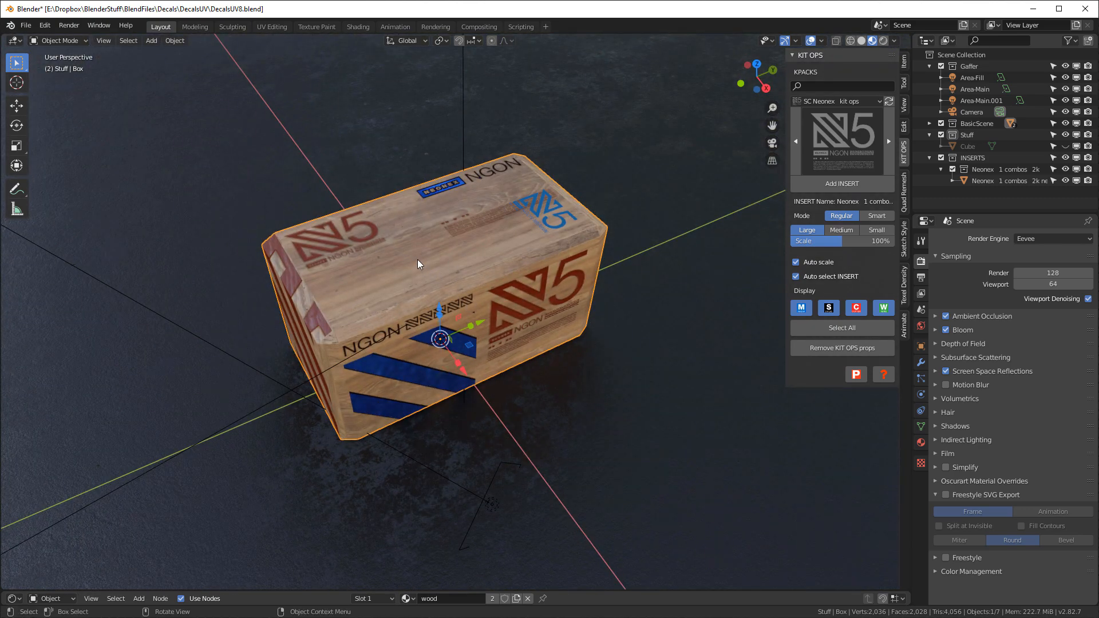
pyautogui.hotkey('shift', 'd')
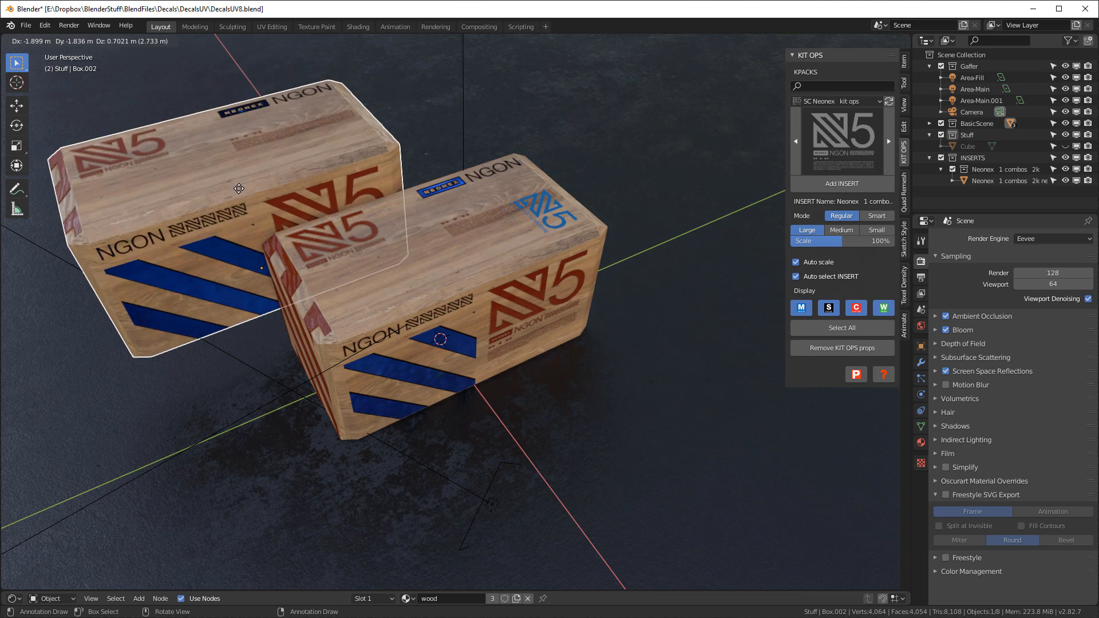
pyautogui.click(257, 200)
# Delete the blue N5 decal object from above the original crate
pyautogui.click(552, 208)
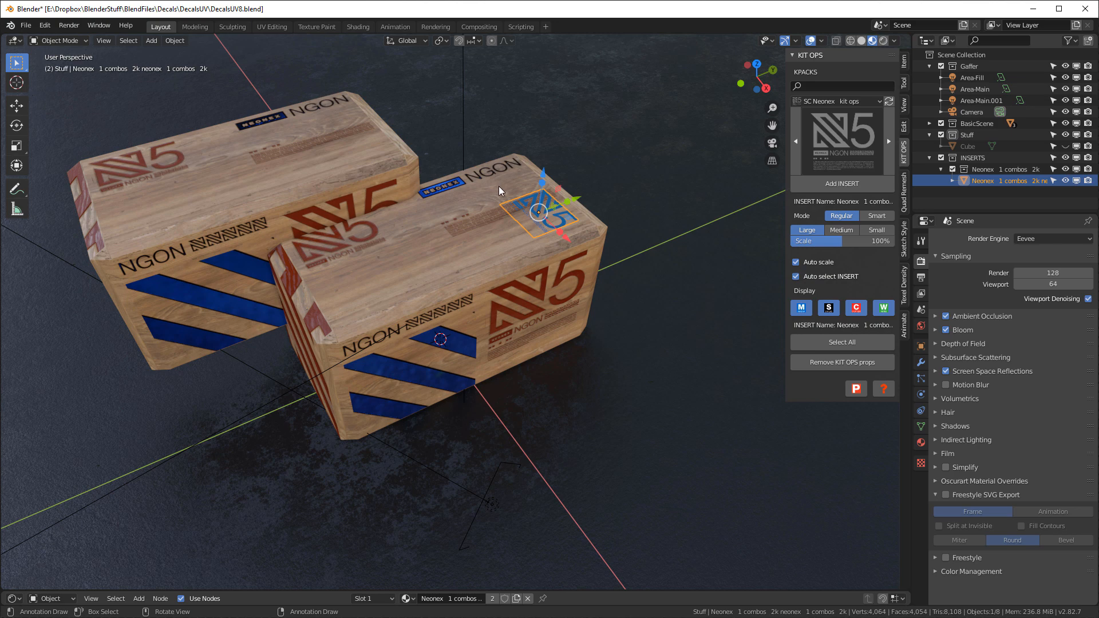
pyautogui.press('Delete')
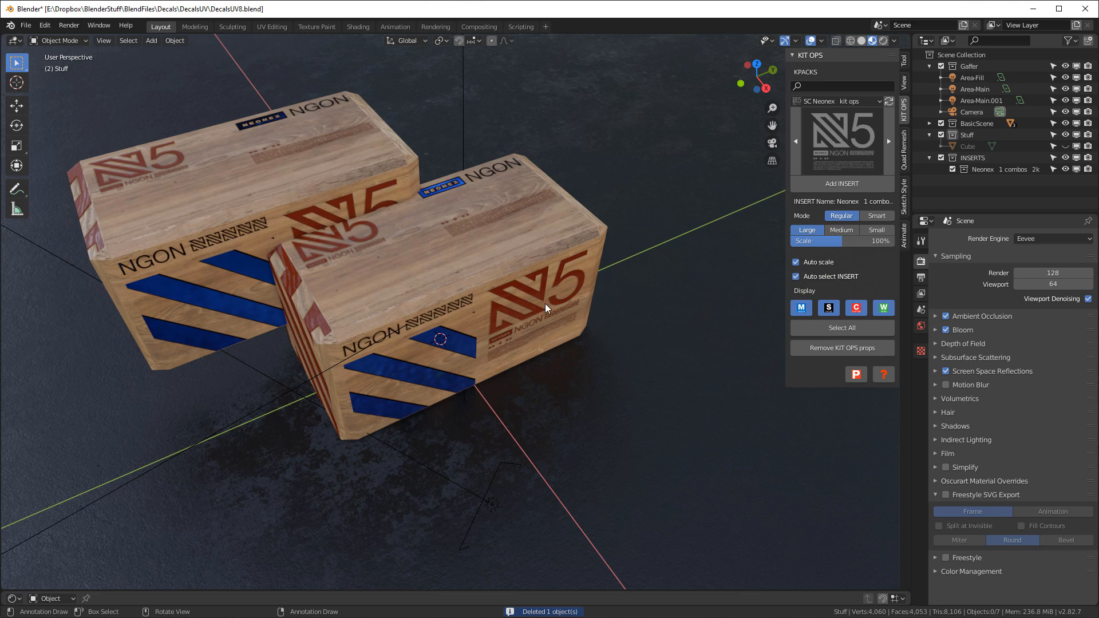
# Select the original crate, set up an FBX export limited to selected objects, and cancel the export
pyautogui.moveTo(521, 333); pyautogui.dragTo(520, 273, button='middle')
pyautogui.click(489, 229)
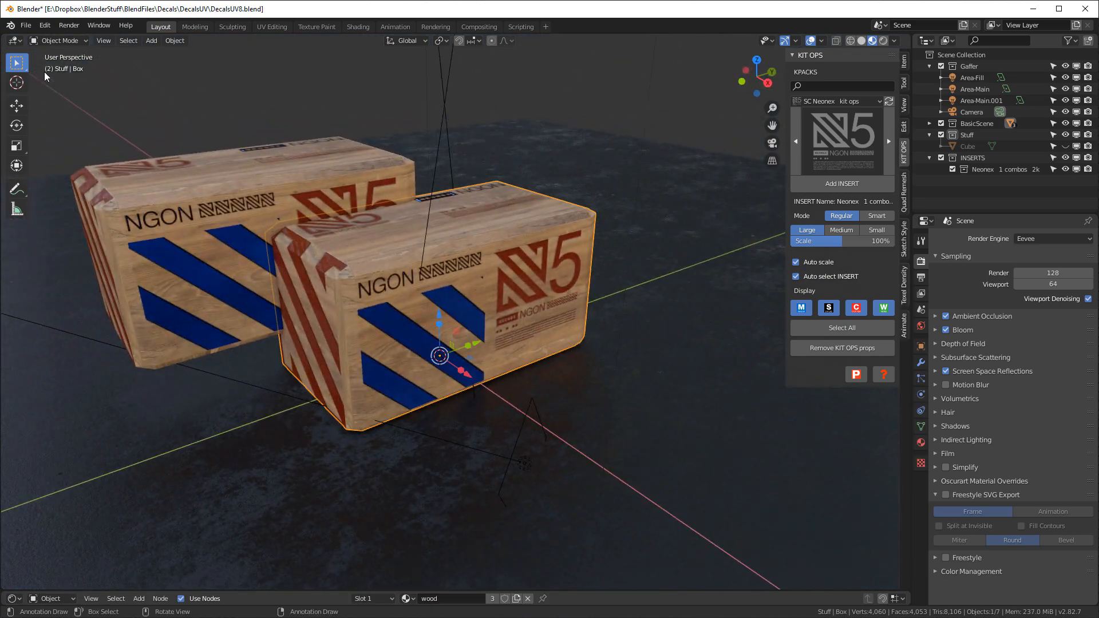
pyautogui.click(23, 27)
pyautogui.moveTo(75, 190)
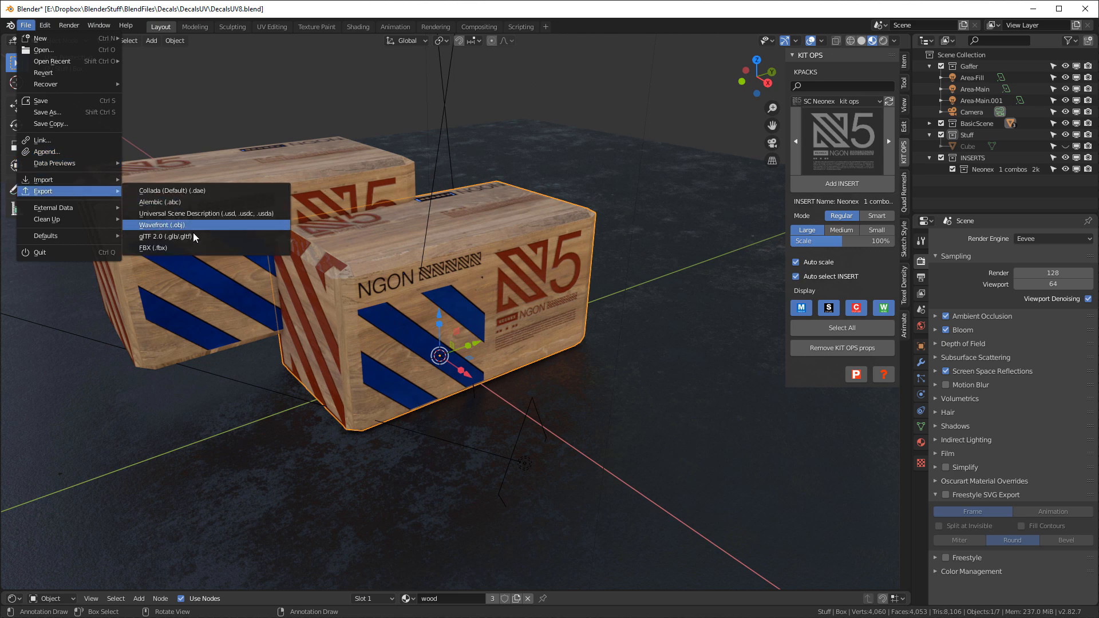
pyautogui.click(191, 249)
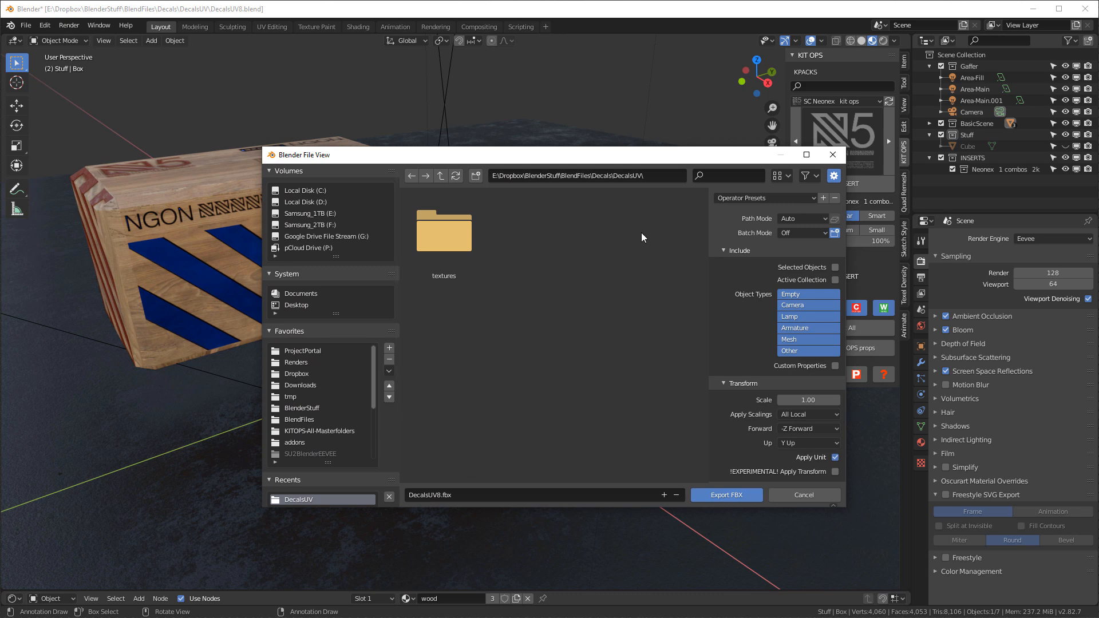
pyautogui.click(835, 267)
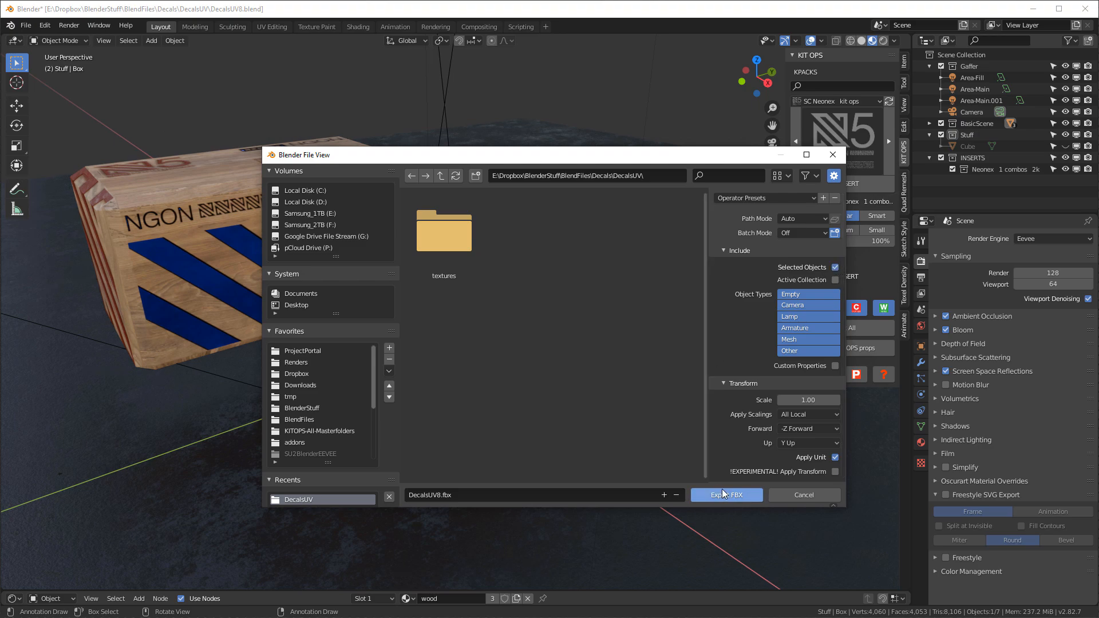
pyautogui.click(812, 499)
# Review the plain grey box's modifier stack and collapse the second Bevel modifier's settings
pyautogui.moveTo(594, 395); pyautogui.dragTo(541, 269, button='middle')
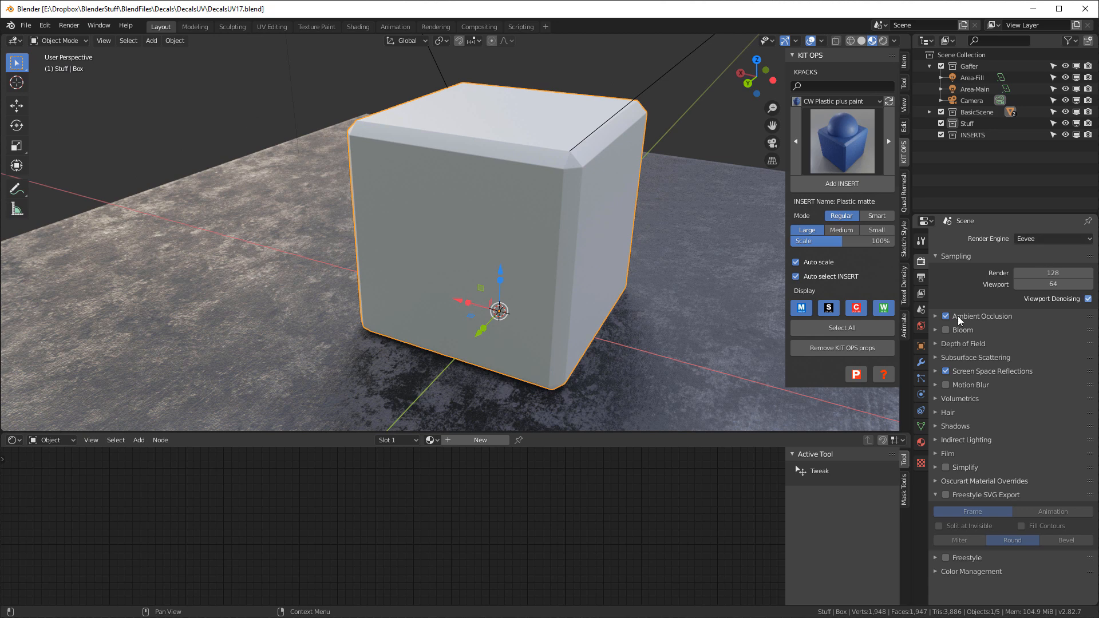
pyautogui.click(921, 363)
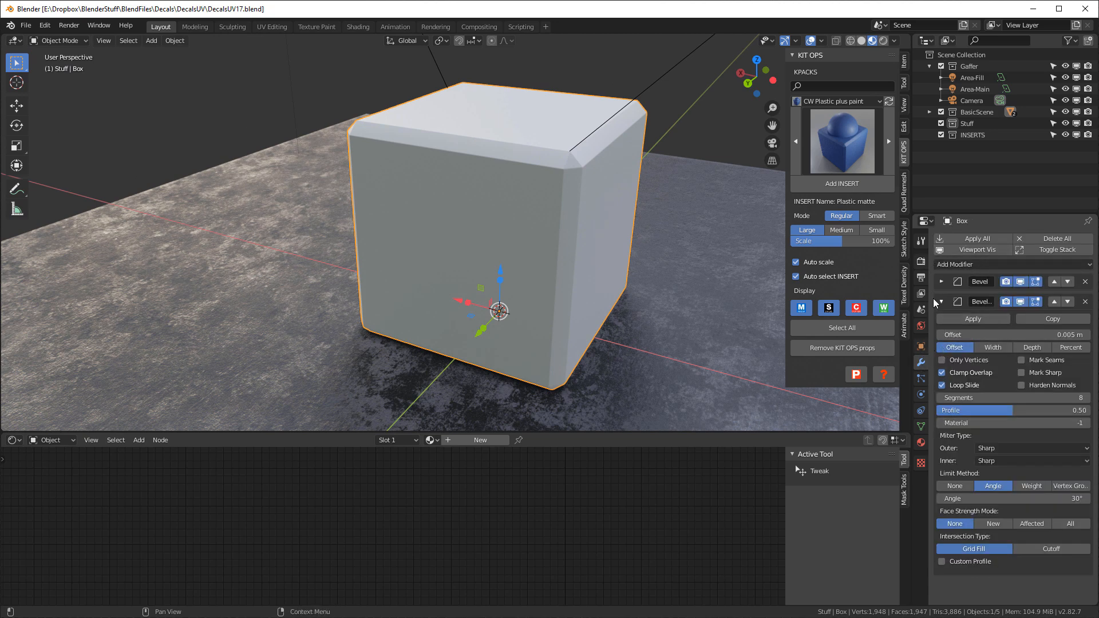
pyautogui.click(941, 302)
pyautogui.moveTo(435, 246); pyautogui.dragTo(623, 205, button='middle')
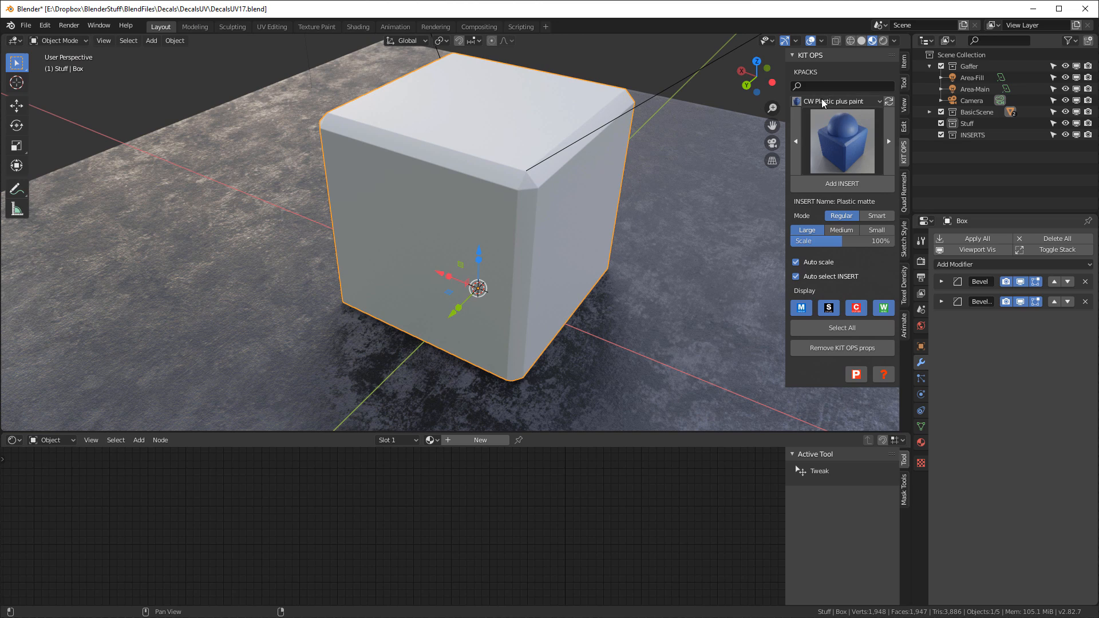
# Assign the Plastic medium material from the CW Plastic plus paint pack to the box and inspect its bevelled edges up close
pyautogui.click(844, 138)
pyautogui.click(800, 206)
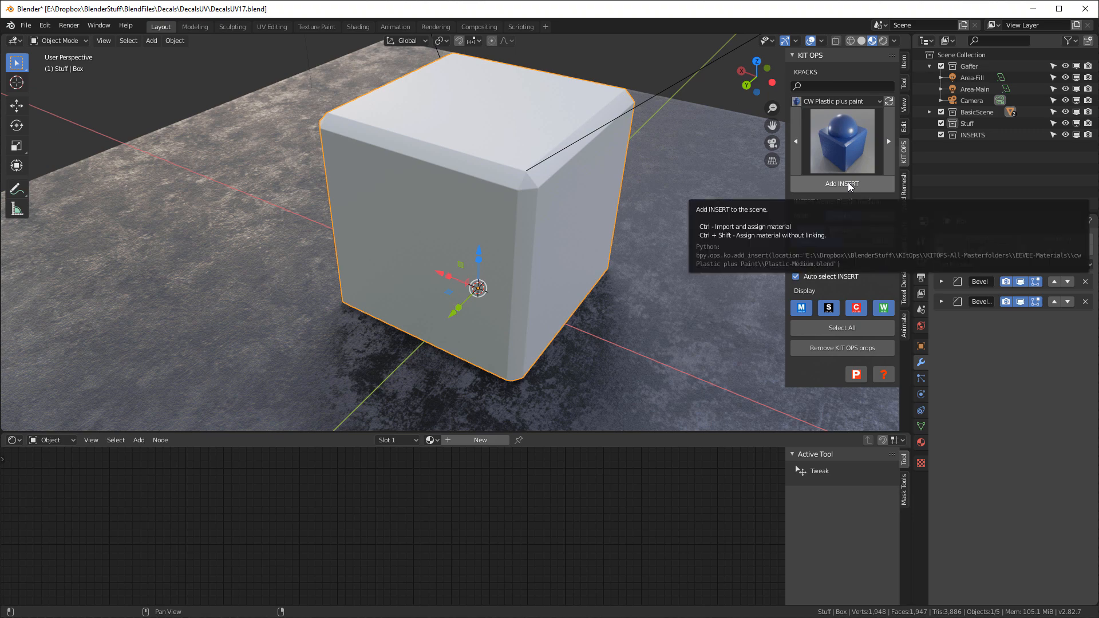
pyautogui.click(849, 184)
pyautogui.moveTo(562, 215)
pyautogui.mouseDown(button='middle')
pyautogui.moveTo(495, 221)
pyautogui.moveTo(514, 235)
pyautogui.moveTo(548, 218)
pyautogui.mouseUp(button='middle')
pyautogui.scroll(6, 505, 152)
pyautogui.scroll(-3, 506, 150)
pyautogui.moveTo(506, 149); pyautogui.dragTo(630, 124, button='middle')
pyautogui.scroll(8, 481, 195)
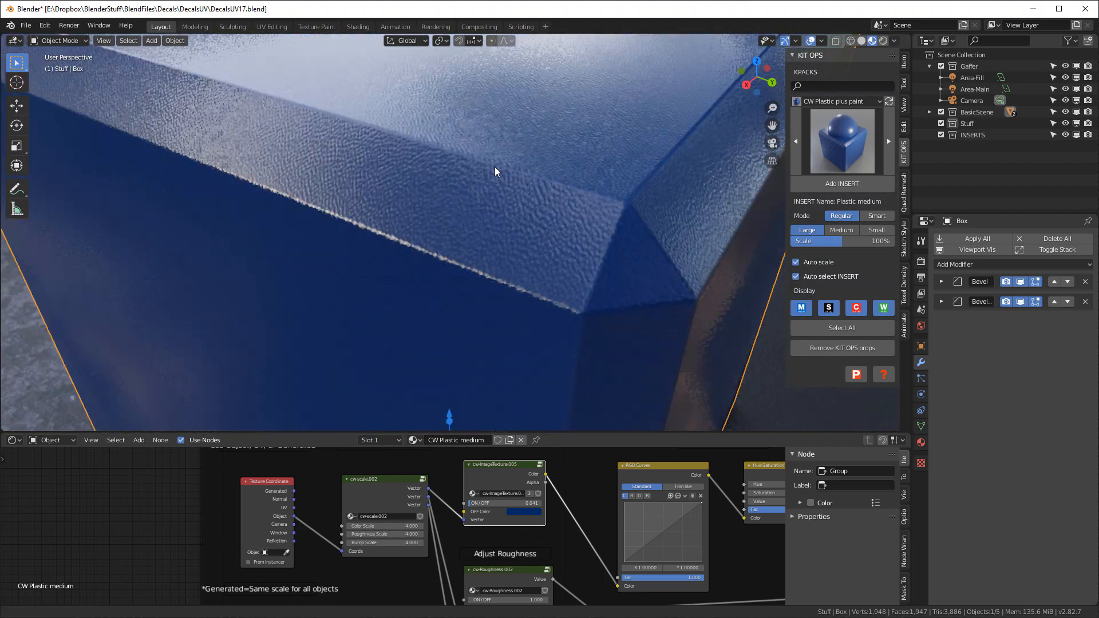
pyautogui.scroll(-6, 496, 180)
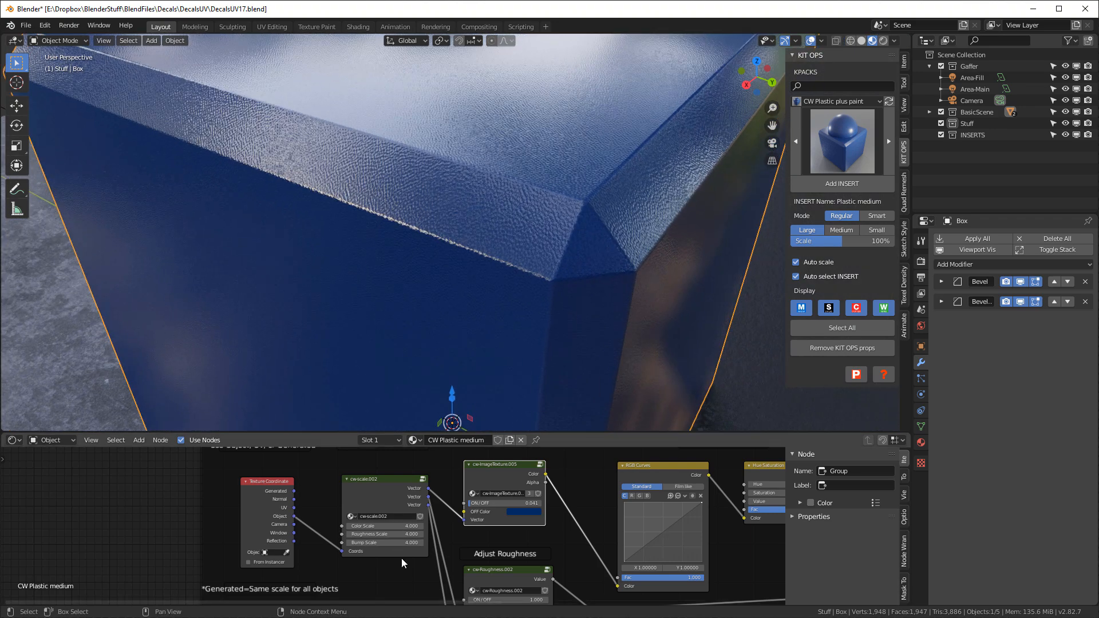
# Set the Color, Roughness and Bump Scale of the material's cw-scale node to 2
pyautogui.scroll(1, 400, 559)
pyautogui.moveTo(407, 523); pyautogui.dragTo(412, 519)
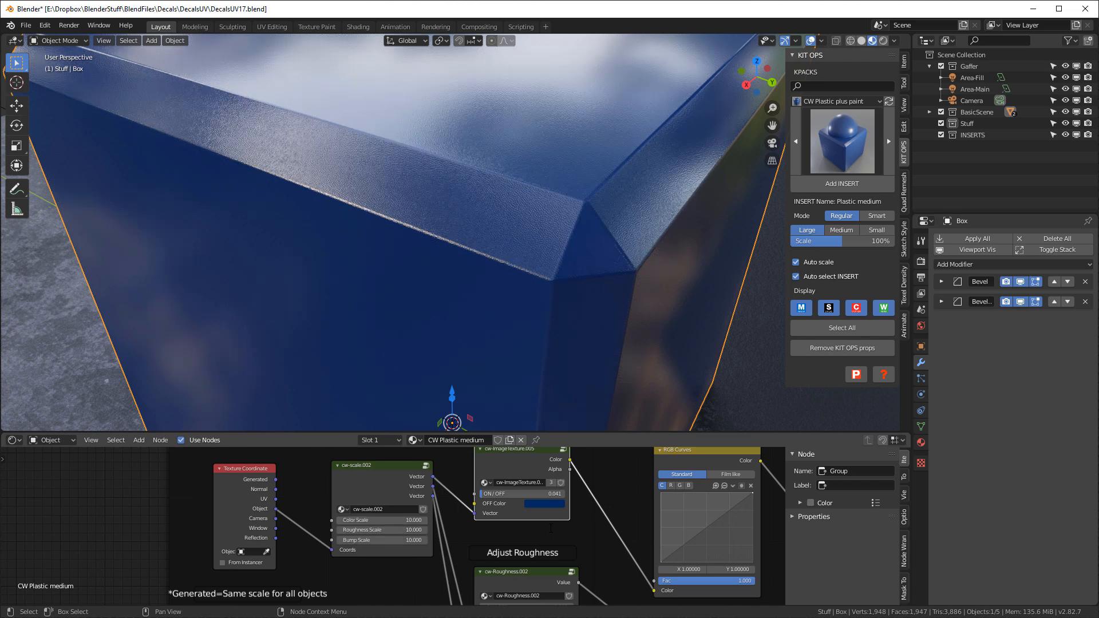
pyautogui.click(387, 523)
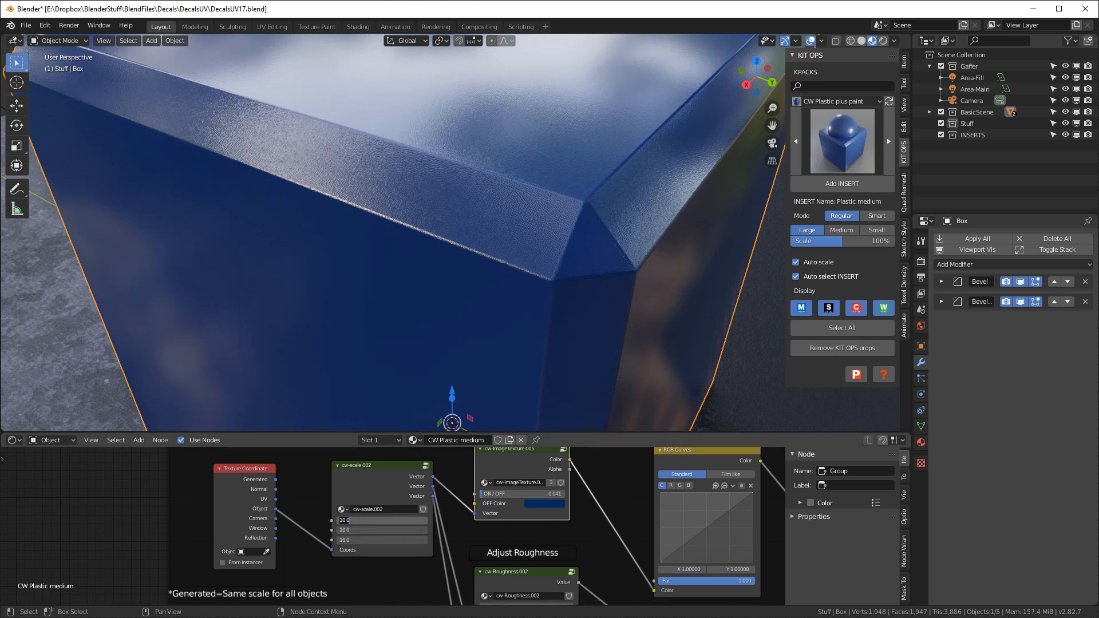
pyautogui.write('2')
pyautogui.press('Return')
pyautogui.scroll(-3, 490, 172)
pyautogui.moveTo(572, 183); pyautogui.dragTo(682, 170, button='middle')
pyautogui.scroll(-4, 496, 204)
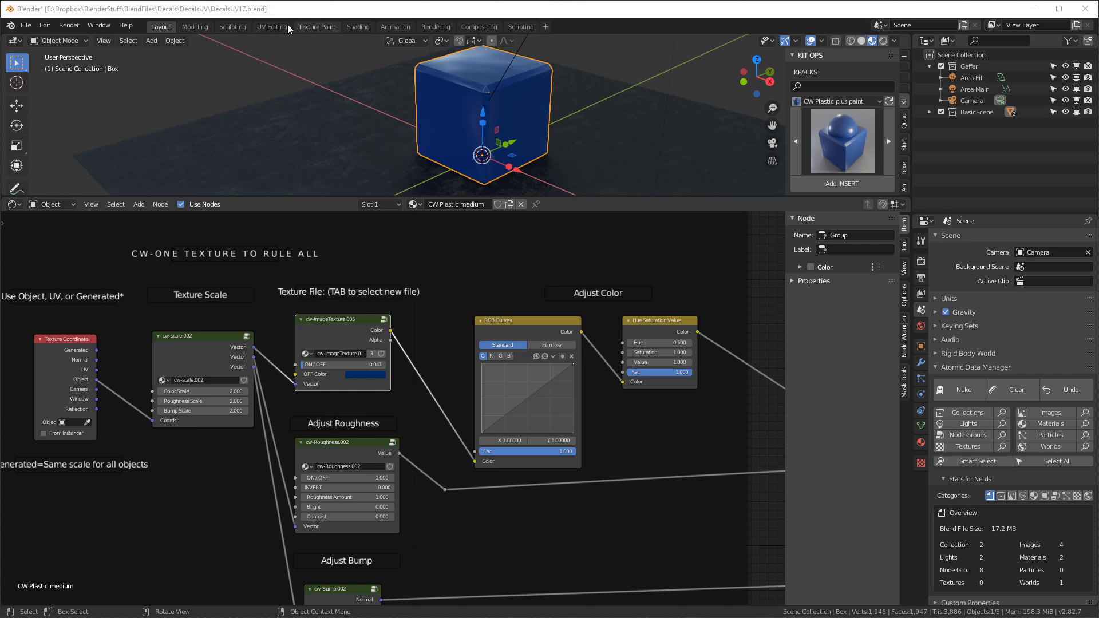
# Display the Mottle-YikSong-1K image in the image editor of the UV Editing workspace
pyautogui.click(272, 27)
pyautogui.click(302, 41)
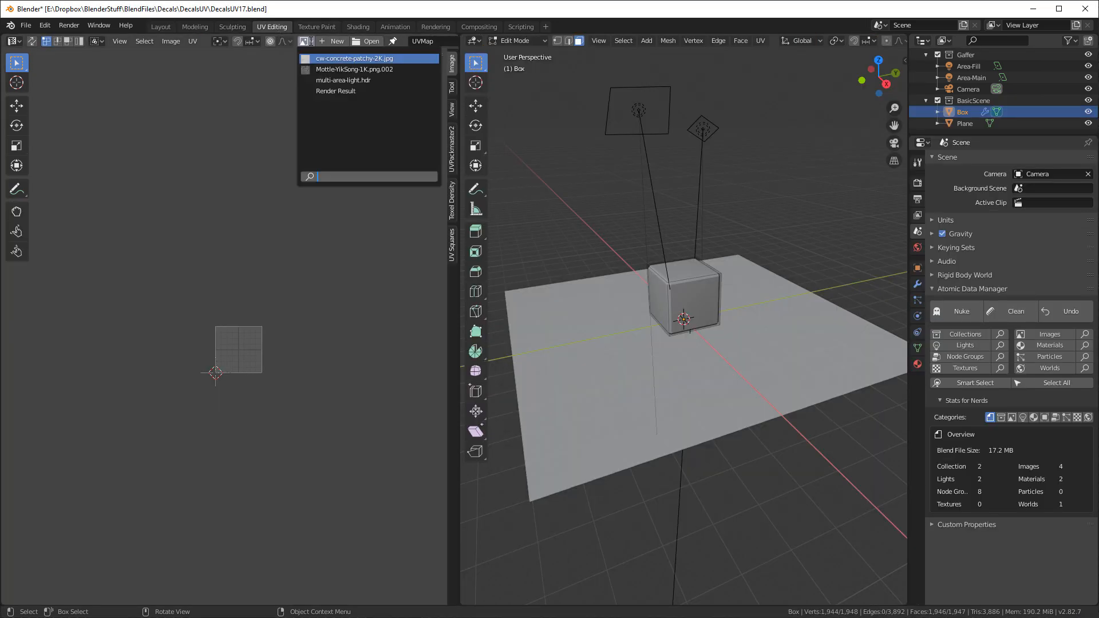
pyautogui.click(332, 54)
pyautogui.scroll(2, 248, 383)
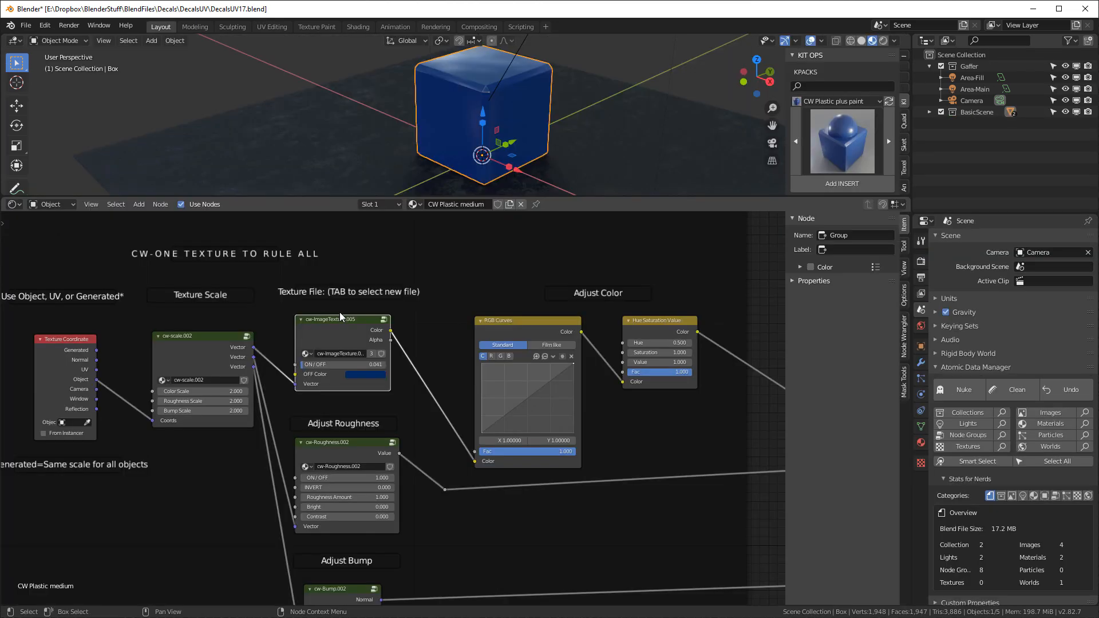
# Open the cw-ImageTexture group, try Flat projection on the Mottle-YikSong-1K texture, and restore Box projection
pyautogui.press('Tab')
pyautogui.scroll(5, 392, 408)
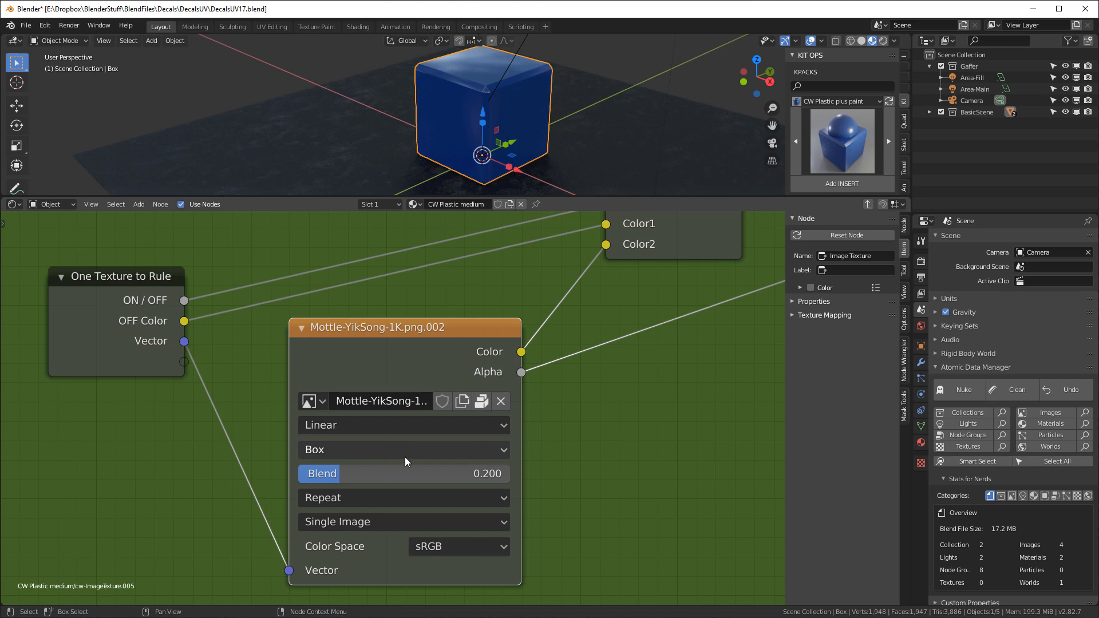
pyautogui.scroll(2, 480, 95)
pyautogui.scroll(4, 567, 96)
pyautogui.moveTo(558, 98); pyautogui.dragTo(588, 107, button='middle')
pyautogui.click(316, 446)
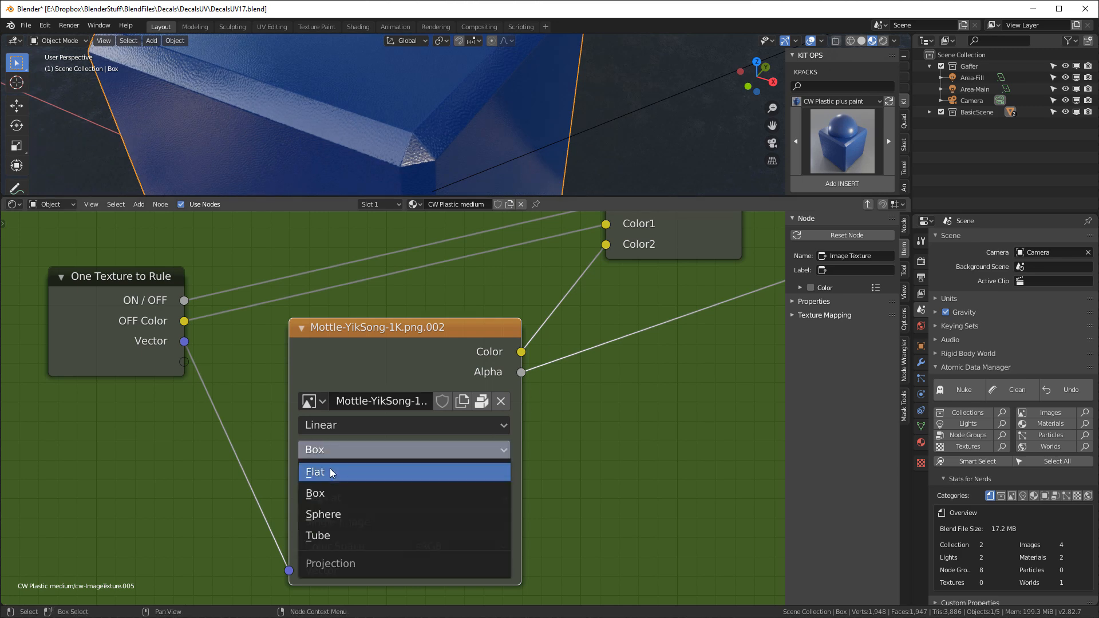
pyautogui.click(330, 468)
pyautogui.moveTo(401, 143); pyautogui.dragTo(534, 130, button='middle')
pyautogui.click(336, 448)
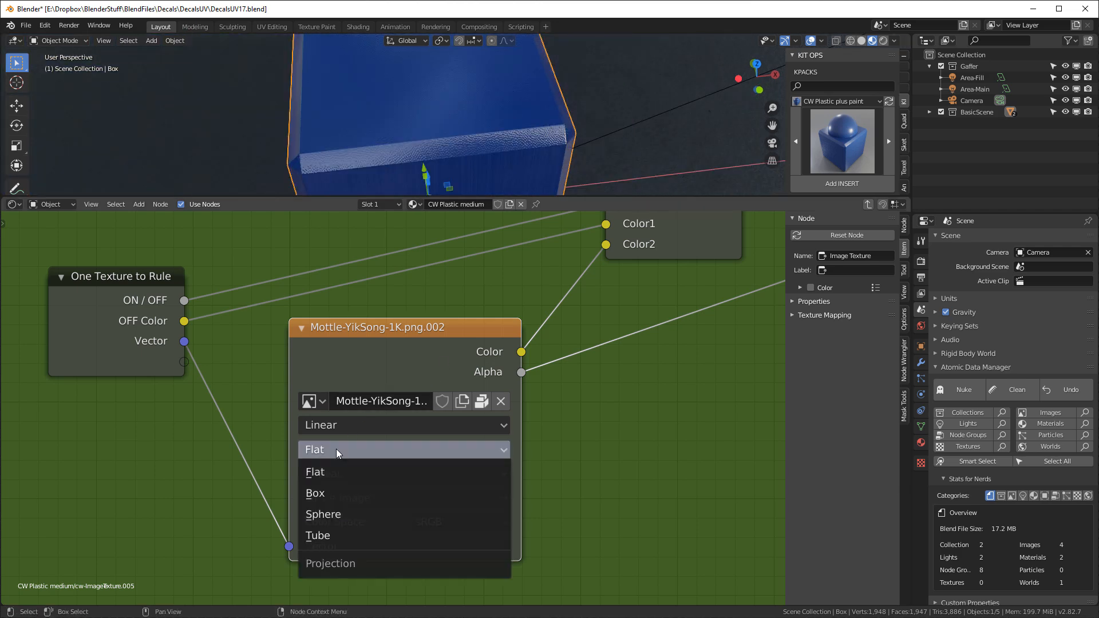
pyautogui.click(339, 488)
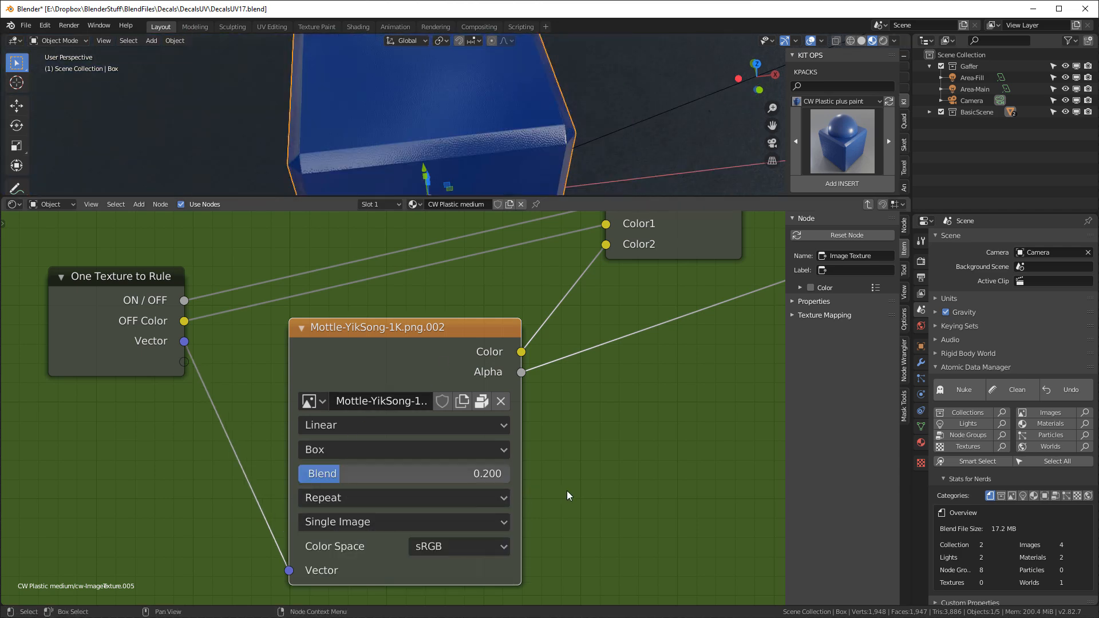
# Connect the Texture Coordinate node's UV output to the cw-scale node's Coords input
pyautogui.scroll(-4, 555, 99)
pyautogui.moveTo(556, 98); pyautogui.dragTo(614, 65, button='middle')
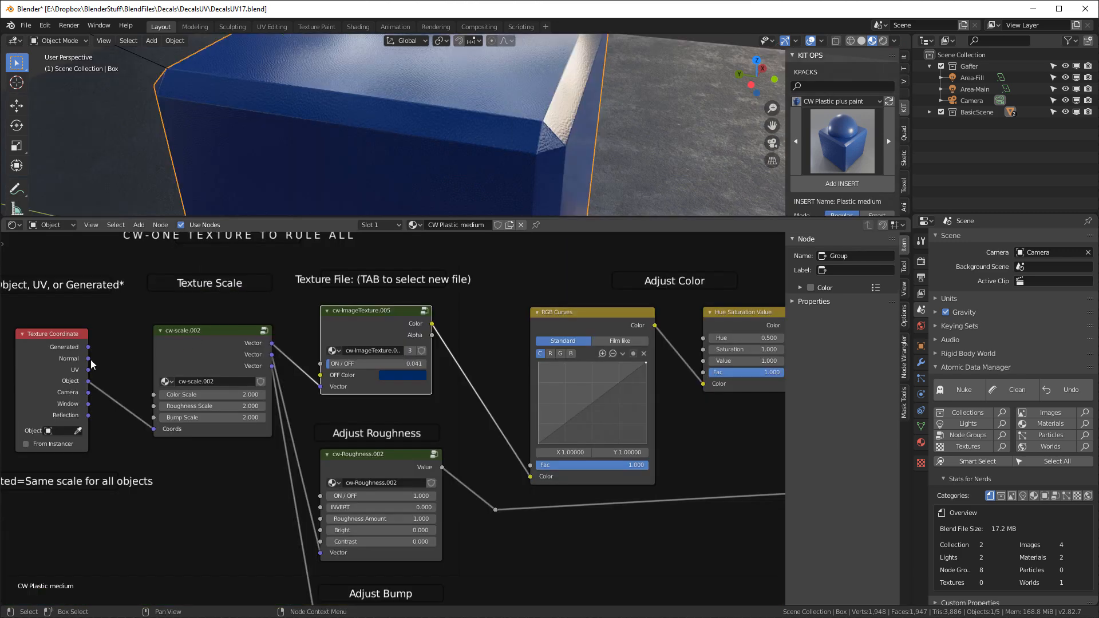
pyautogui.moveTo(89, 371); pyautogui.dragTo(154, 429)
pyautogui.moveTo(417, 143); pyautogui.dragTo(592, 105, button='middle')
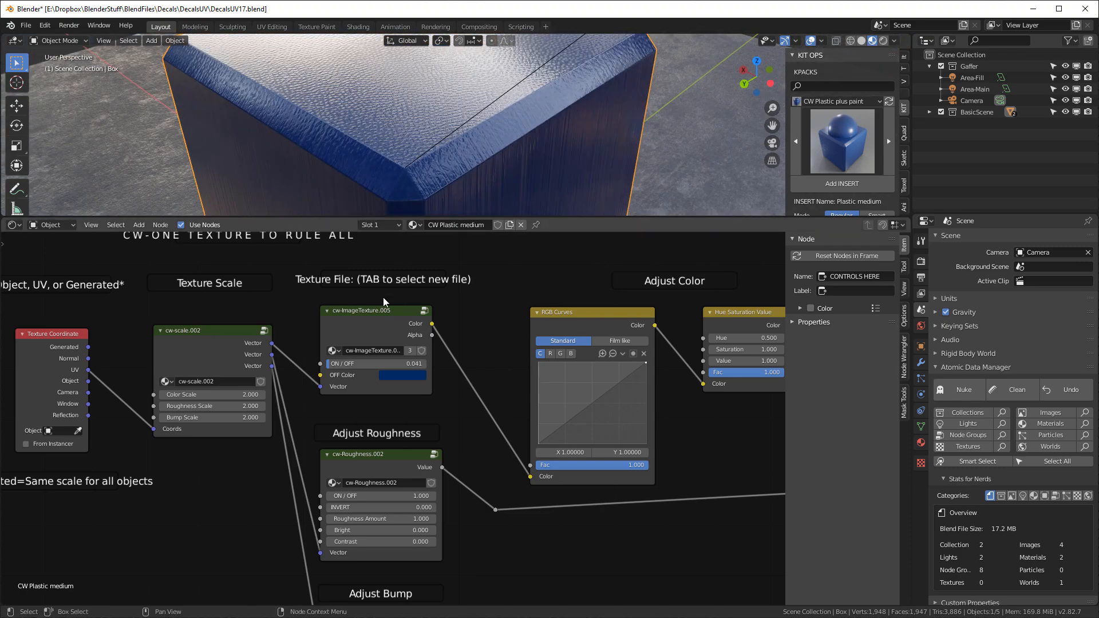
# Set the Mottle-YikSong-1K texture's projection inside the cw-ImageTexture group to Flat and leave the group
pyautogui.click(362, 312)
pyautogui.press('Tab')
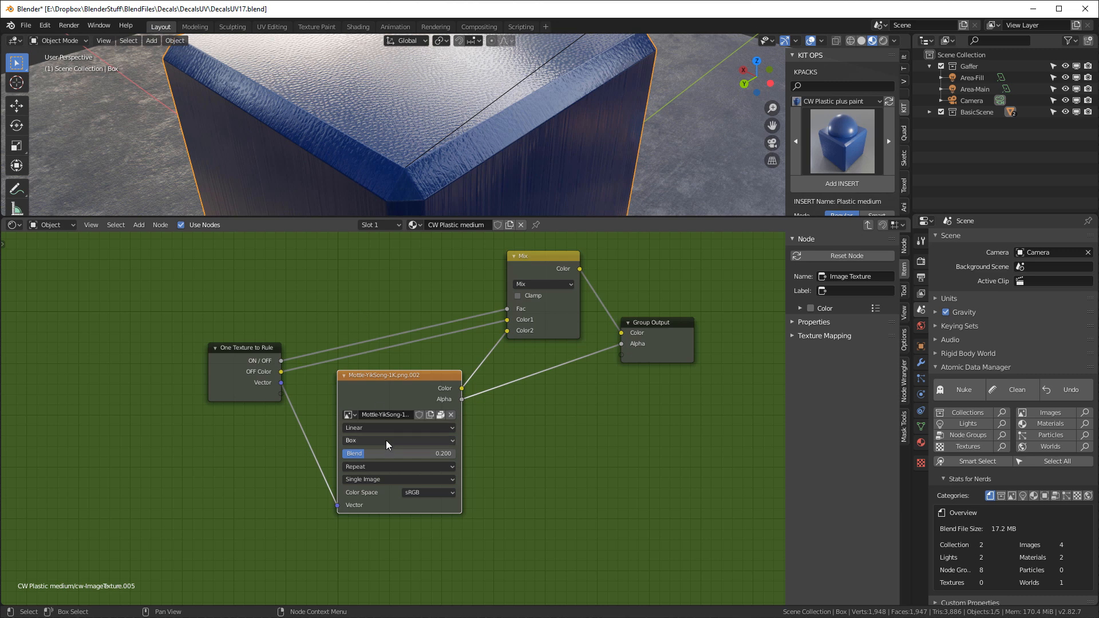
pyautogui.click(366, 436)
pyautogui.click(366, 452)
pyautogui.moveTo(344, 171); pyautogui.dragTo(420, 112, button='middle')
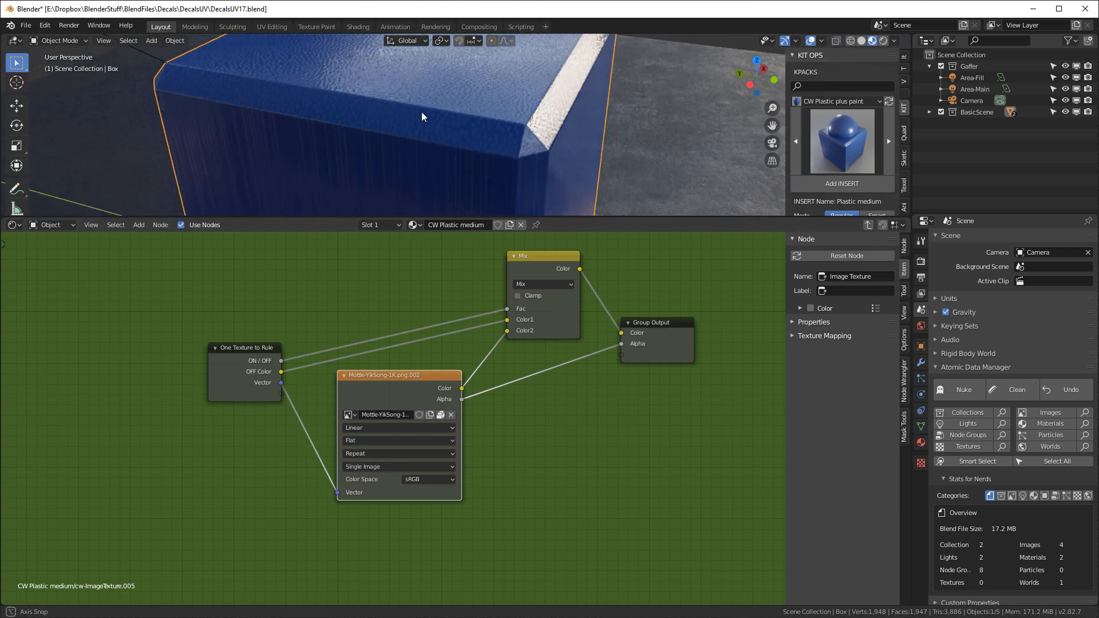
pyautogui.press('Tab')
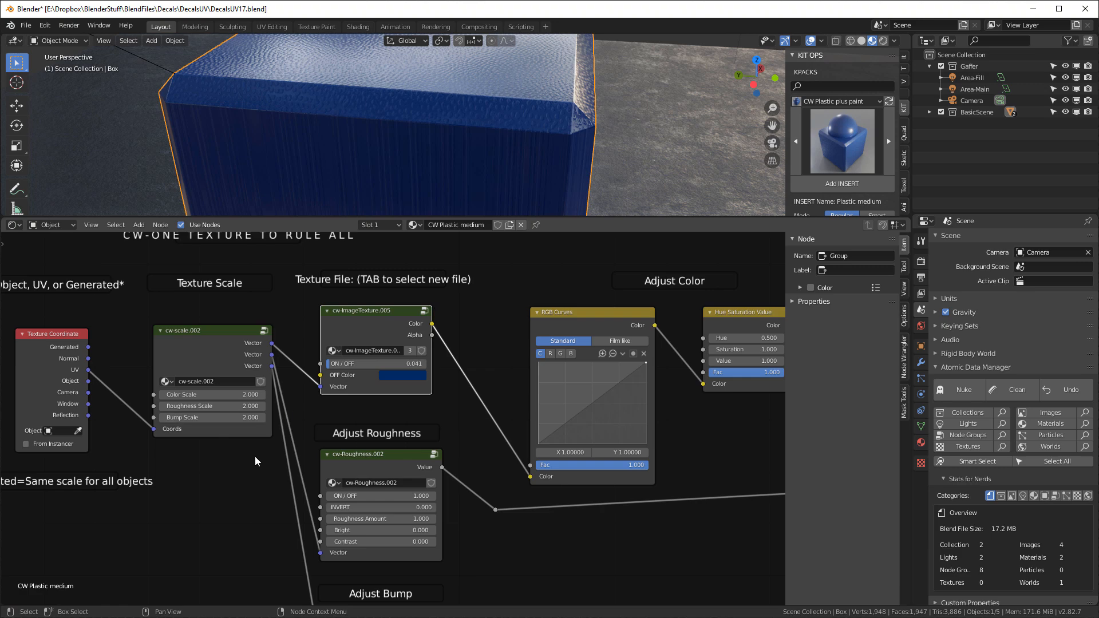
# Enlarge the 3D view, and unwrap all faces of the box with Cube Projection in the UV Editing workspace
pyautogui.moveTo(537, 169); pyautogui.dragTo(542, 228, button='middle')
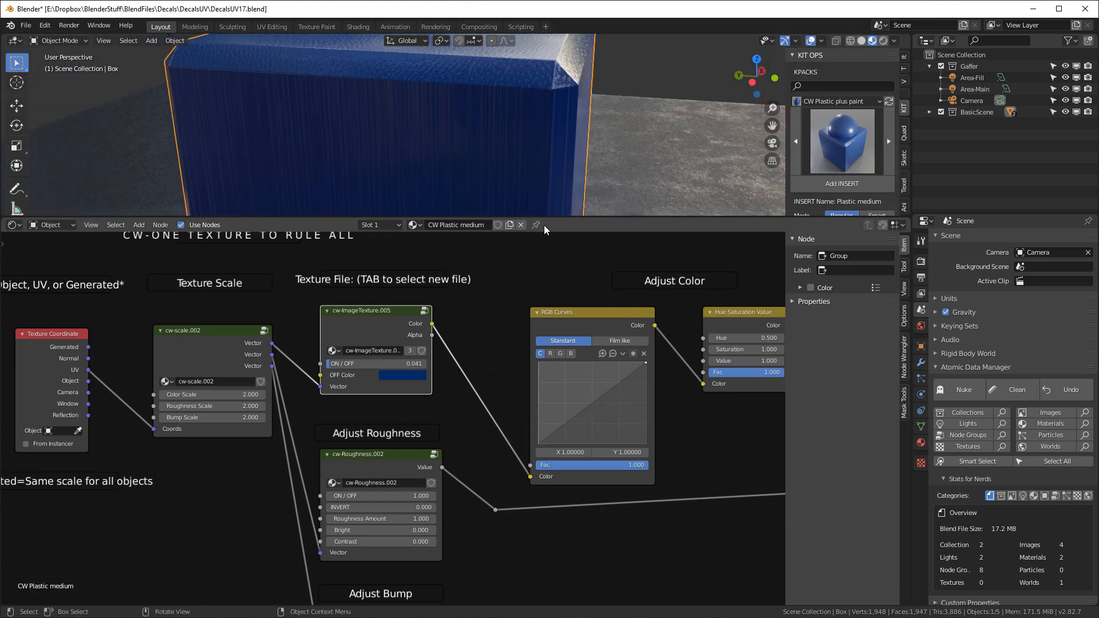
pyautogui.moveTo(542, 218); pyautogui.dragTo(515, 491)
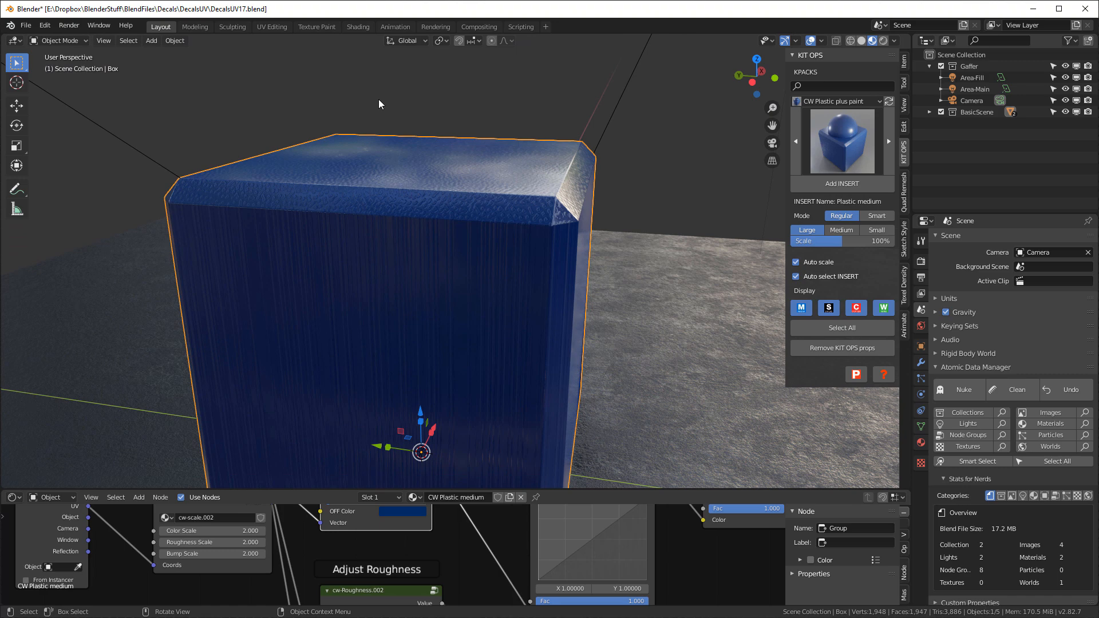
pyautogui.click(271, 26)
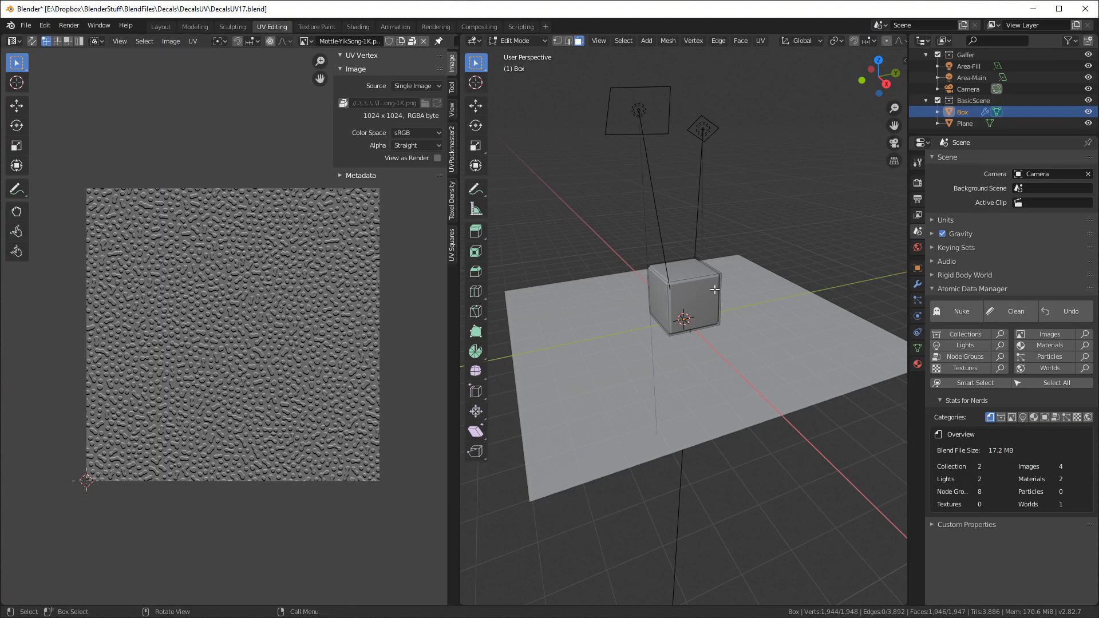
pyautogui.press('a')
pyautogui.moveTo(713, 291); pyautogui.dragTo(718, 252, button='middle')
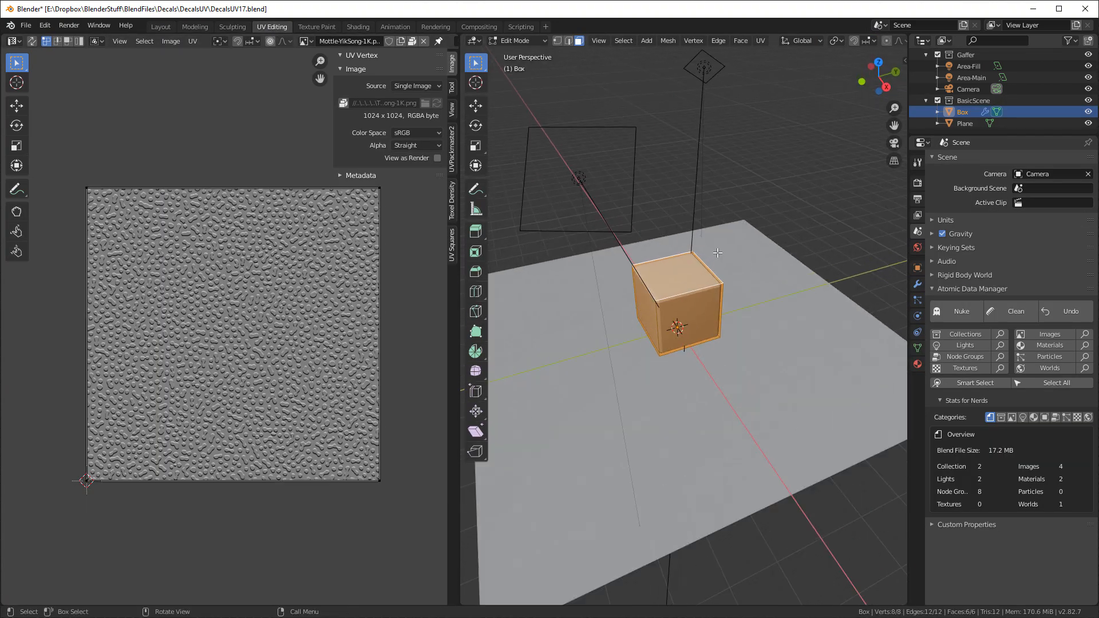
pyautogui.click(760, 40)
pyautogui.click(793, 121)
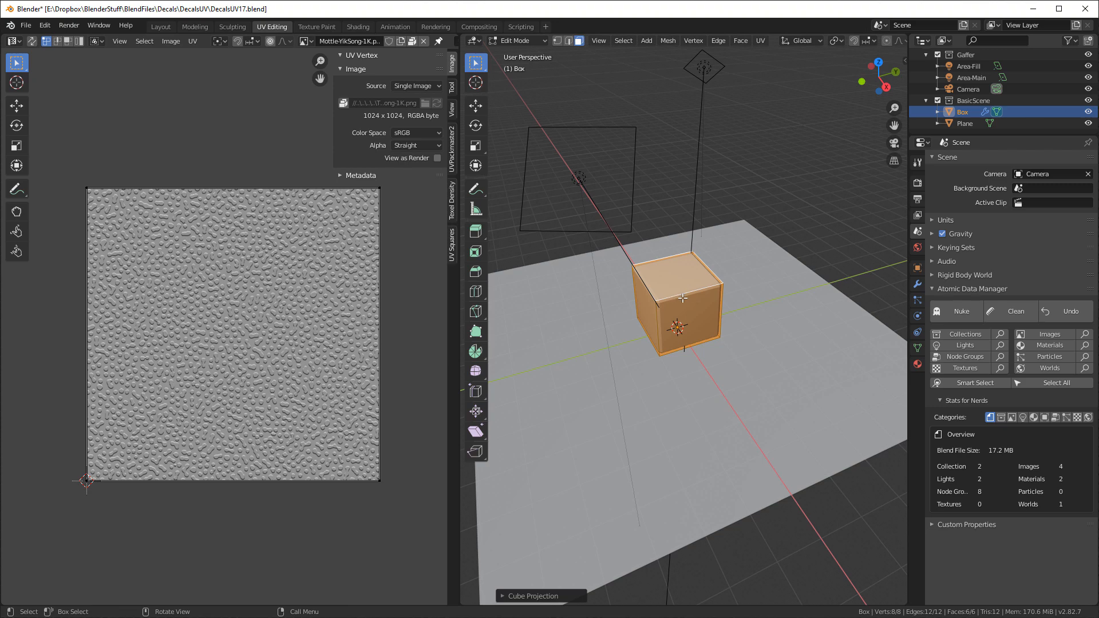
# Show the box with its material in the UV Editing viewport and inspect the bevels in Object Mode
pyautogui.press('z')
pyautogui.scroll(7, 661, 296)
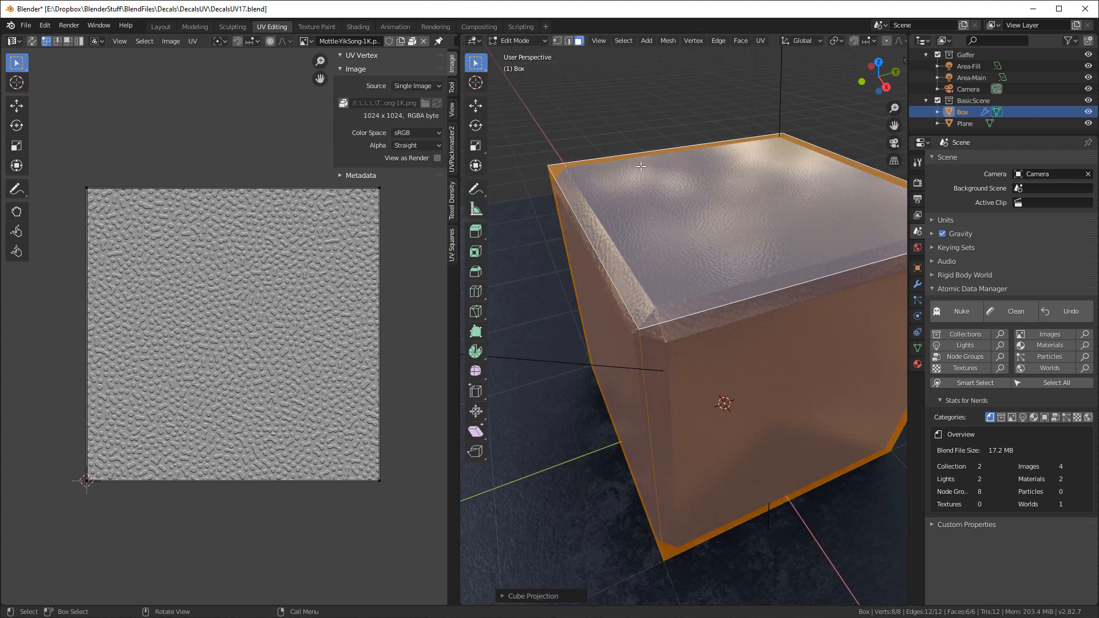
pyautogui.press('Tab')
pyautogui.moveTo(711, 260); pyautogui.dragTo(696, 223, button='middle')
pyautogui.scroll(-4, 776, 231)
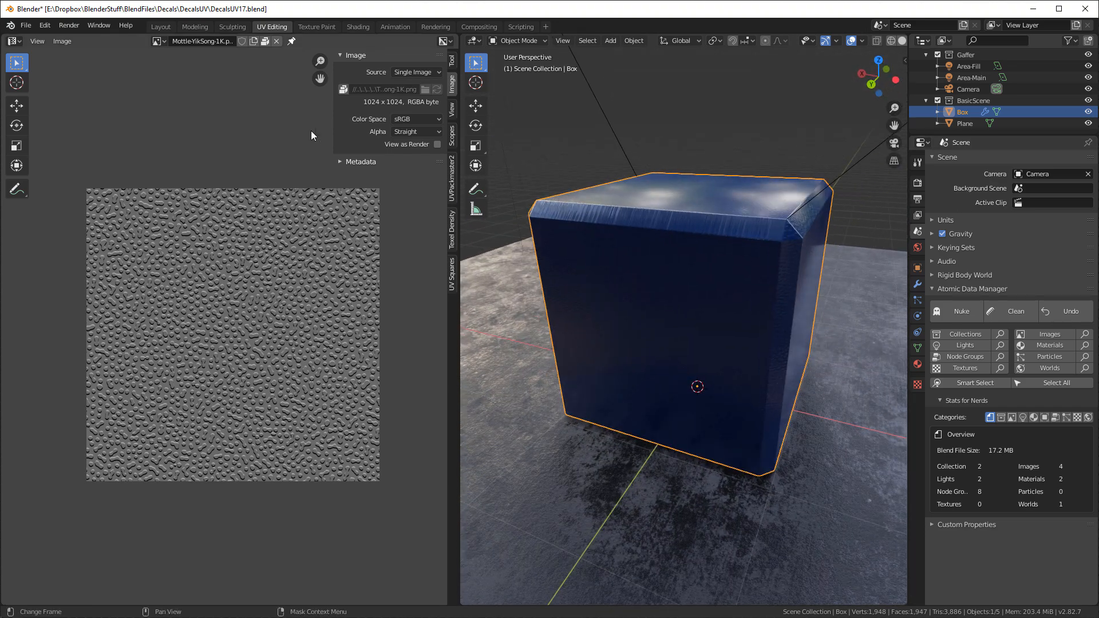
# Return to the Layout workspace and lengthen the box along its Y axis in Edit Mode
pyautogui.click(161, 27)
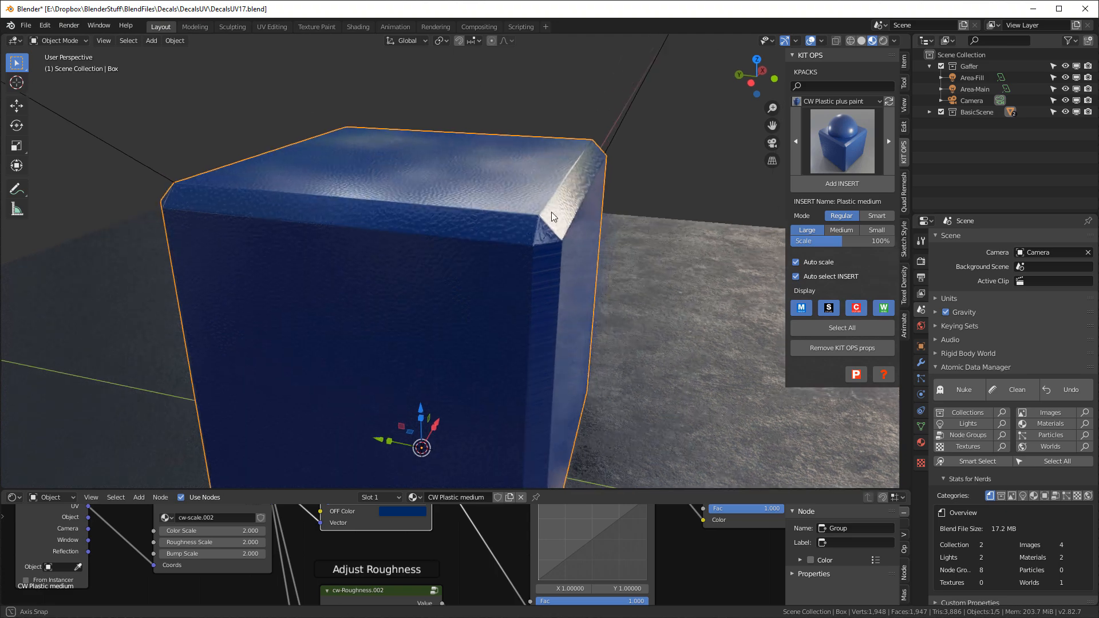
pyautogui.press('Tab')
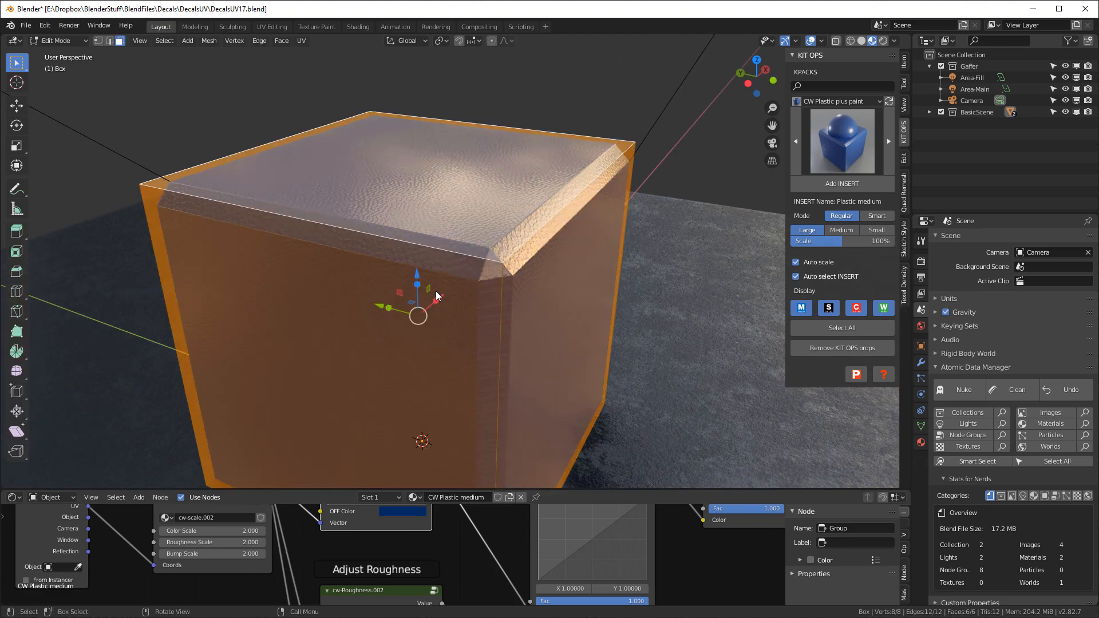
pyautogui.moveTo(388, 309); pyautogui.dragTo(357, 303)
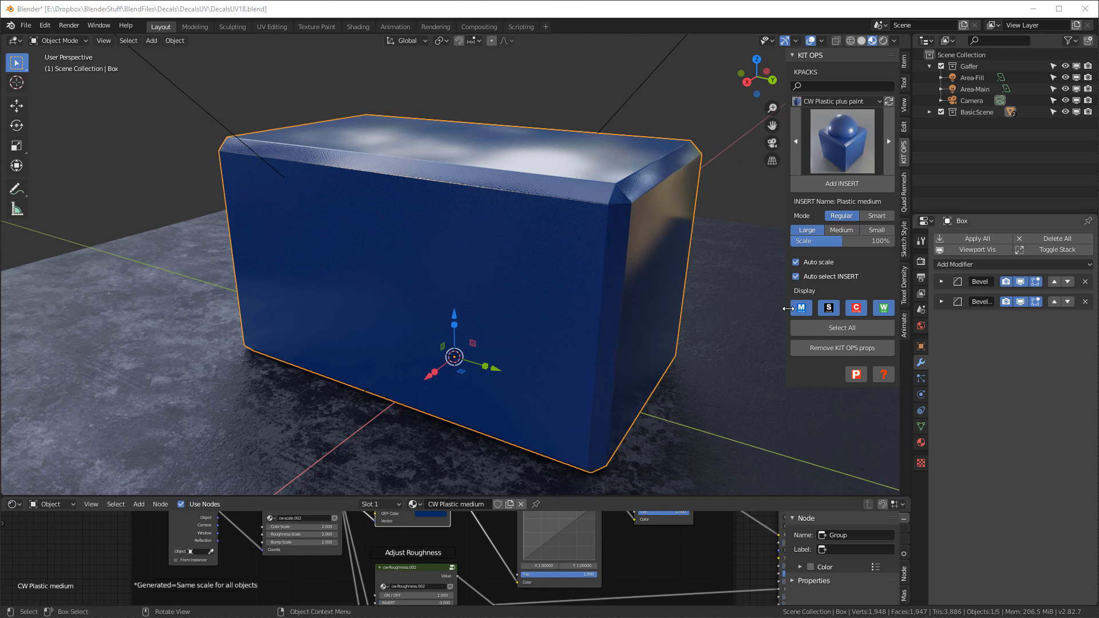
# Review the settings of the box's two Bevel modifiers and collapse them
pyautogui.click(942, 282)
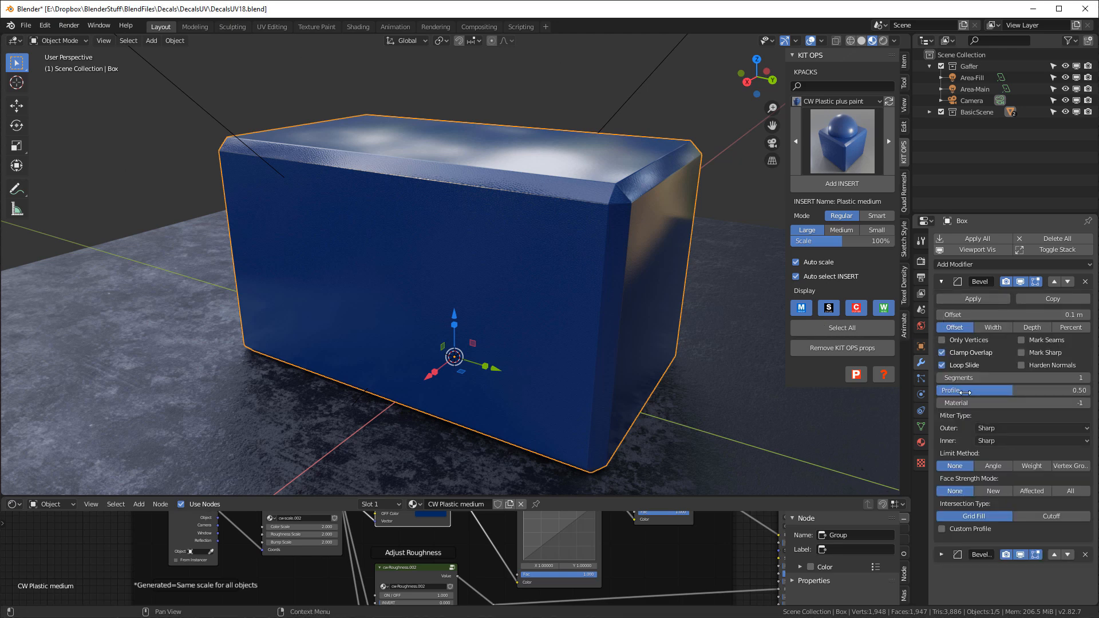
pyautogui.click(942, 280)
pyautogui.click(942, 277)
pyautogui.click(940, 283)
pyautogui.click(938, 304)
pyautogui.click(938, 304)
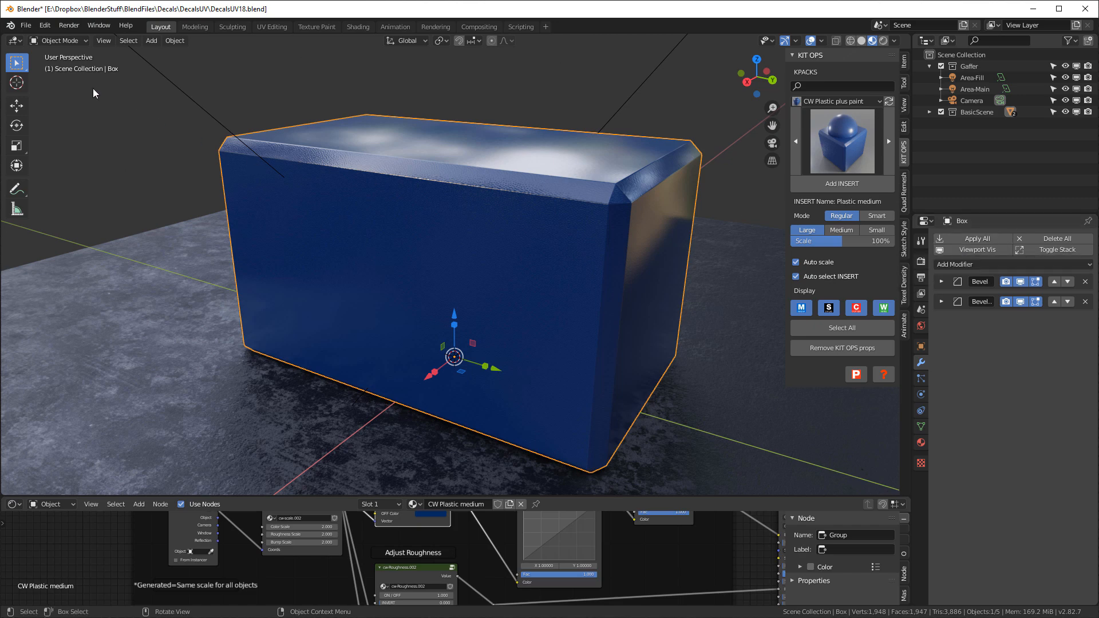
# Save the file as a new version named DecalsUV19.blend
pyautogui.click(45, 25)
pyautogui.click(69, 189)
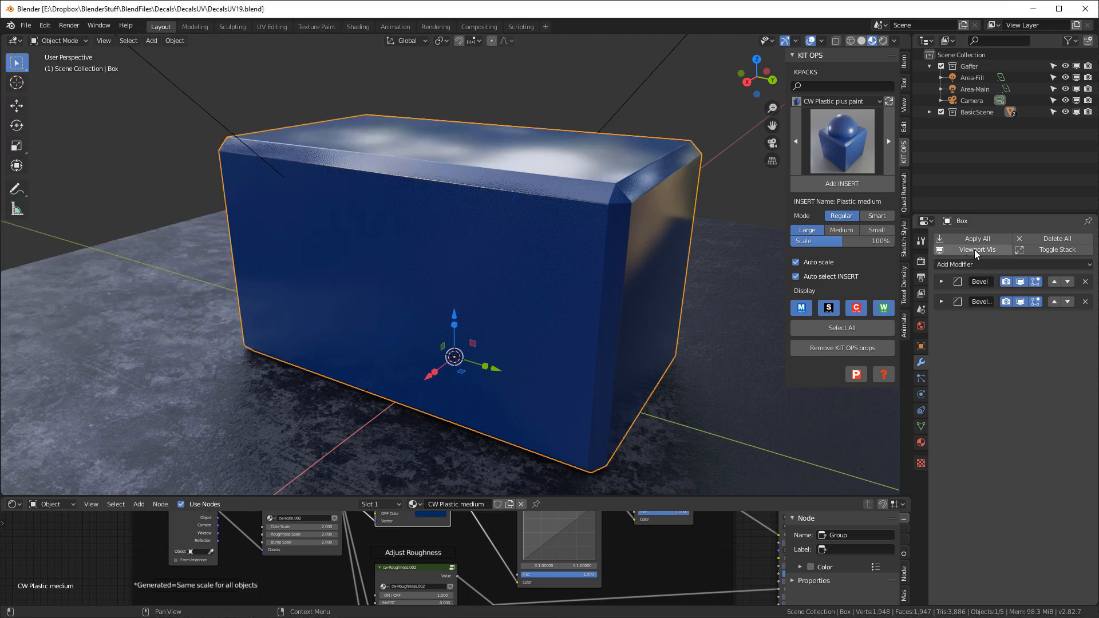
# Compare the box with its modifiers hidden and shown in the viewport, and expand and collapse the whole modifier stack
pyautogui.click(974, 250)
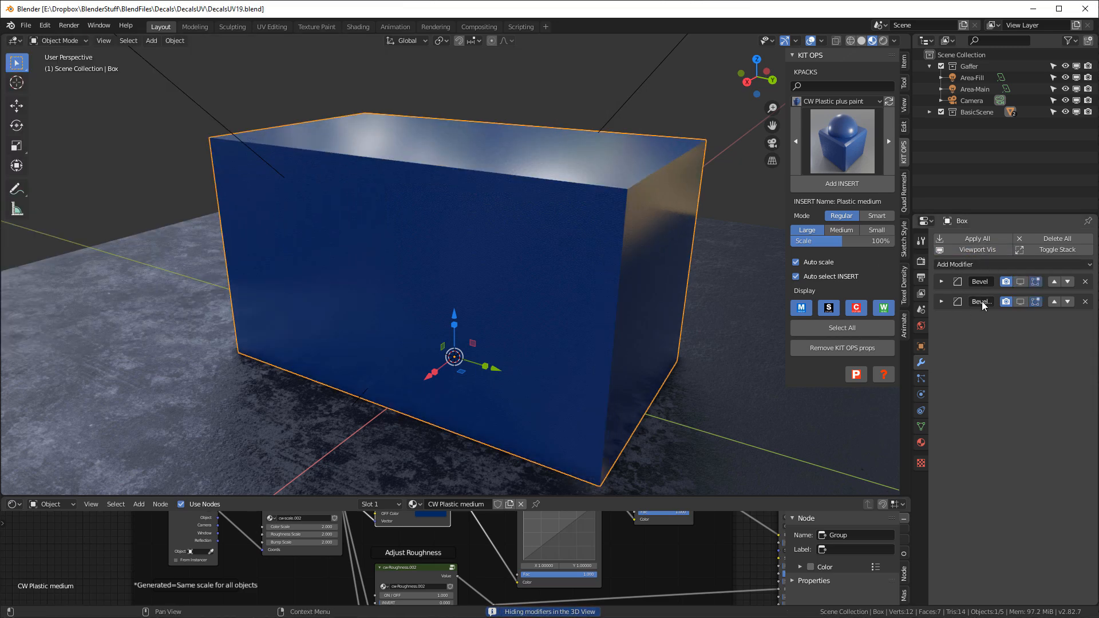
pyautogui.click(984, 252)
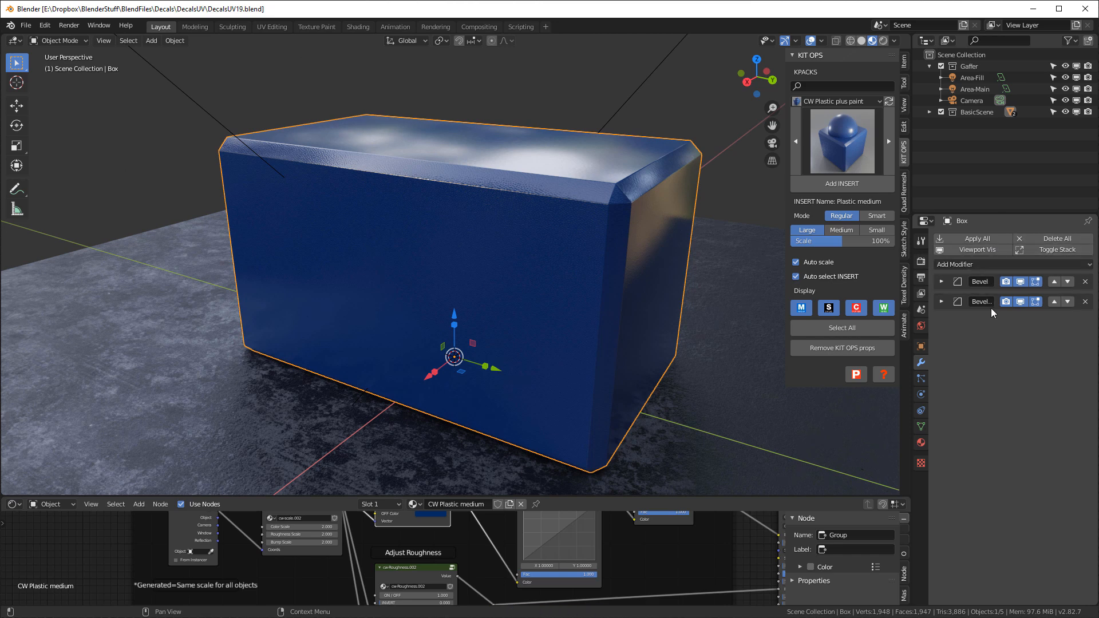
pyautogui.click(941, 281)
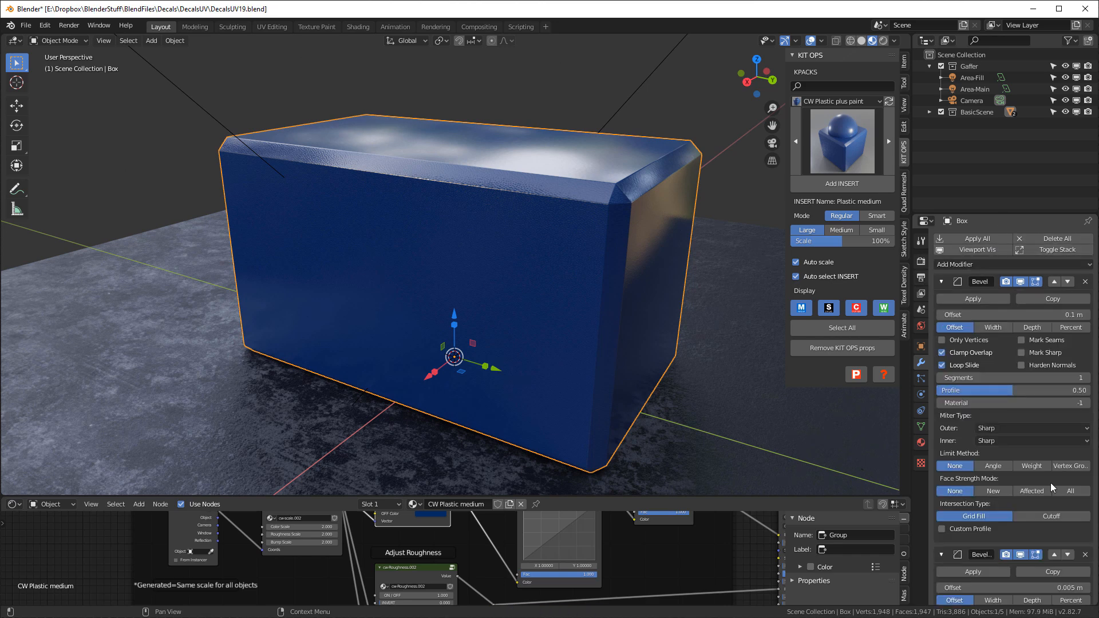
pyautogui.click(1063, 250)
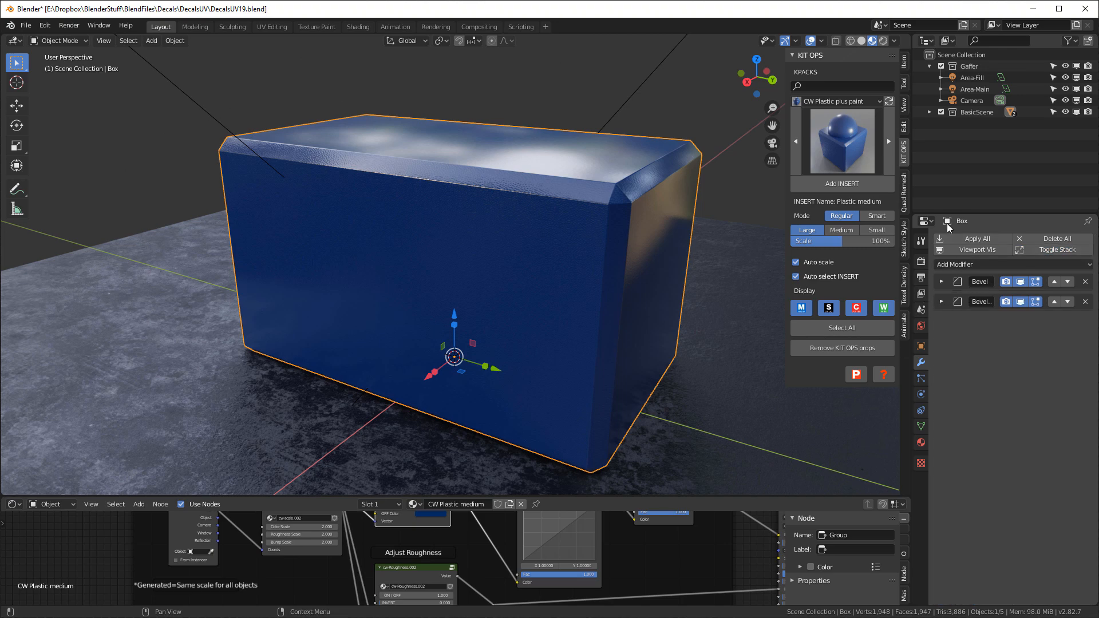
# Apply all modifiers to the selected box
pyautogui.click(984, 238)
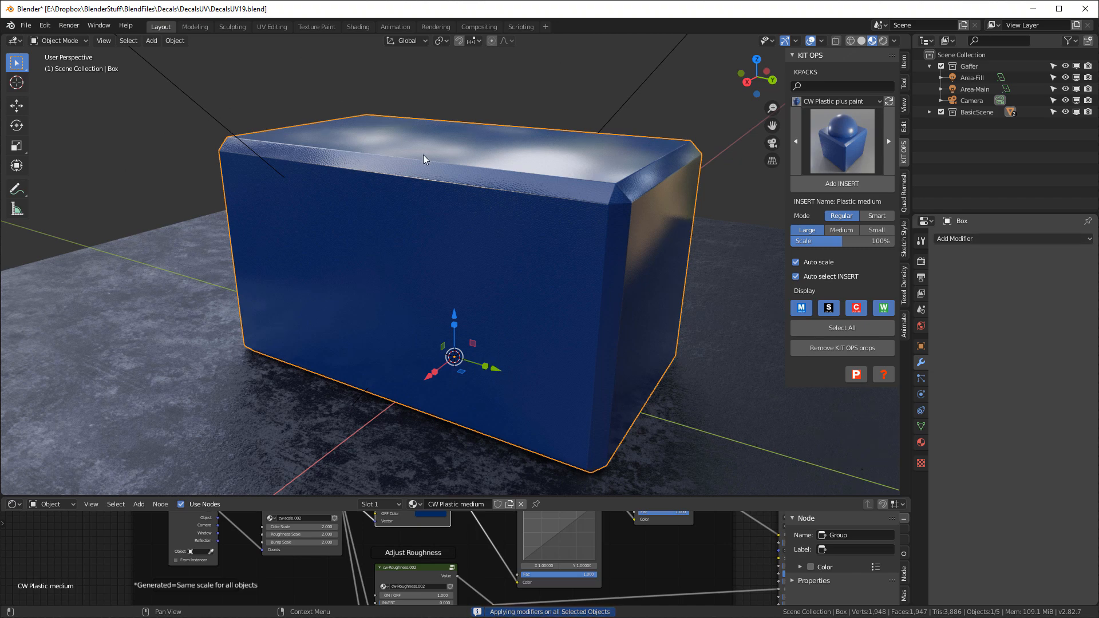
# Pick individual top, bevel and end faces of the box in Edit Mode to examine its applied geometry
pyautogui.press('Tab')
pyautogui.click(550, 165)
pyautogui.click(646, 174)
pyautogui.click(655, 207)
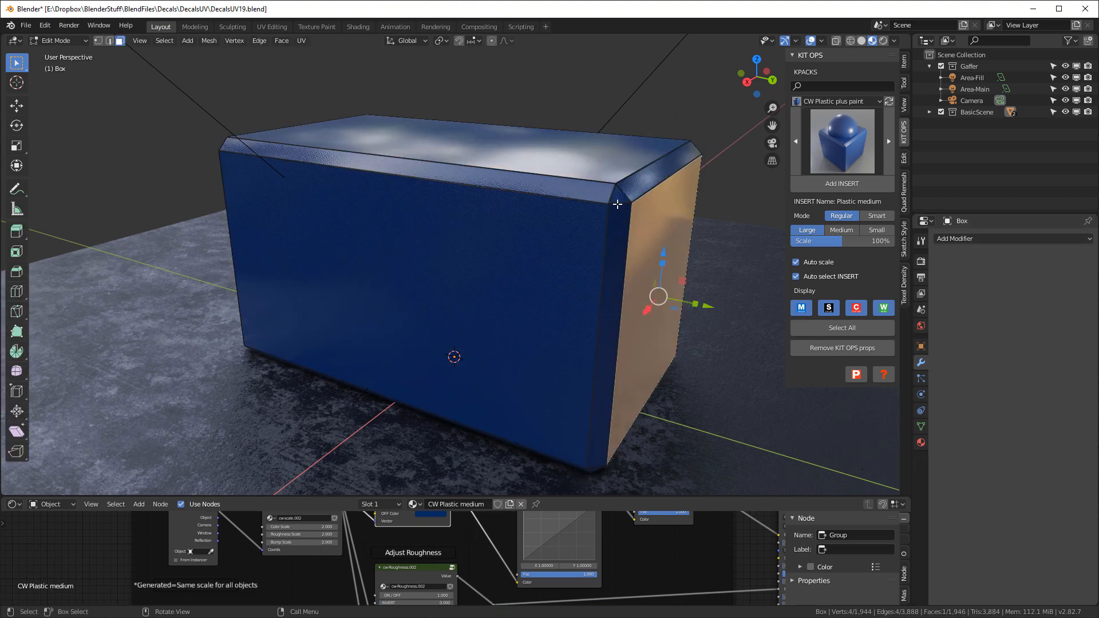
pyautogui.press('h')
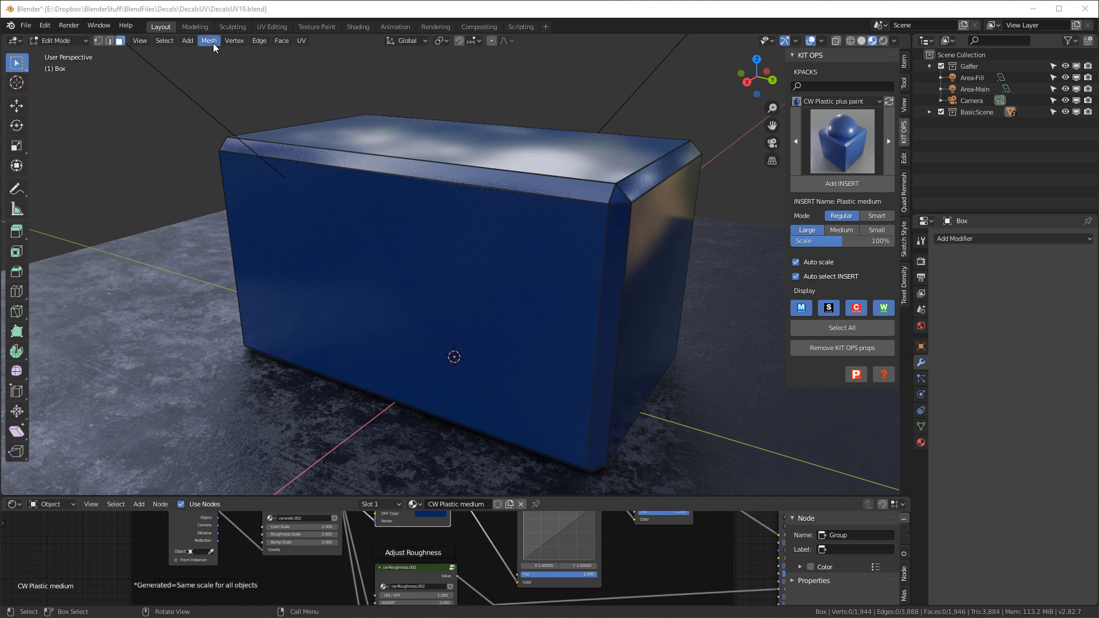
# Select the whole box in the UV Editing workspace, unwrap it with Cube Projection, and inspect the resulting texture
pyautogui.click(272, 26)
pyautogui.press('a')
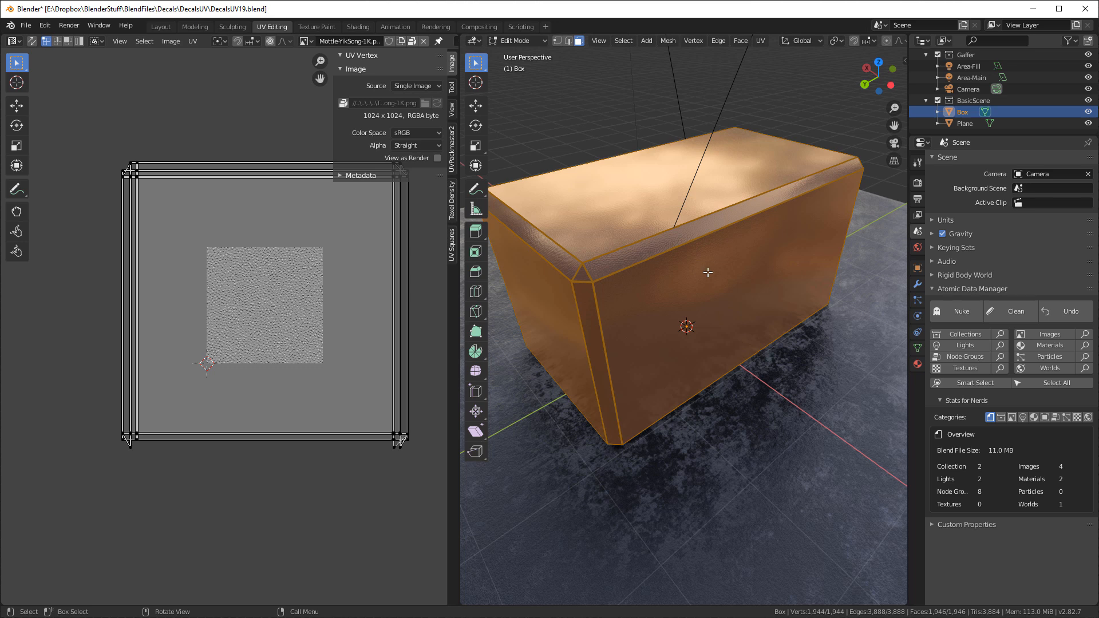
pyautogui.press('u')
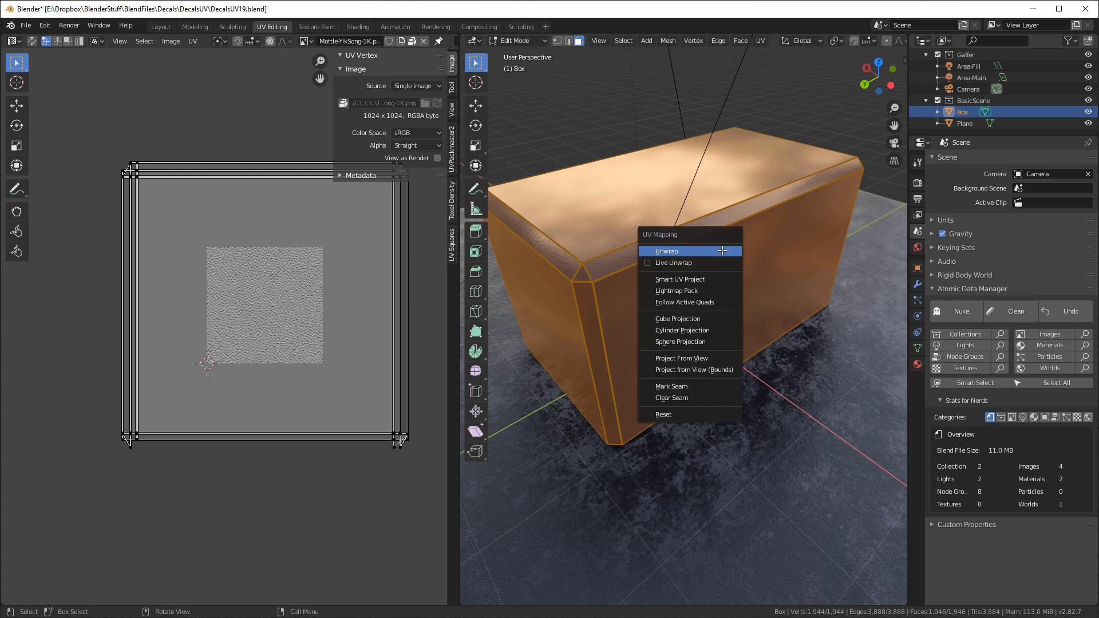
pyautogui.click(697, 317)
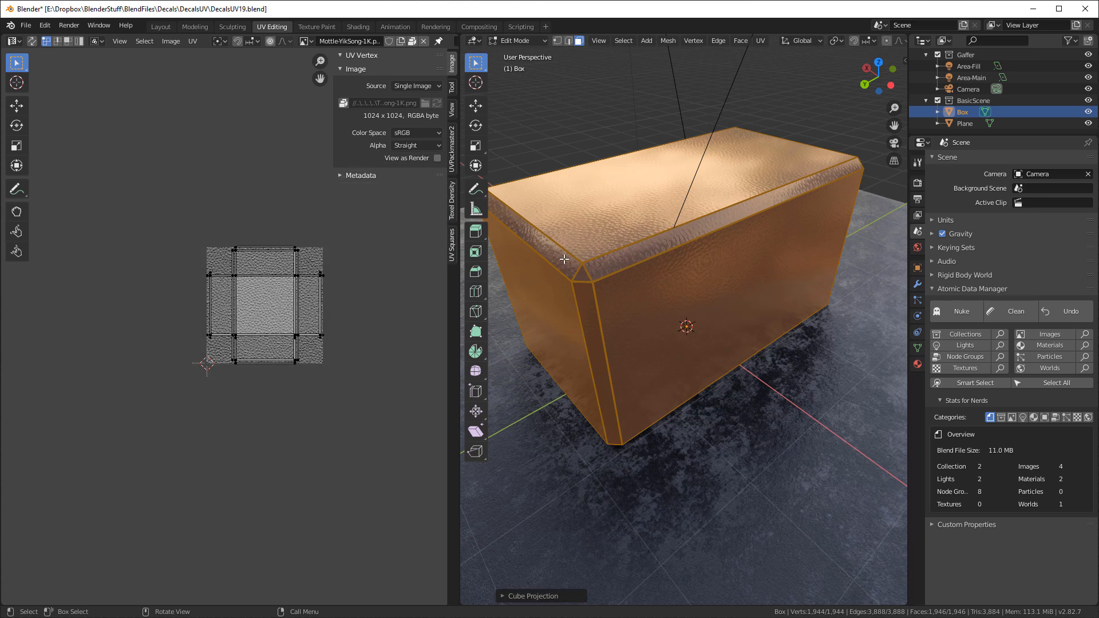
pyautogui.scroll(2, 558, 213)
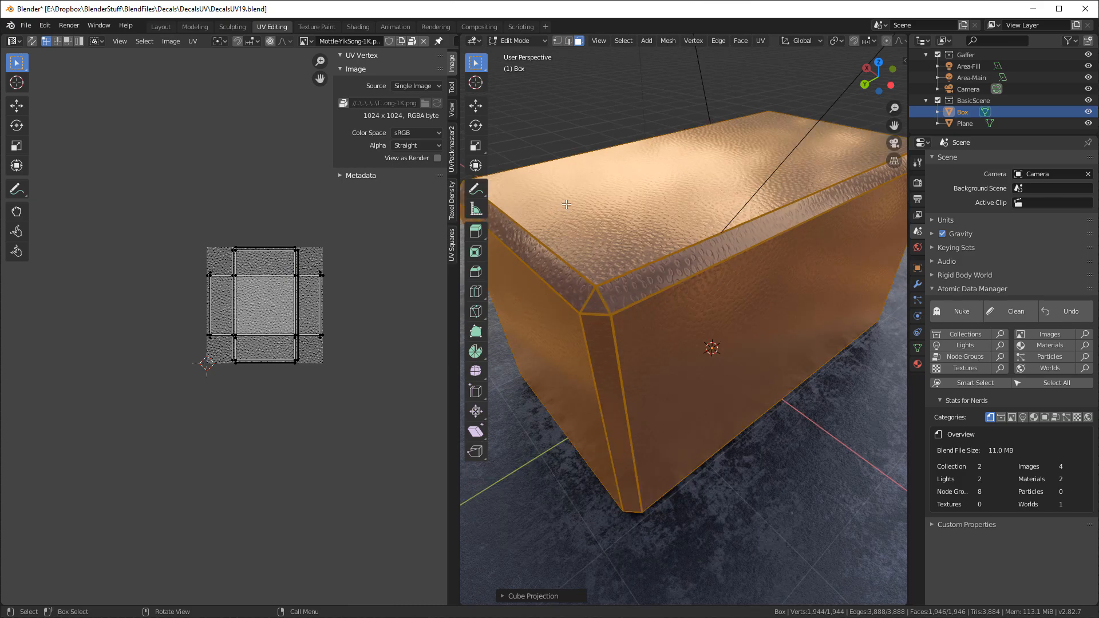
pyautogui.scroll(-2, 566, 204)
pyautogui.moveTo(709, 208); pyautogui.dragTo(701, 231, button='middle')
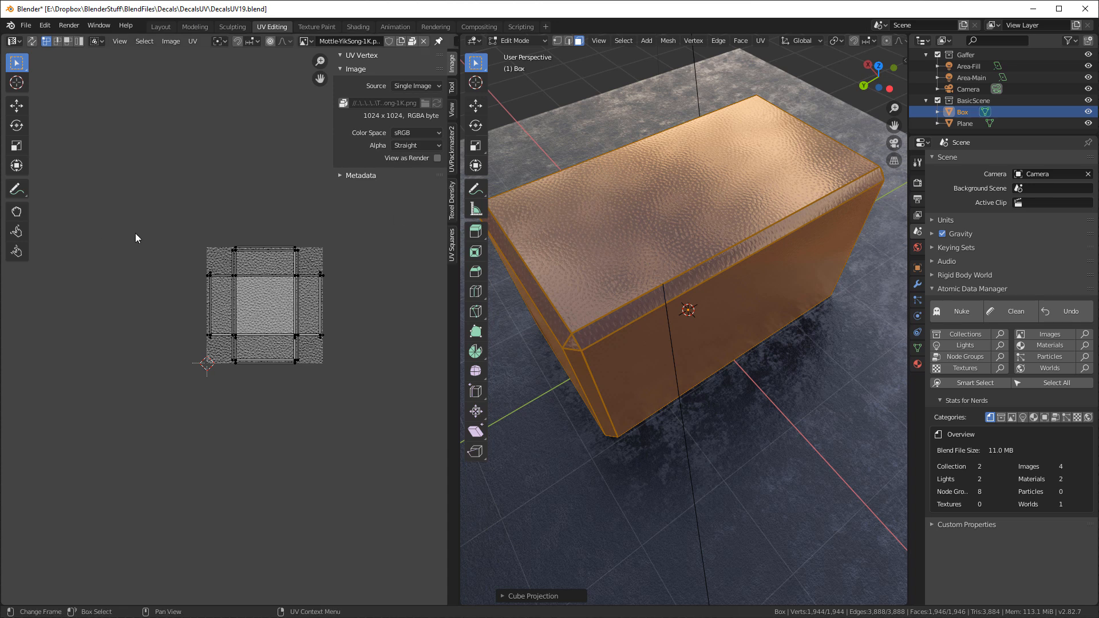
# Examine the complete UV layout, then the individual UV islands of the box's top face and adjoining bevel faces
pyautogui.moveTo(187, 231); pyautogui.dragTo(343, 410)
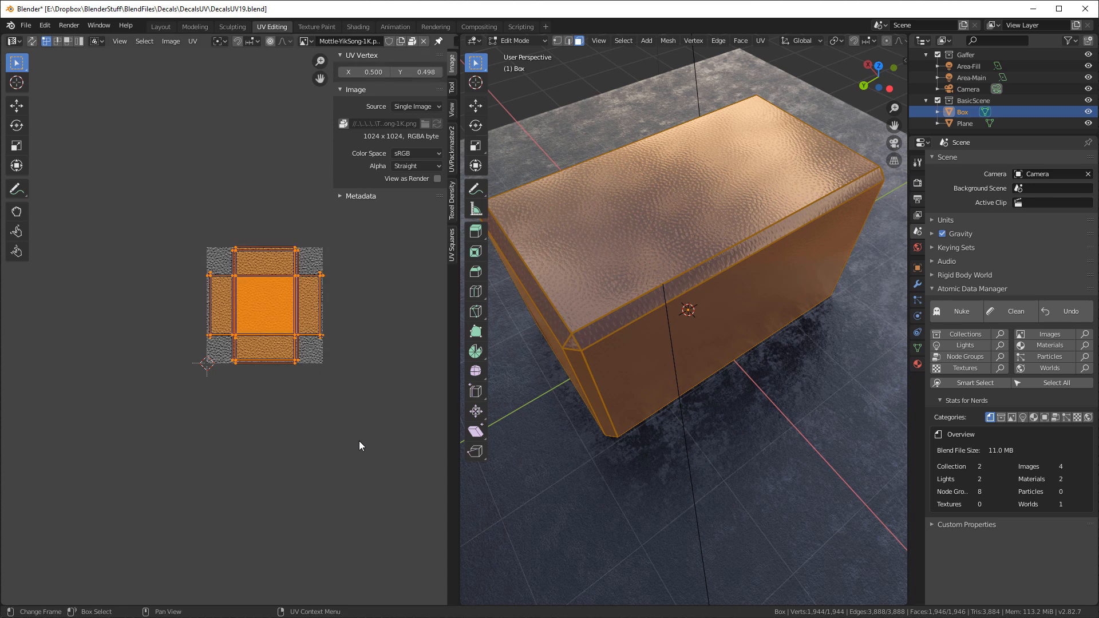
pyautogui.click(605, 246)
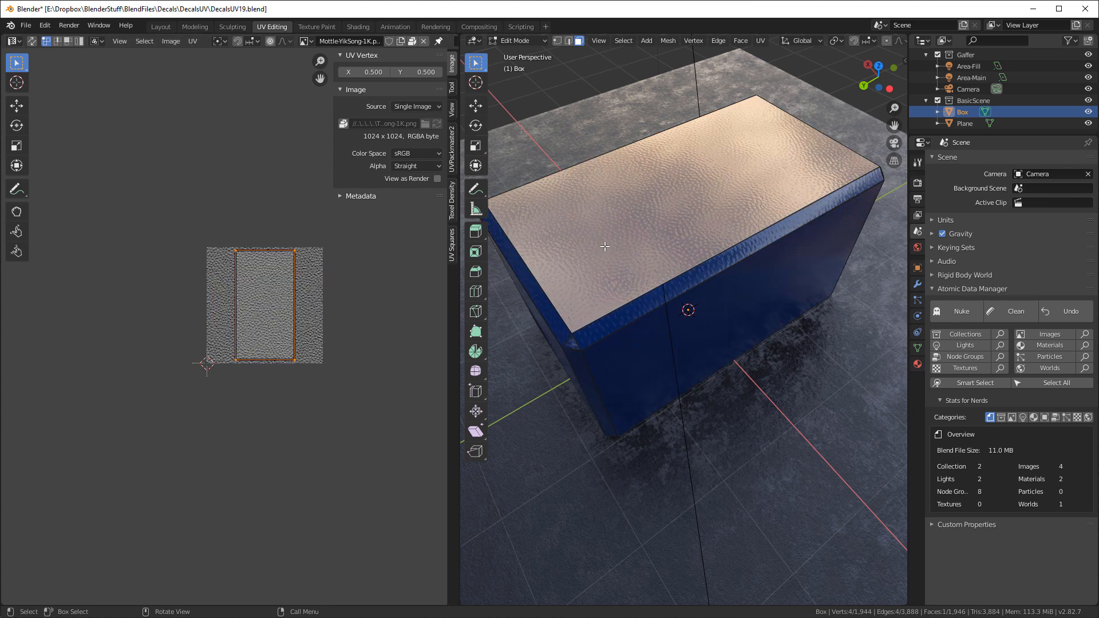
pyautogui.click(672, 291)
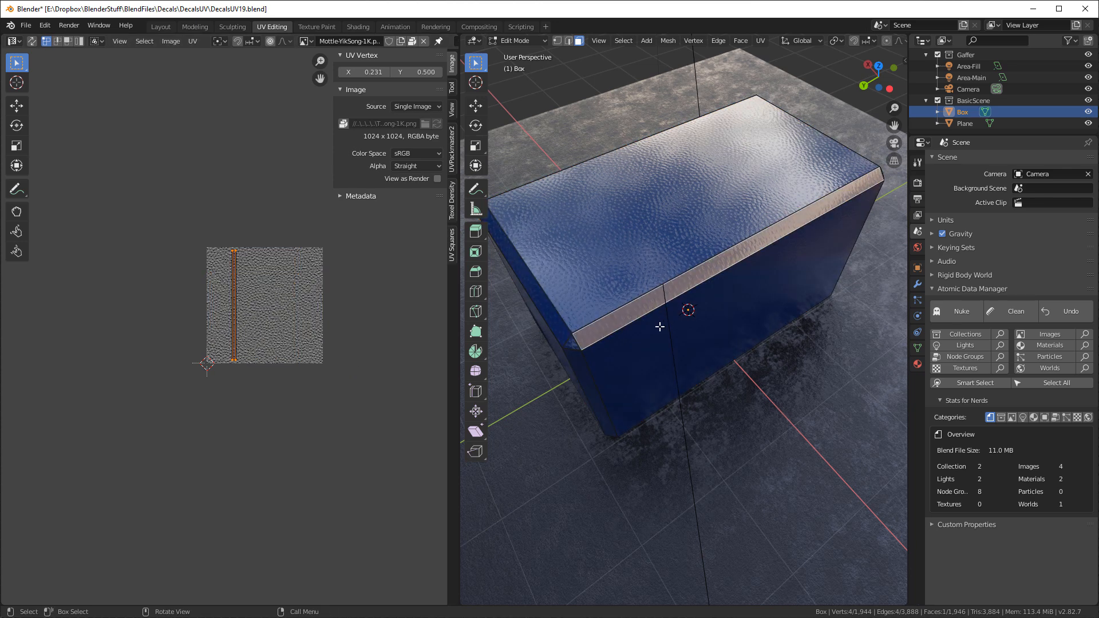
pyautogui.click(661, 326)
pyautogui.click(536, 292)
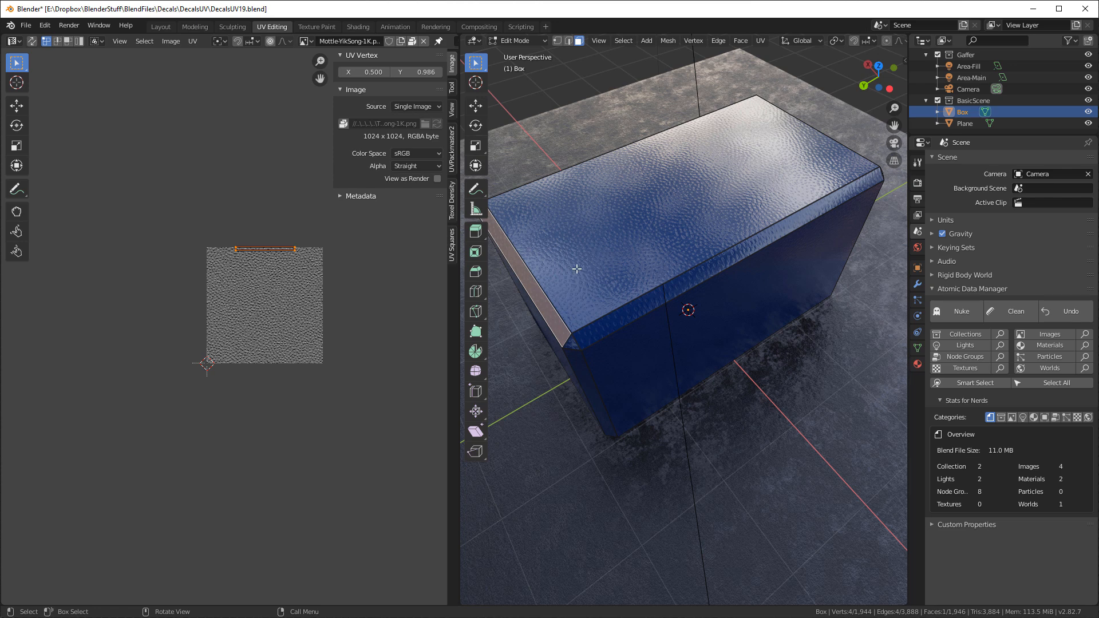
# Scale all the box's UVs up in two passes to more than three times their size, then deselect the UVs and inspect the finer grain
pyautogui.press('a')
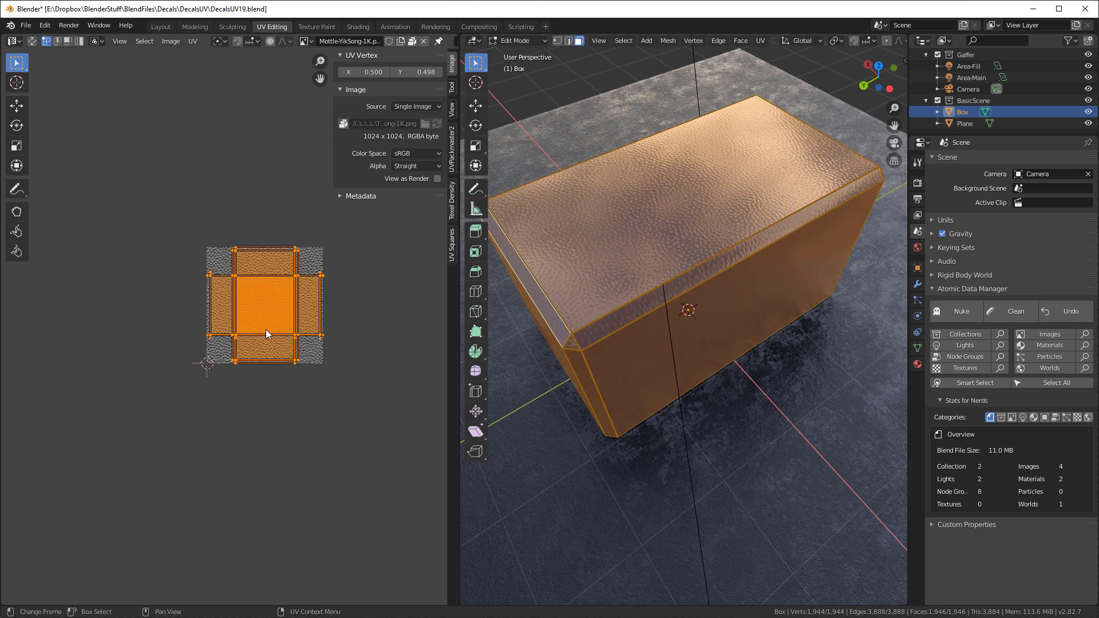
pyautogui.press('s')
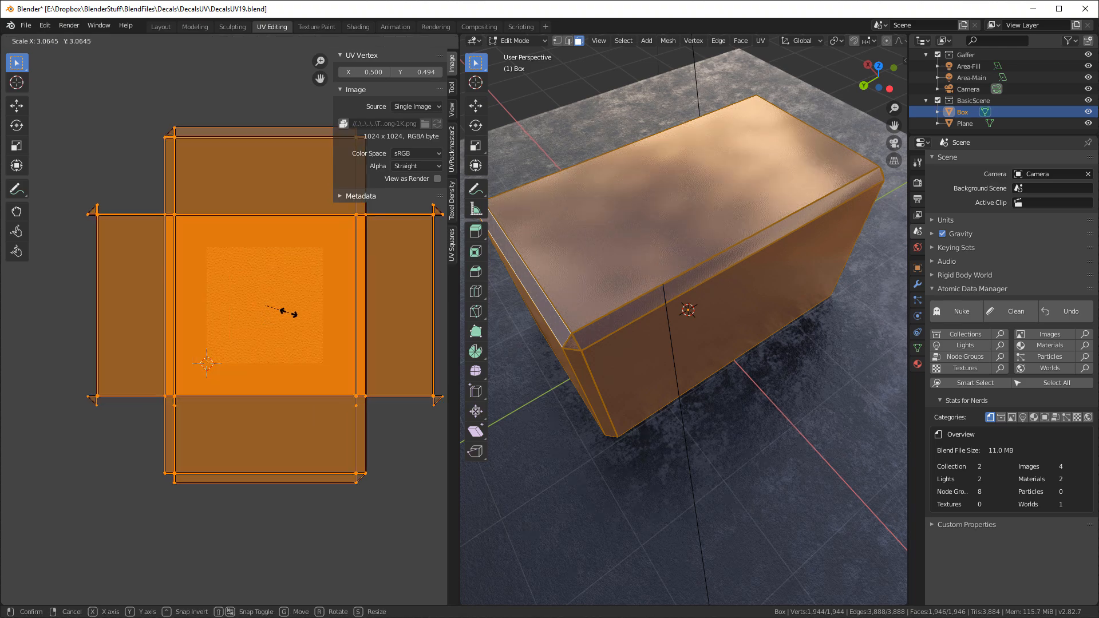
pyautogui.click(275, 321)
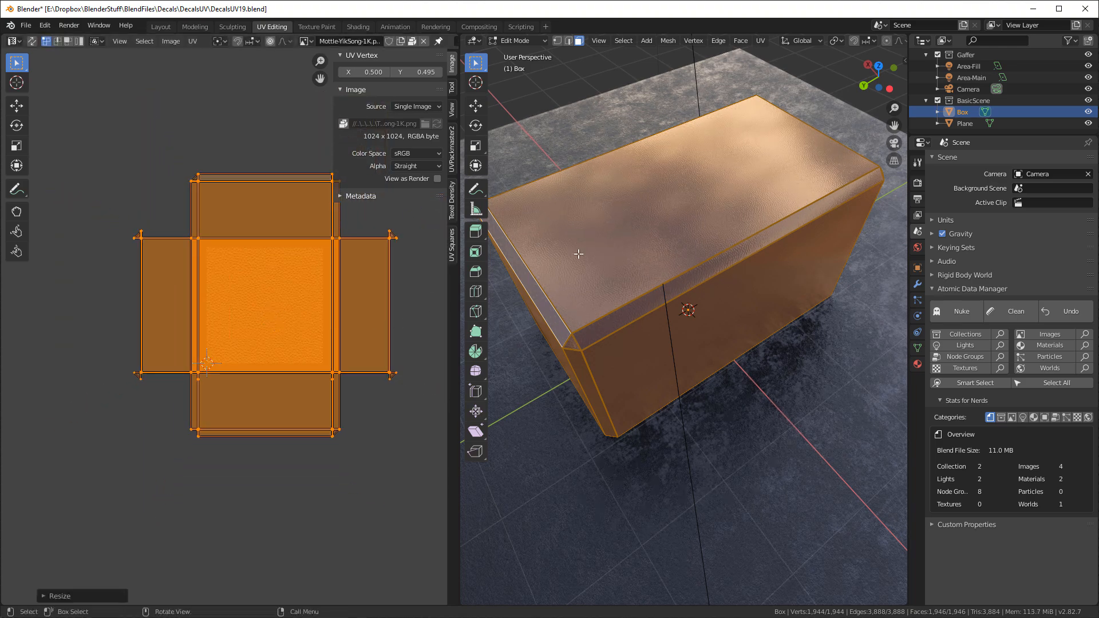
pyautogui.scroll(6, 584, 248)
pyautogui.scroll(-5, 606, 244)
pyautogui.press('s')
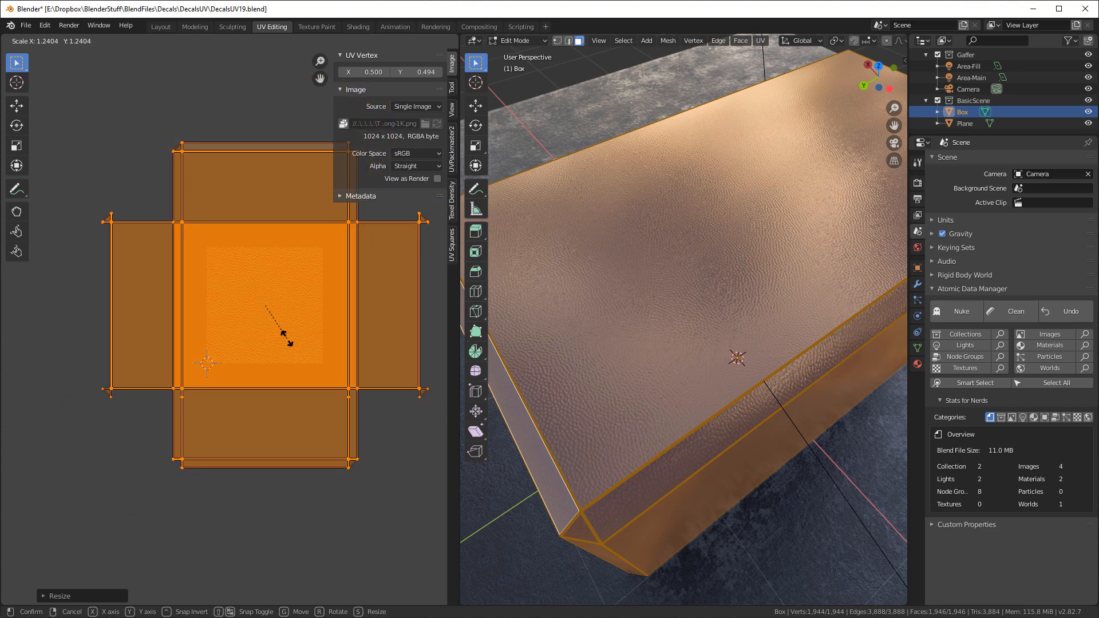
pyautogui.click(289, 345)
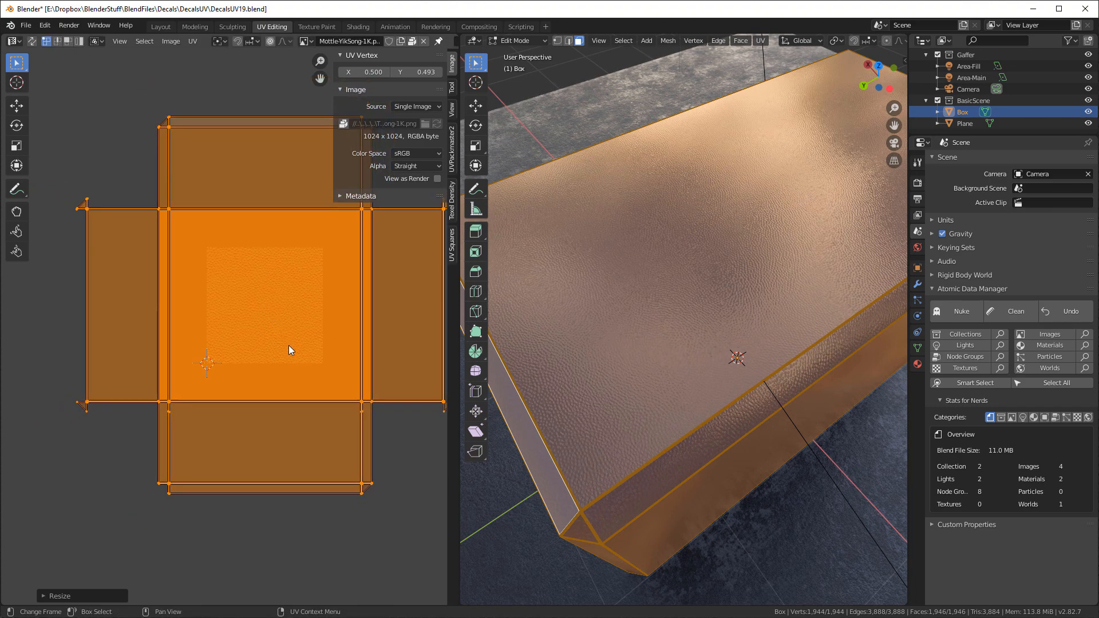
pyautogui.hotkey('alt', 'a')
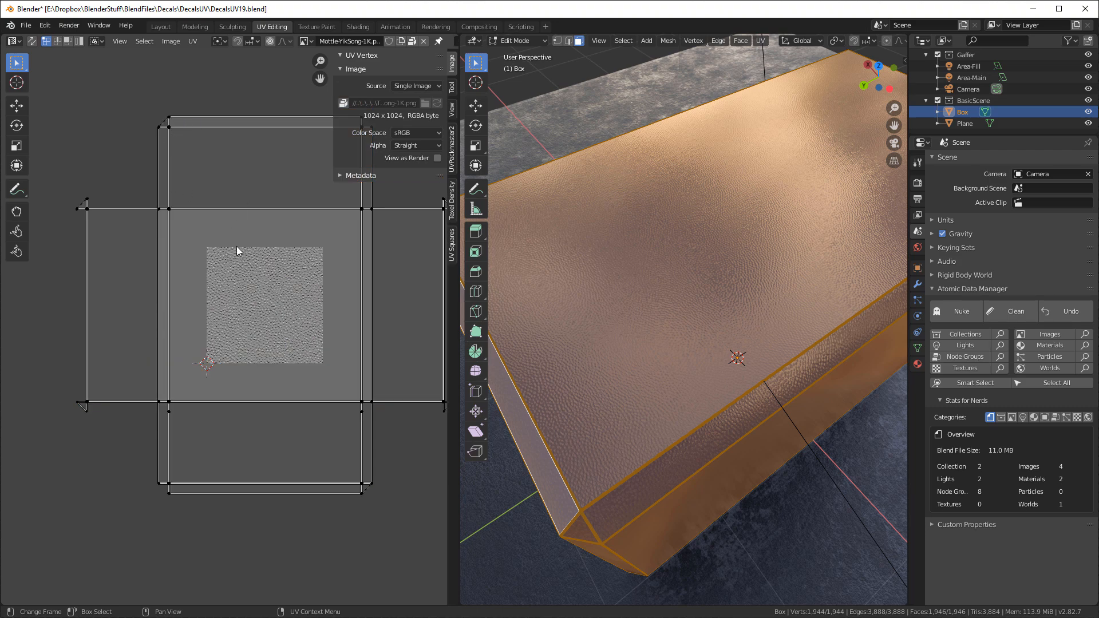
pyautogui.moveTo(621, 335); pyautogui.dragTo(613, 292, button='middle')
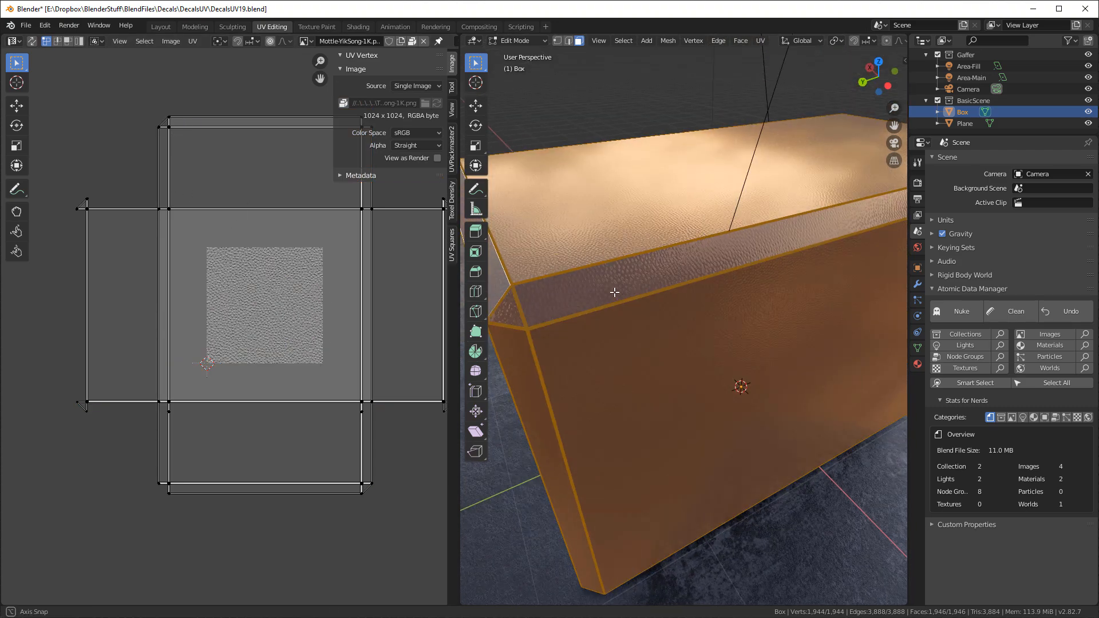
# Return to the Layout workspace and enlarge the node editor around the Texture Coordinate, cw-scale.002 and cw-ImageTexture.005 nodes
pyautogui.click(160, 27)
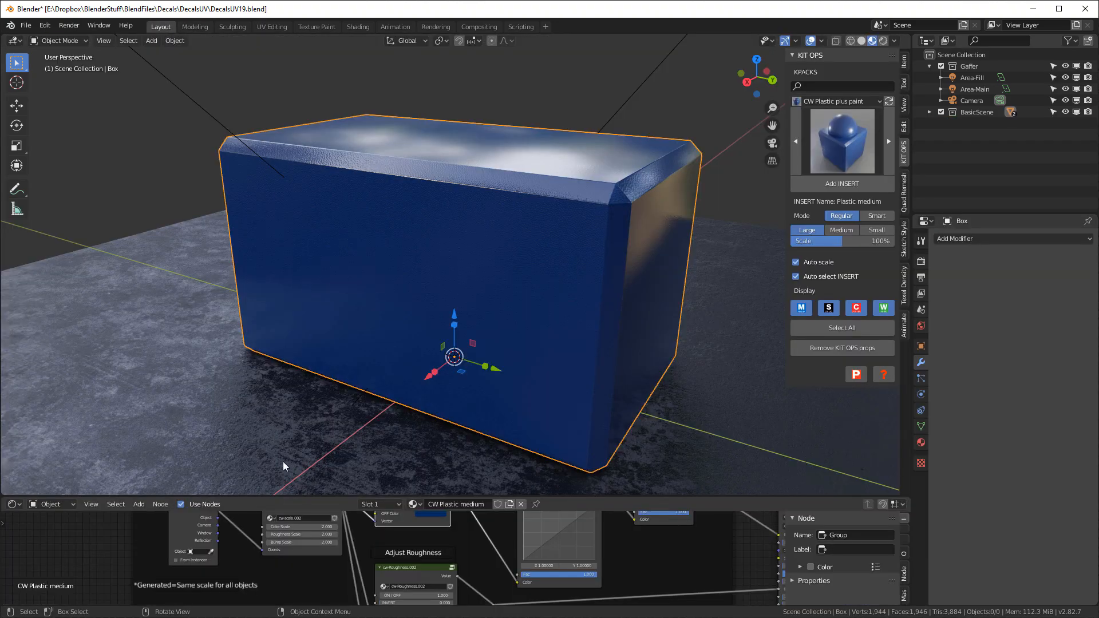
pyautogui.moveTo(345, 497); pyautogui.dragTo(349, 363)
pyautogui.scroll(4, 486, 418)
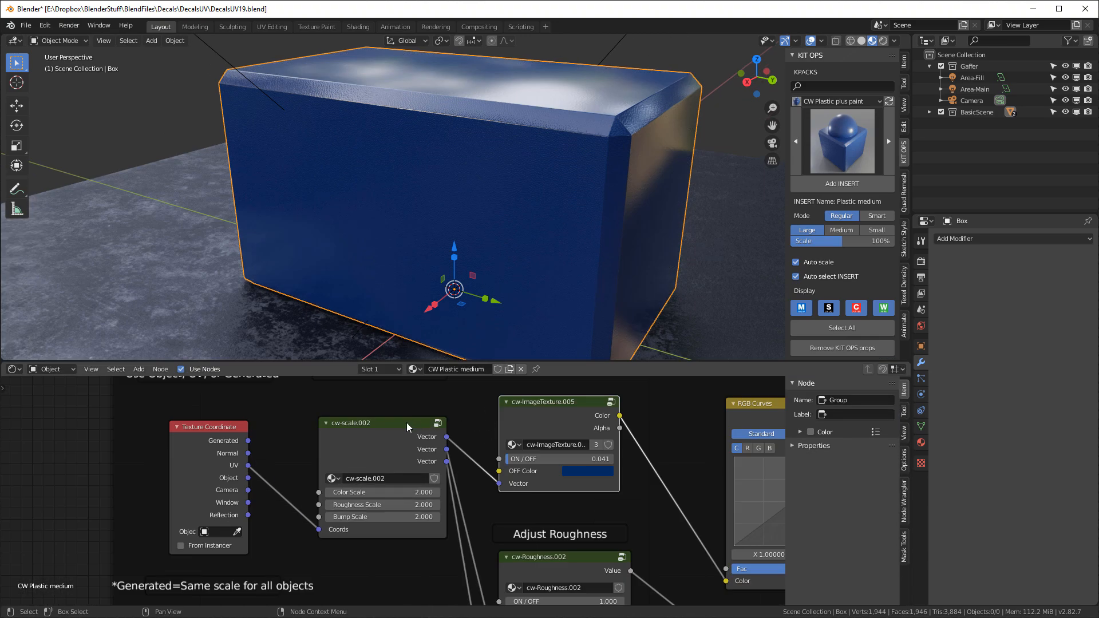
pyautogui.press('Tab')
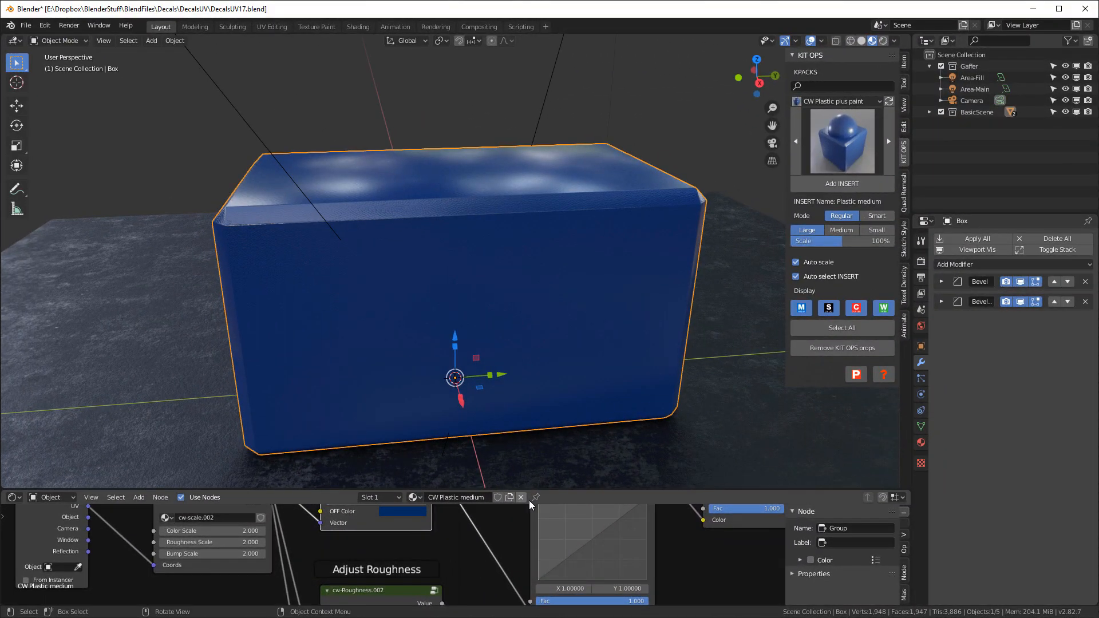
# Examine the CW Plastic medium texture nodes alongside the bevelled box from several viewing angles
pyautogui.moveTo(537, 489); pyautogui.dragTo(538, 466)
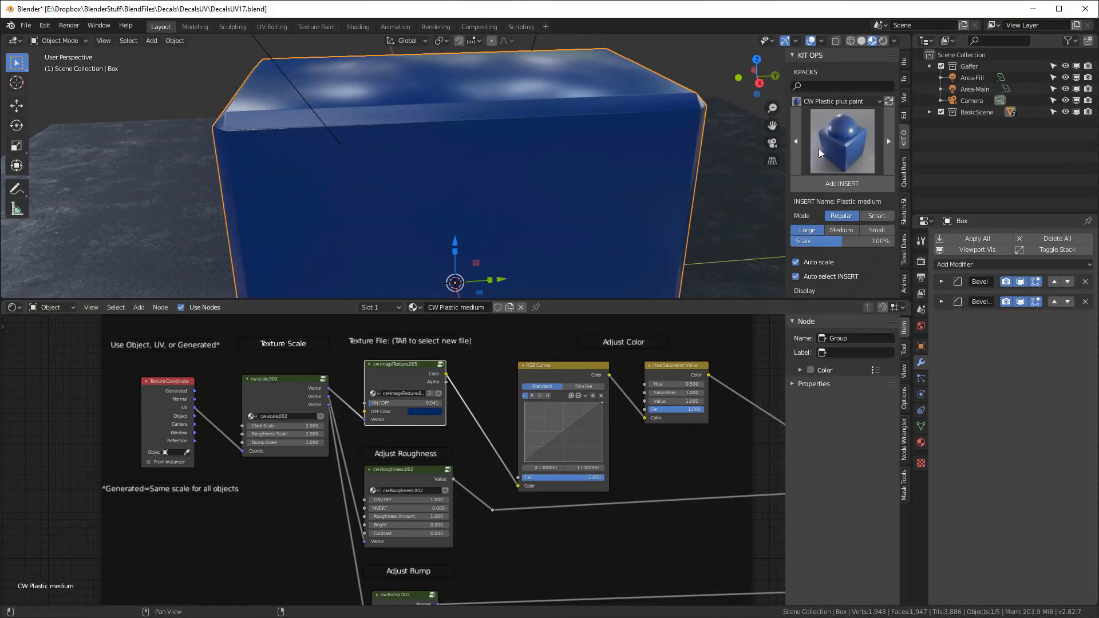
pyautogui.scroll(1, 309, 370)
pyautogui.moveTo(444, 197); pyautogui.dragTo(456, 231, button='middle')
pyautogui.scroll(-3, 456, 232)
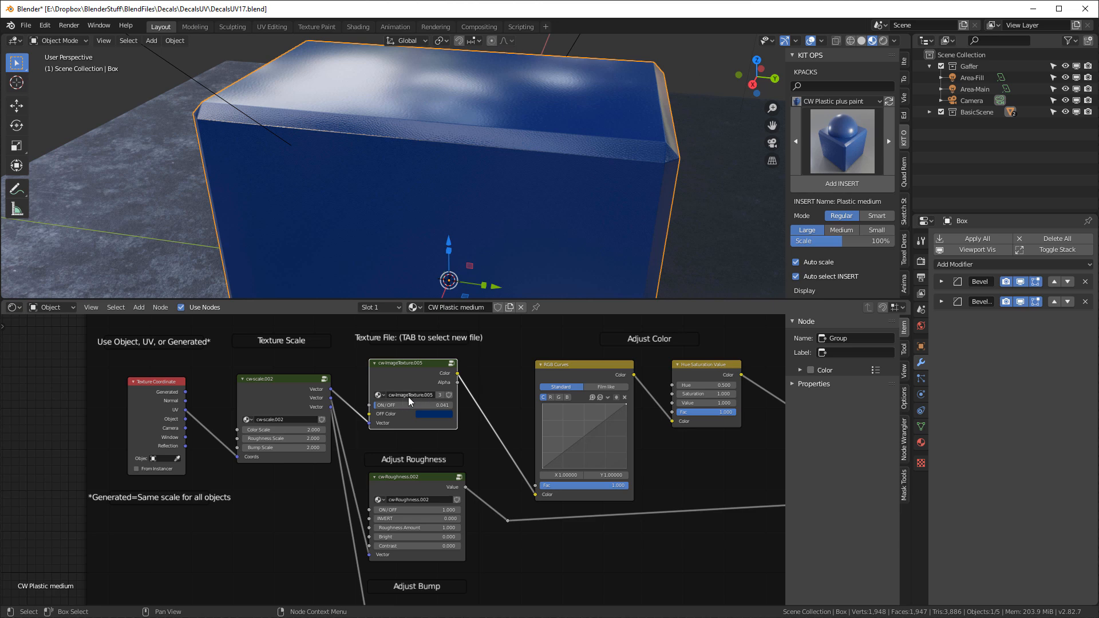
pyautogui.press('Tab')
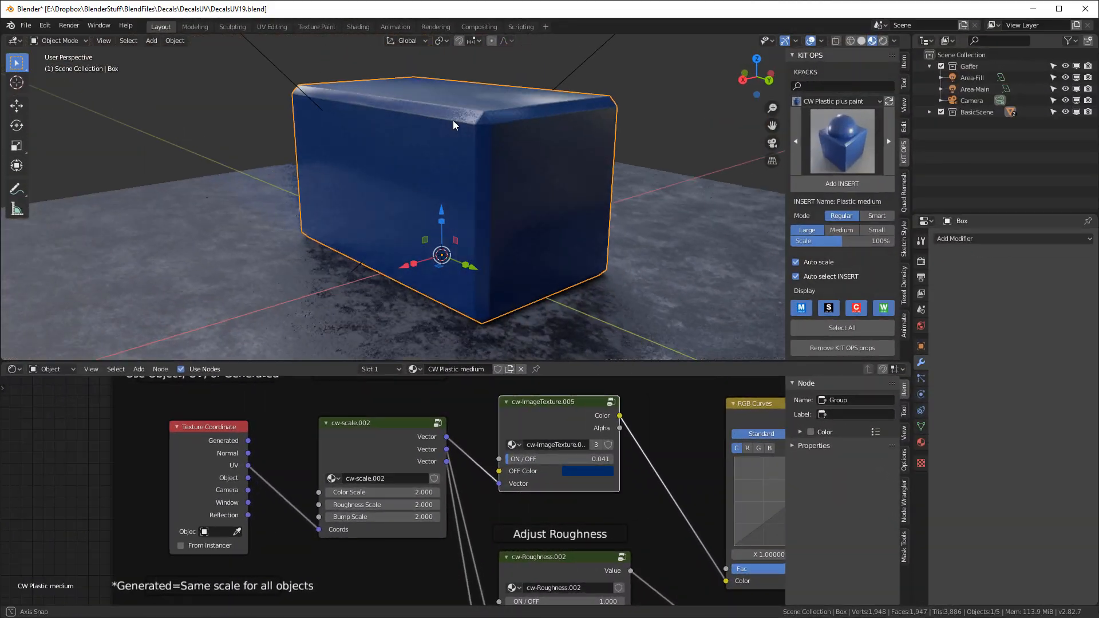
pyautogui.moveTo(452, 120); pyautogui.dragTo(454, 129, button='middle')
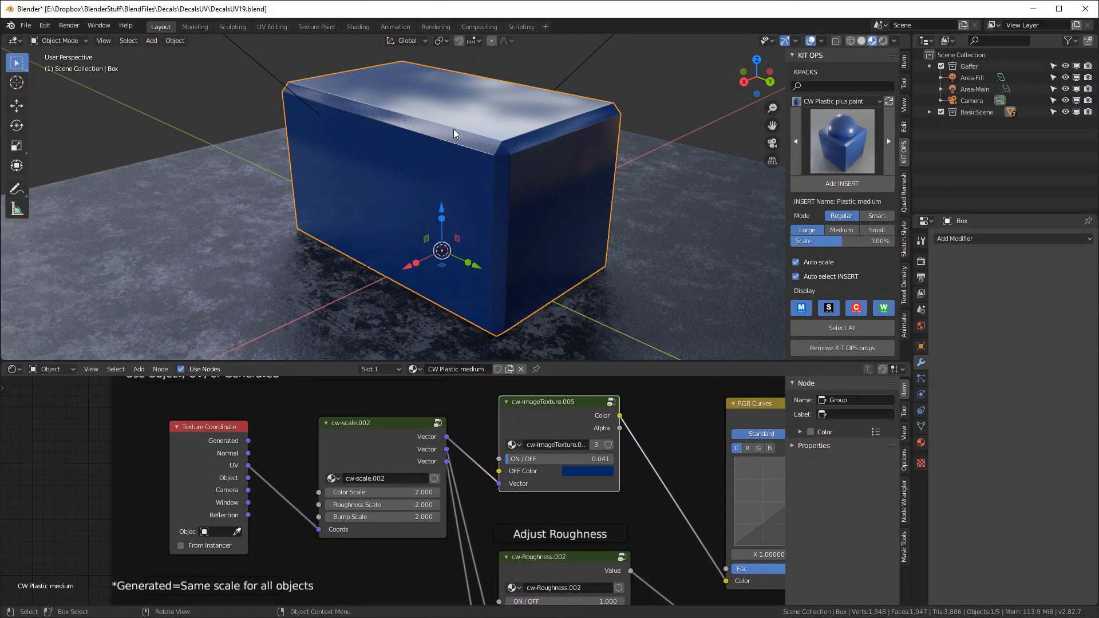
# Review the UV islands of the box's individual faces and its full UV layout in UV Editing, and open its mesh data properties
pyautogui.click(272, 26)
pyautogui.hotkey('alt', 'a')
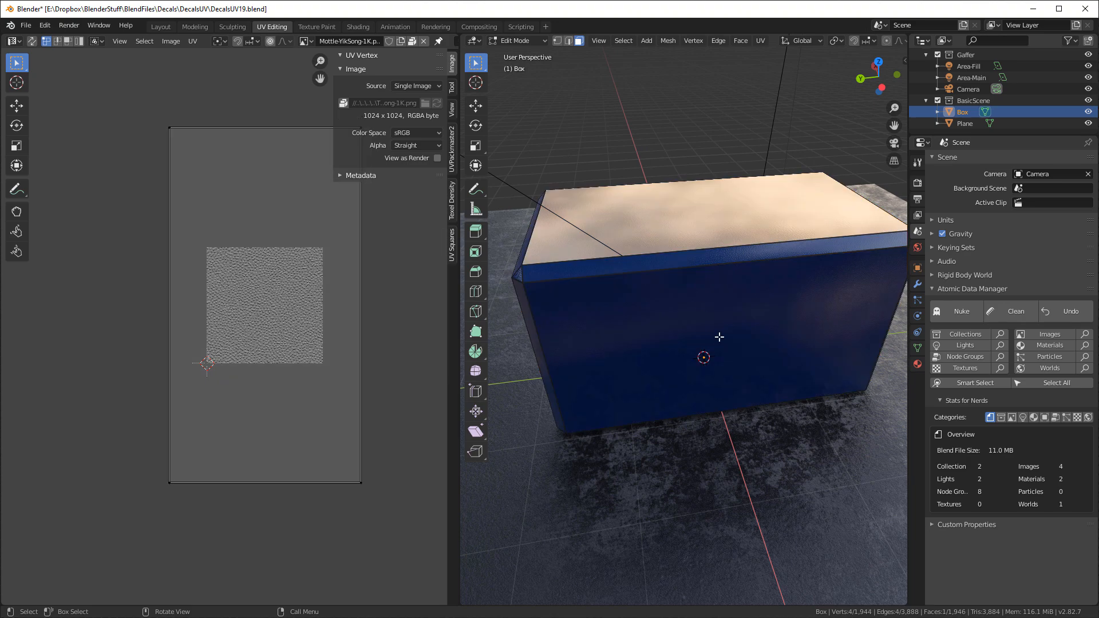
pyautogui.click(717, 337)
pyautogui.moveTo(674, 312); pyautogui.dragTo(727, 268, button='middle')
pyautogui.click(583, 317)
pyautogui.click(648, 290)
pyautogui.scroll(-5, 619, 354)
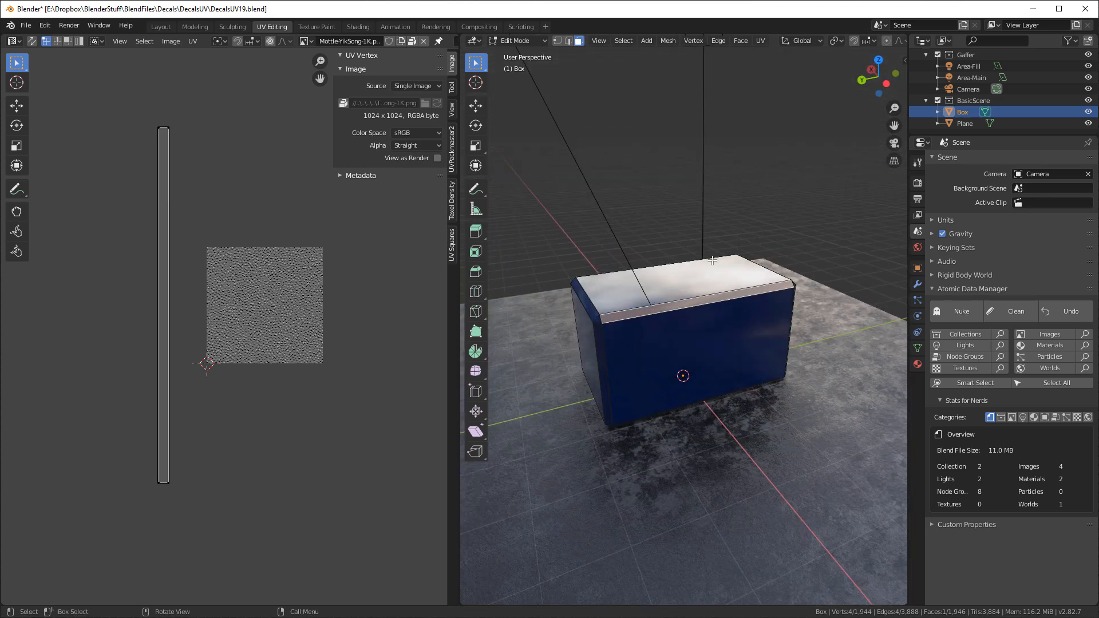
pyautogui.press('a')
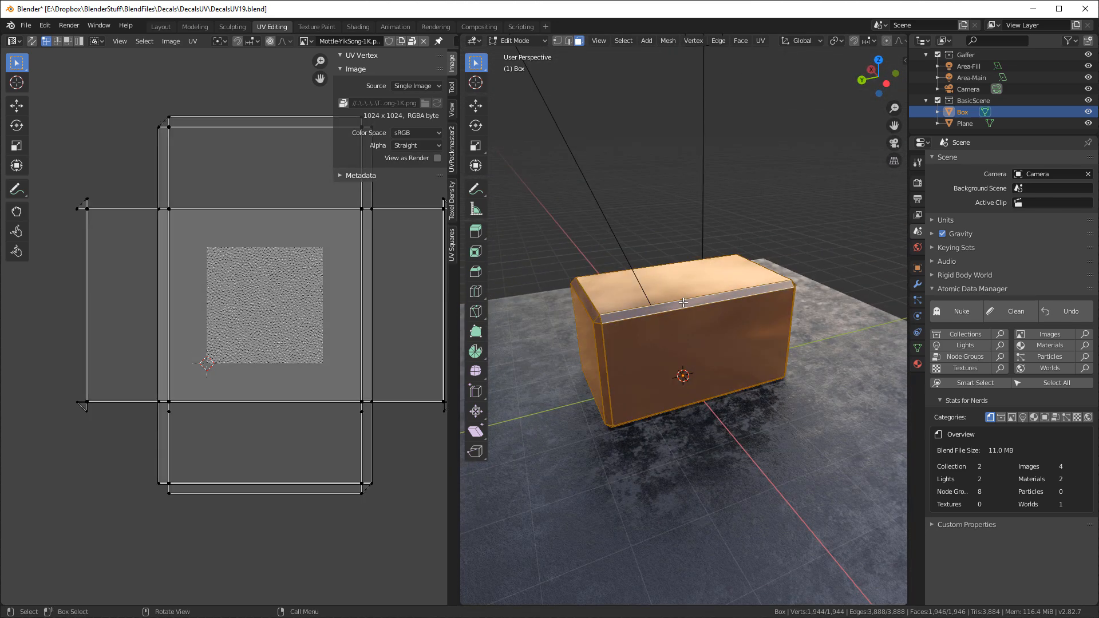
pyautogui.click(918, 349)
pyautogui.click(930, 315)
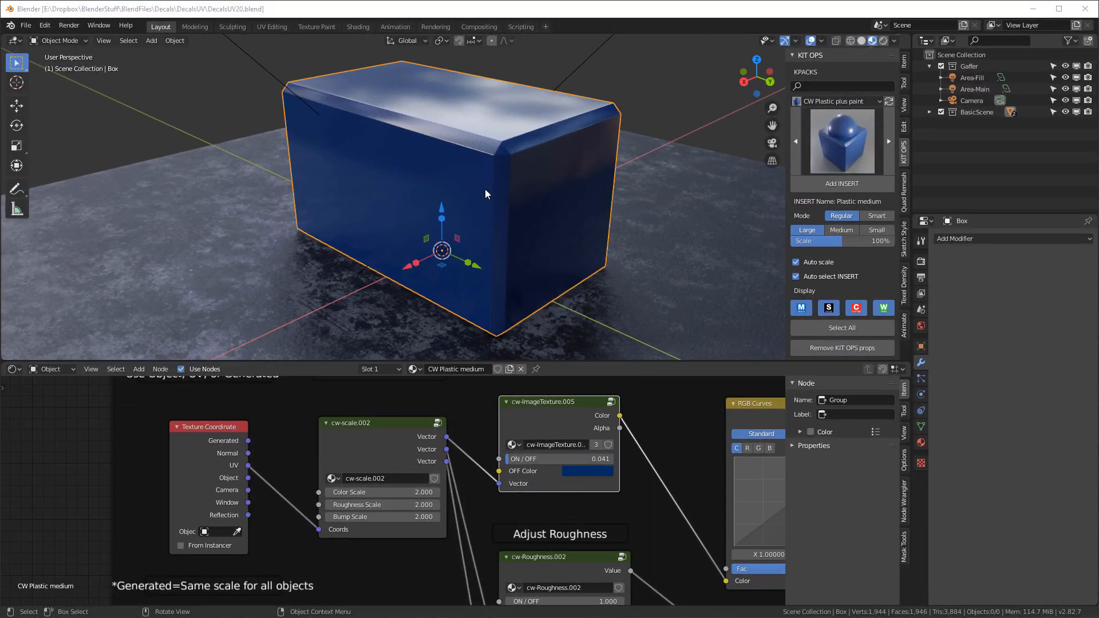
# Unlink the CW Plastic medium material from the box and create a new default material with a Principled BSDF
pyautogui.moveTo(288, 146); pyautogui.dragTo(354, 198, button='middle')
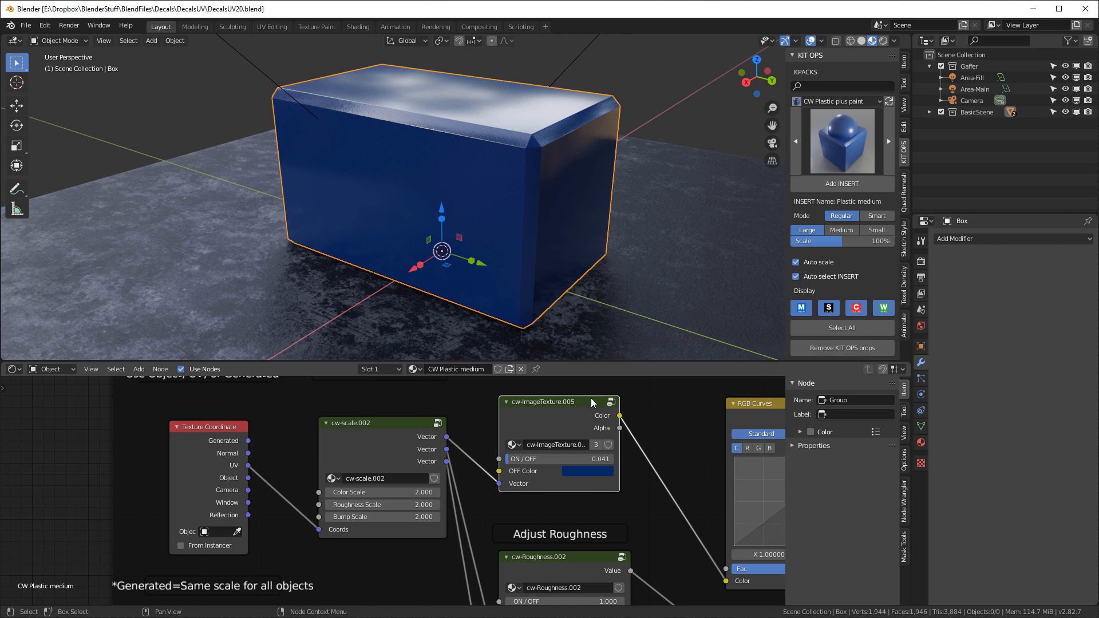
pyautogui.click(520, 369)
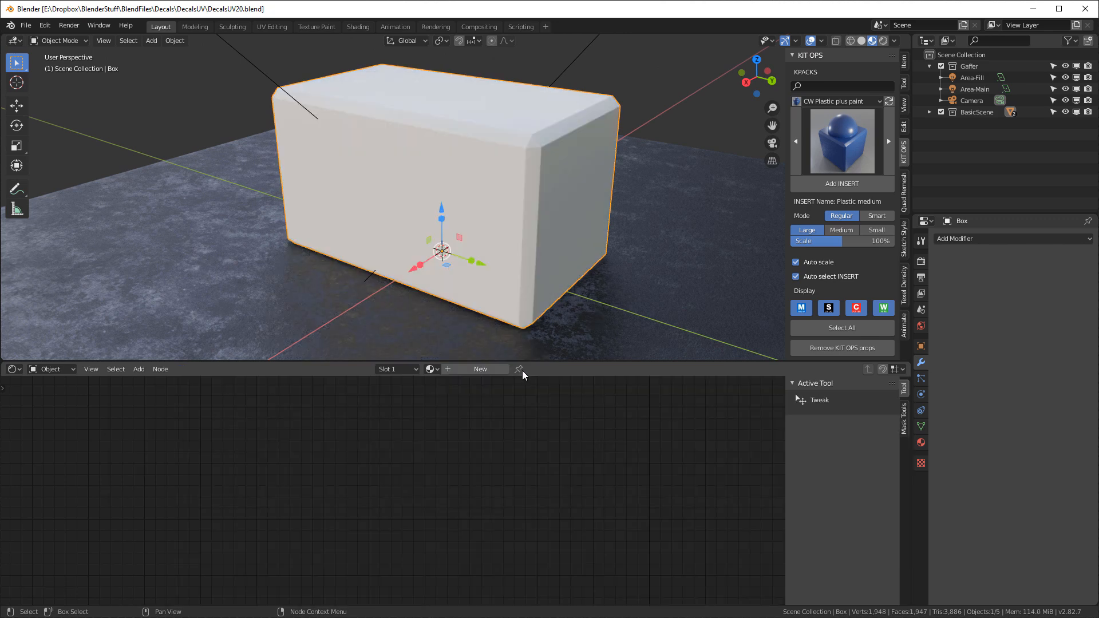
pyautogui.click(490, 370)
pyautogui.scroll(-8, 439, 491)
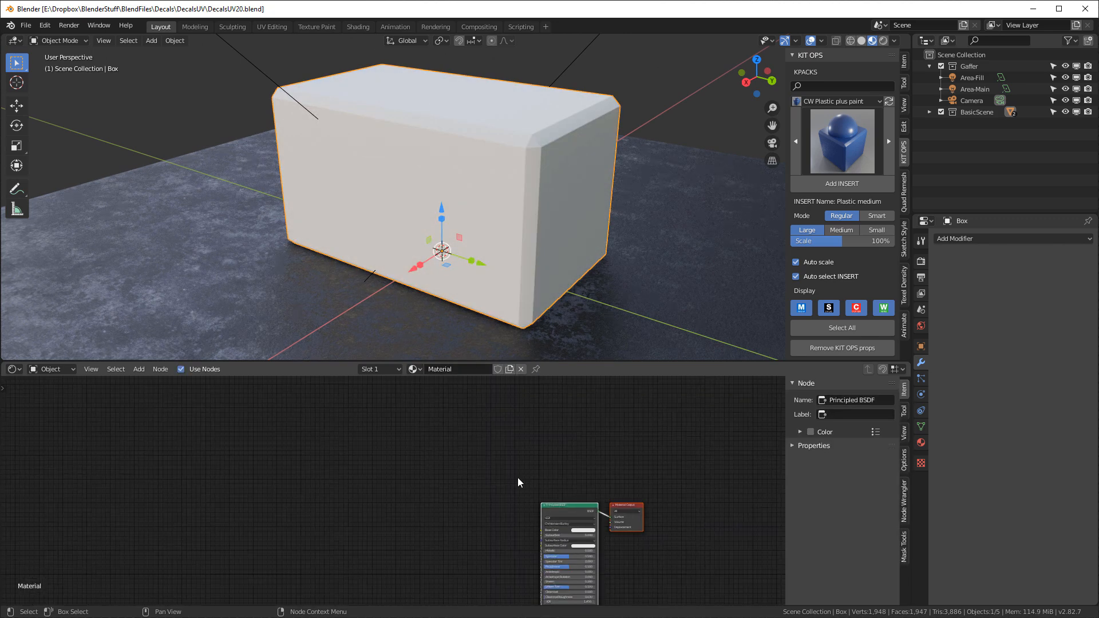
pyautogui.moveTo(518, 478); pyautogui.dragTo(469, 411, button='middle')
pyautogui.scroll(1, 507, 480)
pyautogui.moveTo(544, 194); pyautogui.dragTo(512, 206, button='middle')
# Add a Texture Coordinate, Mapping and Image Texture setup to the Principled BSDF's base color and space it away from the shader
pyautogui.click(513, 437)
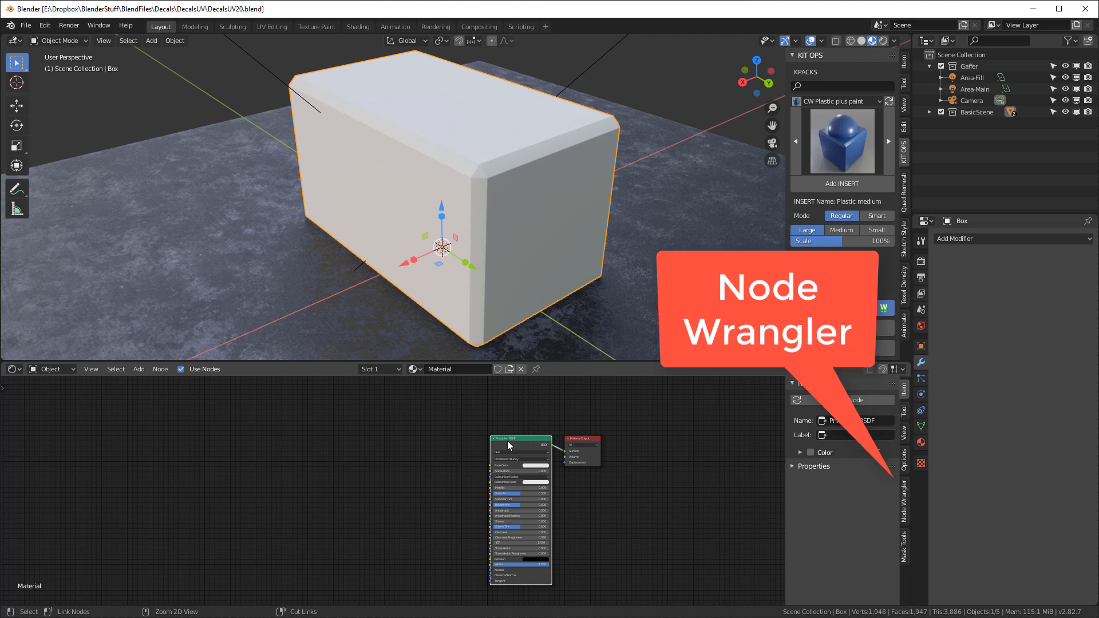
pyautogui.hotkey('ctrl', 't')
pyautogui.moveTo(472, 510); pyautogui.dragTo(378, 472)
pyautogui.scroll(4, 355, 470)
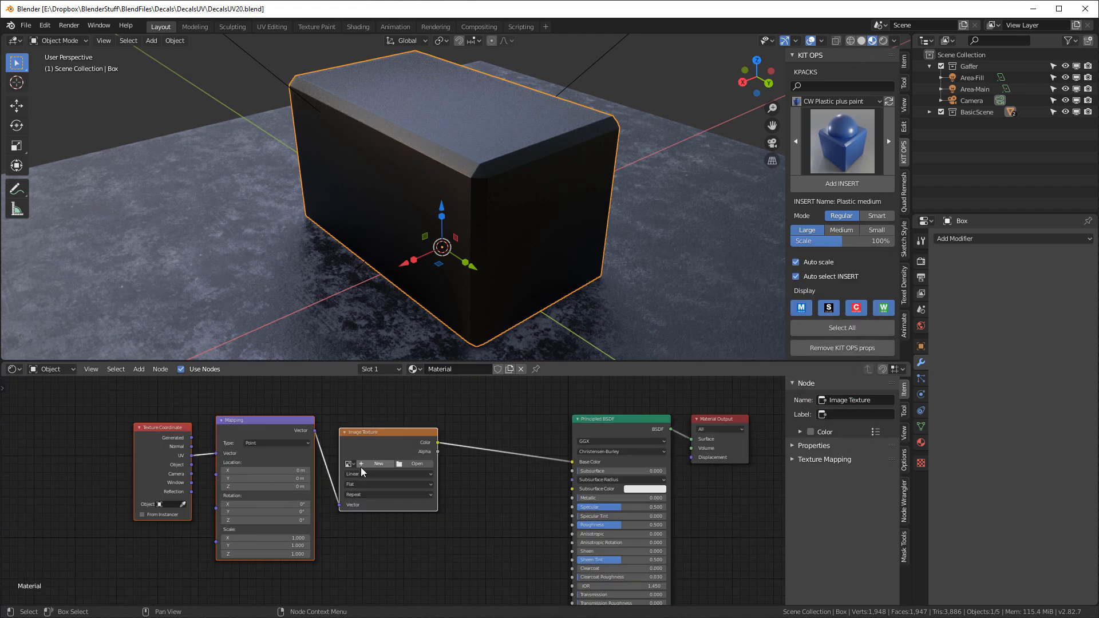
# Load TexturesCom_WoodFine0072_3_M.jpg from the WOOD textures folder into the material's Image Texture node
pyautogui.click(442, 464)
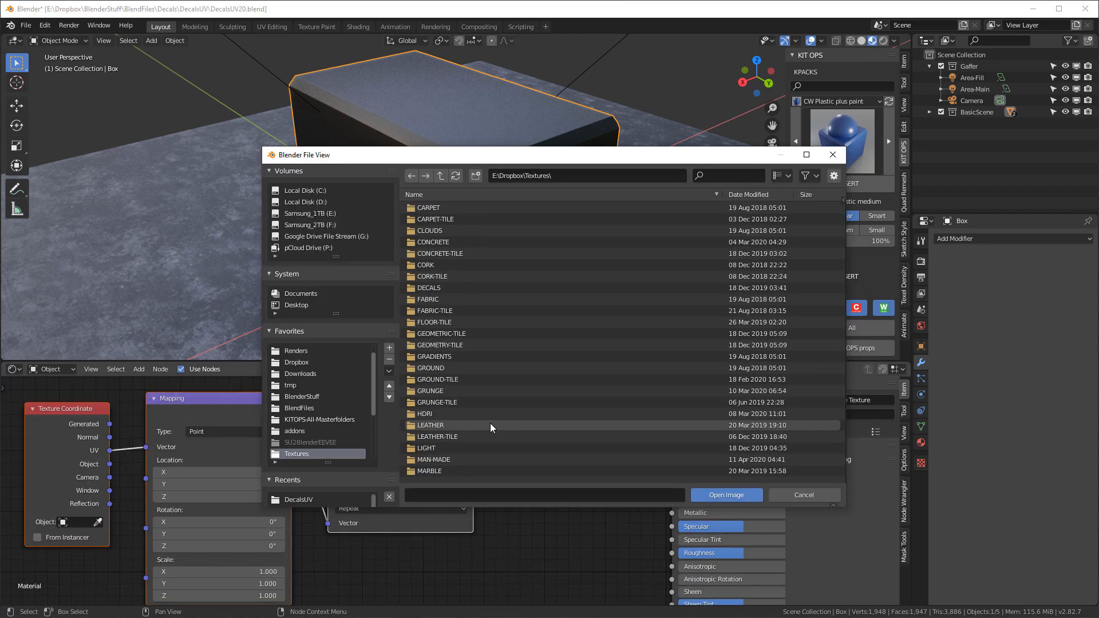
pyautogui.scroll(-10, 491, 428)
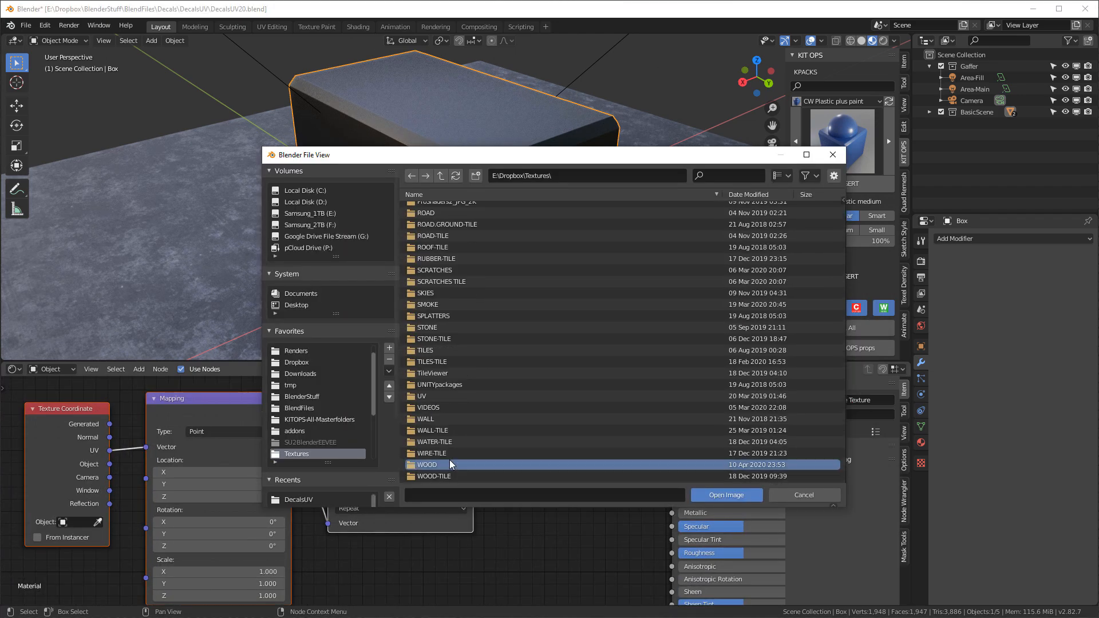
pyautogui.doubleClick(451, 464)
pyautogui.click(777, 176)
pyautogui.scroll(-1, 534, 381)
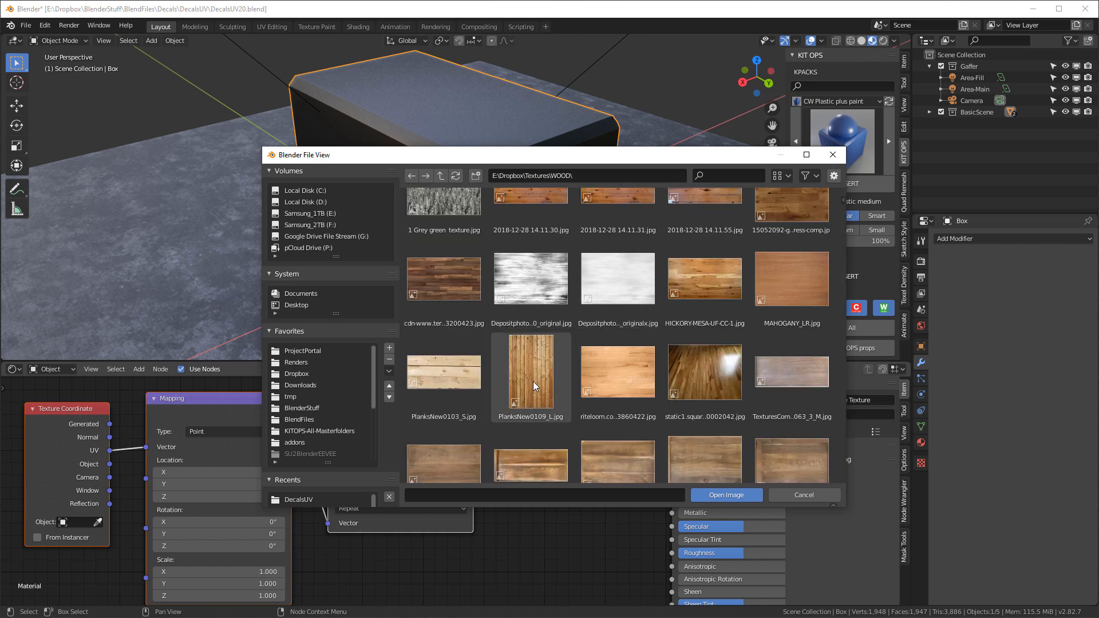
pyautogui.scroll(-3, 533, 382)
pyautogui.click(452, 343)
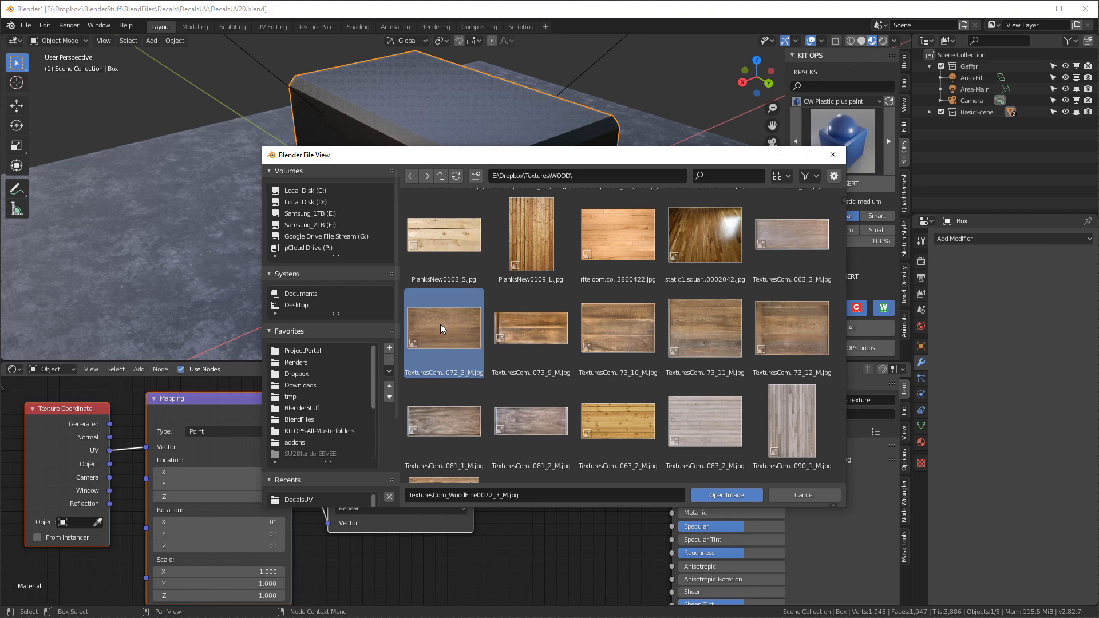
pyautogui.click(744, 494)
pyautogui.moveTo(414, 174); pyautogui.dragTo(687, 194, button='middle')
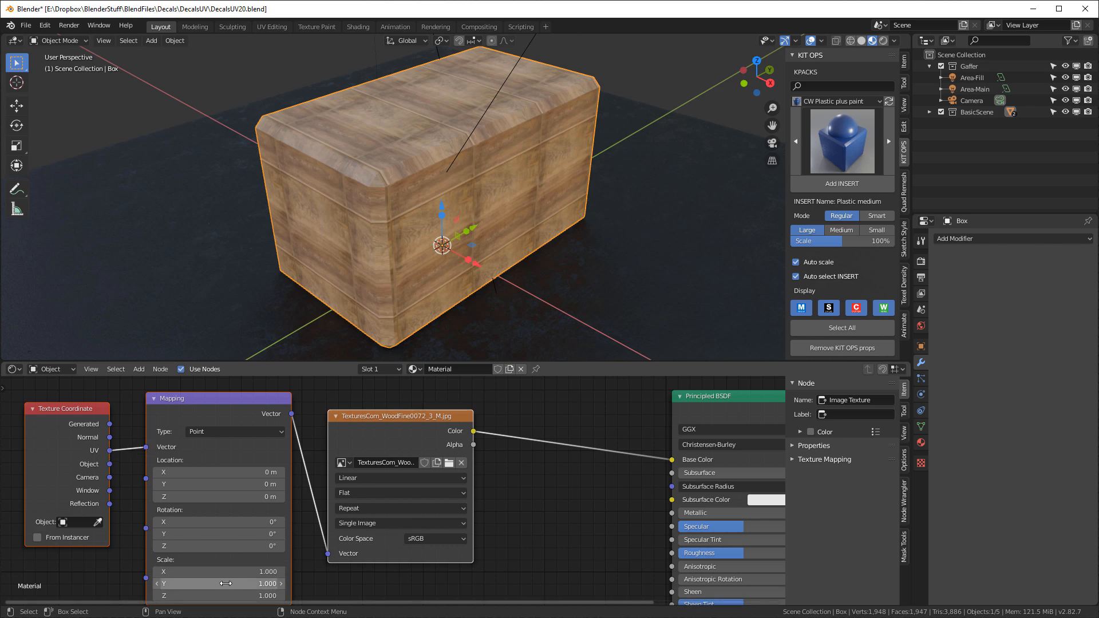
# Select all of the box's faces in the UV Editing workspace and unwrap them with Cube Projection
pyautogui.moveTo(513, 174); pyautogui.dragTo(393, 124, button='middle')
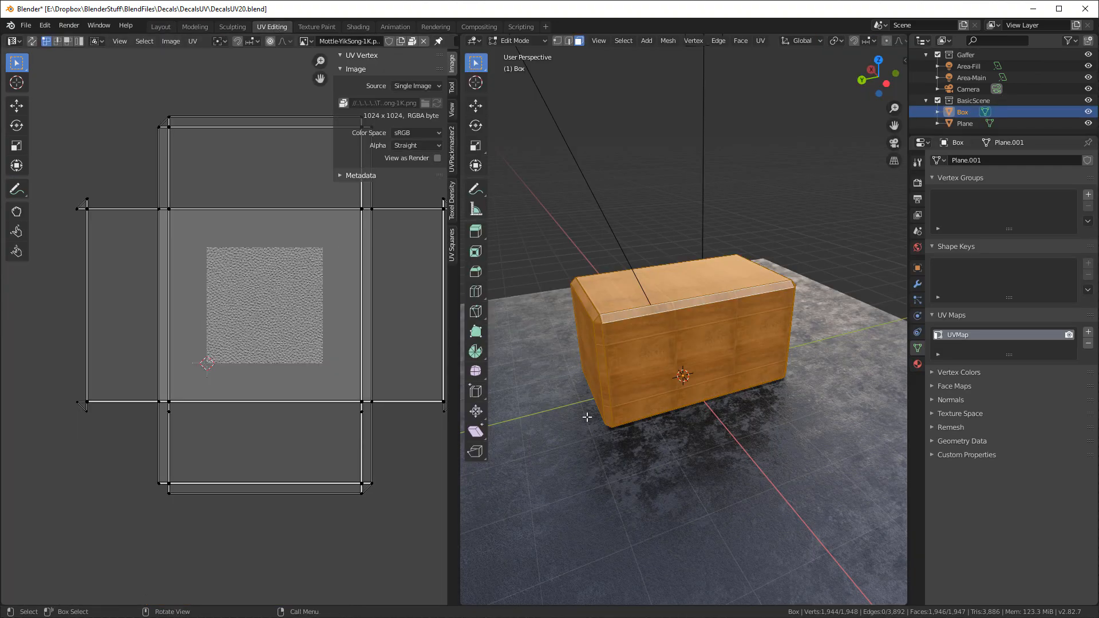
pyautogui.moveTo(625, 283); pyautogui.dragTo(650, 332, button='middle')
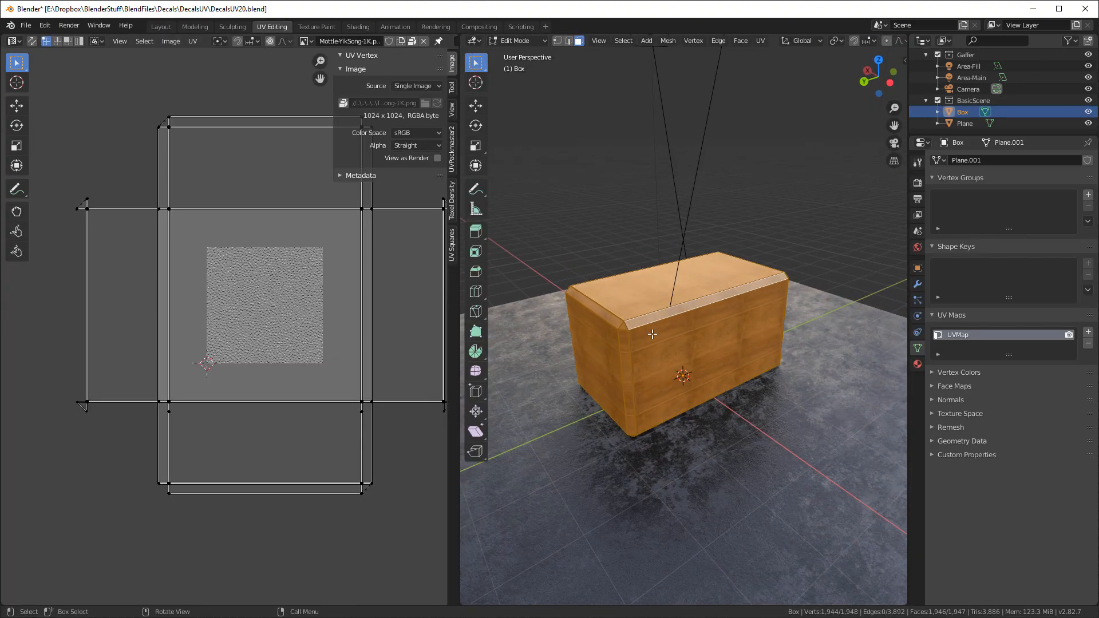
pyautogui.press('a')
pyautogui.press('u')
pyautogui.click(698, 331)
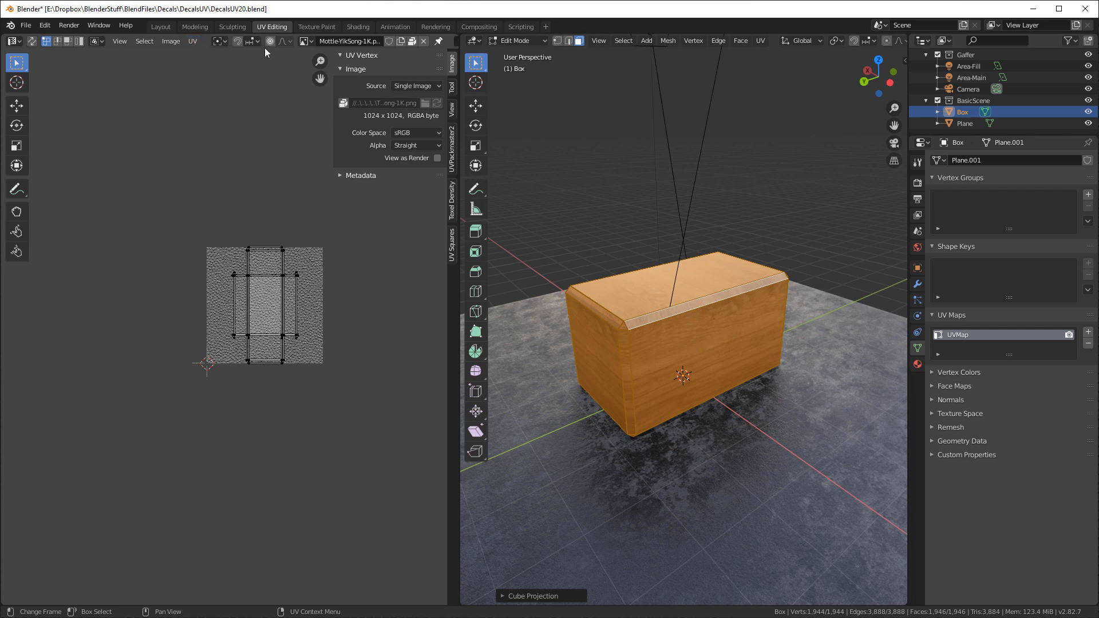
# Display TexturesCom_WoodFine0072_3_M.jpg behind the UV layout and inspect the wood grain on the box in Object Mode
pyautogui.click(308, 42)
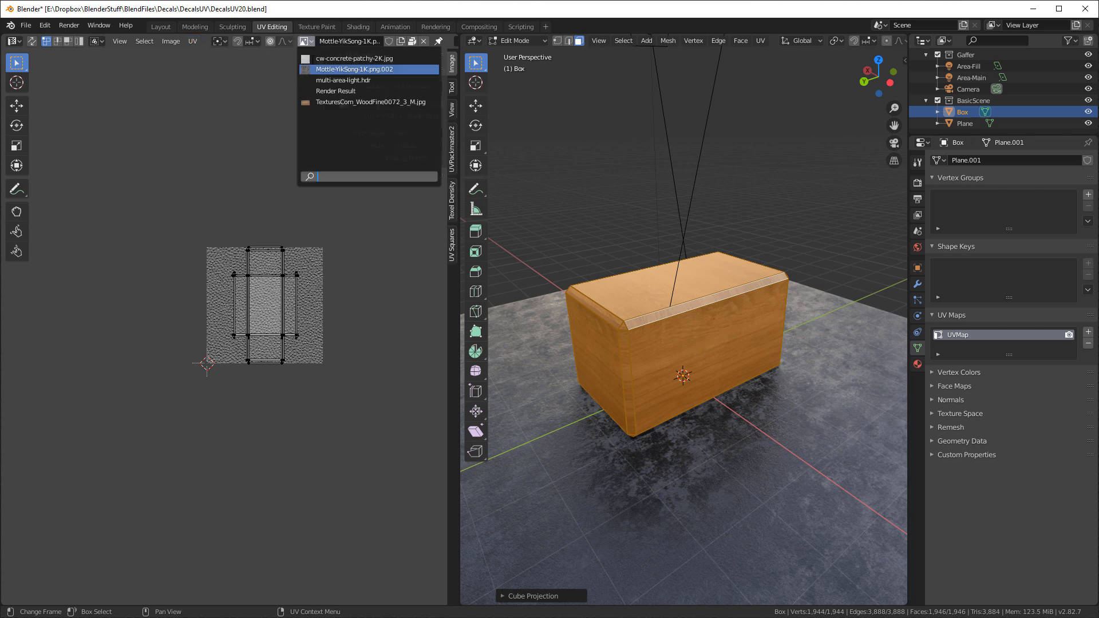
pyautogui.click(328, 102)
pyautogui.scroll(2, 267, 309)
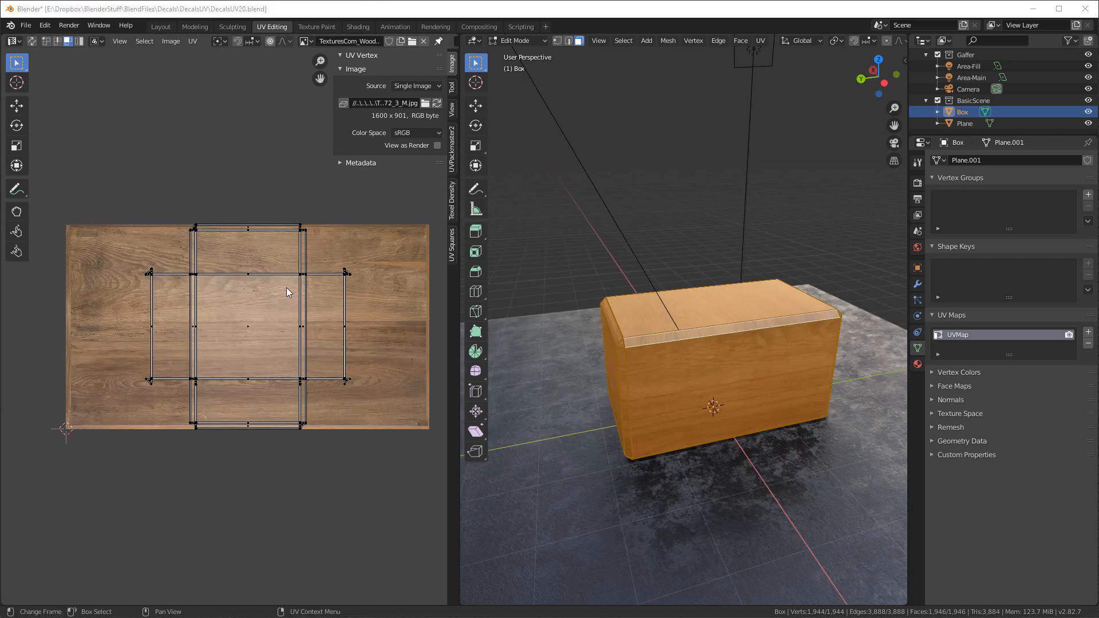
pyautogui.moveTo(573, 275); pyautogui.dragTo(747, 296, button='middle')
pyautogui.press('Tab')
pyautogui.scroll(5, 741, 355)
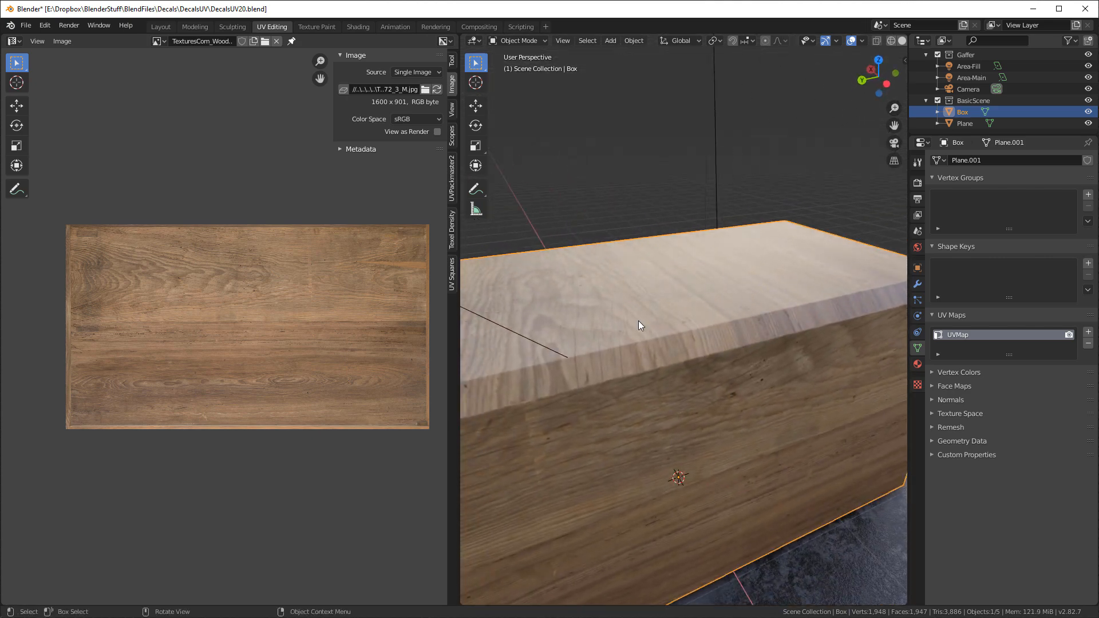
# Scale all of the box's UV islands up about 1.7 times over the wood image and shift them slightly downward
pyautogui.press('Tab')
pyautogui.scroll(-1, 668, 328)
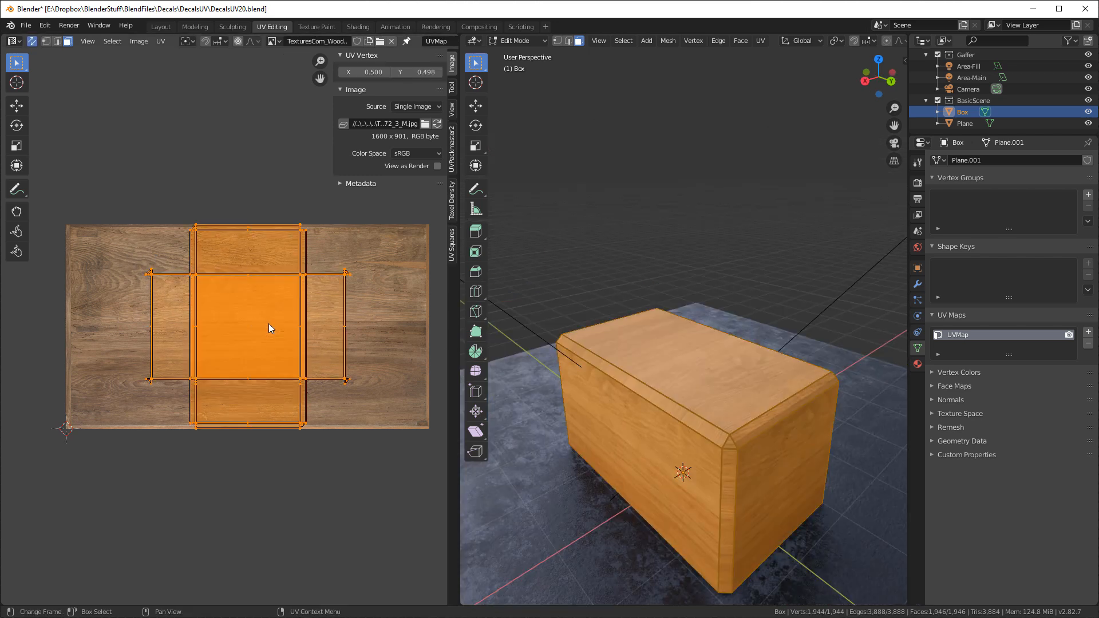
pyautogui.press('s')
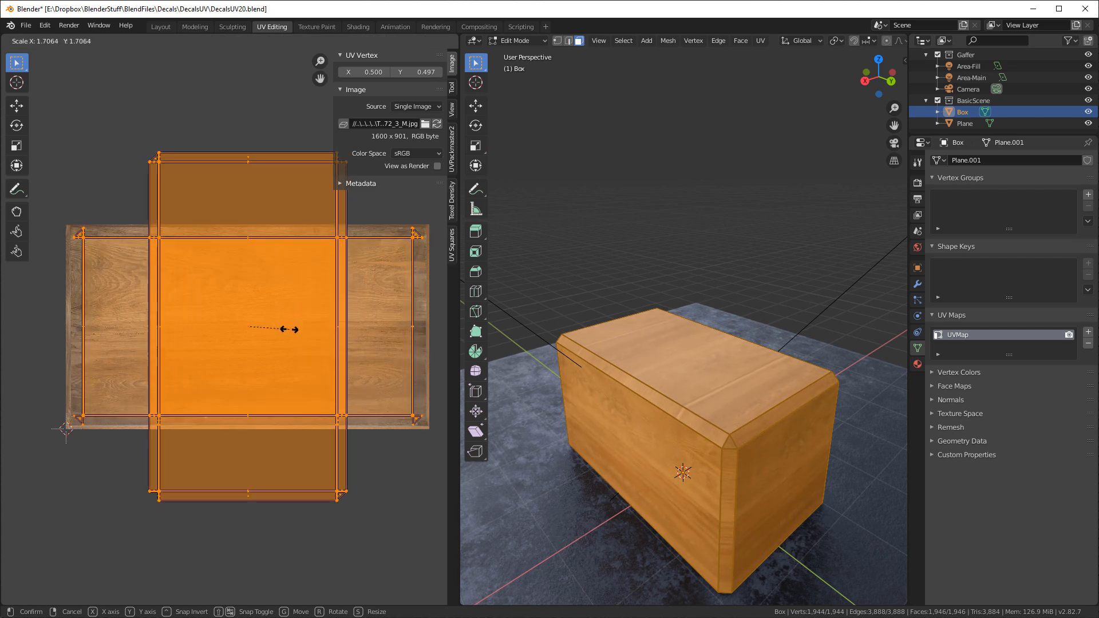
pyautogui.click(289, 332)
pyautogui.press('g')
pyautogui.click(288, 336)
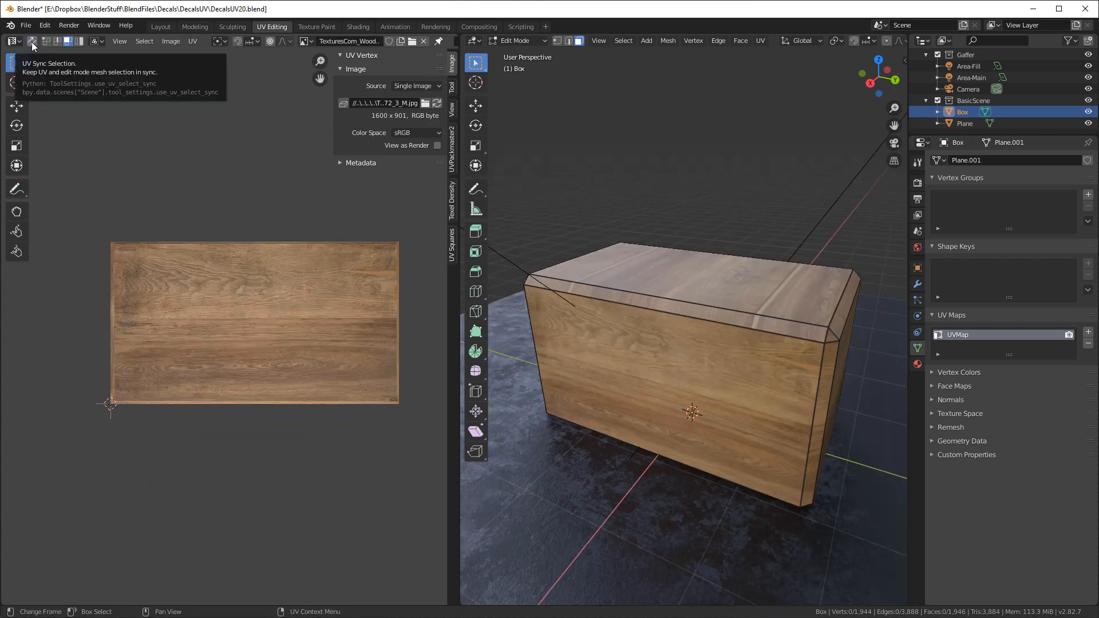
# Turn off UV Sync Selection, select the box's top and bottom faces, and rotate their UVs a quarter turn to fit lengthwise on the wood
pyautogui.click(31, 41)
pyautogui.click(33, 41)
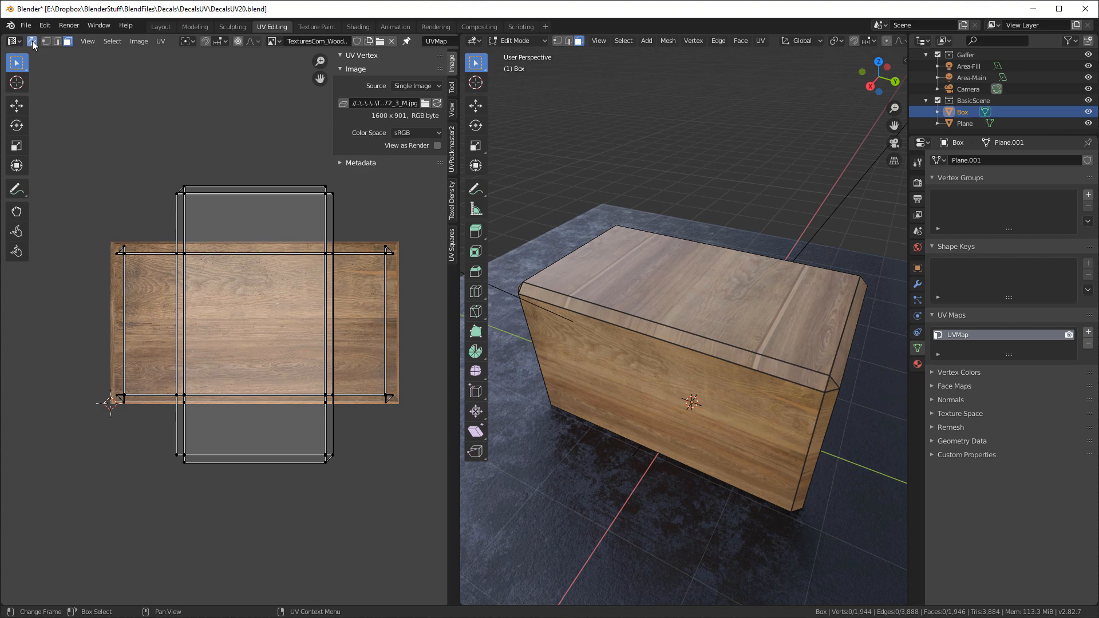
pyautogui.click(32, 41)
pyautogui.click(709, 307)
pyautogui.moveTo(724, 359); pyautogui.dragTo(724, 241, button='middle')
pyautogui.keyDown('shift'); pyautogui.click(743, 373); pyautogui.keyUp('shift')
pyautogui.moveTo(658, 163); pyautogui.dragTo(658, 313, button='middle')
pyautogui.press('a')
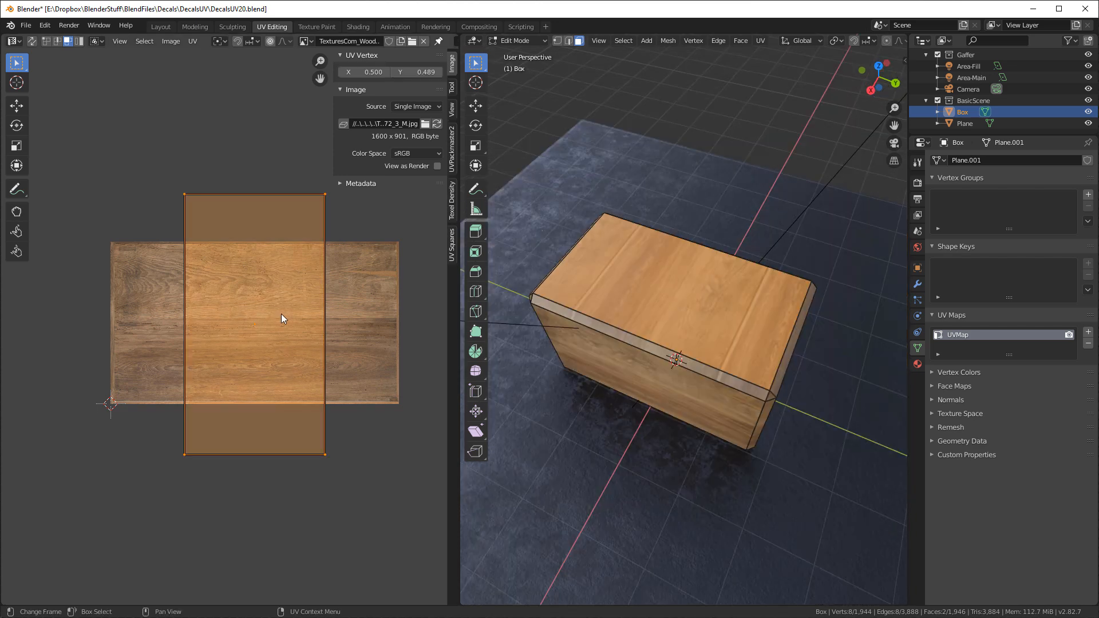
pyautogui.press('r')
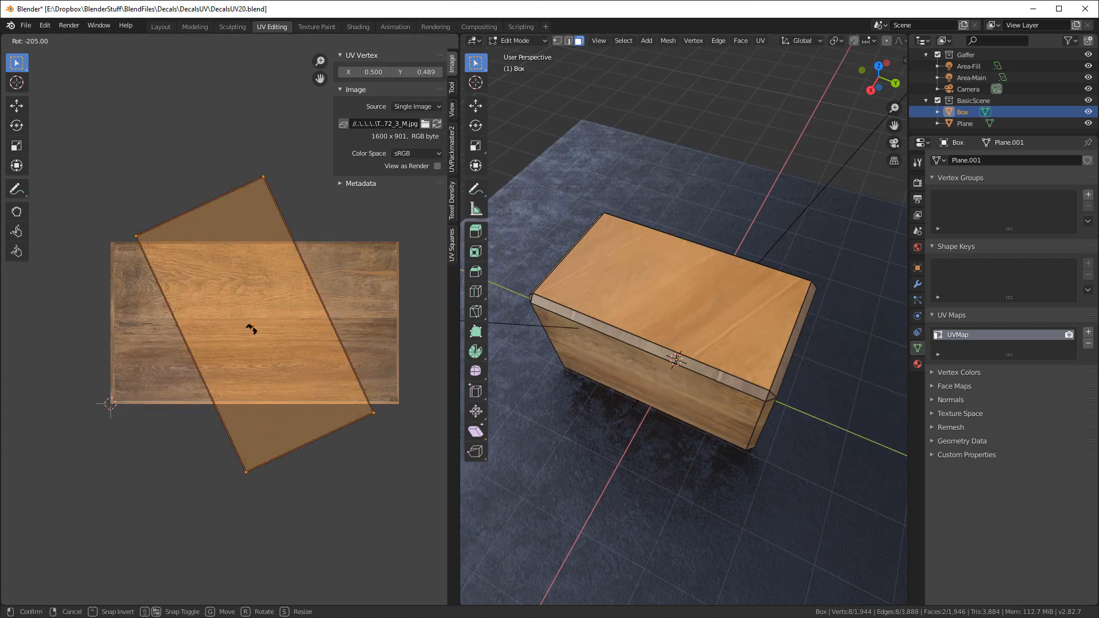
pyautogui.click(279, 382)
# Select the bevel faces along the two long top edges and rotate their UV strips 90 degrees to follow the wood grain
pyautogui.moveTo(565, 297); pyautogui.dragTo(780, 278, button='middle')
pyautogui.scroll(3, 648, 381)
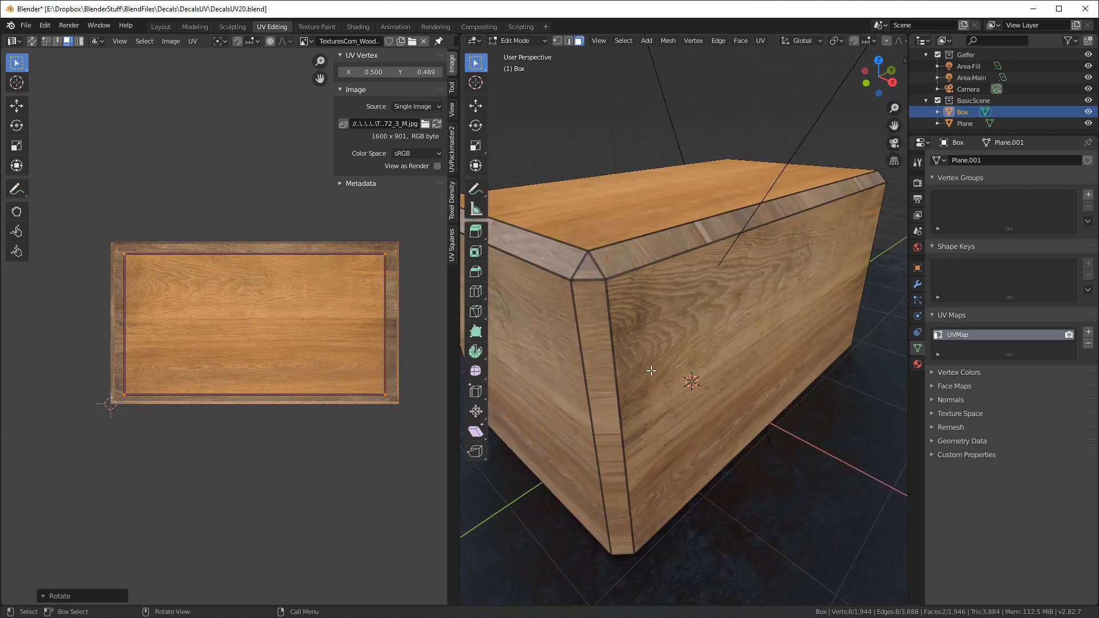
pyautogui.scroll(-3, 654, 364)
pyautogui.click(660, 313)
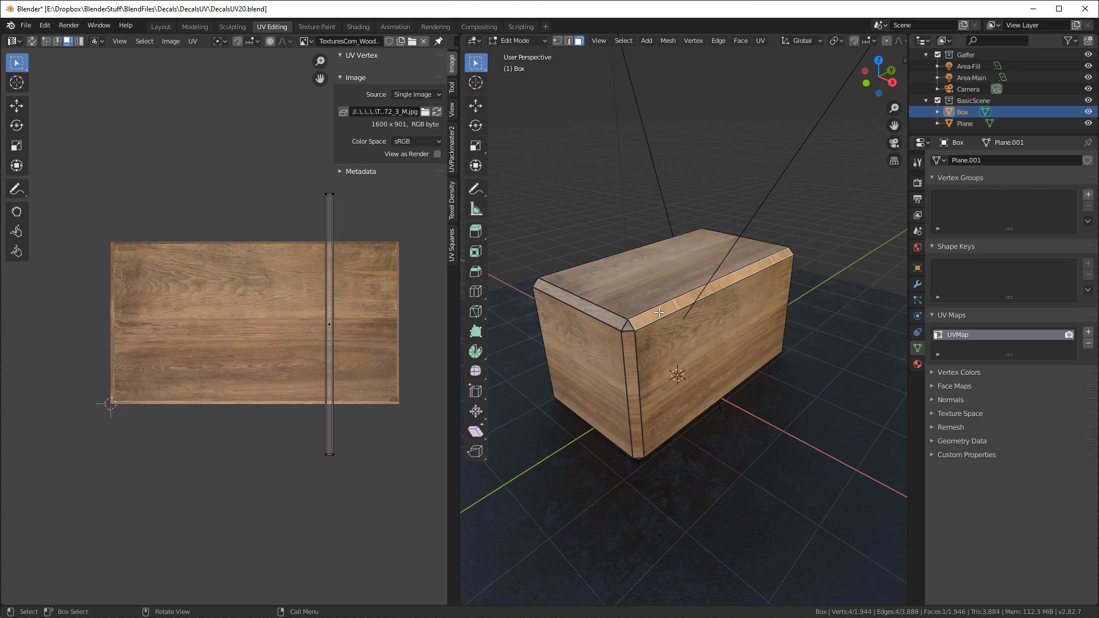
pyautogui.moveTo(679, 297); pyautogui.dragTo(530, 373, button='middle')
pyautogui.keyDown('shift'); pyautogui.click(705, 361); pyautogui.keyUp('shift')
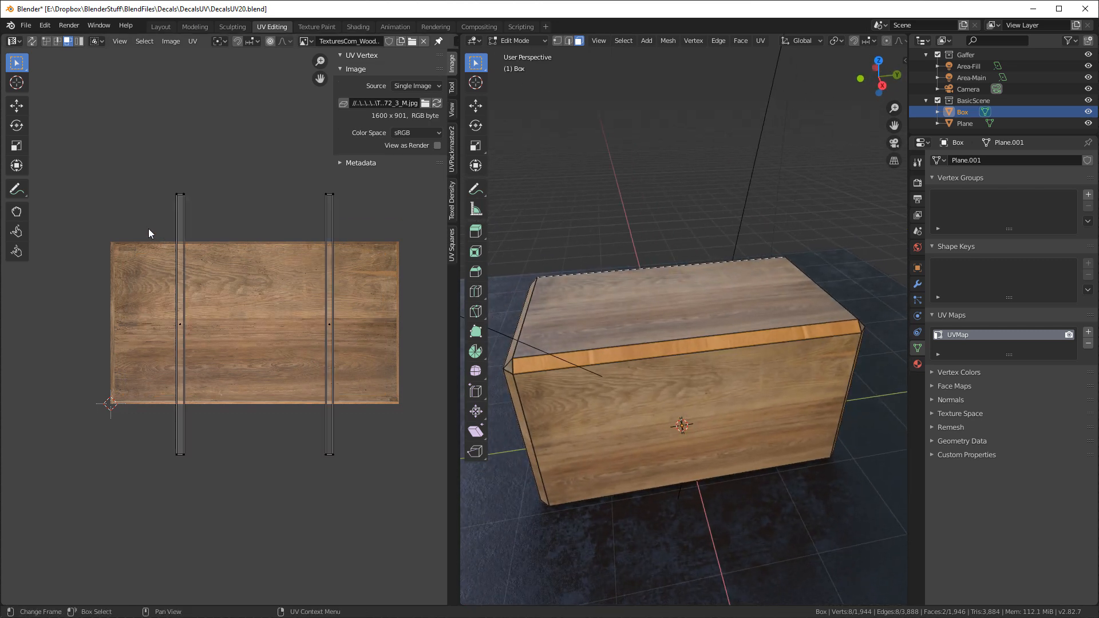
pyautogui.moveTo(152, 174); pyautogui.dragTo(360, 473)
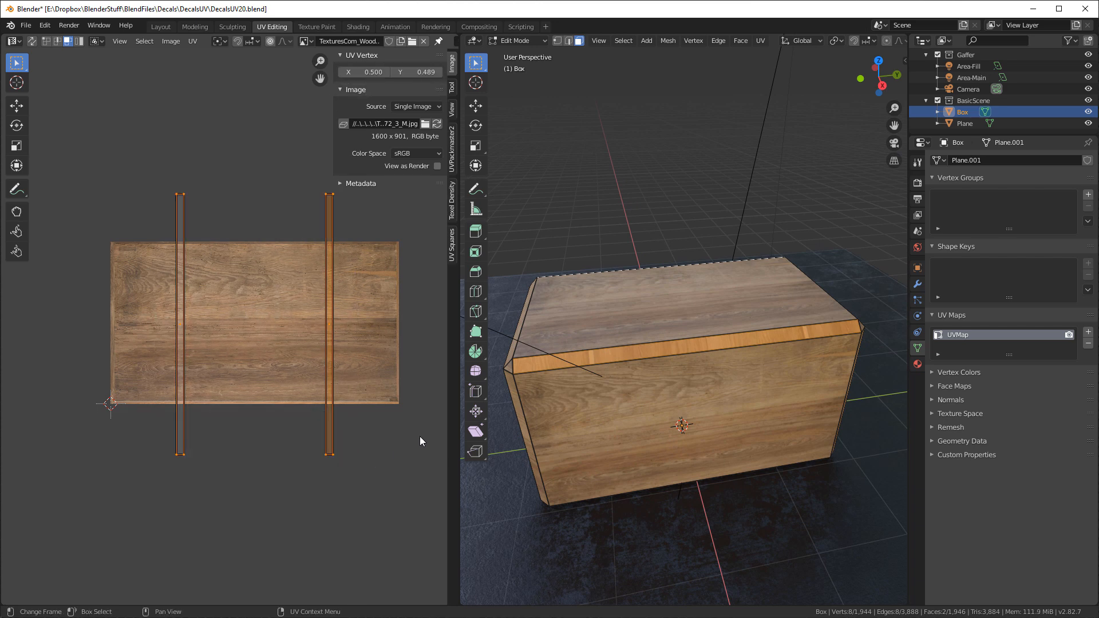
pyautogui.press('r')
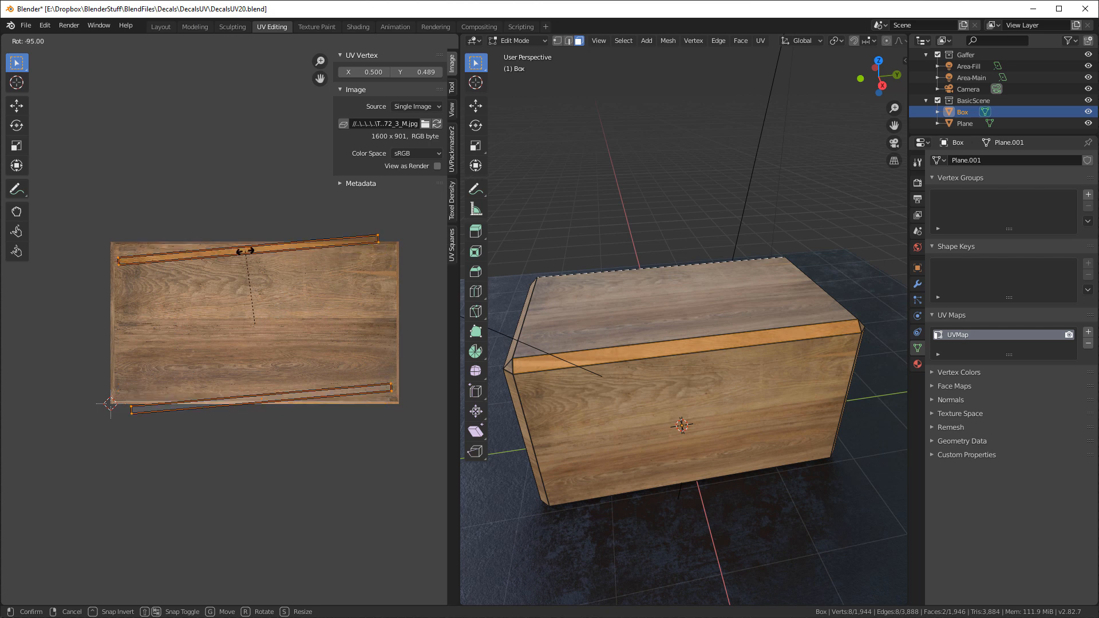
pyautogui.click(253, 258)
# Move the two rotated bevel UV strips to the middle of the wood image and return the box to Object Mode
pyautogui.moveTo(105, 217); pyautogui.dragTo(358, 278)
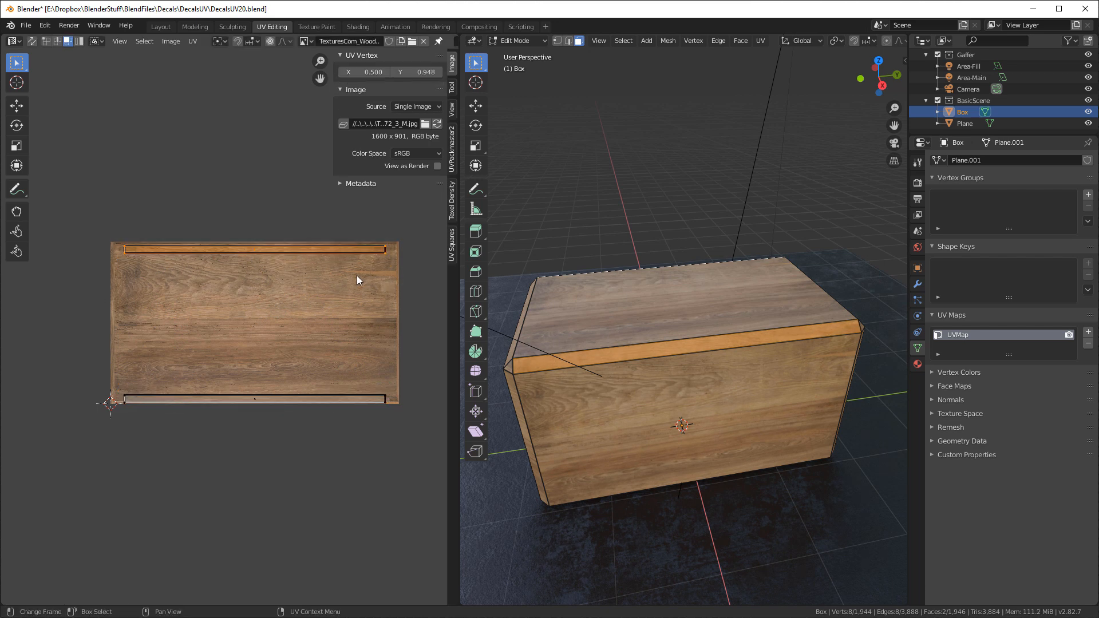
pyautogui.press('g')
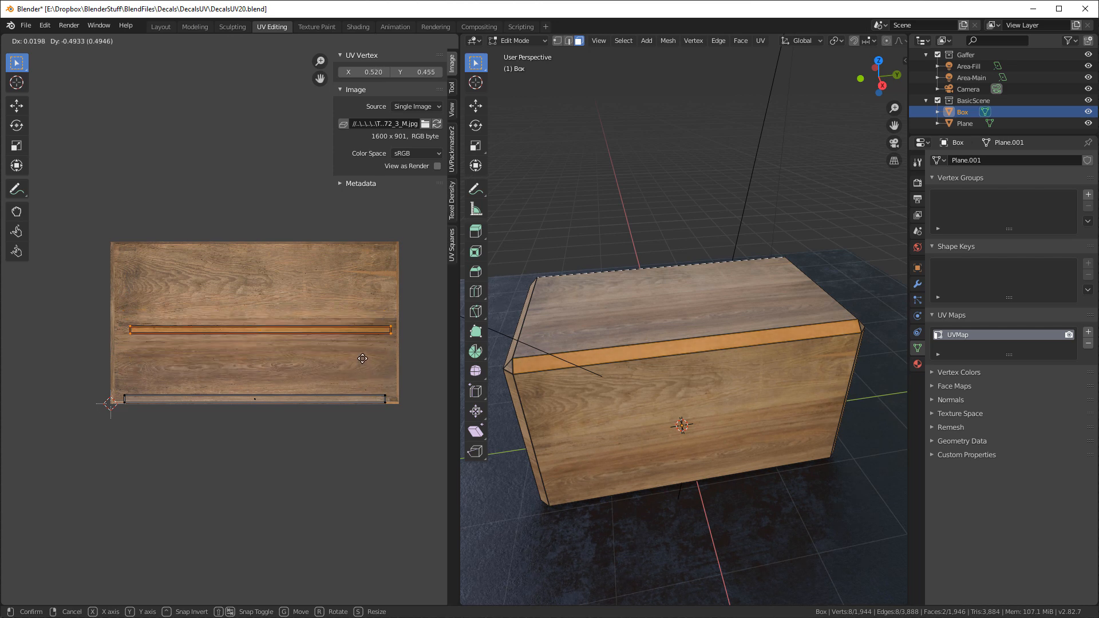
pyautogui.click(362, 363)
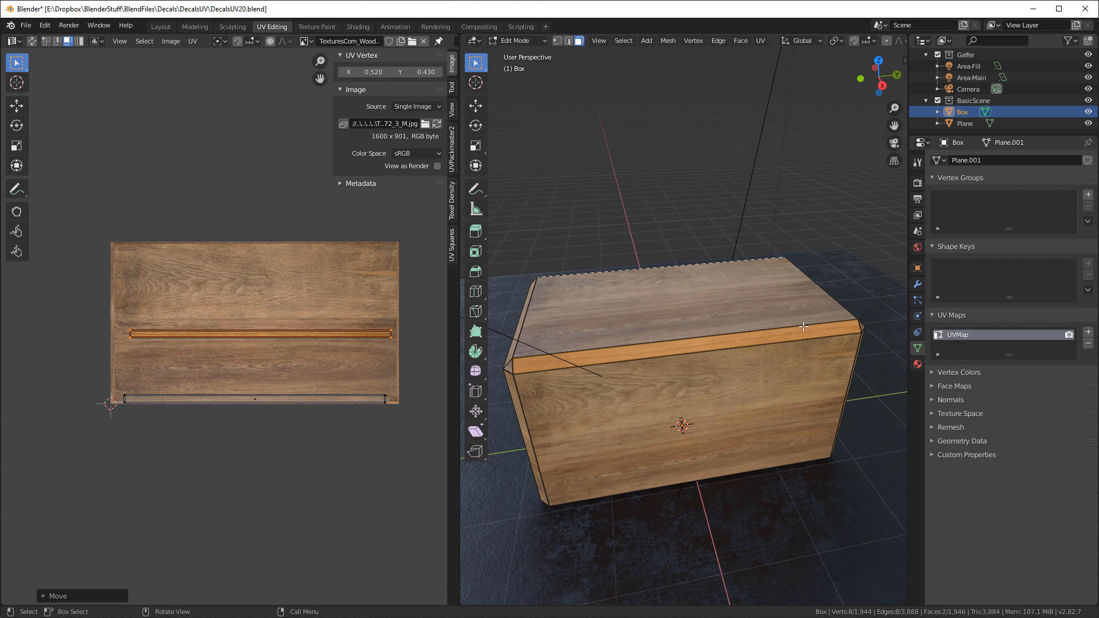
pyautogui.click(312, 394)
pyautogui.press('g')
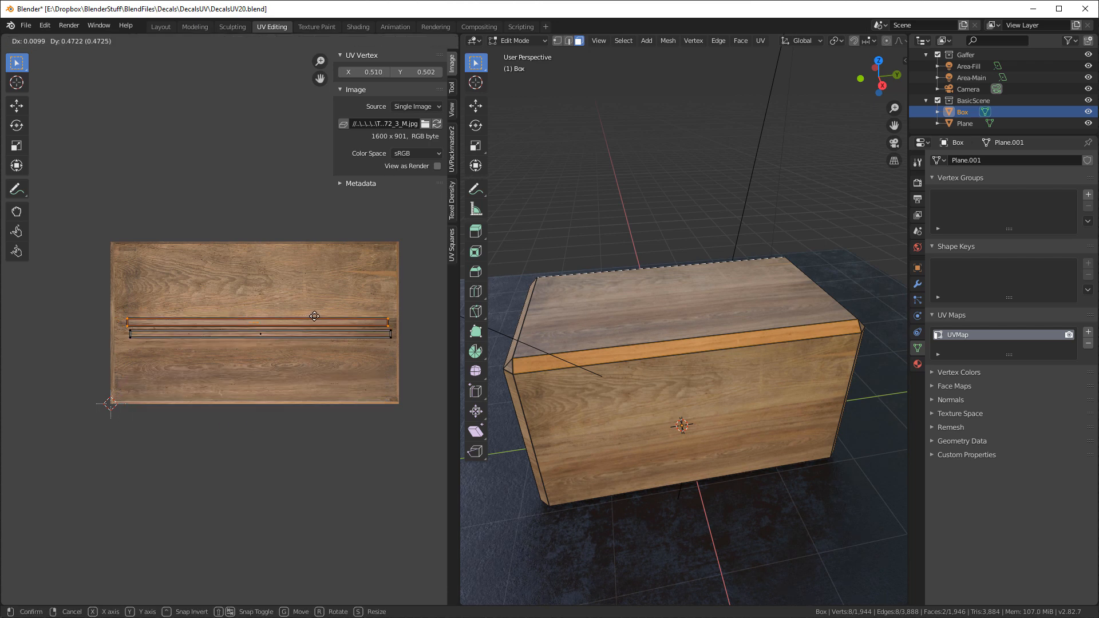
pyautogui.click(316, 343)
pyautogui.moveTo(837, 340); pyautogui.dragTo(834, 384, button='middle')
pyautogui.press('Tab')
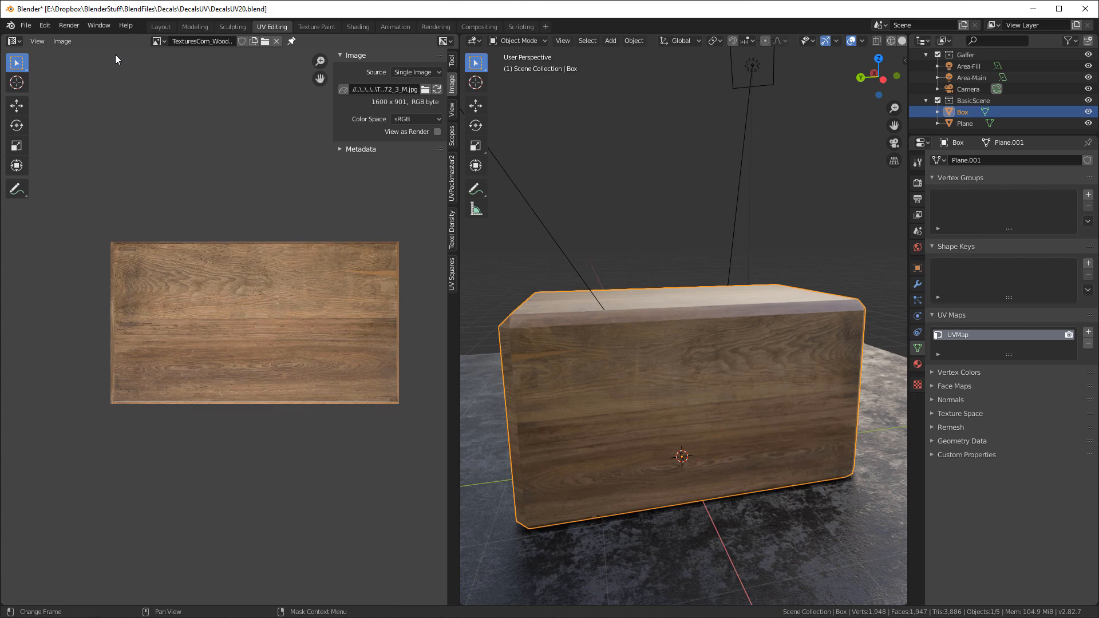
# Insert a ColorRamp node between the wood Image Texture and the Principled BSDF in the Layout workspace
pyautogui.click(161, 27)
pyautogui.scroll(4, 576, 434)
pyautogui.moveTo(577, 434); pyautogui.dragTo(473, 432, button='middle')
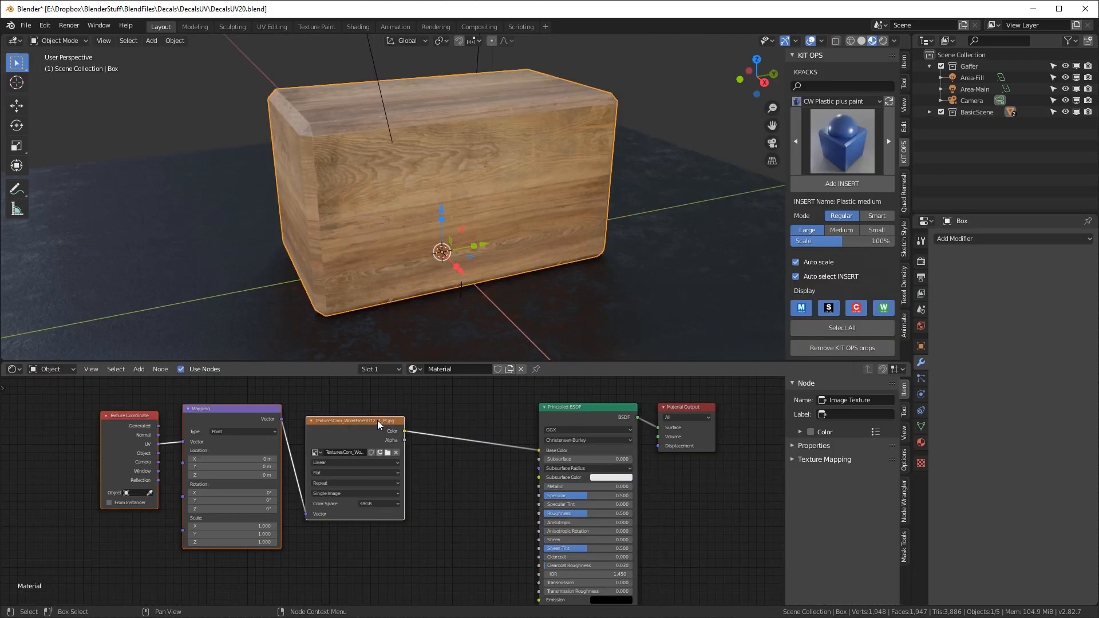
pyautogui.click(377, 420)
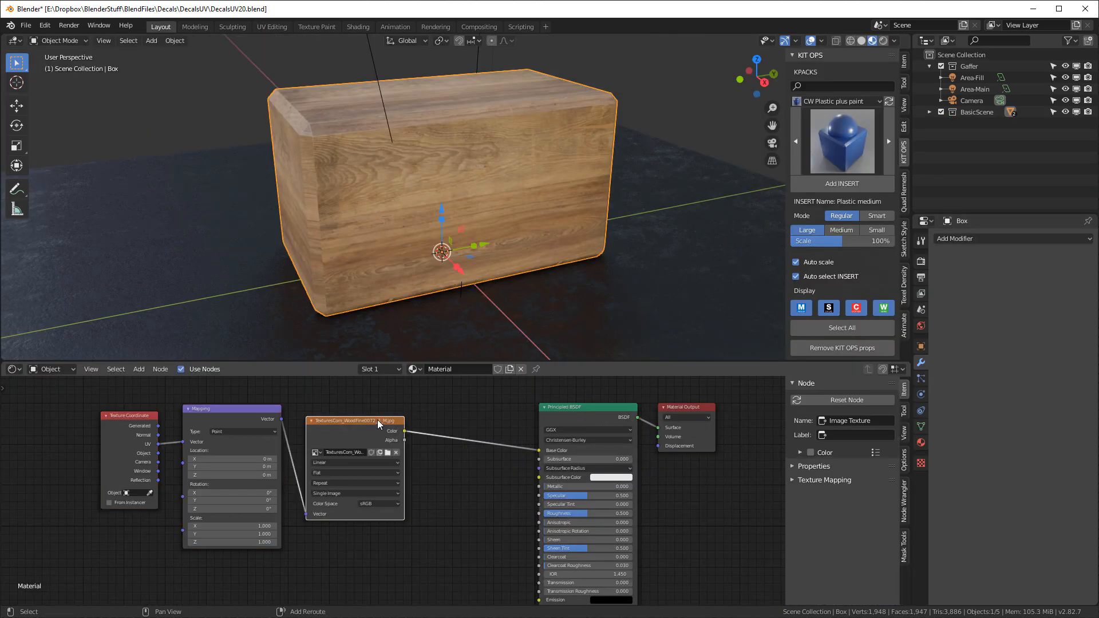
pyautogui.hotkey('shift', 'a')
pyautogui.moveTo(355, 511)
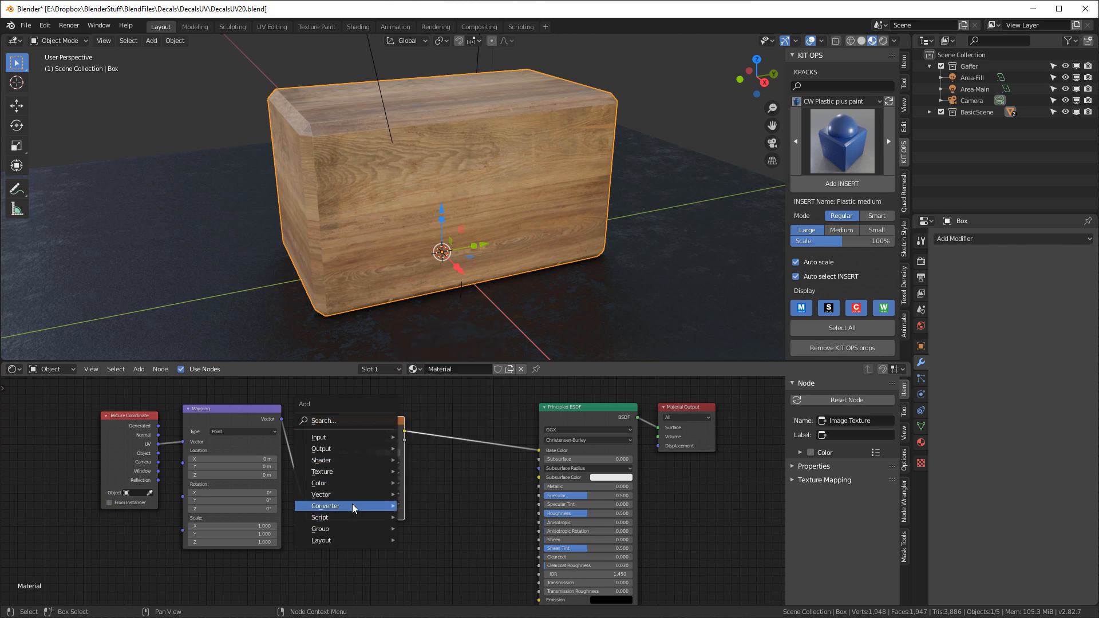
pyautogui.click(432, 355)
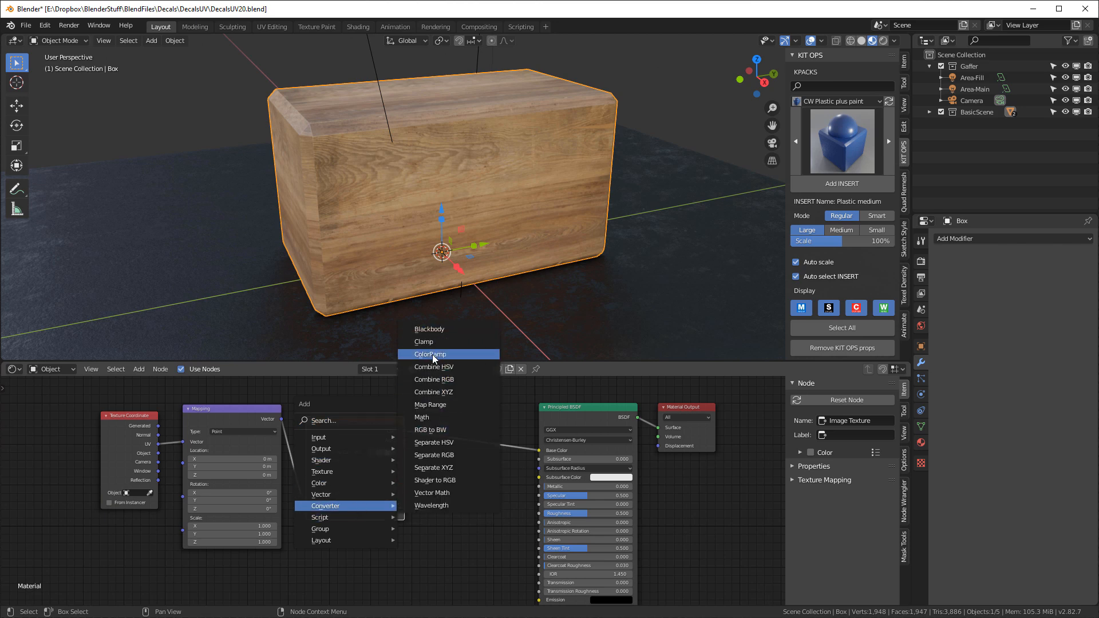
pyautogui.click(421, 431)
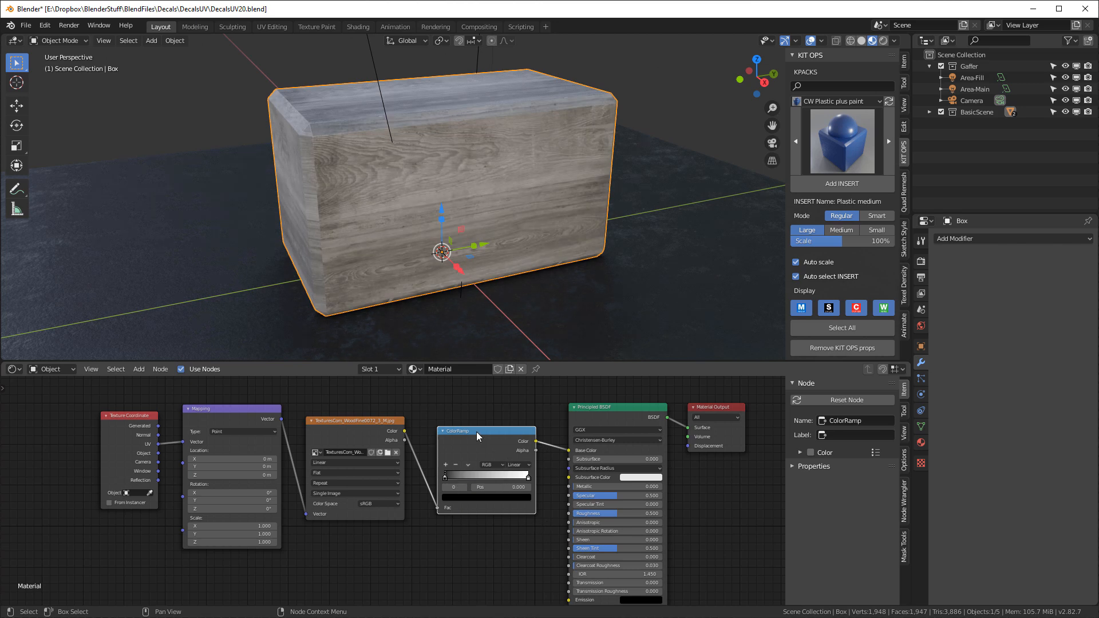
# Reposition the ColorRamp and reroute its color output from the Principled BSDF's Base Color to its Roughness
pyautogui.moveTo(482, 434); pyautogui.dragTo(468, 463)
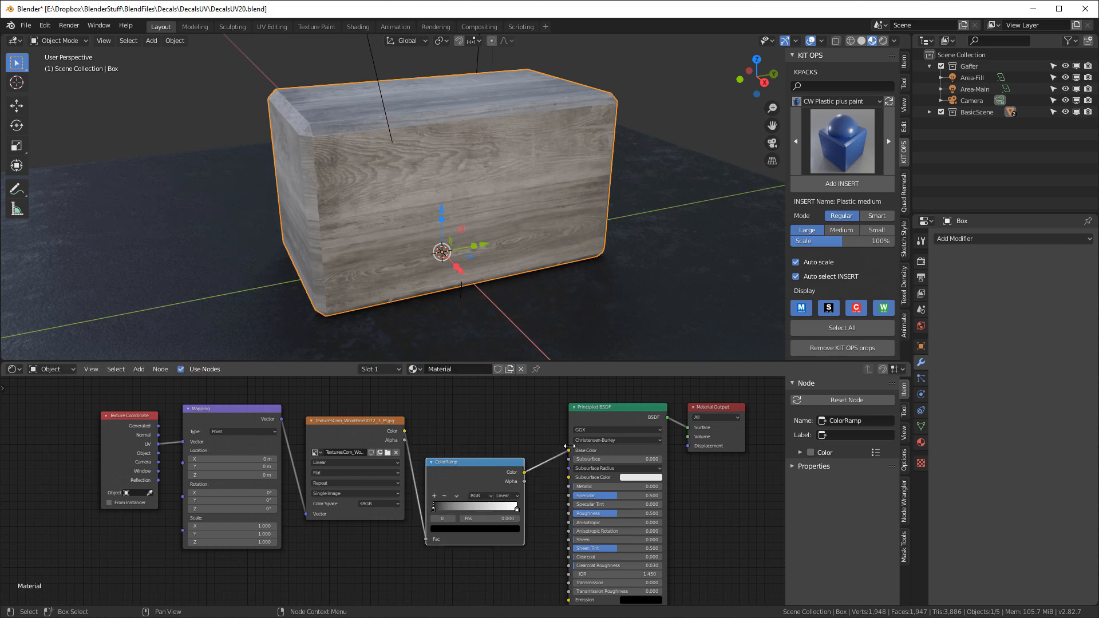
pyautogui.moveTo(569, 451); pyautogui.dragTo(531, 500)
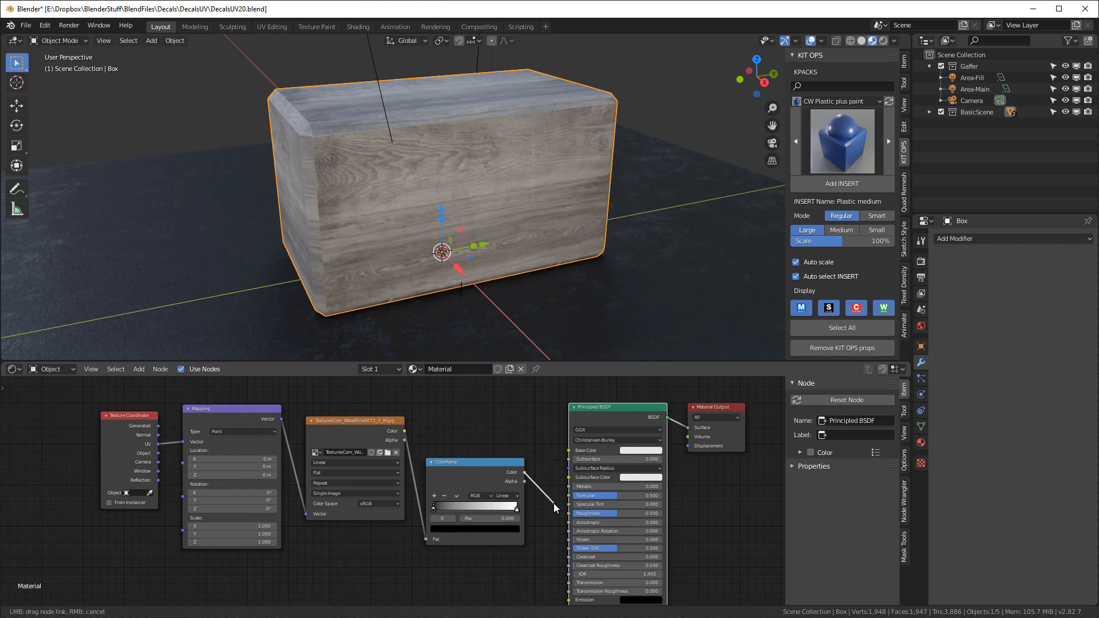
pyautogui.moveTo(570, 513); pyautogui.dragTo(570, 513)
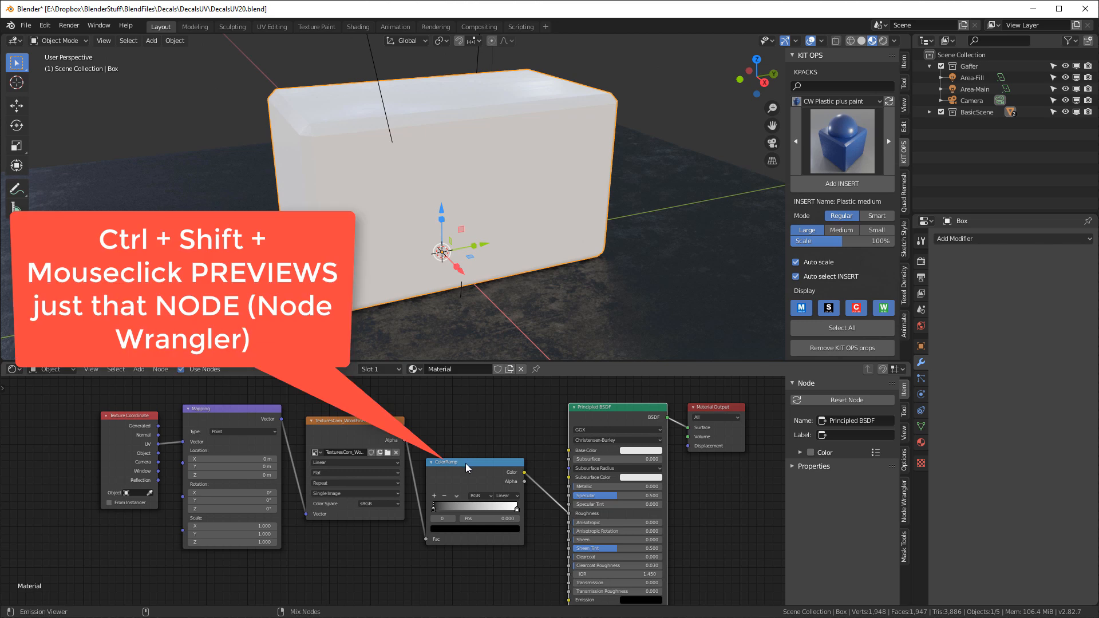
# Preview the ColorRamp's output on the box, flip the ramp and move its black stop to position 0.359
pyautogui.keyDown('ctrl'); pyautogui.keyDown('shift'); pyautogui.click(466, 463); pyautogui.keyUp('shift'); pyautogui.keyUp('ctrl')
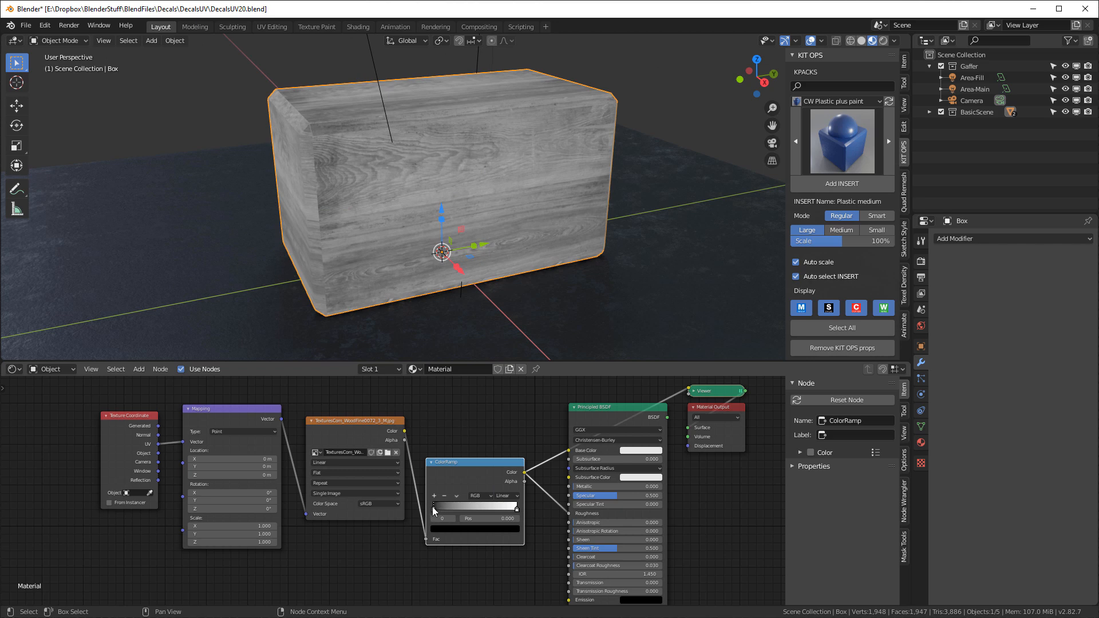
pyautogui.moveTo(434, 510); pyautogui.dragTo(435, 509)
pyautogui.click(458, 495)
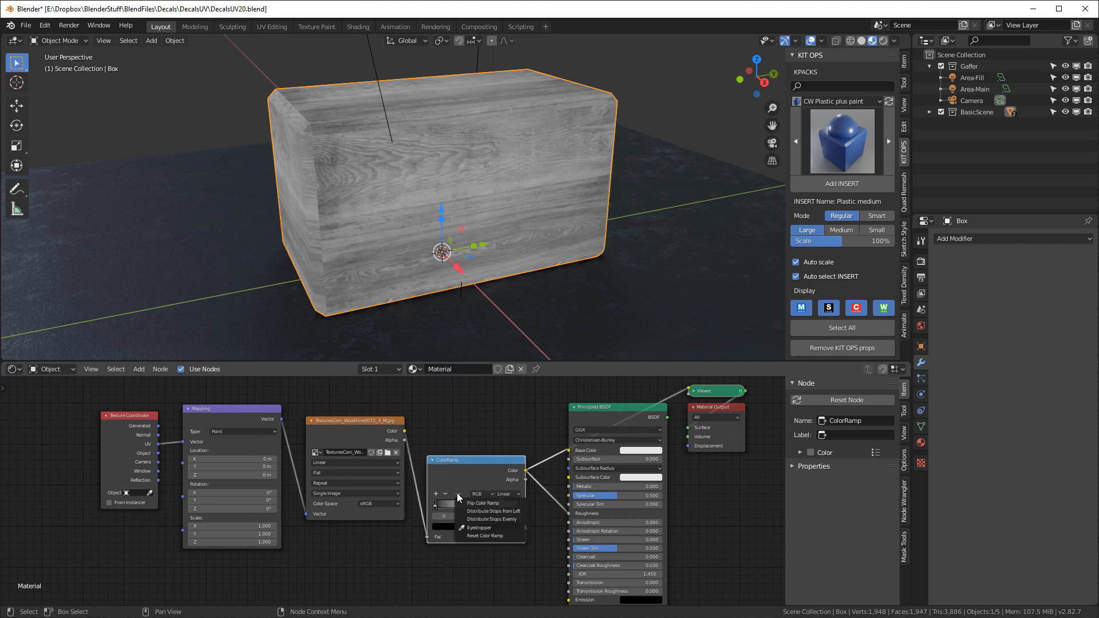
pyautogui.click(475, 503)
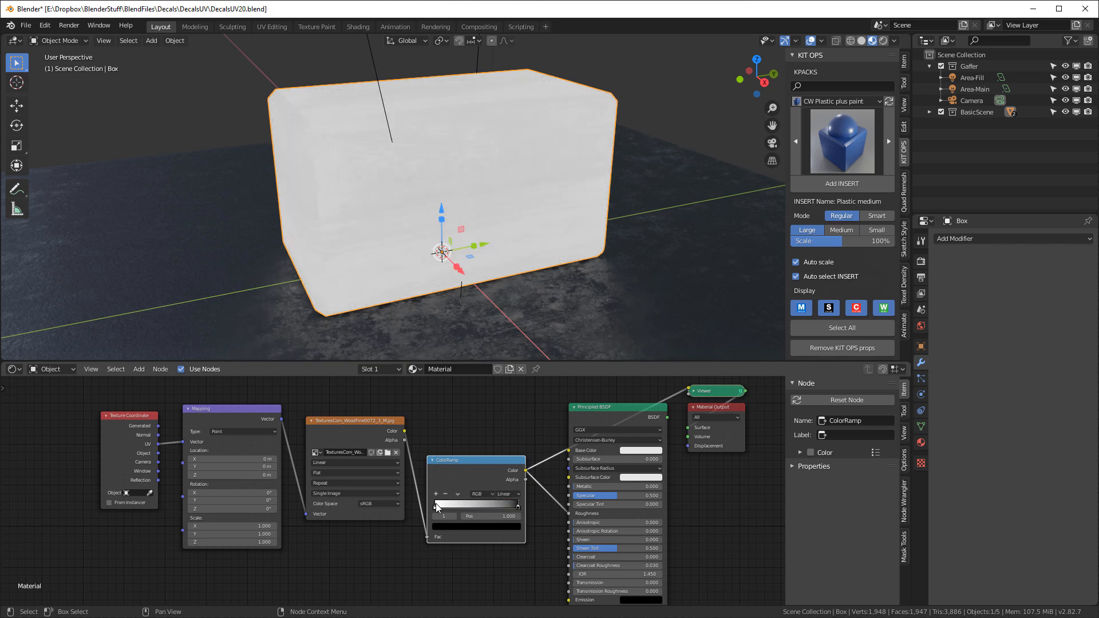
pyautogui.moveTo(509, 503); pyautogui.dragTo(456, 503)
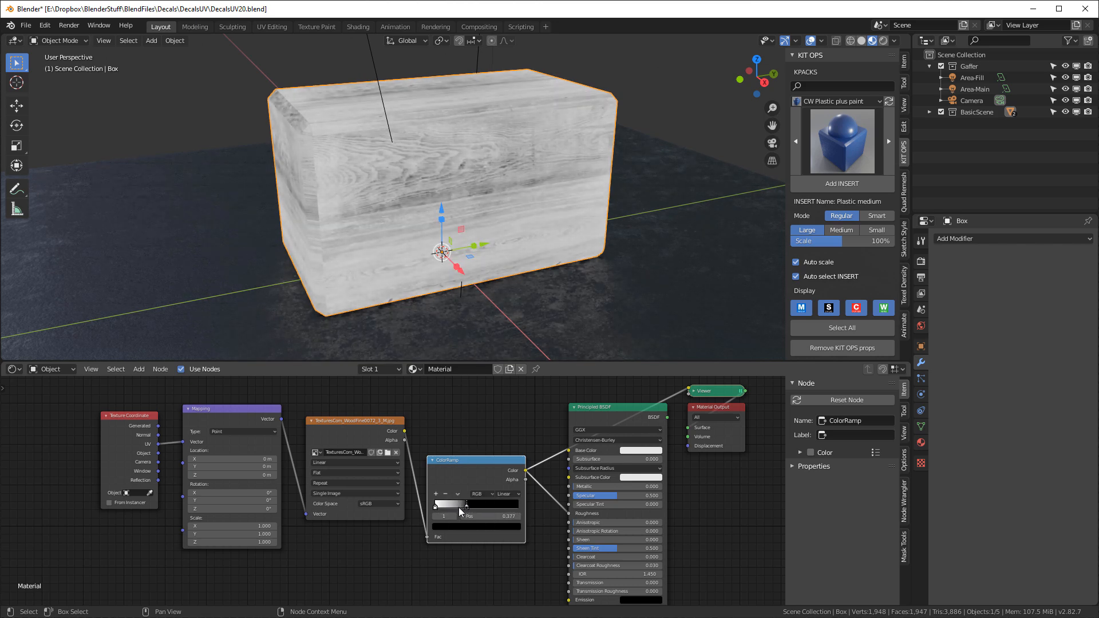
pyautogui.moveTo(532, 301); pyautogui.dragTo(552, 171, button='middle')
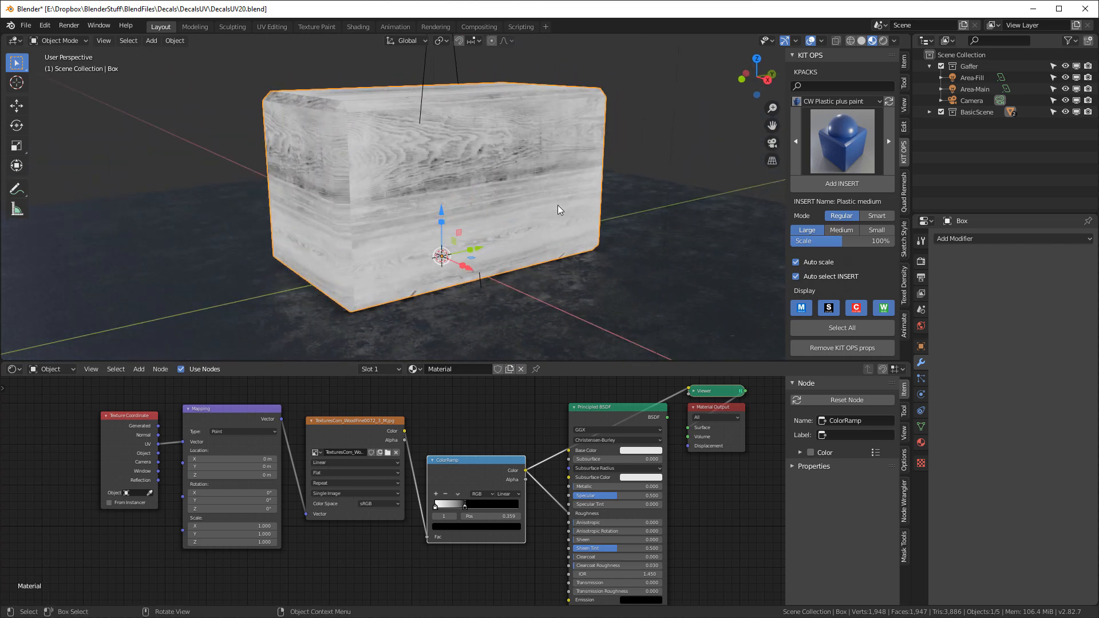
# Connect the wood image's Color to the Principled BSDF's Base Color and switch the preview back to the Principled BSDF
pyautogui.moveTo(404, 430); pyautogui.dragTo(570, 451)
pyautogui.keyDown('ctrl'); pyautogui.keyDown('shift'); pyautogui.click(600, 408); pyautogui.keyUp('shift'); pyautogui.keyUp('ctrl')
pyautogui.moveTo(538, 229); pyautogui.dragTo(518, 160, button='middle')
pyautogui.moveTo(716, 103); pyautogui.dragTo(468, 215, button='middle')
pyautogui.moveTo(544, 153); pyautogui.dragTo(342, 101, button='middle')
pyautogui.moveTo(518, 150); pyautogui.dragTo(640, 147, button='middle')
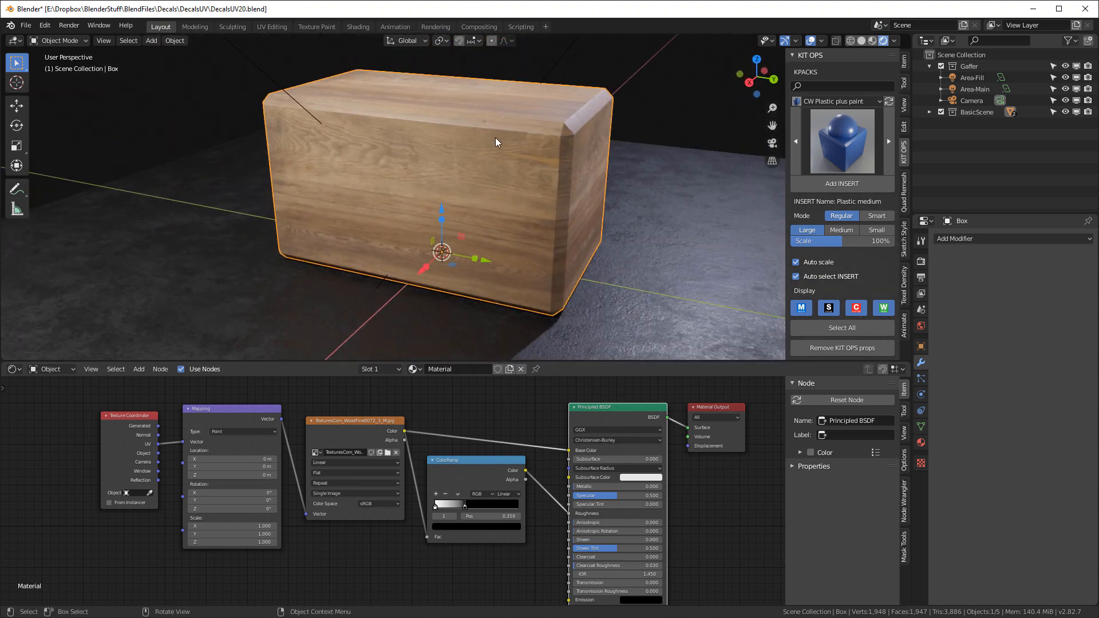
# Add a Bump node driven by the wood image's Color into Height, and connect its Normal output to the Principled BSDF's Normal
pyautogui.scroll(-4, 482, 430)
pyautogui.scroll(2, 541, 488)
pyautogui.click(575, 299)
pyautogui.hotkey('shift', 'a')
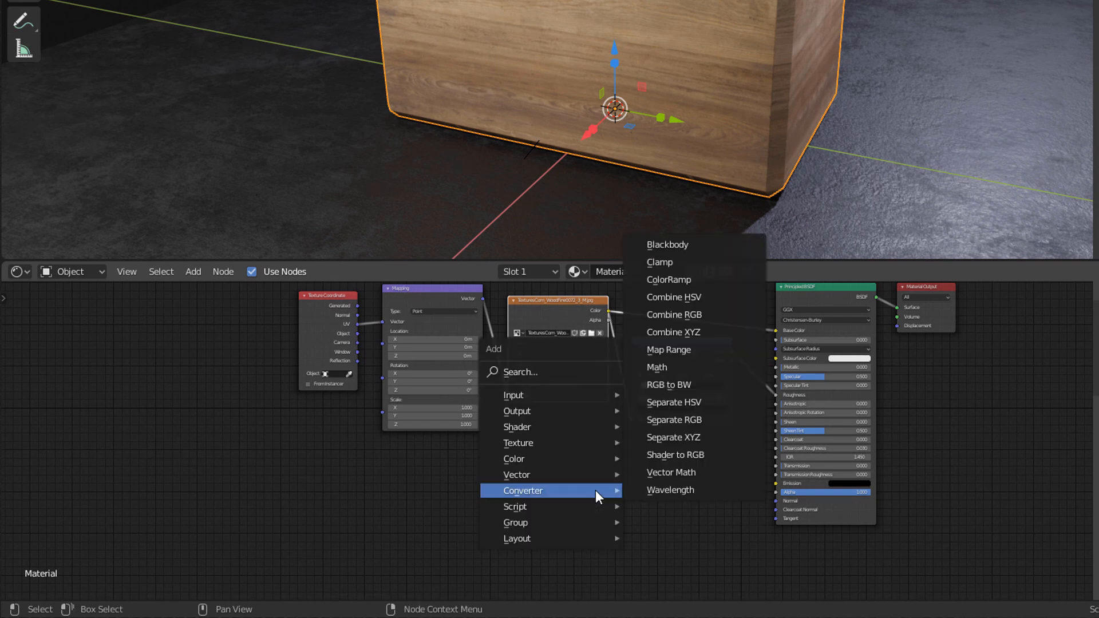
pyautogui.moveTo(591, 475)
pyautogui.click(701, 351)
pyautogui.click(653, 430)
pyautogui.moveTo(609, 311); pyautogui.dragTo(648, 504)
pyautogui.moveTo(708, 461); pyautogui.dragTo(776, 502)
pyautogui.scroll(2, 760, 55)
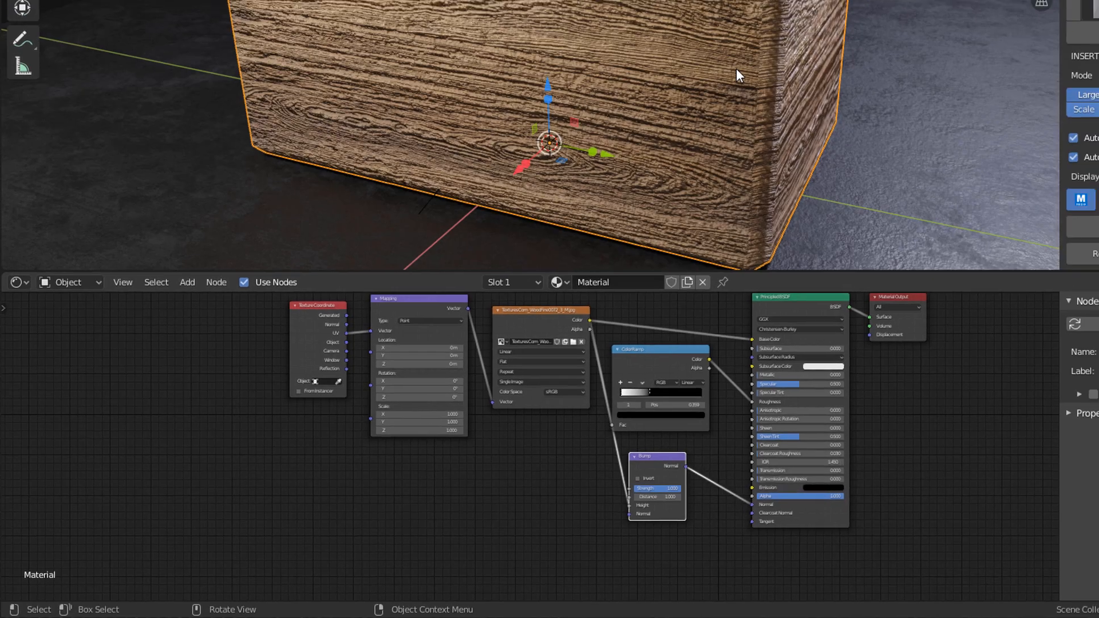
# Set the Bump node's Strength and Distance both to 0.1
pyautogui.moveTo(762, 53); pyautogui.dragTo(411, 121, button='middle')
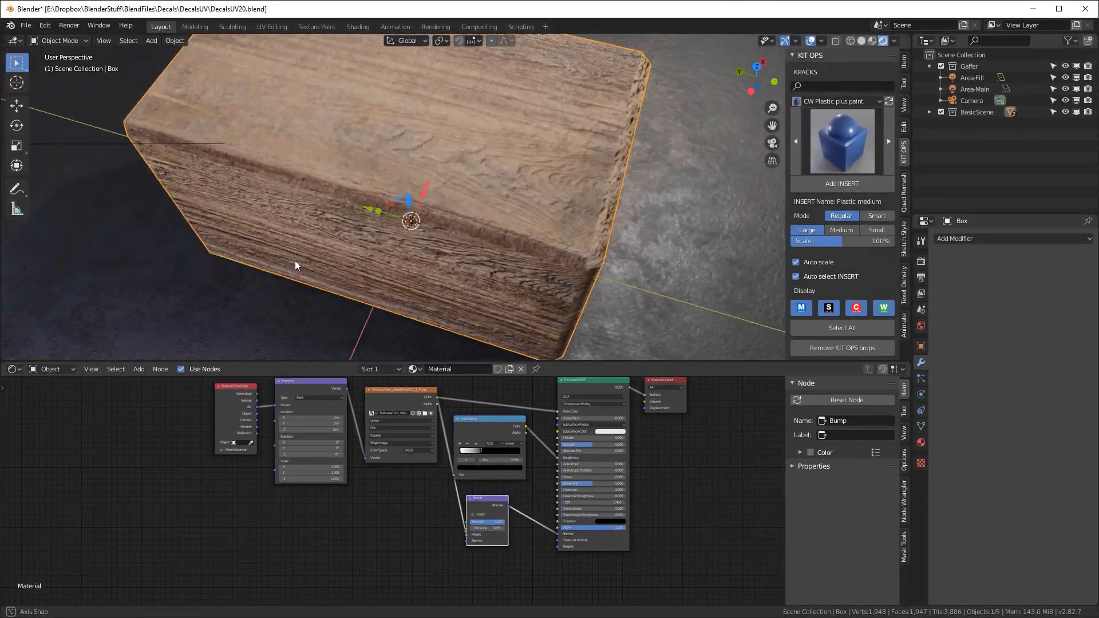
pyautogui.moveTo(295, 263); pyautogui.dragTo(633, 204, button='middle')
pyautogui.scroll(3, 536, 477)
pyautogui.scroll(2, 504, 497)
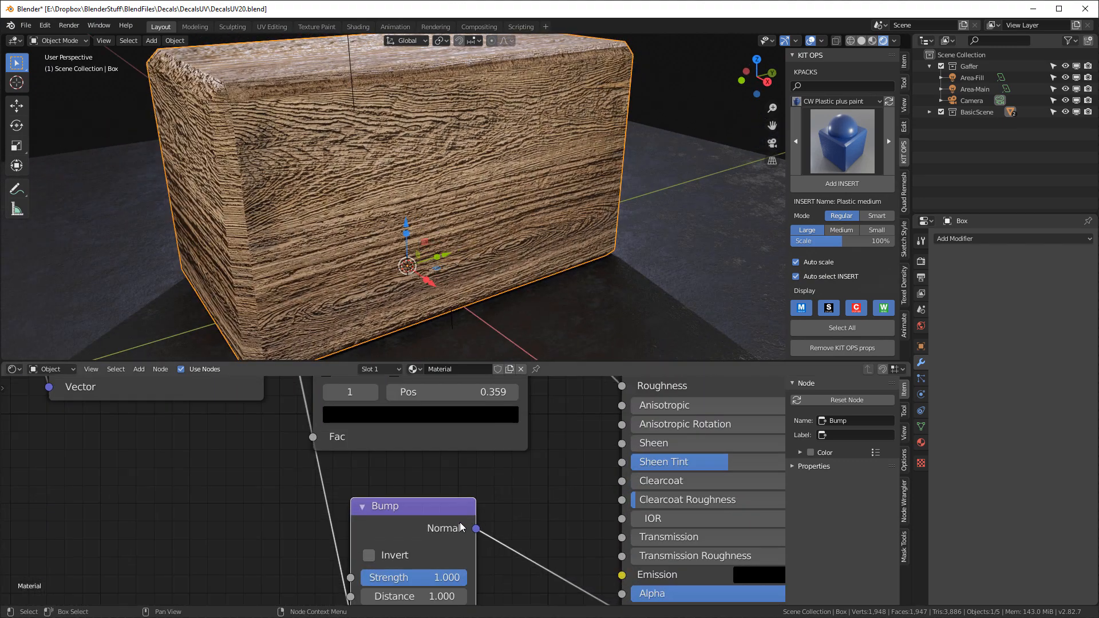
pyautogui.moveTo(566, 509); pyautogui.dragTo(559, 430, button='middle')
pyautogui.doubleClick(413, 499)
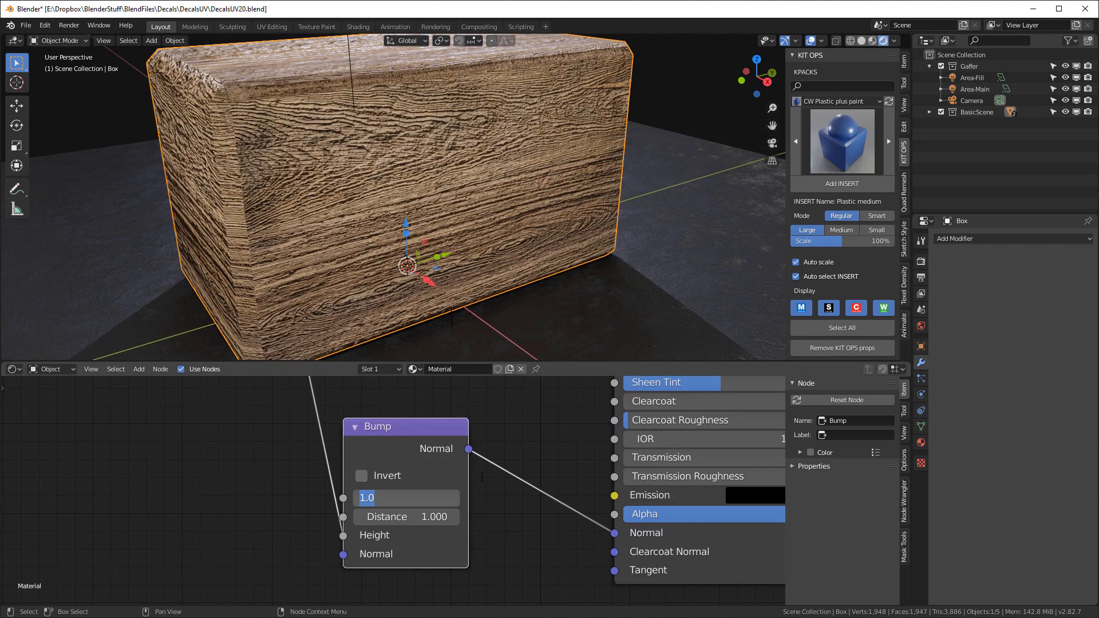
pyautogui.write('.1')
pyautogui.press('Tab')
pyautogui.write('.1')
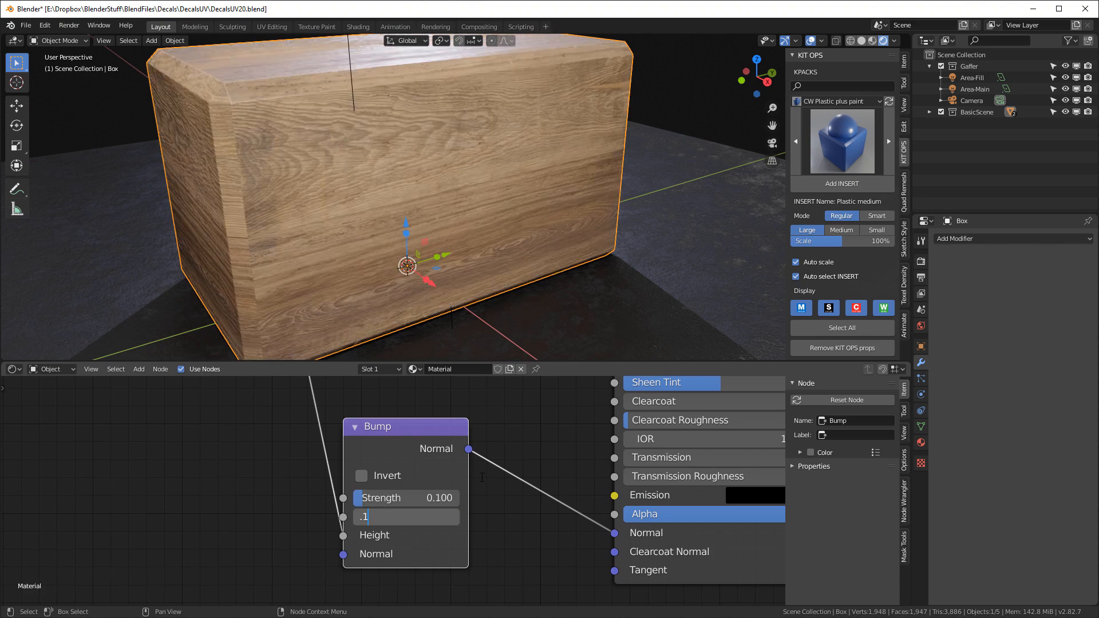
pyautogui.press('Return')
pyautogui.moveTo(355, 250); pyautogui.dragTo(498, 240, button='middle')
pyautogui.scroll(-3, 509, 533)
pyautogui.scroll(-4, 483, 514)
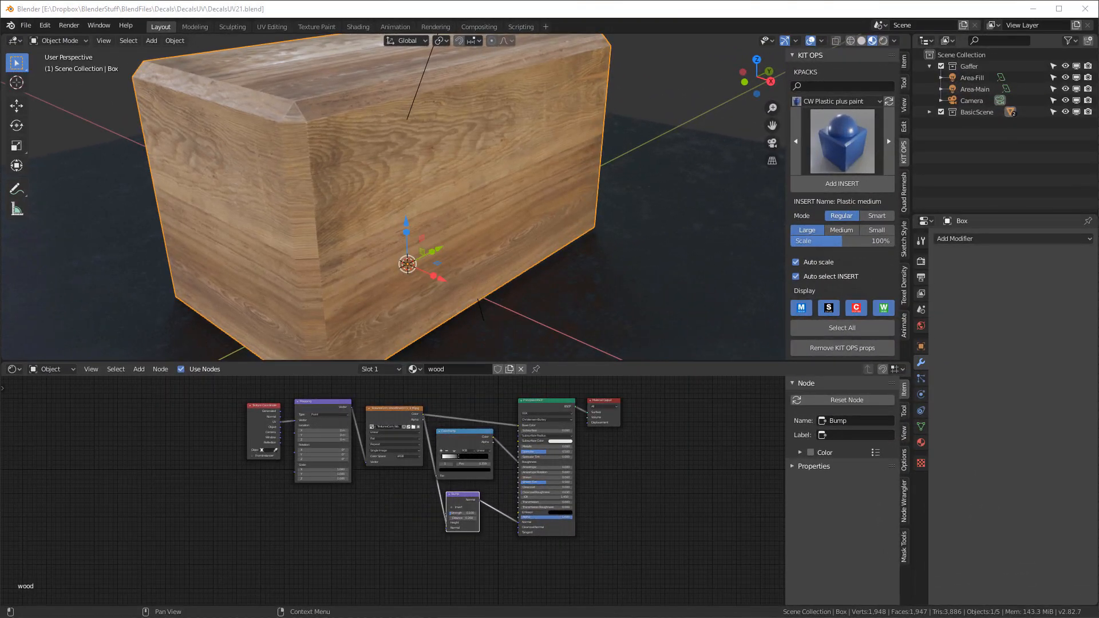
# Duplicate the wood Image Texture node above the original and load the NEONEX - COMBOS 1 - 2K.png image into the copy
pyautogui.scroll(-1, 516, 421)
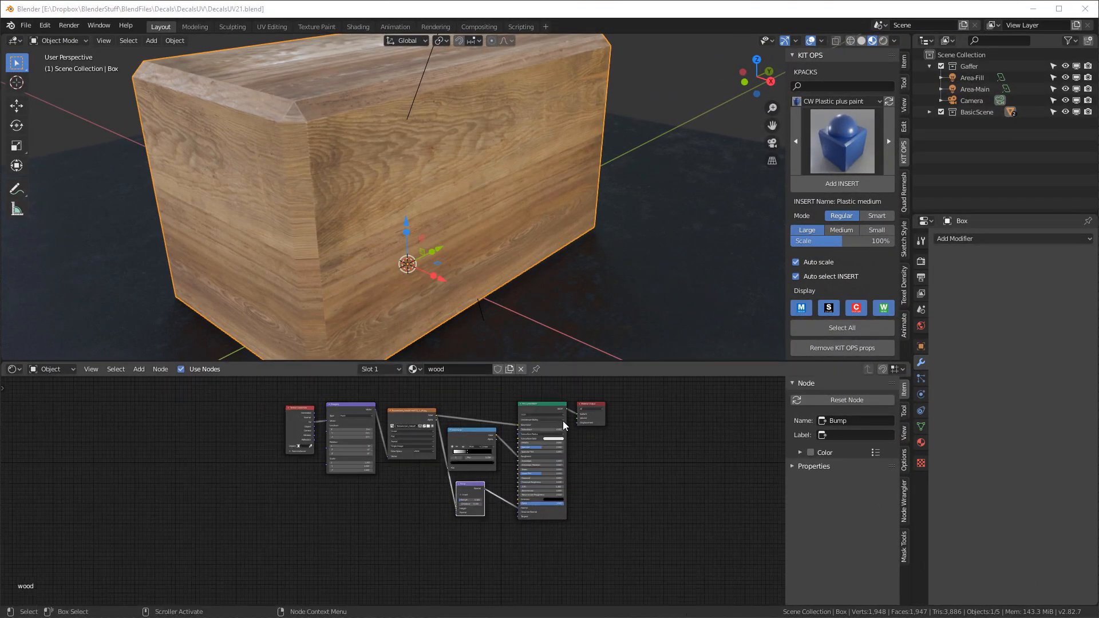
pyautogui.moveTo(563, 421); pyautogui.dragTo(526, 504, button='middle')
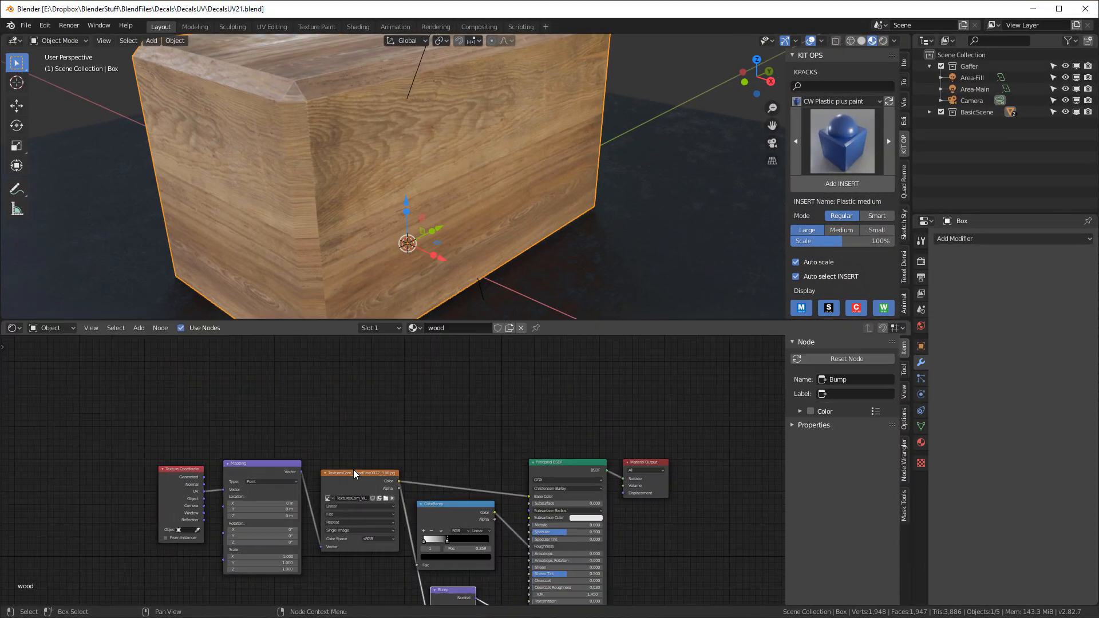
pyautogui.click(398, 488)
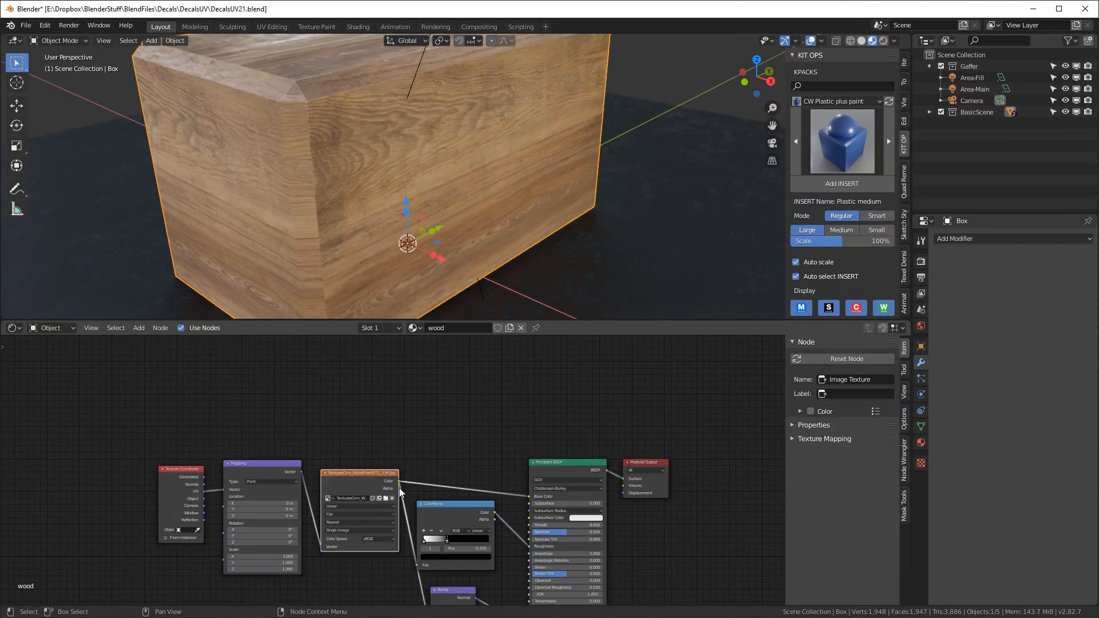
pyautogui.scroll(2, 357, 474)
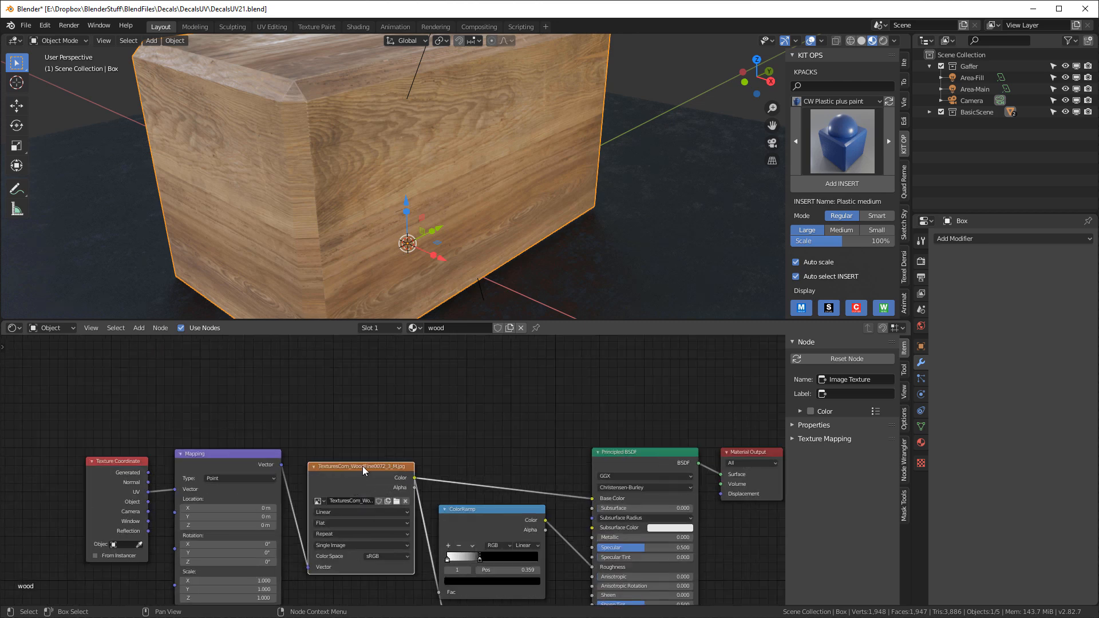
pyautogui.hotkey('shift', 'd')
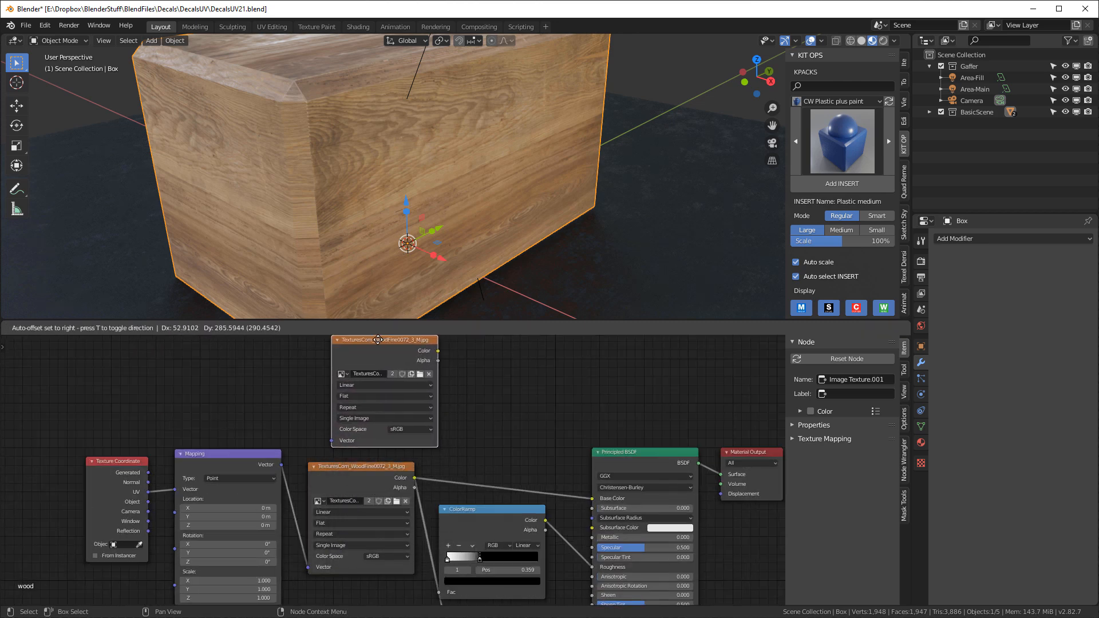
pyautogui.click(359, 346)
pyautogui.scroll(1, 395, 381)
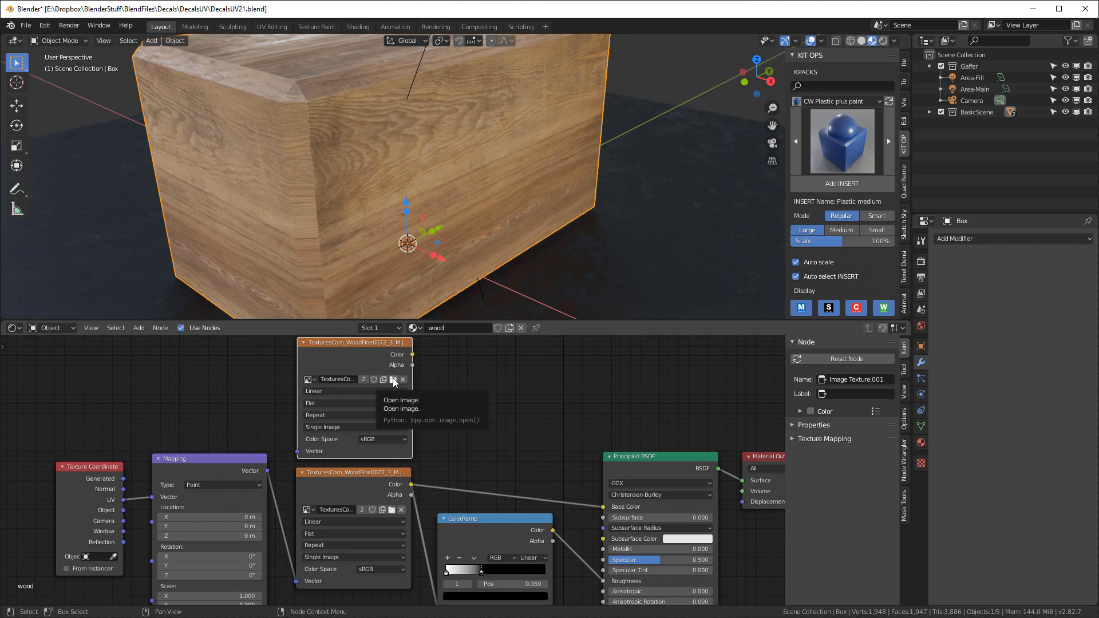
pyautogui.click(394, 381)
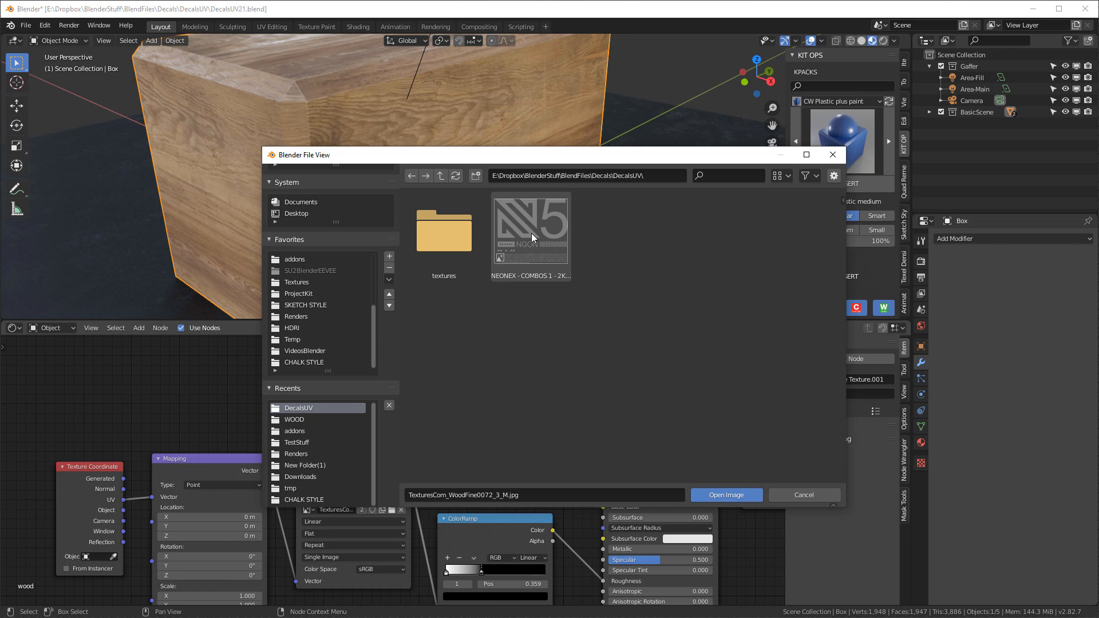
pyautogui.doubleClick(532, 232)
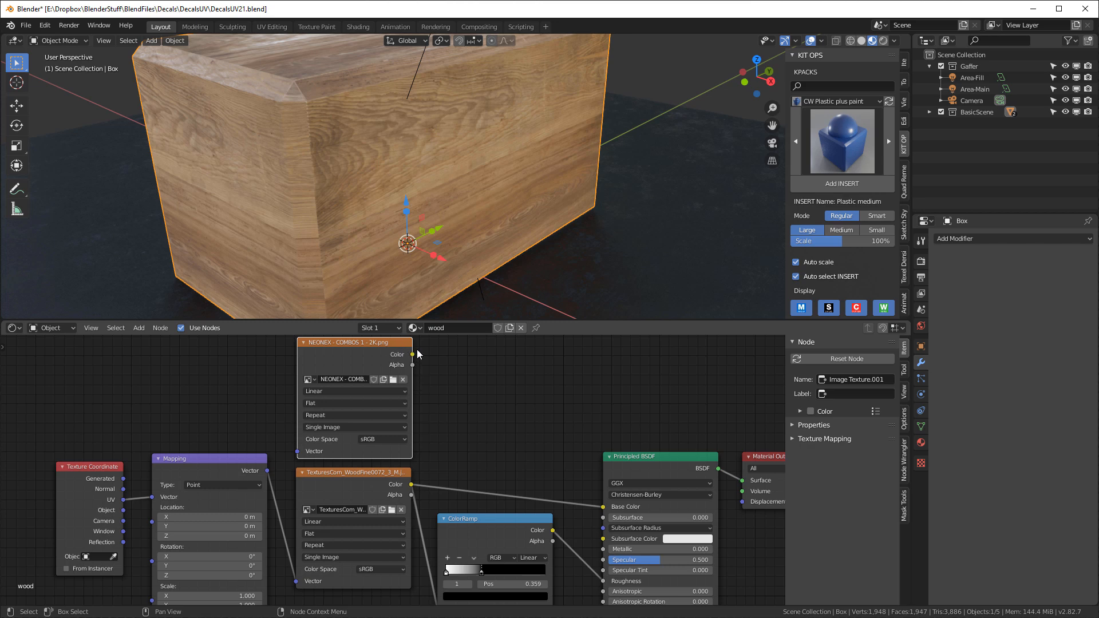
# Try the decal image's Color as the Principled BSDF's Base Color on the box, and disconnect it again
pyautogui.moveTo(412, 355); pyautogui.dragTo(604, 507)
pyautogui.moveTo(454, 195); pyautogui.dragTo(331, 166, button='middle')
pyautogui.moveTo(330, 162); pyautogui.dragTo(384, 143, button='middle')
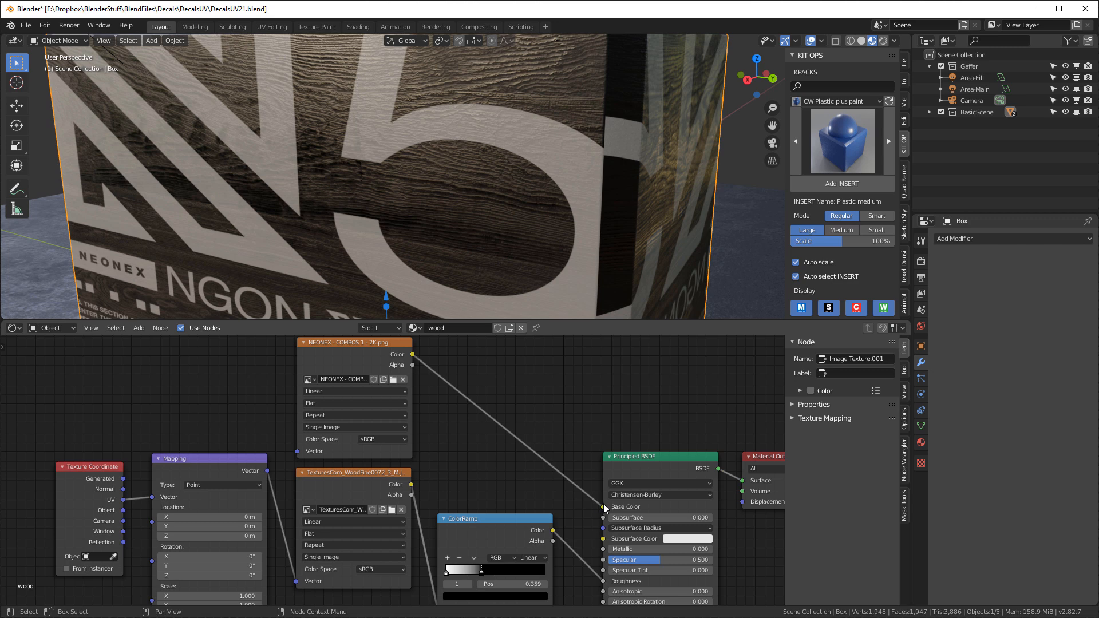
pyautogui.moveTo(604, 507); pyautogui.dragTo(544, 451)
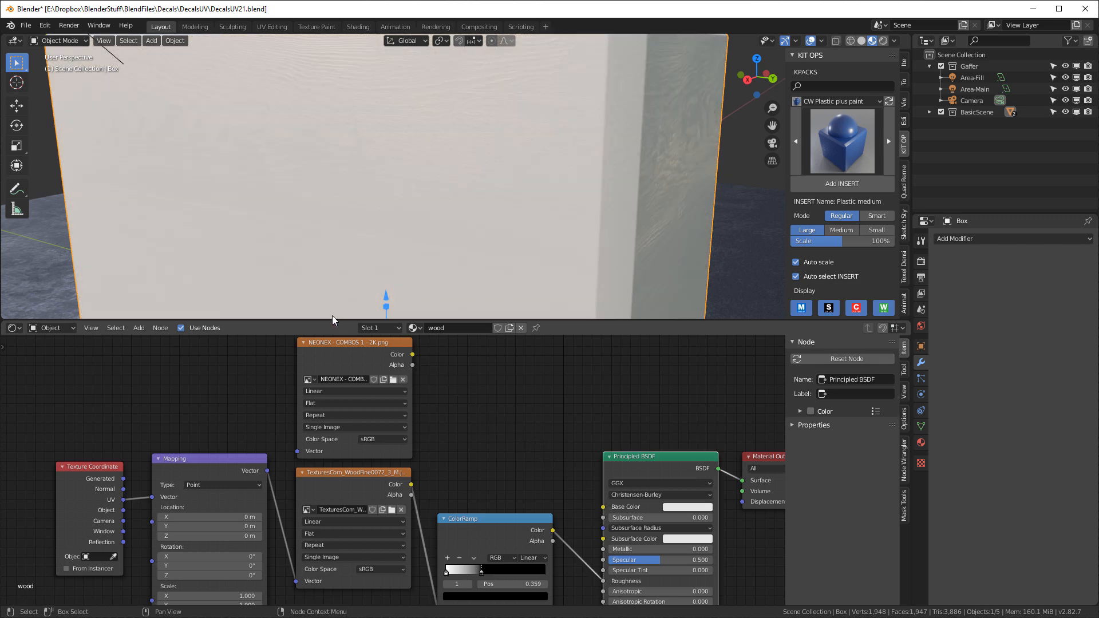
# Create a Mix node combining the NEONEX decal image with the wood image
pyautogui.click(351, 345)
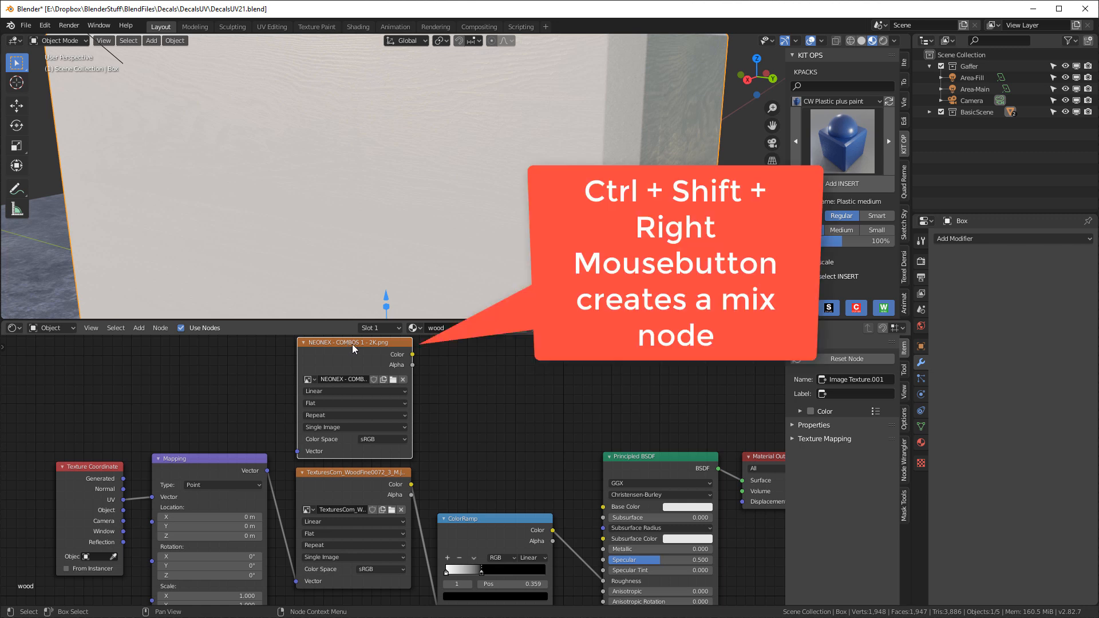
pyautogui.keyDown('ctrl'); pyautogui.keyDown('shift'); pyautogui.moveTo(352, 344); pyautogui.dragTo(353, 365, button='right'); pyautogui.keyUp('shift'); pyautogui.keyUp('ctrl')
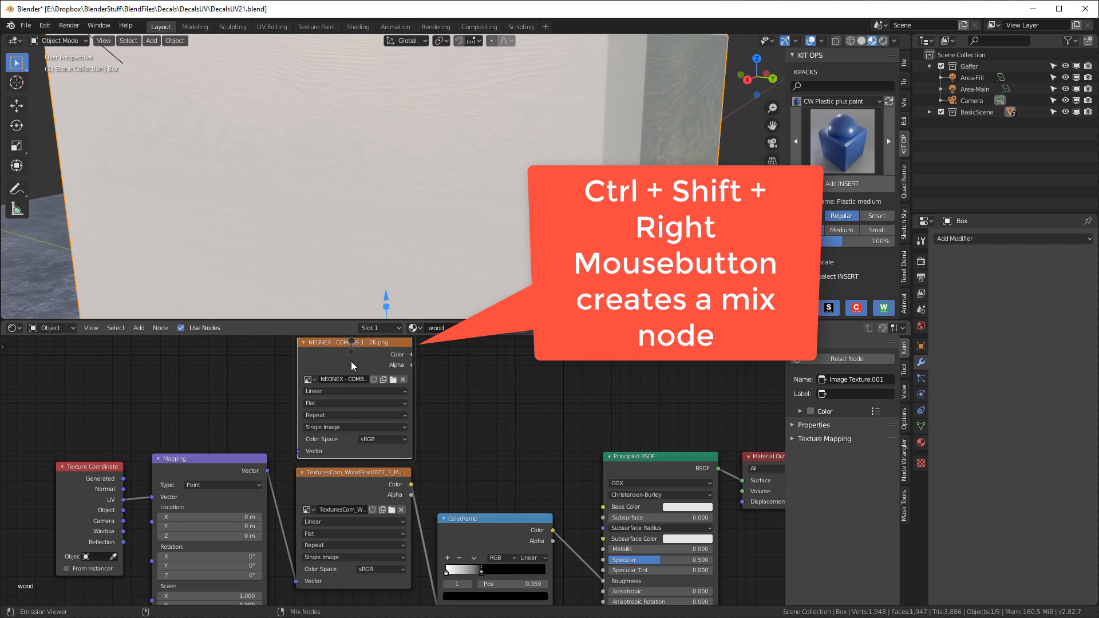
pyautogui.keyDown('ctrl'); pyautogui.keyDown('shift'); pyautogui.moveTo(343, 432); pyautogui.dragTo(350, 490, button='right'); pyautogui.keyUp('shift'); pyautogui.keyUp('ctrl')
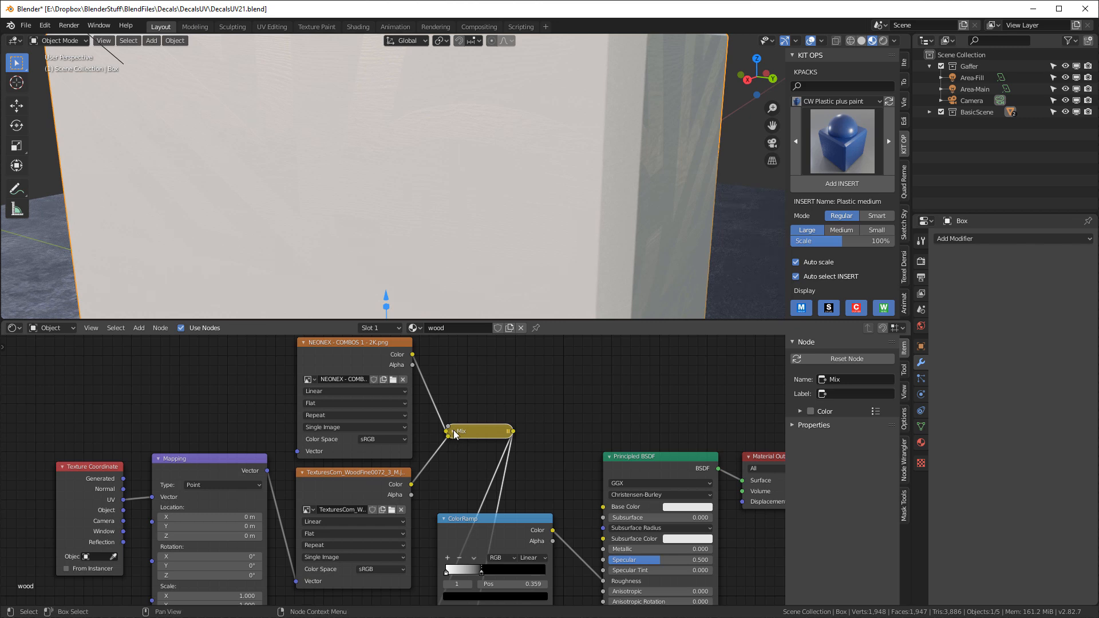
# Add an RGB node between the decal image and the Mix node, and connect its Color to the Mix node's Color1
pyautogui.hotkey('shift', 'a')
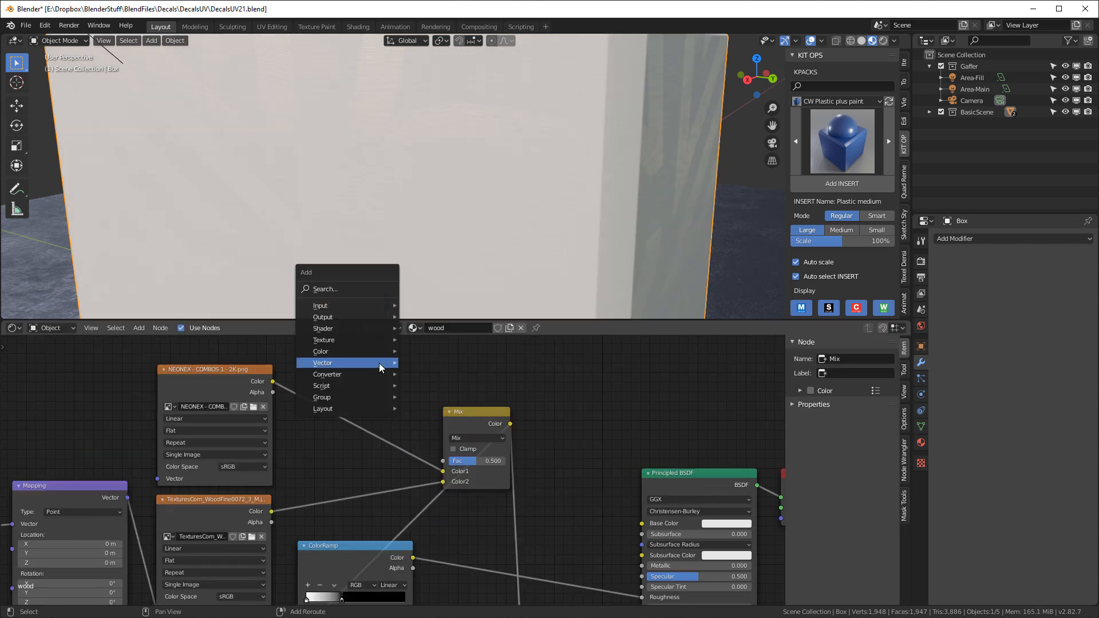
pyautogui.moveTo(379, 363)
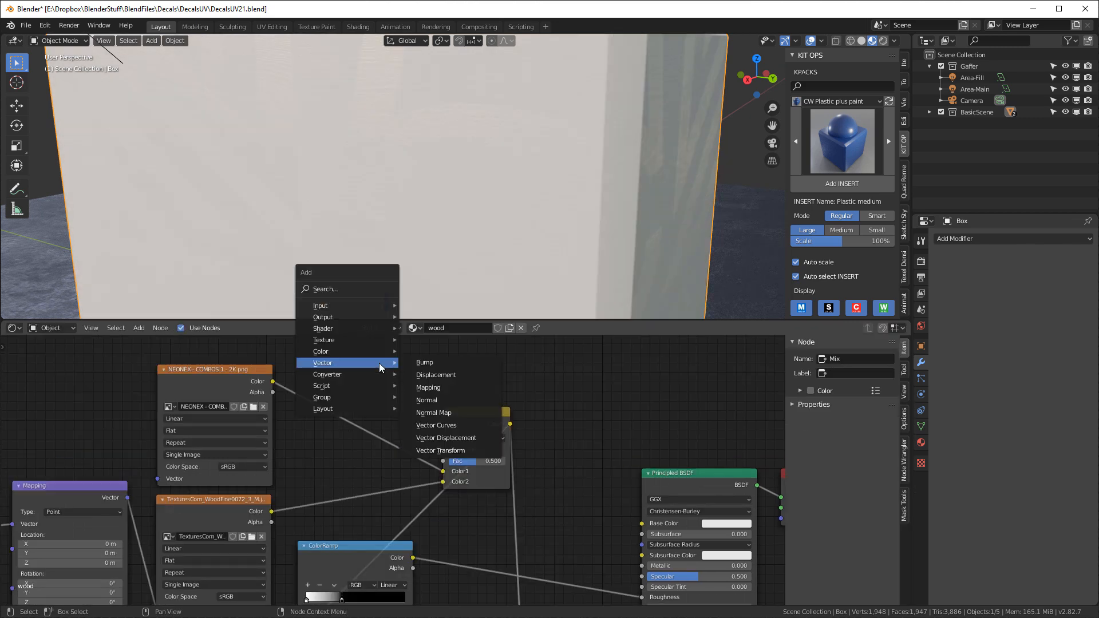
pyautogui.moveTo(341, 309)
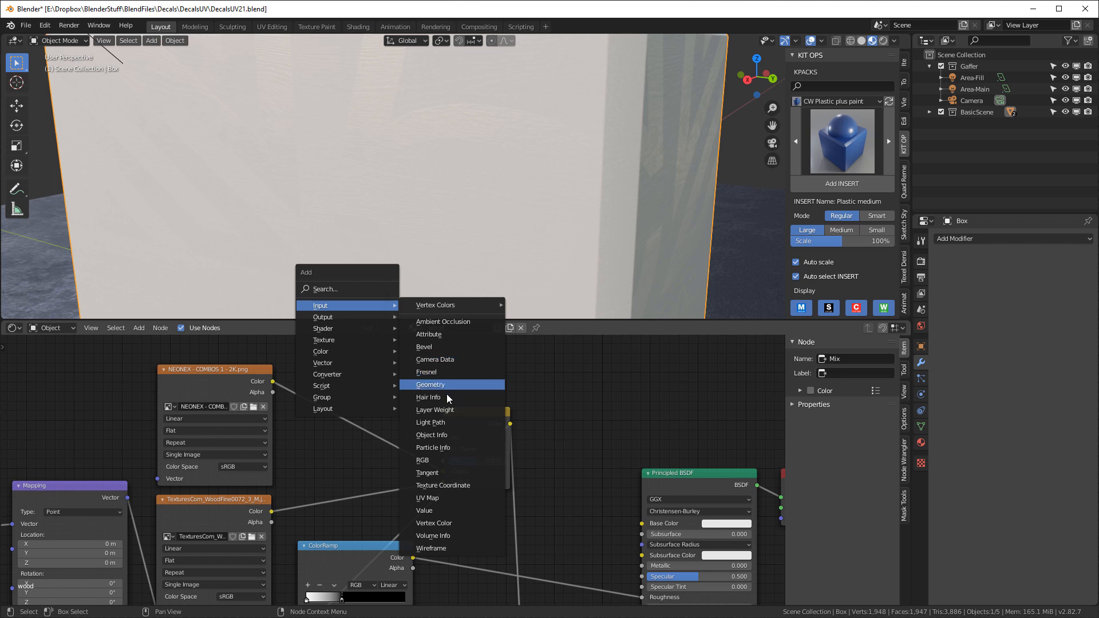
pyautogui.click(440, 460)
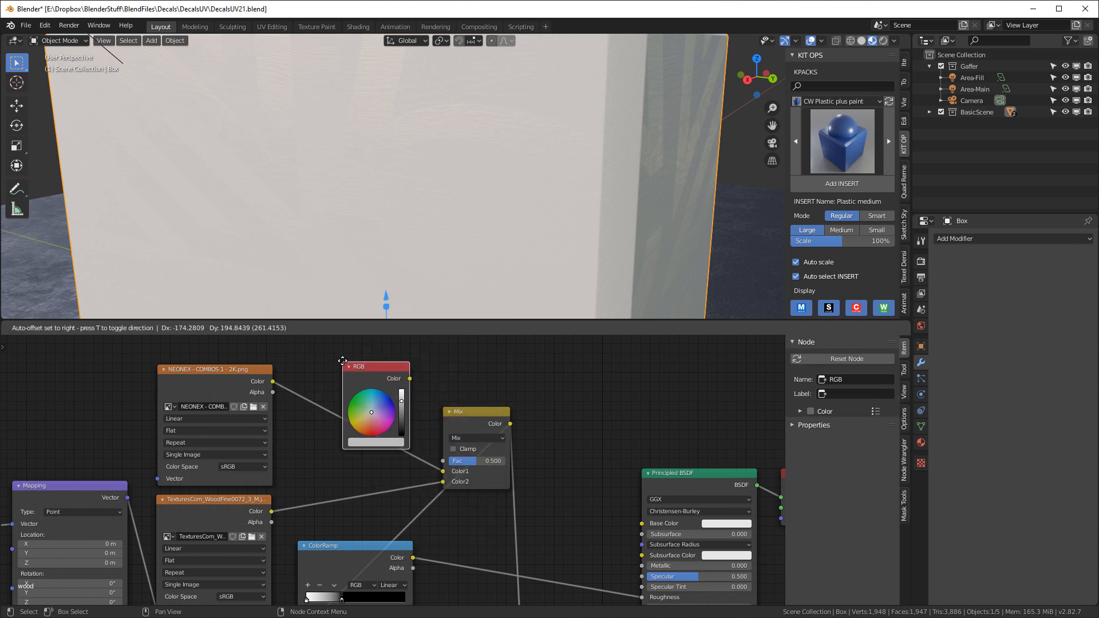
pyautogui.click(335, 380)
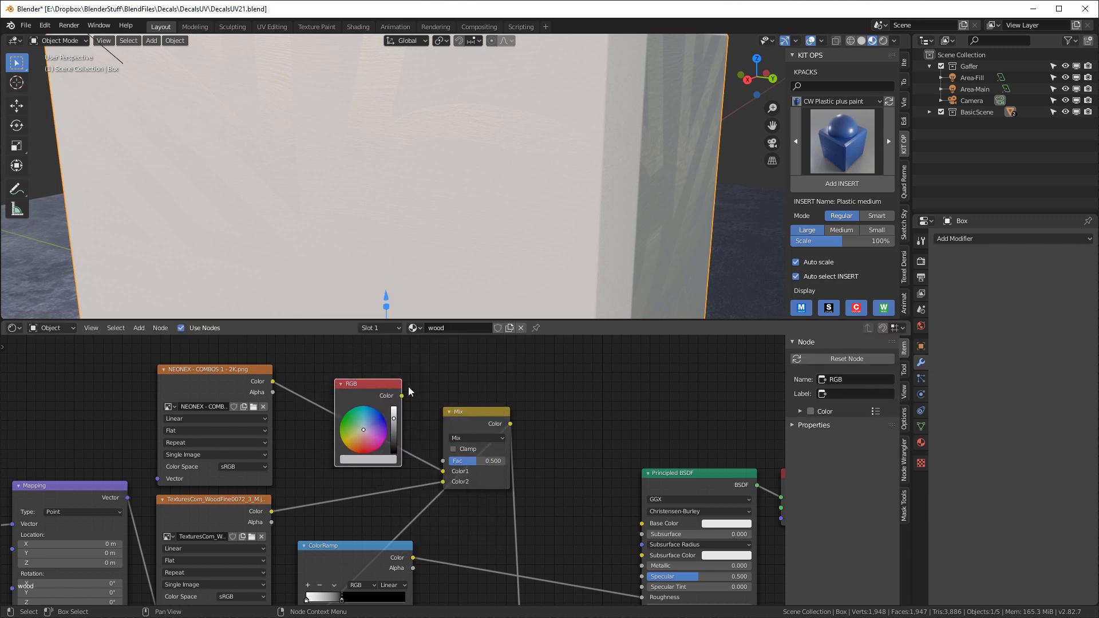
pyautogui.moveTo(401, 396); pyautogui.dragTo(438, 473)
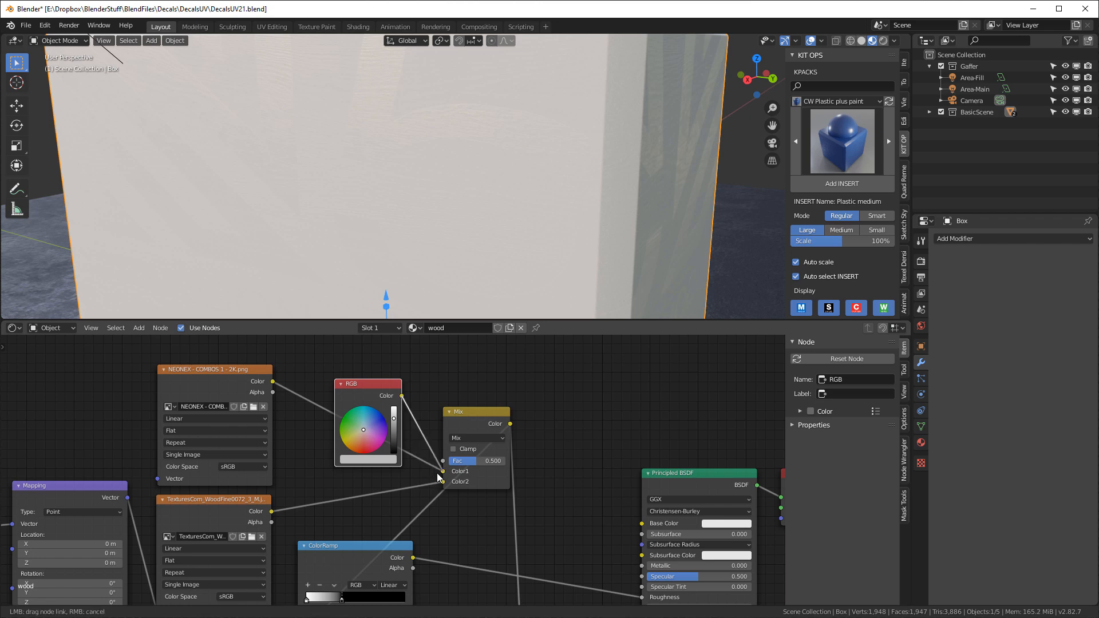
# Connect the decal image's Alpha output to the Mix node's Fac input
pyautogui.scroll(-6, 452, 178)
pyautogui.scroll(2, 465, 177)
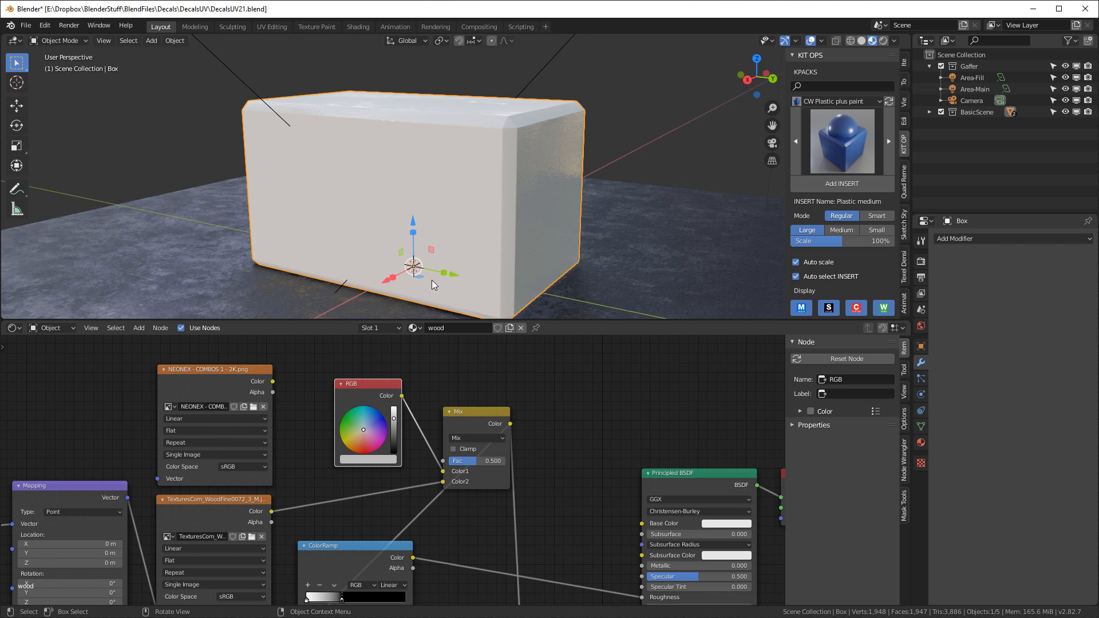
pyautogui.moveTo(273, 392); pyautogui.dragTo(444, 461)
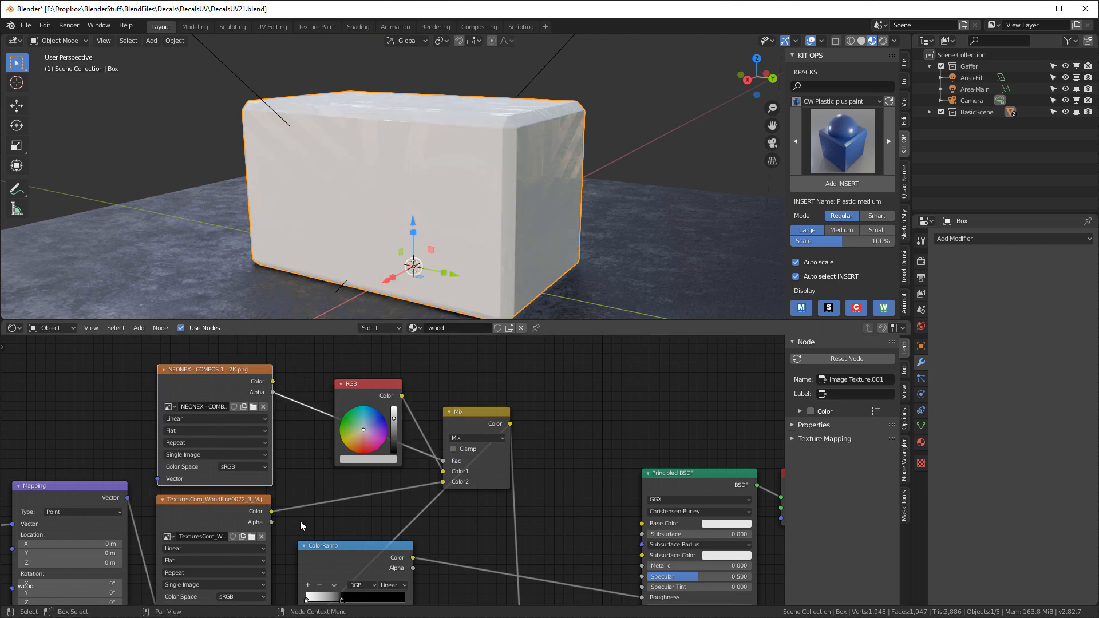
pyautogui.scroll(-4, 527, 456)
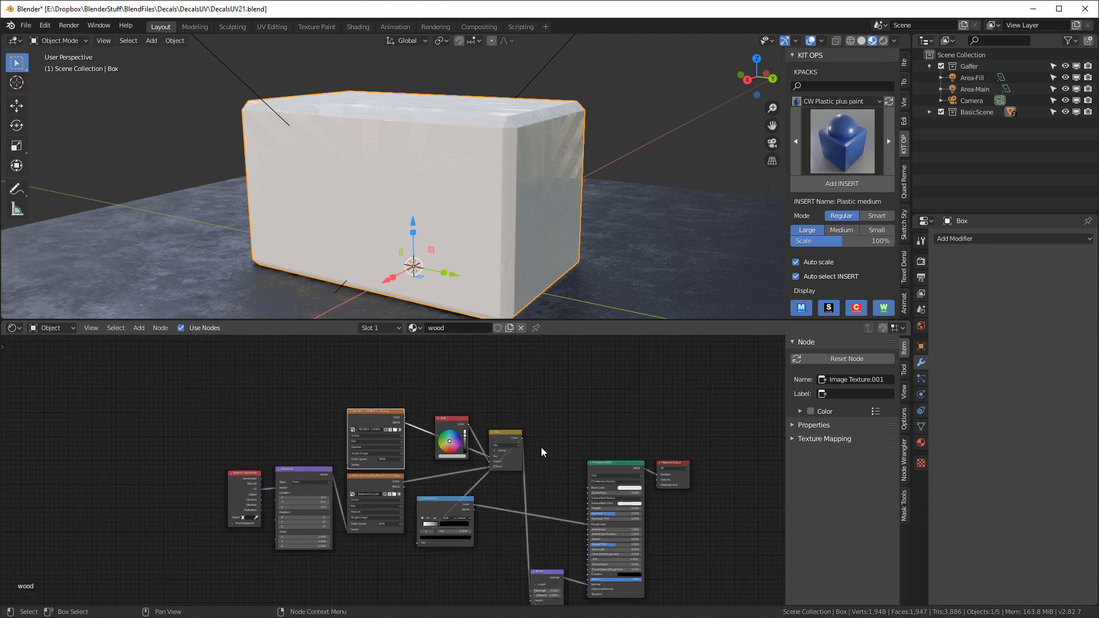
# Connect the Mix node's Color output to the Principled BSDF's Base Color
pyautogui.scroll(2, 541, 449)
pyautogui.click(506, 428)
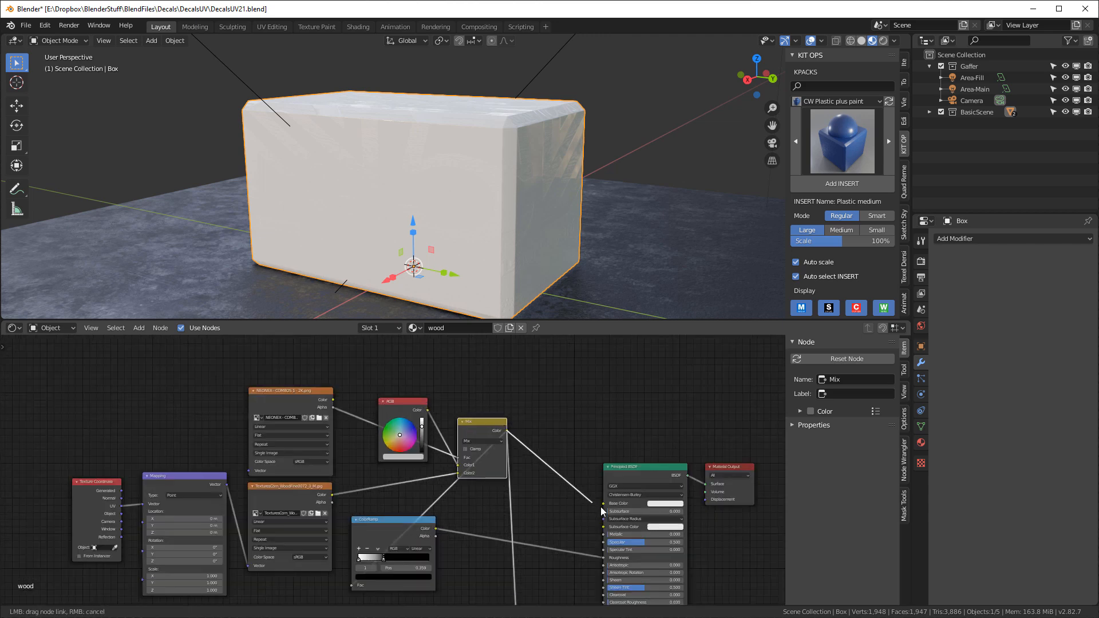
pyautogui.click(534, 489)
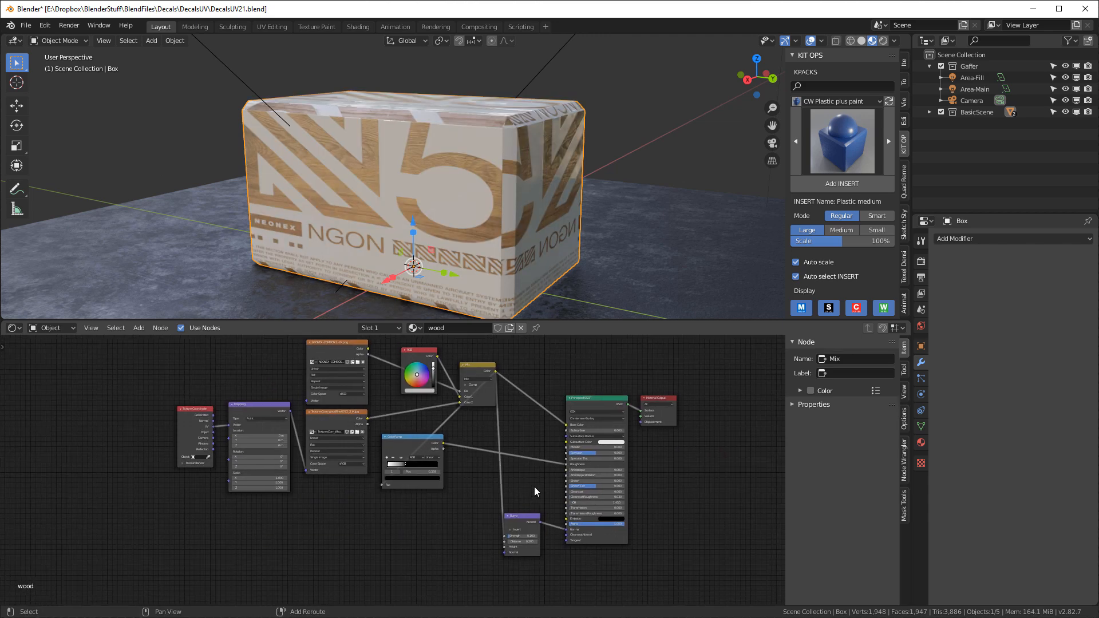
# Connect the wood image's Color output to the Bump node's Height in place of the Mix node, and reposition the Bump node
pyautogui.scroll(4, 534, 493)
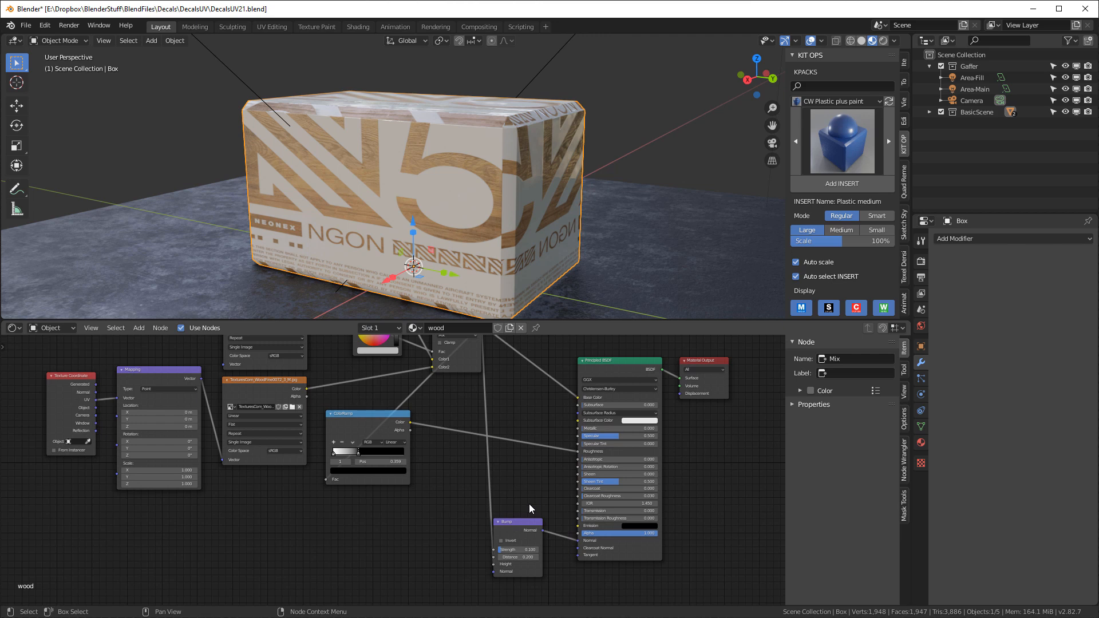
pyautogui.click(517, 521)
pyautogui.scroll(-2, 472, 404)
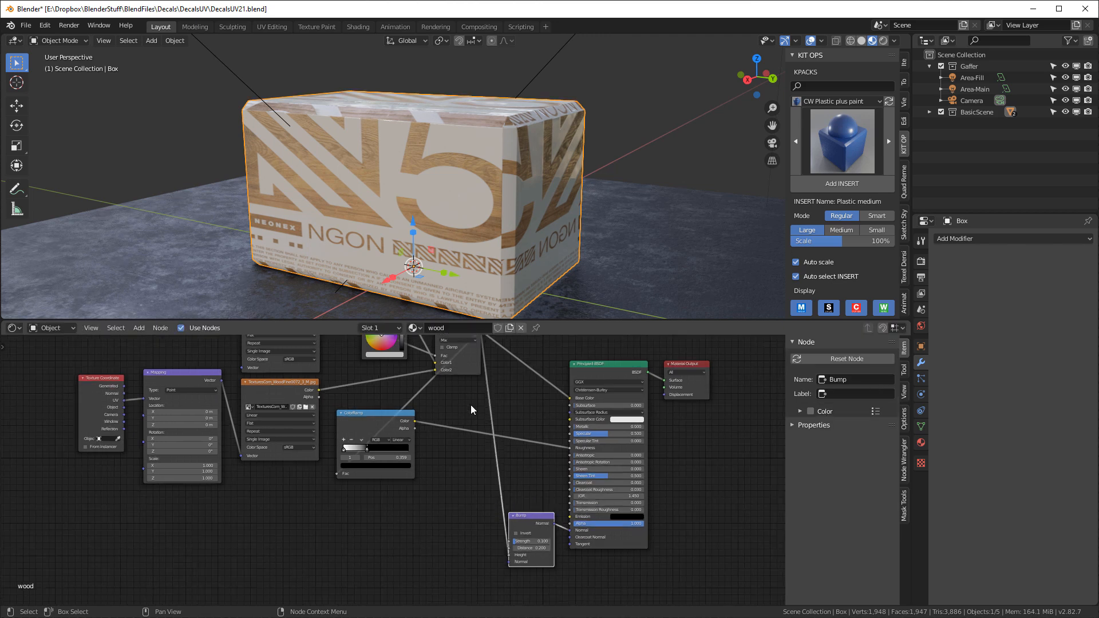
pyautogui.moveTo(479, 400); pyautogui.dragTo(474, 445, button='middle')
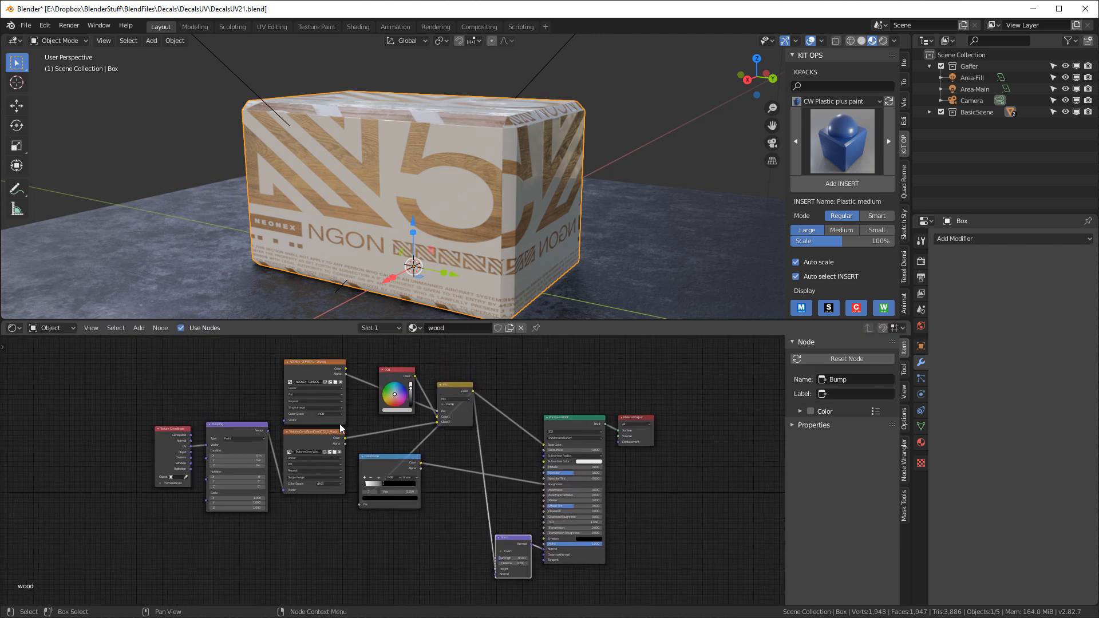
pyautogui.scroll(1, 342, 447)
pyautogui.moveTo(346, 437)
pyautogui.mouseDown()
pyautogui.moveTo(509, 593)
pyautogui.moveTo(521, 591)
pyautogui.mouseUp()
pyautogui.moveTo(537, 553); pyautogui.dragTo(484, 550)
pyautogui.scroll(3, 469, 190)
pyautogui.scroll(-3, 500, 173)
pyautogui.moveTo(499, 173); pyautogui.dragTo(607, 183, button='middle')
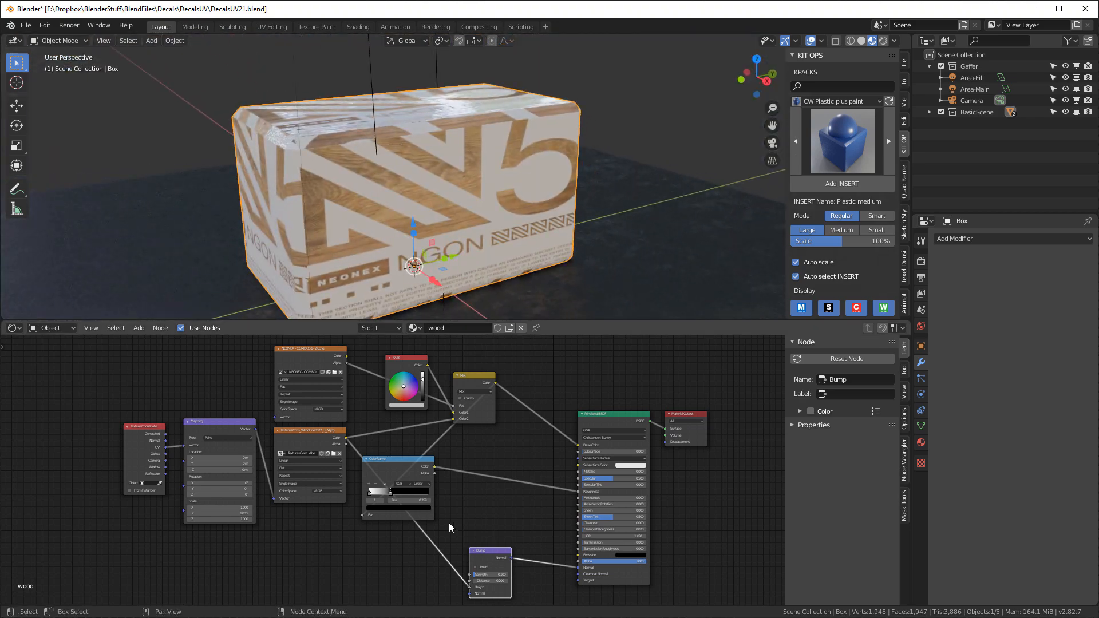
# Swap the Mix node's colour inputs so the wood image feeds Color1 and the RGB node feeds Color2
pyautogui.scroll(2, 472, 406)
pyautogui.moveTo(444, 415); pyautogui.dragTo(444, 426)
pyautogui.moveTo(528, 160)
pyautogui.mouseDown(button='middle')
pyautogui.moveTo(470, 180)
pyautogui.moveTo(341, 184)
pyautogui.moveTo(307, 123)
pyautogui.moveTo(515, 129)
pyautogui.moveTo(542, 162)
pyautogui.mouseUp(button='middle')
pyautogui.scroll(-2, 423, 424)
pyautogui.moveTo(381, 390)
pyautogui.mouseDown(button='middle')
pyautogui.moveTo(481, 407)
pyautogui.moveTo(400, 388)
pyautogui.mouseUp(button='middle')
pyautogui.scroll(2, 302, 379)
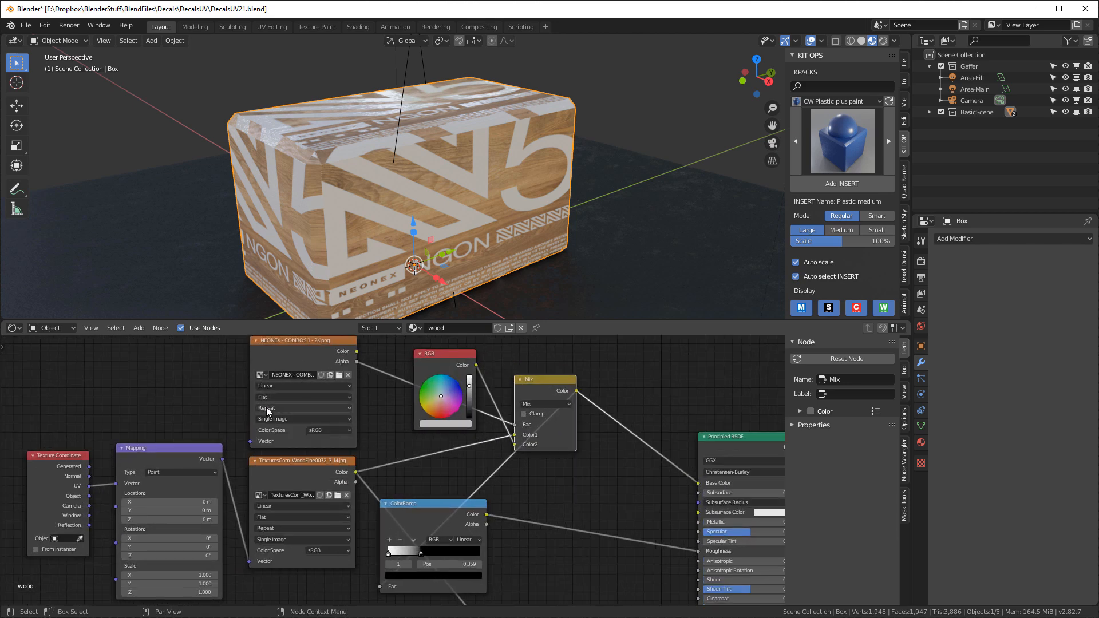
# Set the NEONEX decal image node's extension mode to Clip
pyautogui.moveTo(480, 195); pyautogui.dragTo(493, 172, button='middle')
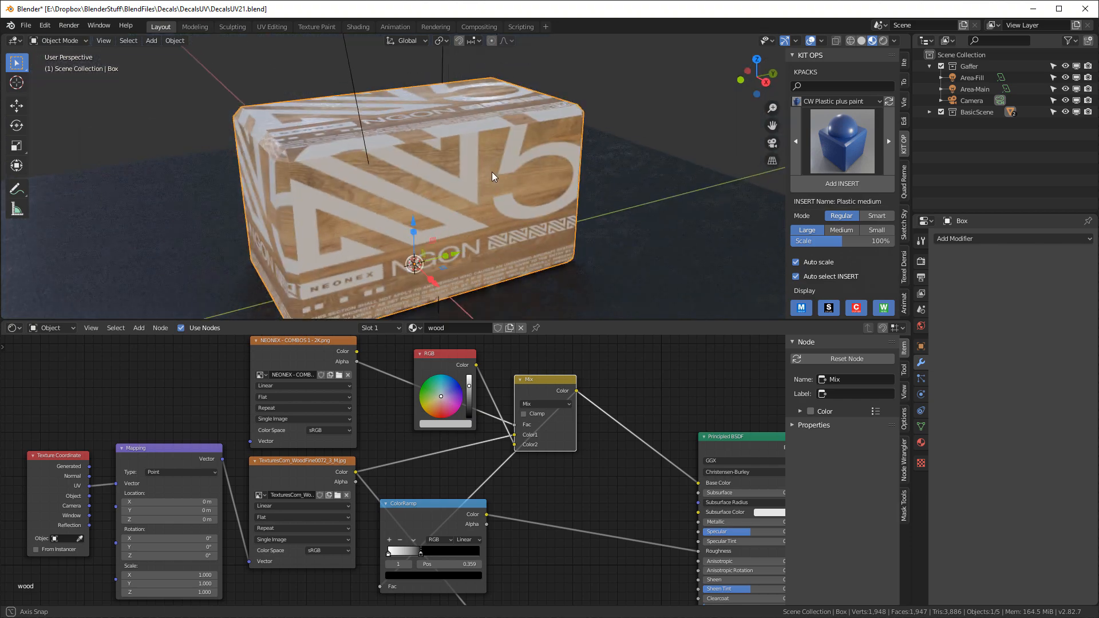
pyautogui.click(277, 409)
pyautogui.click(282, 439)
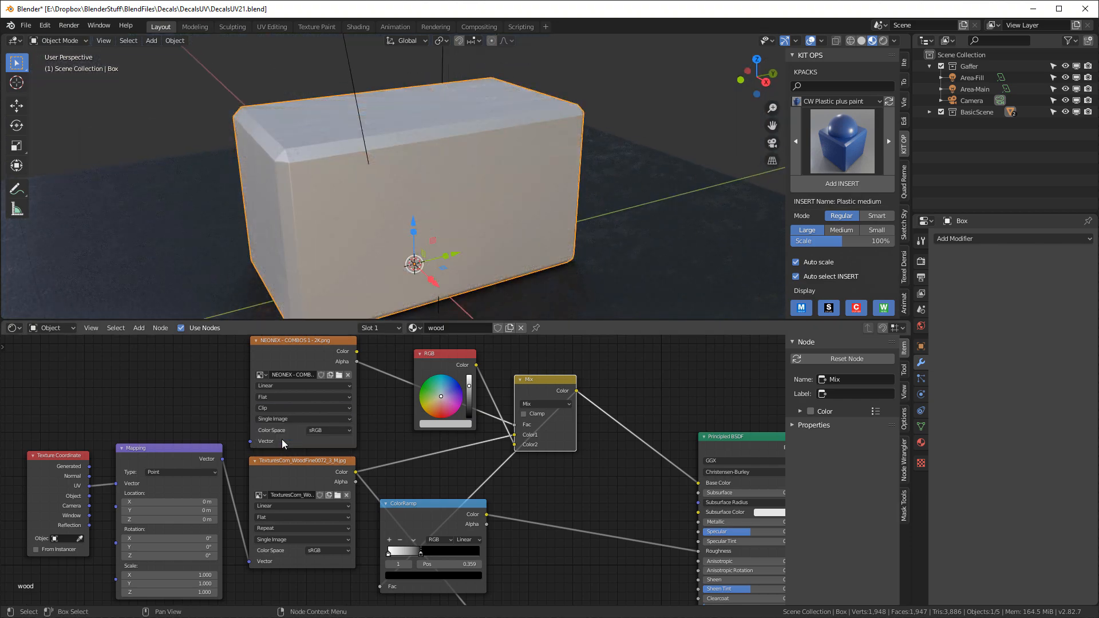
pyautogui.moveTo(543, 128); pyautogui.dragTo(483, 266, button='middle')
# Add a UV Map node beside the decal image and connect its UV output to the image's Vector input
pyautogui.scroll(-2, 385, 408)
pyautogui.click(287, 349)
pyautogui.hotkey('shift', 'a')
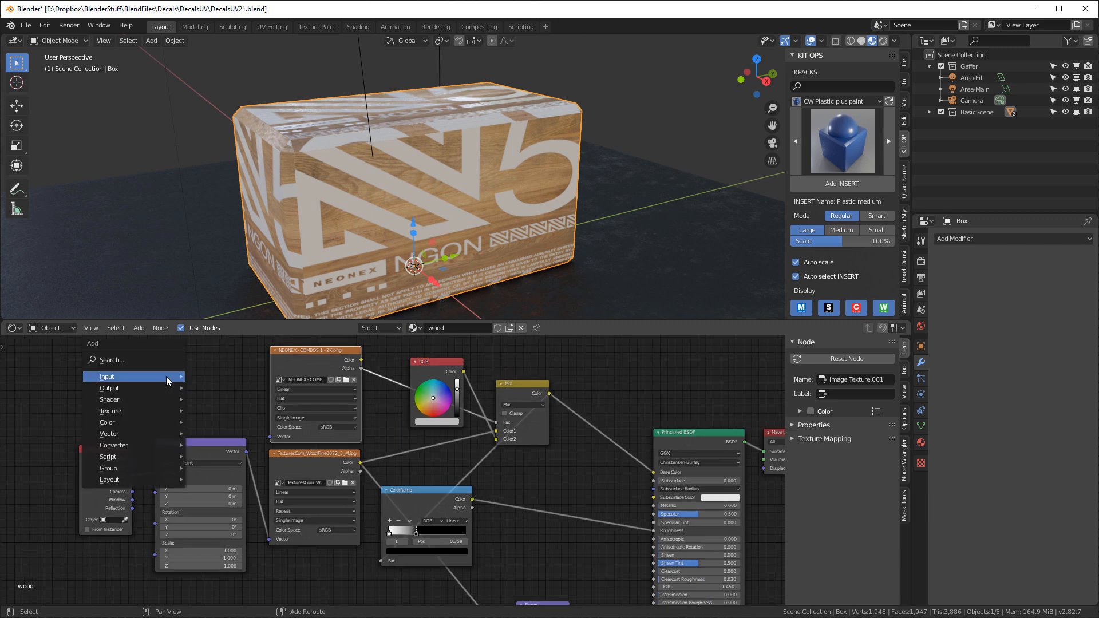
pyautogui.moveTo(167, 377)
pyautogui.click(213, 326)
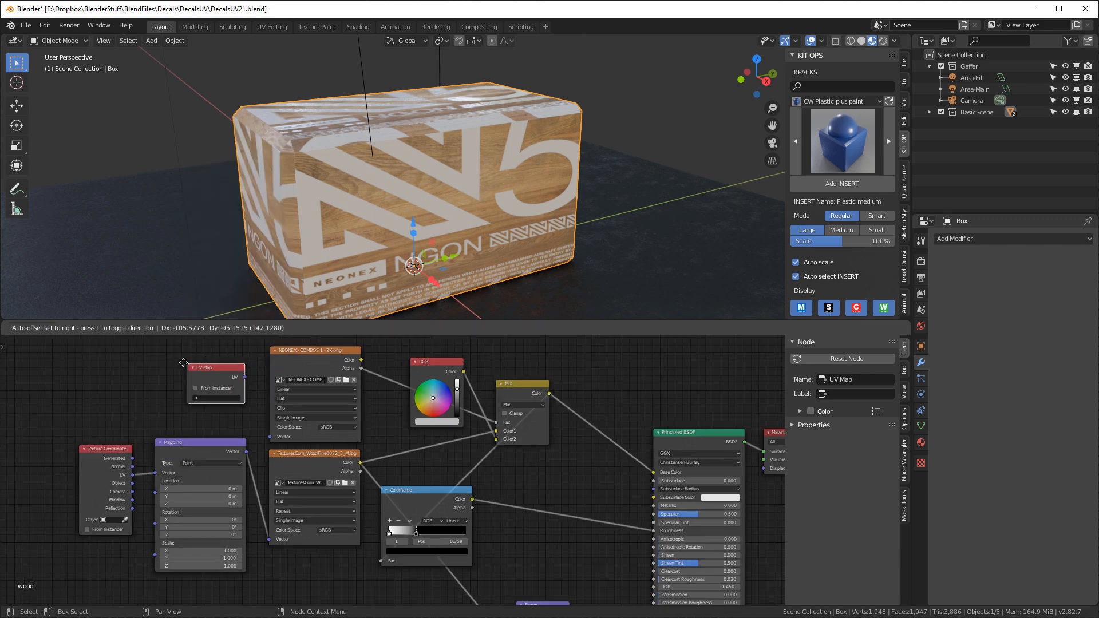
pyautogui.click(234, 381)
pyautogui.moveTo(235, 373); pyautogui.dragTo(271, 437)
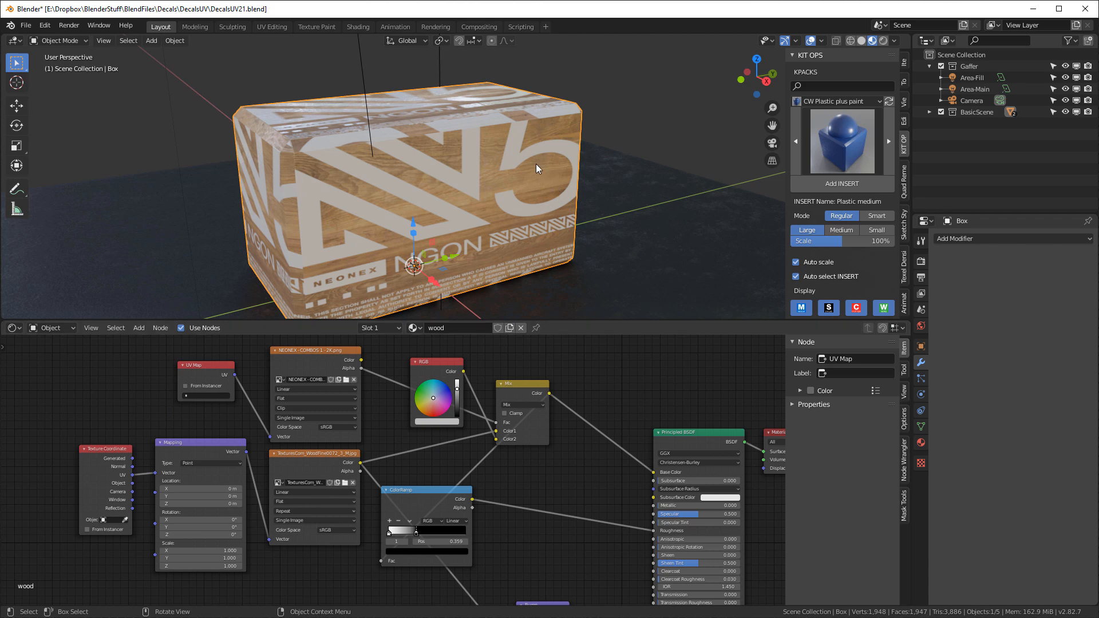
# In the UV Editing workspace, add a second UV map to the box and name it DecalUV
pyautogui.click(266, 26)
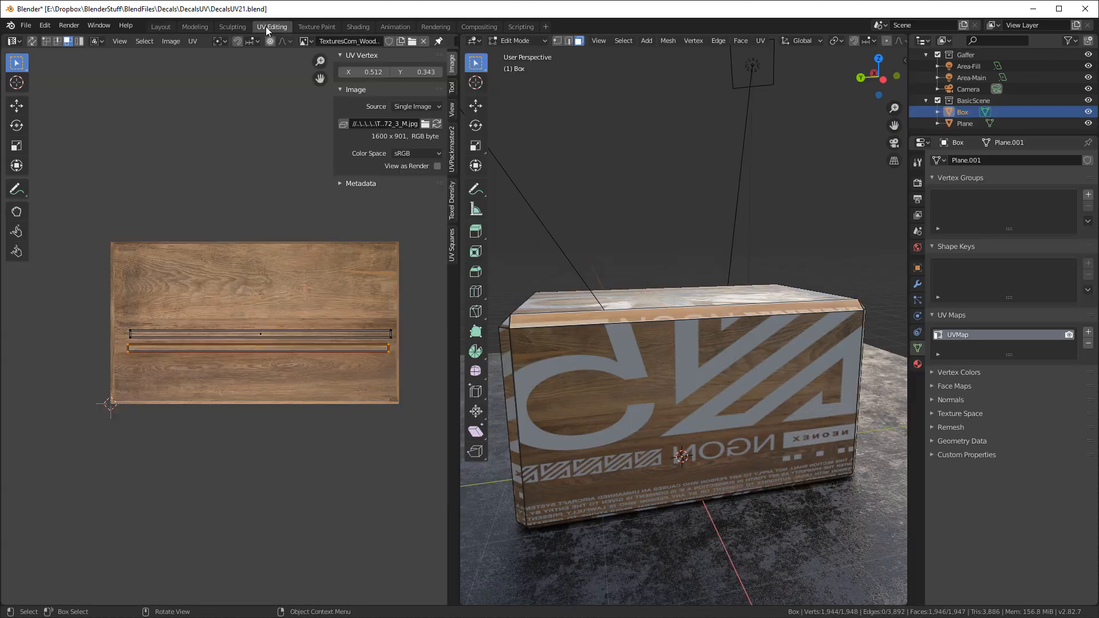
pyautogui.click(1088, 333)
pyautogui.doubleClick(994, 347)
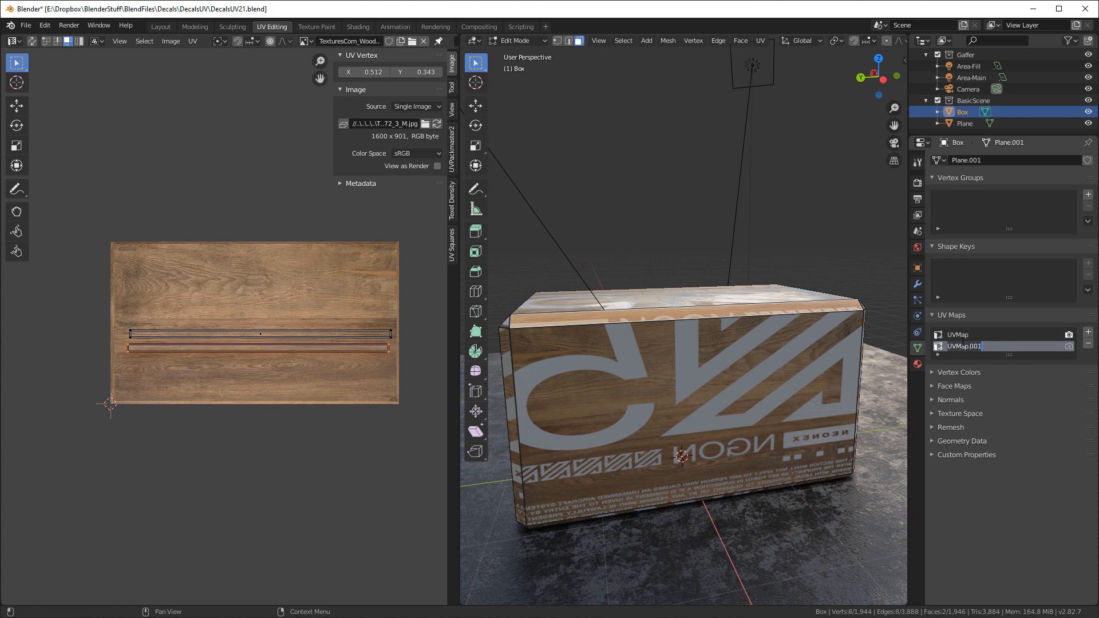
pyautogui.write('D')
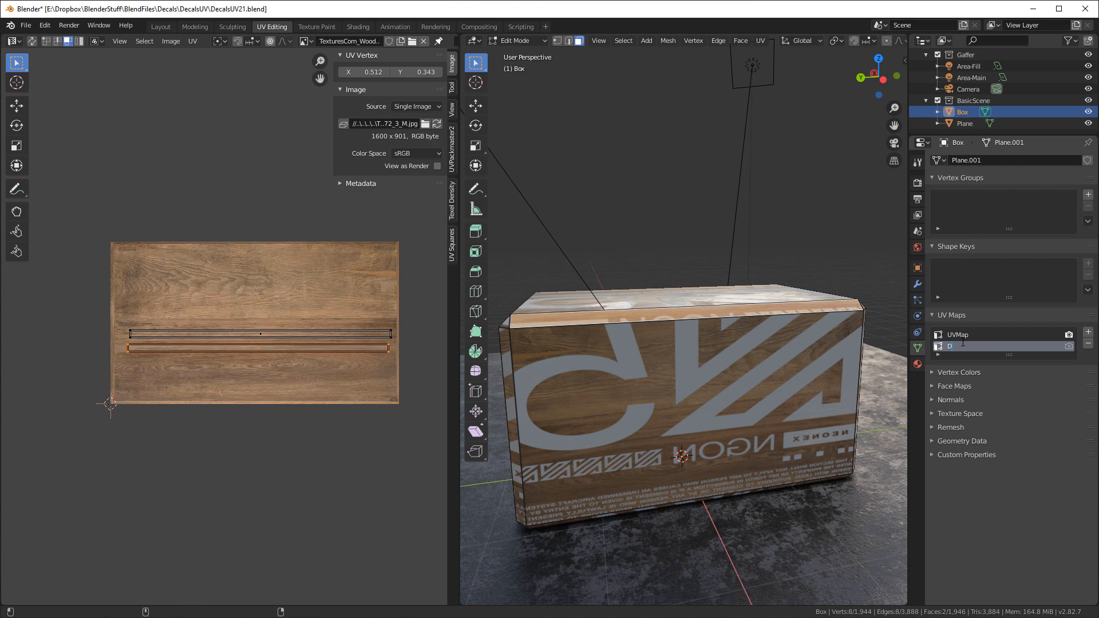
pyautogui.write('ecalUV')
pyautogui.press('Return')
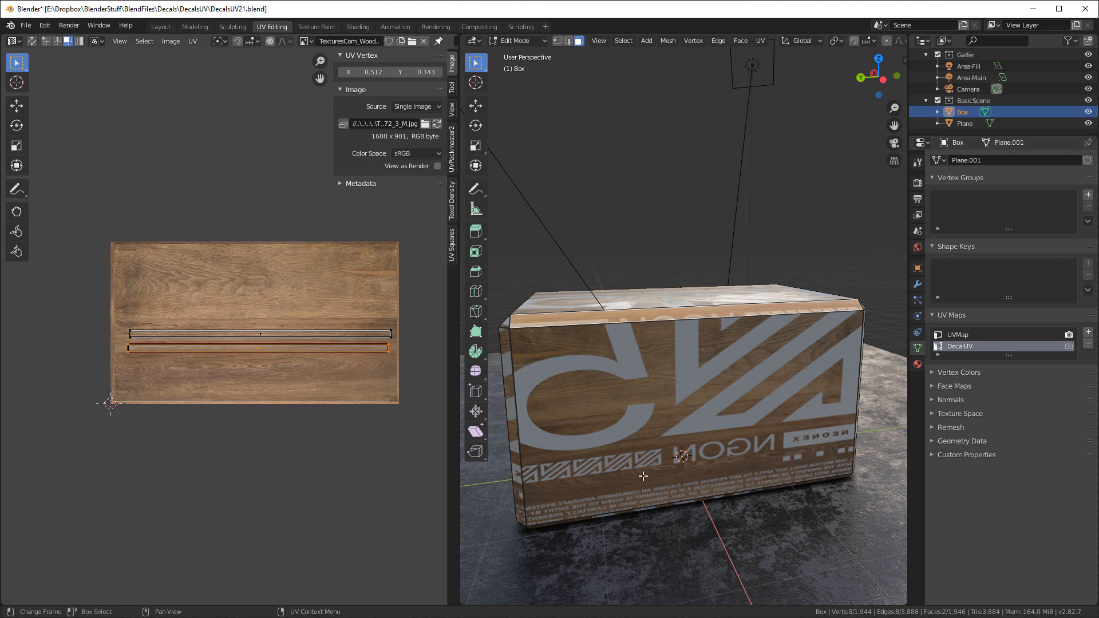
# View the DecalUV layout over the NEONEX - COMBOS 1 - 2K.png image in the UV editor
pyautogui.click(970, 335)
pyautogui.click(962, 347)
pyautogui.click(308, 42)
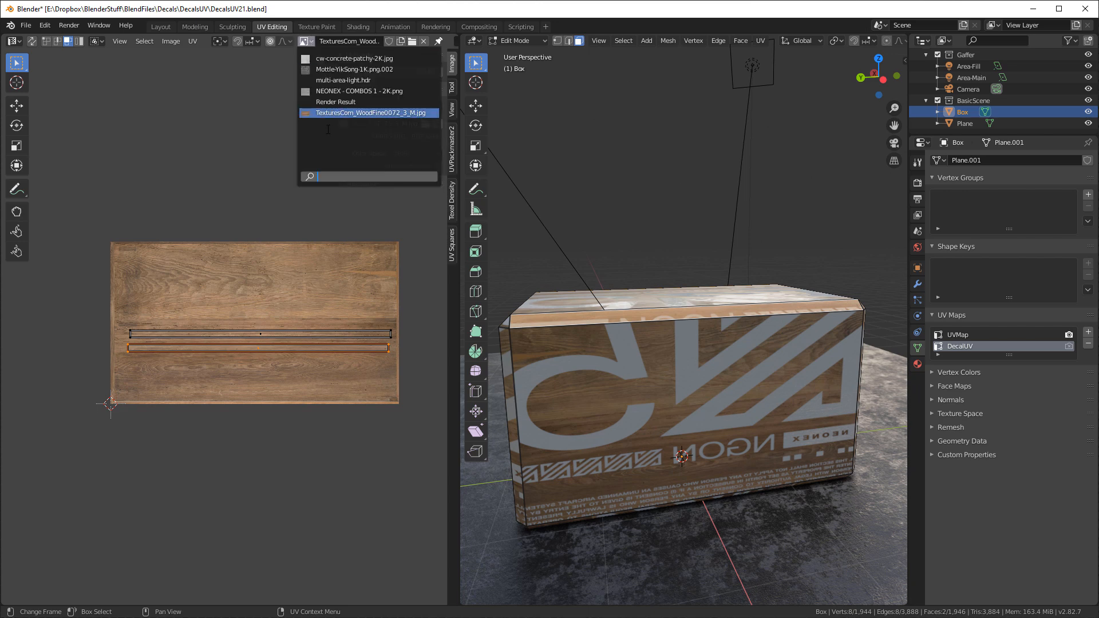
pyautogui.click(343, 91)
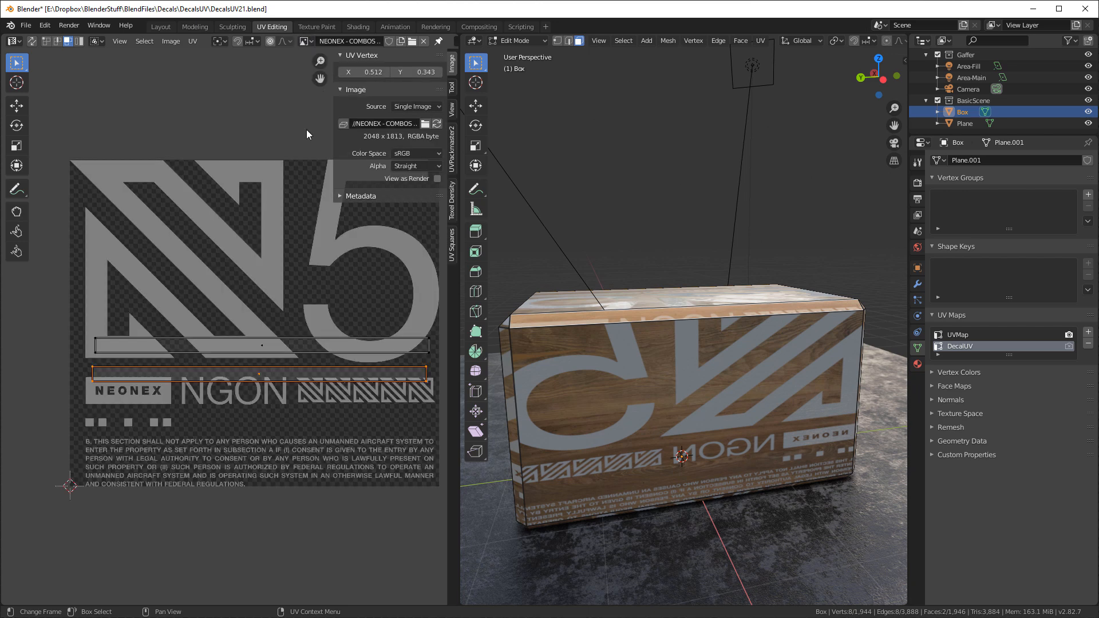
pyautogui.moveTo(299, 224); pyautogui.dragTo(288, 256, button='middle')
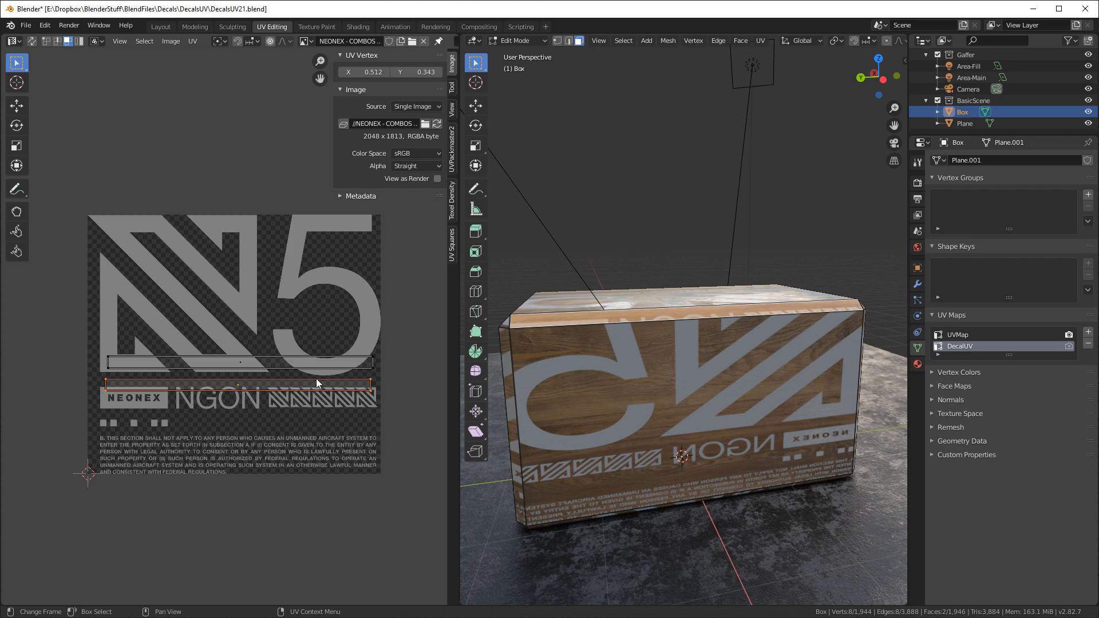
pyautogui.scroll(1, 228, 329)
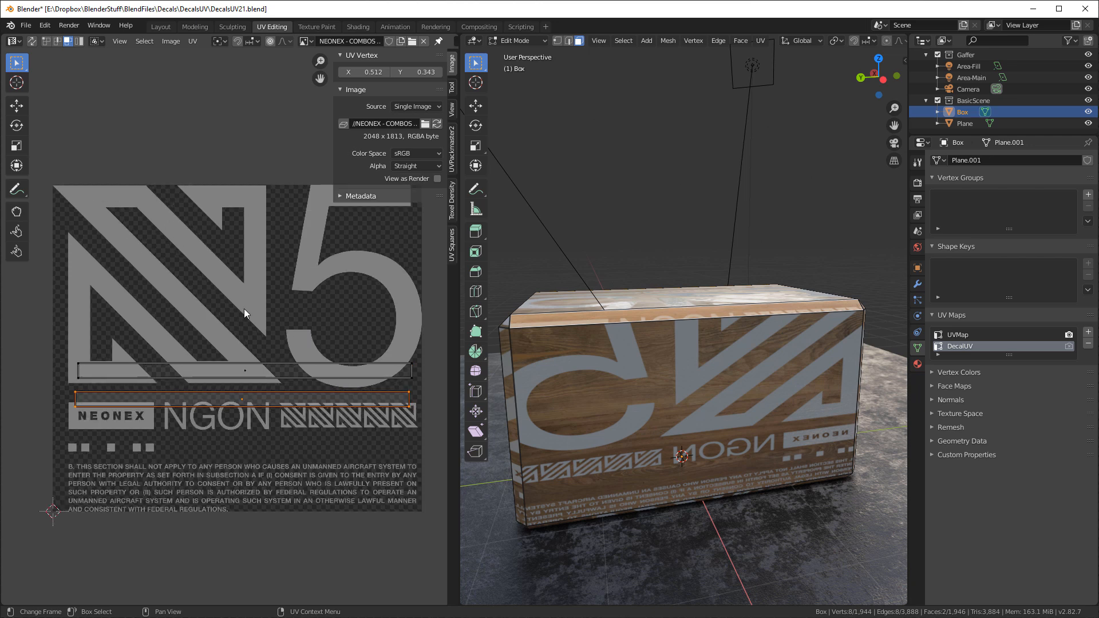
pyautogui.moveTo(246, 288); pyautogui.dragTo(243, 311, button='middle')
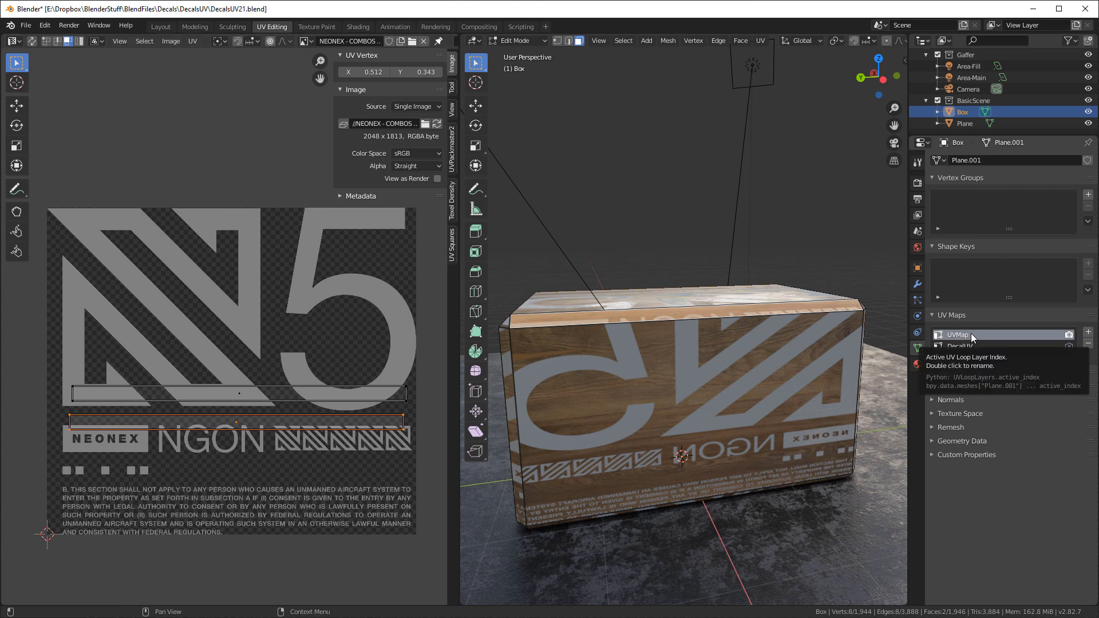
# Show the wood image in the UV editor with UVMap active and calculate the selected box face's texel density
pyautogui.click(305, 41)
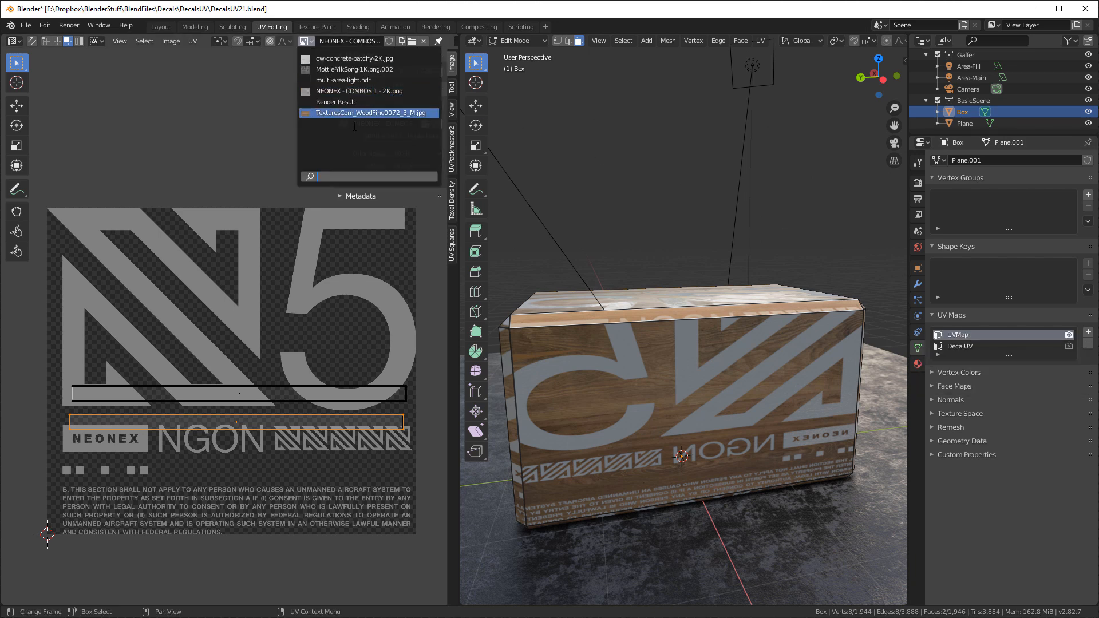
pyautogui.click(366, 113)
pyautogui.click(452, 202)
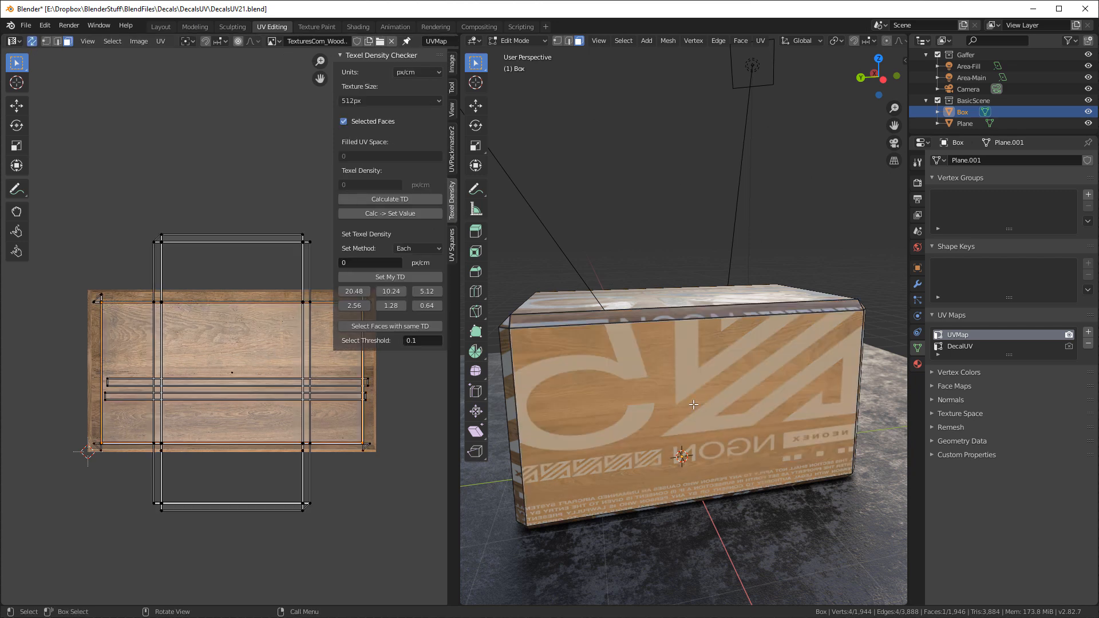
pyautogui.click(385, 201)
# Show the NEONEX decal image for DecalUV and unwrap all the box's faces with Cube Projection
pyautogui.click(276, 43)
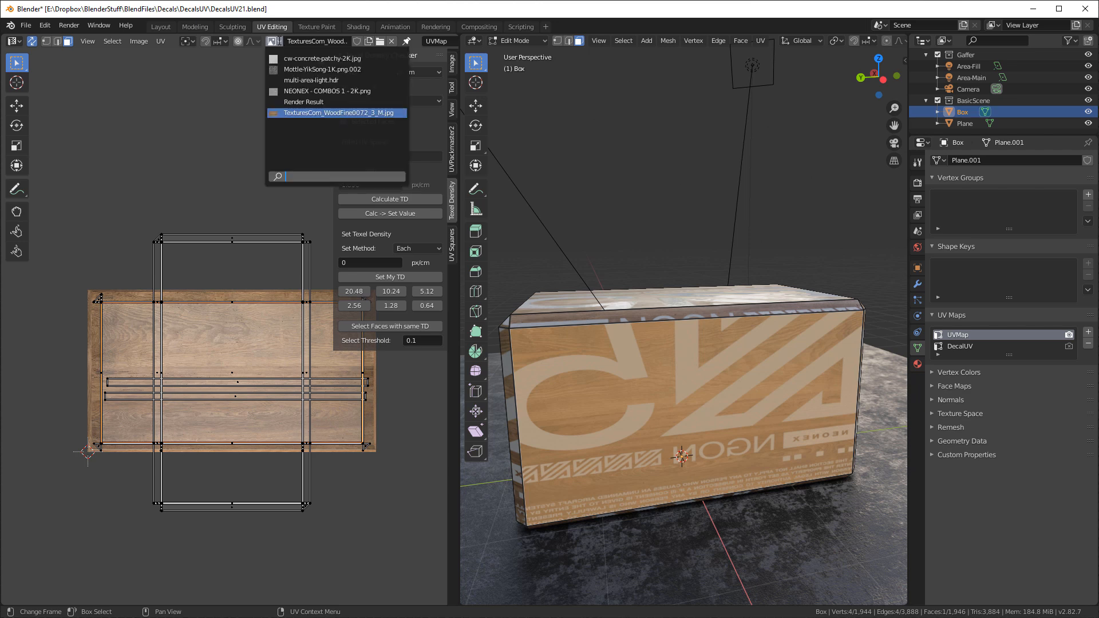
pyautogui.click(297, 88)
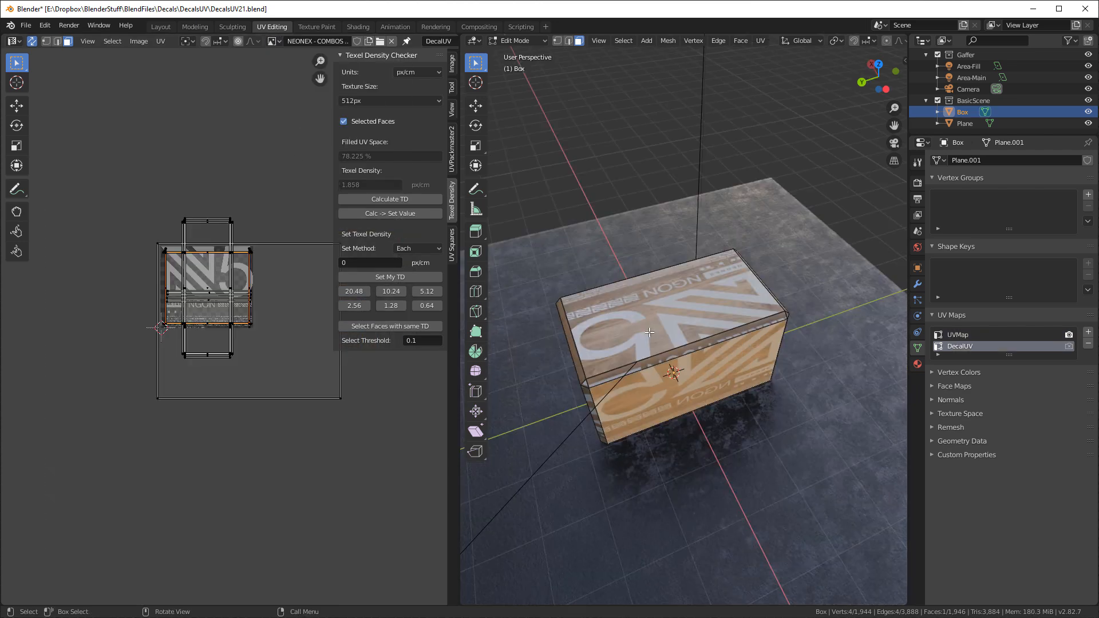
pyautogui.press('a')
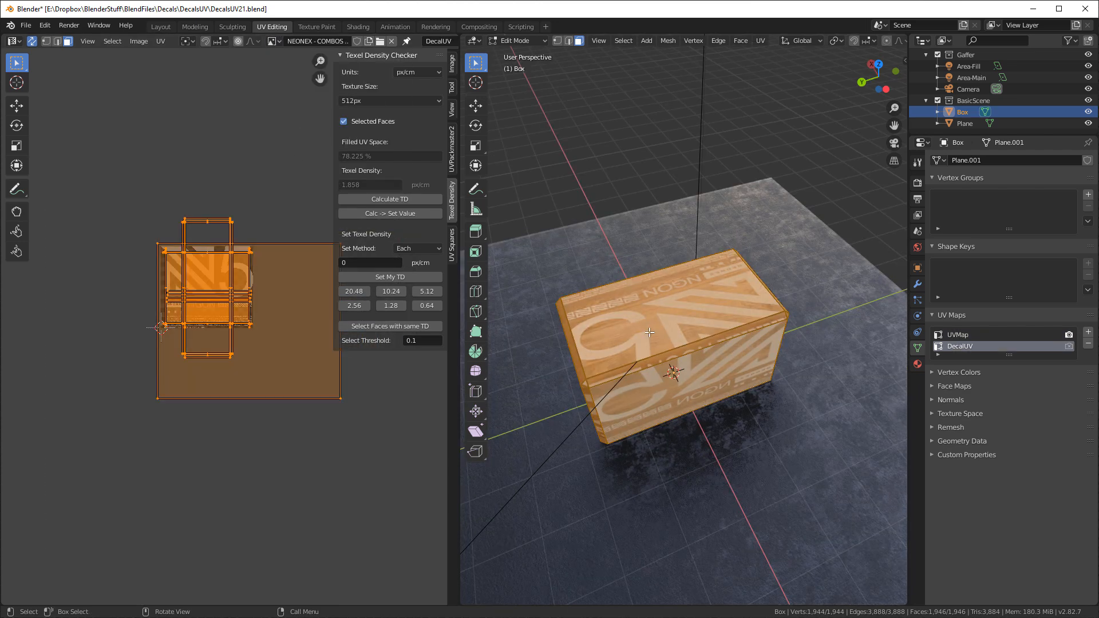
pyautogui.press('u')
pyautogui.click(705, 332)
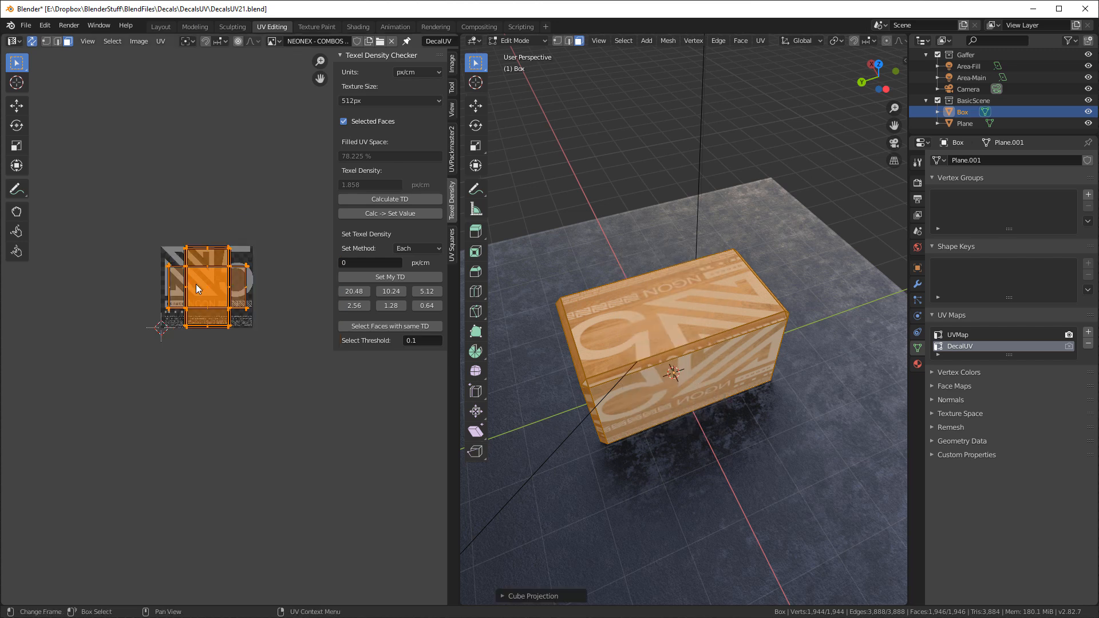
# Move all the box's DecalUV islands above the decal image so they clear it, and end the full selection
pyautogui.press('g')
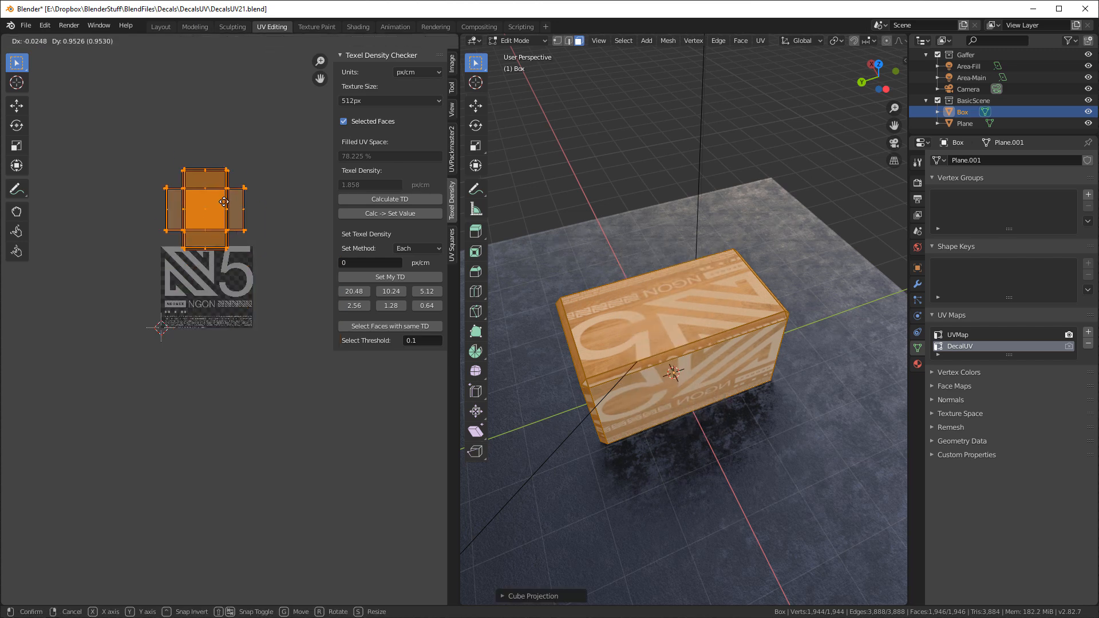
pyautogui.click(233, 205)
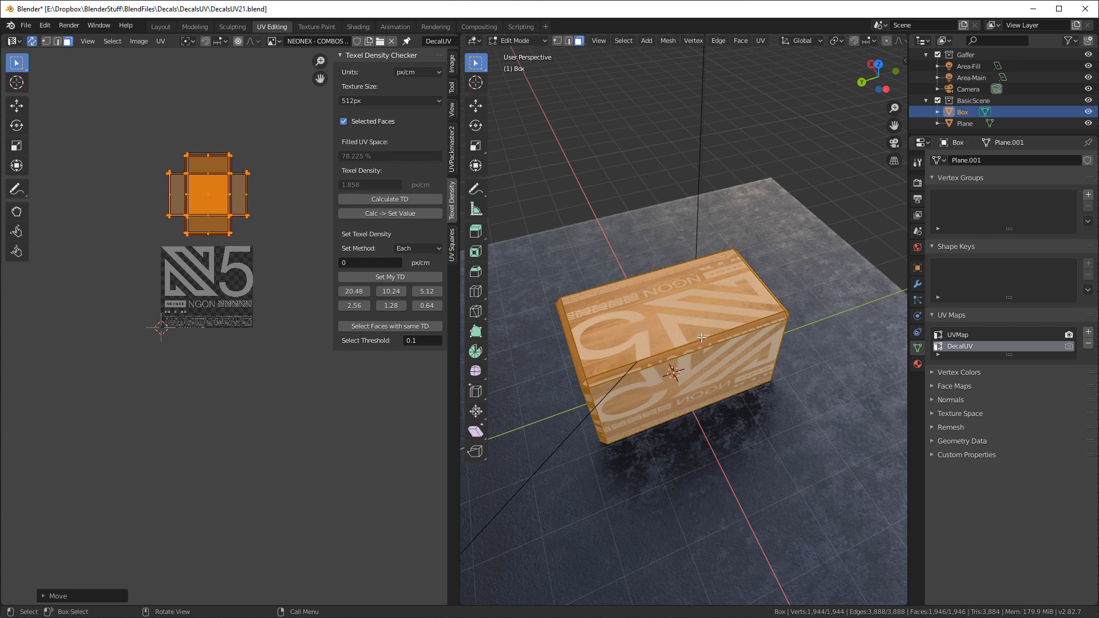
pyautogui.click(606, 179)
# Back in the Layout workspace, set the UV Map node to DecalUV
pyautogui.click(161, 28)
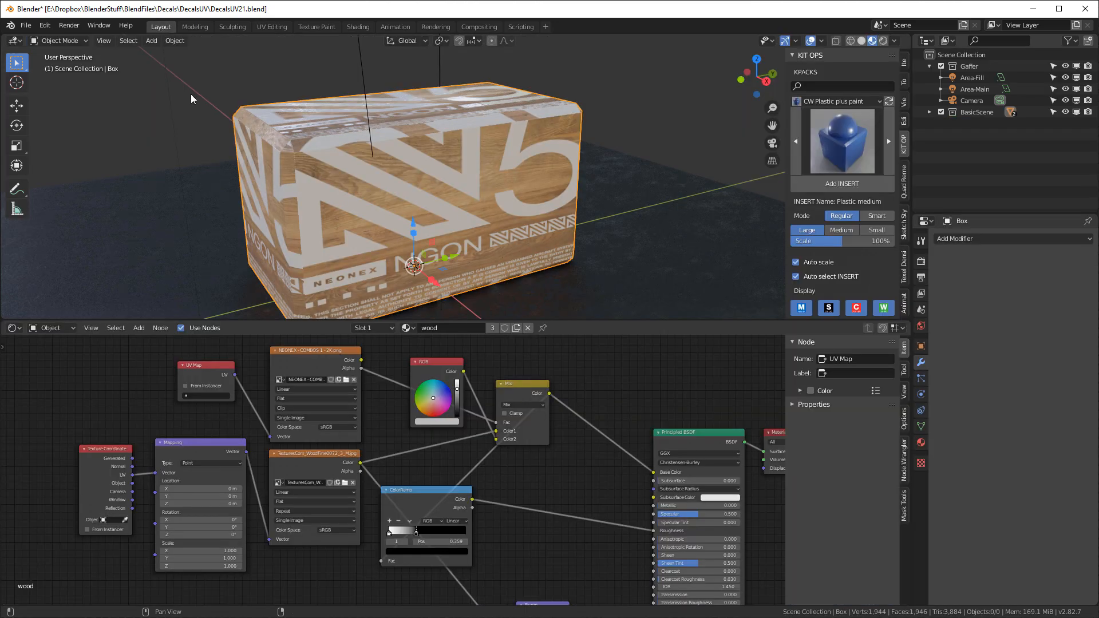
pyautogui.click(207, 395)
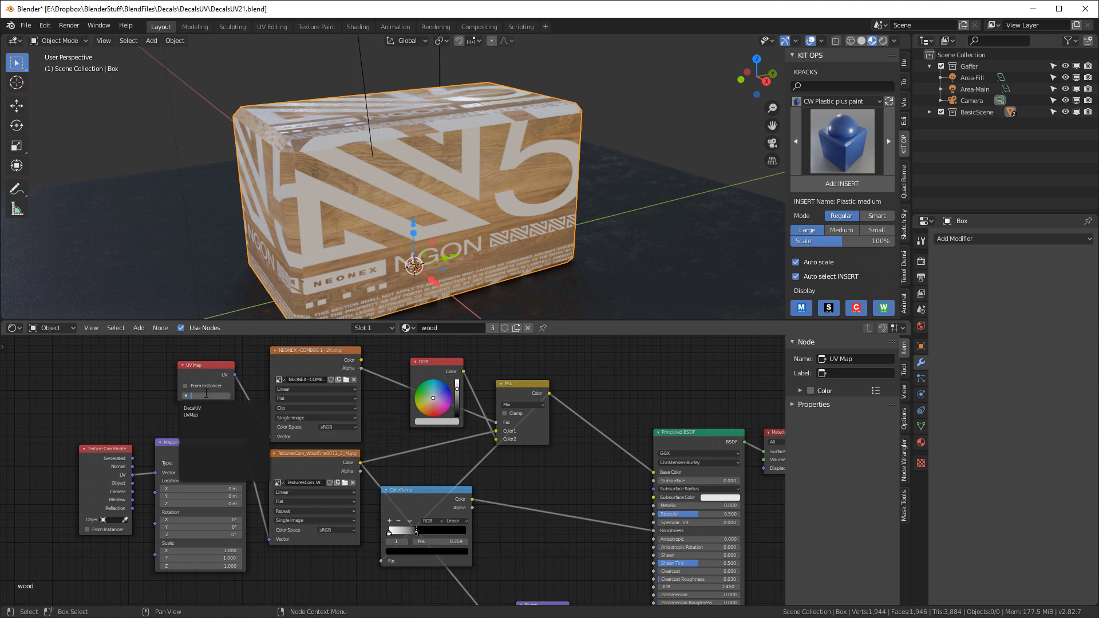
pyautogui.click(195, 408)
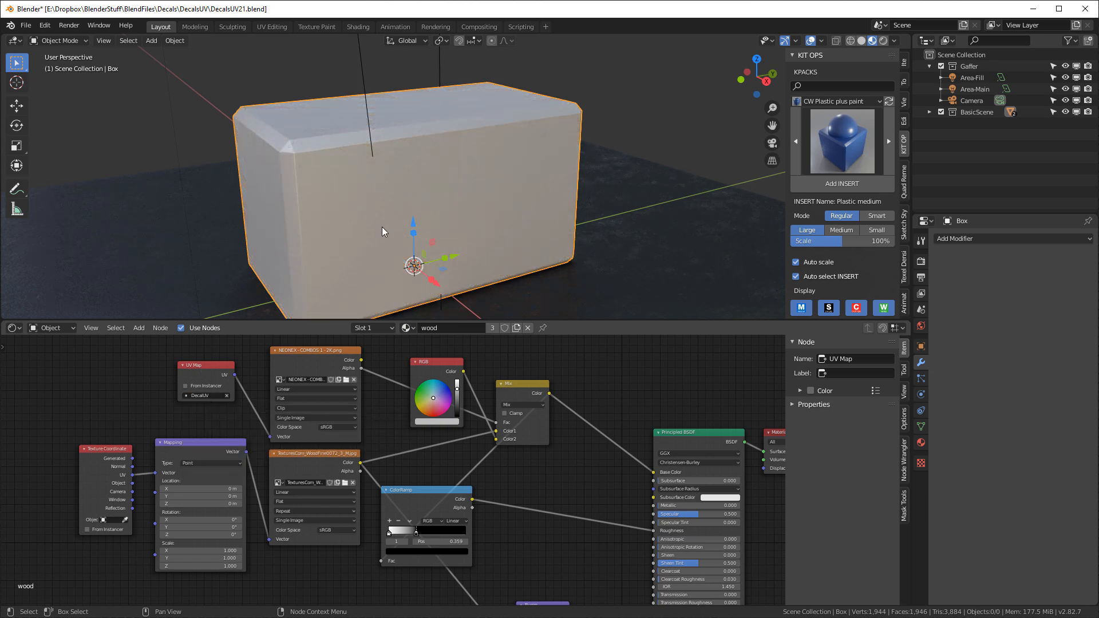
pyautogui.moveTo(499, 121)
pyautogui.mouseDown(button='middle')
pyautogui.moveTo(494, 194)
pyautogui.moveTo(499, 138)
pyautogui.mouseUp(button='middle')
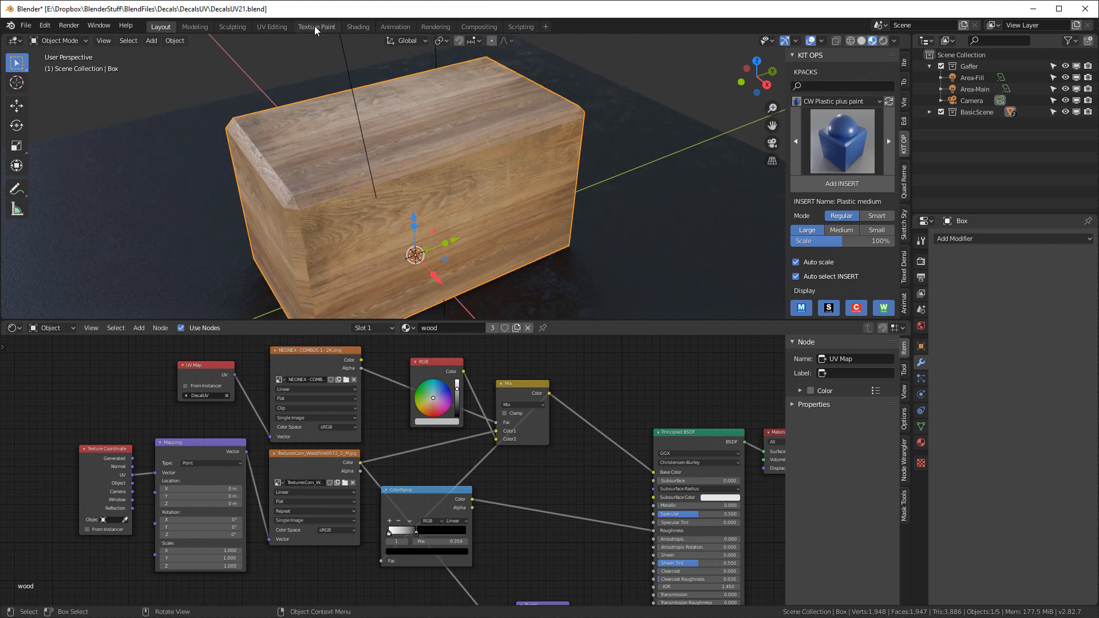
# Back in the UV Editing workspace, rotate the top face's DecalUV island 90 degrees and move it over the decal image's upper part
pyautogui.click(272, 27)
pyautogui.click(677, 304)
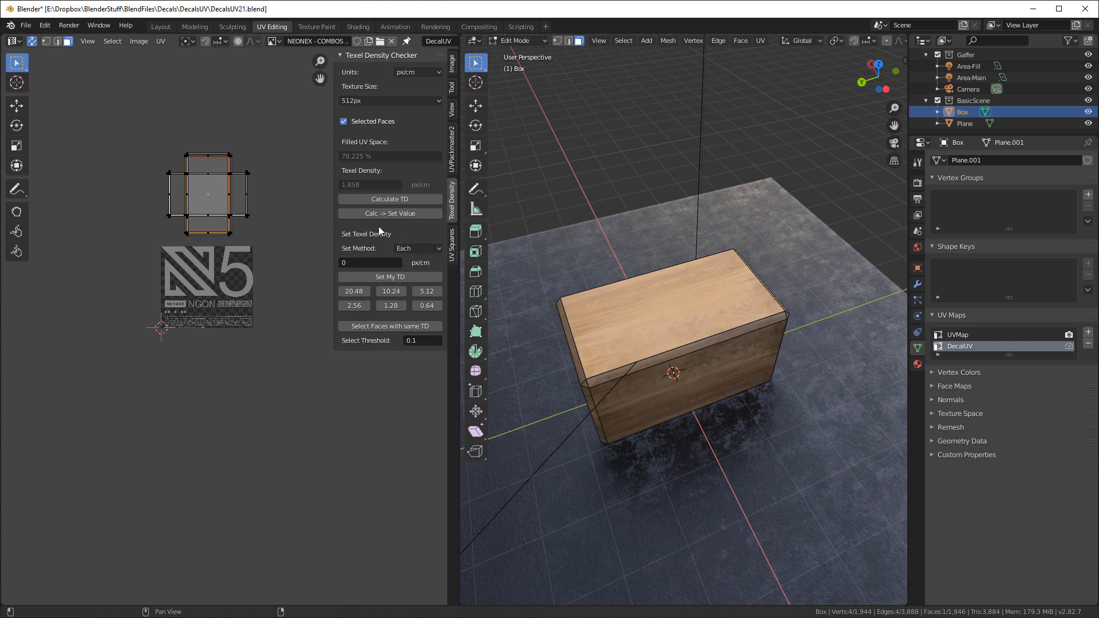
pyautogui.press('r')
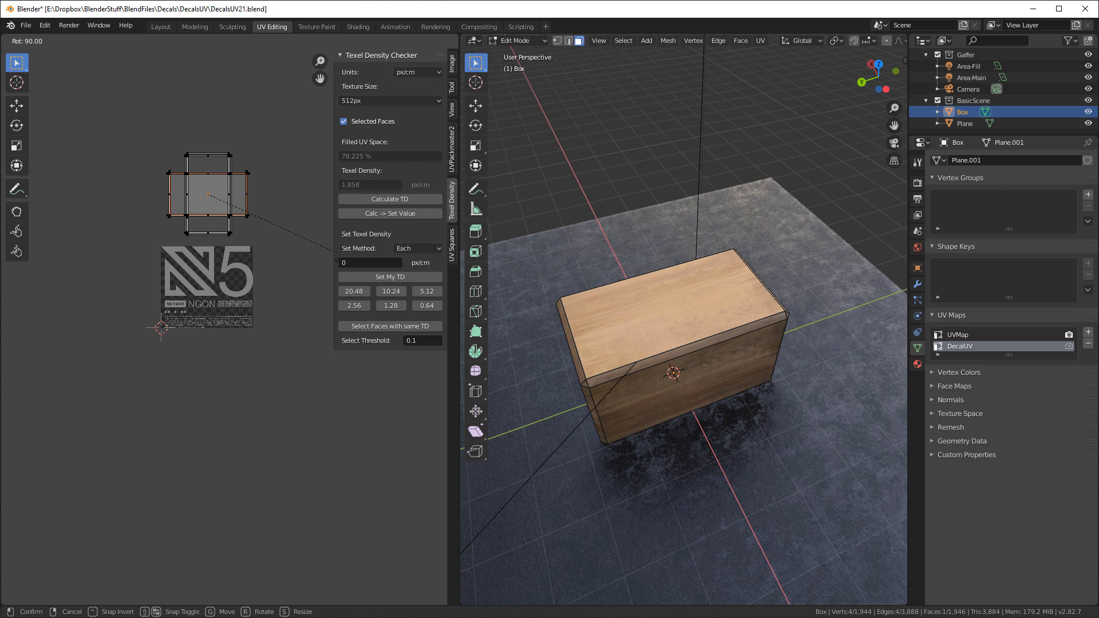
pyautogui.click(258, 217)
pyautogui.press('g')
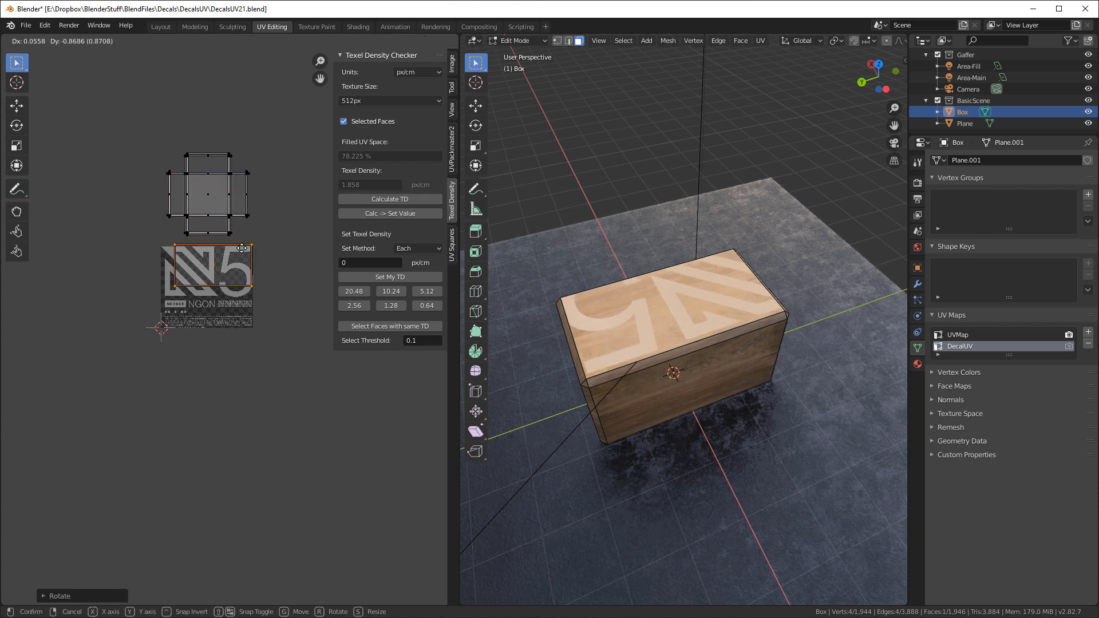
pyautogui.click(229, 249)
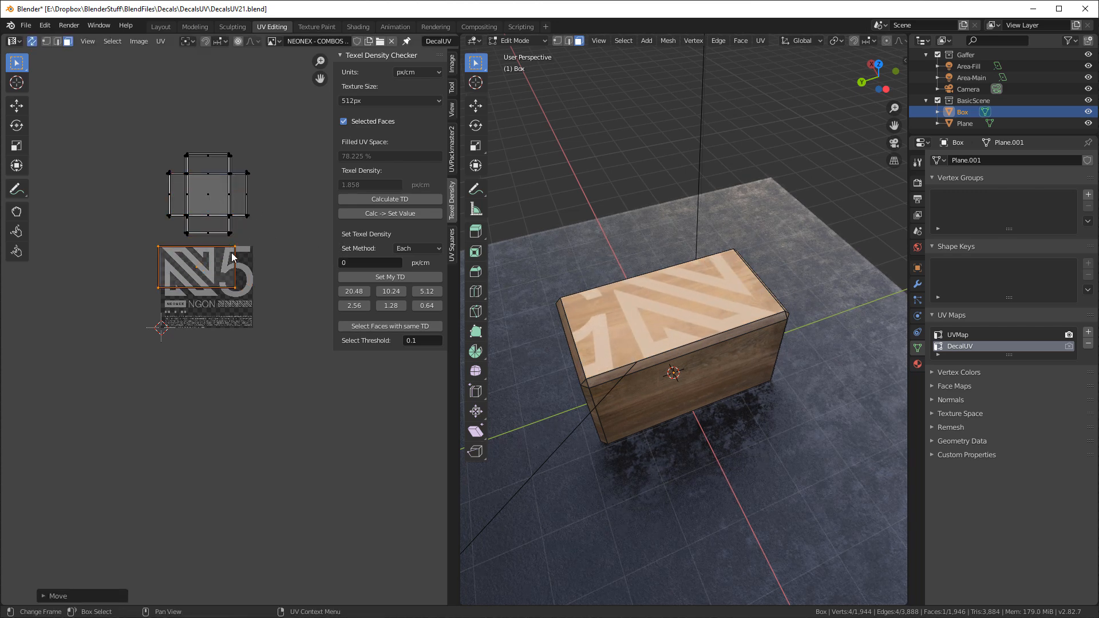
# Enlarge the top face's DecalUV island until the decal fits in one corner, align it there, and calculate its texel density
pyautogui.press('s')
pyautogui.click(308, 213)
pyautogui.press('g')
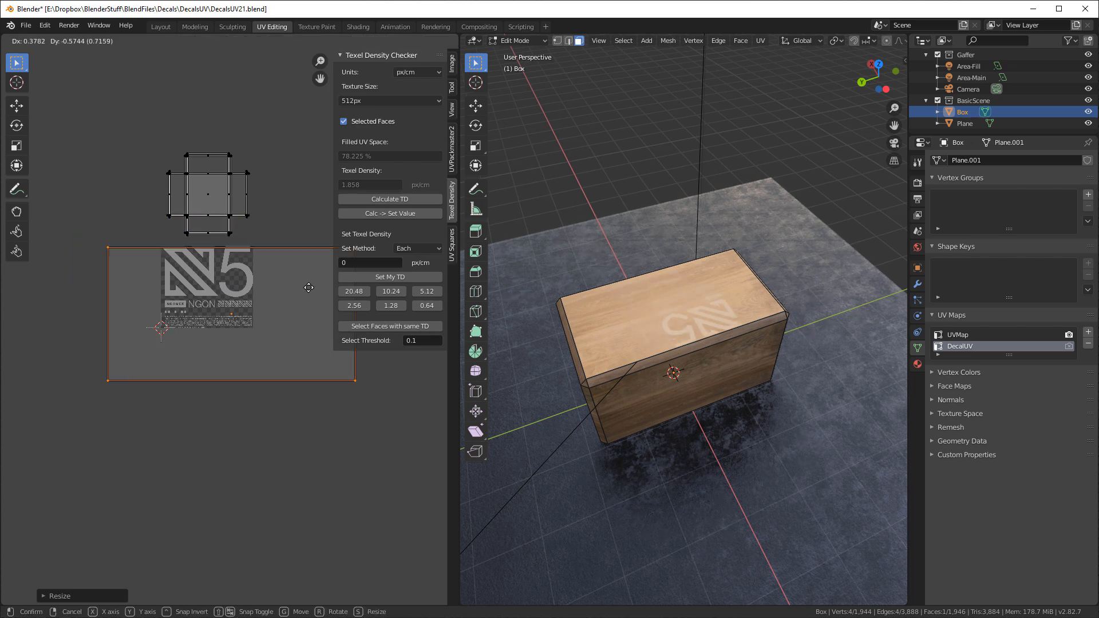
pyautogui.click(282, 332)
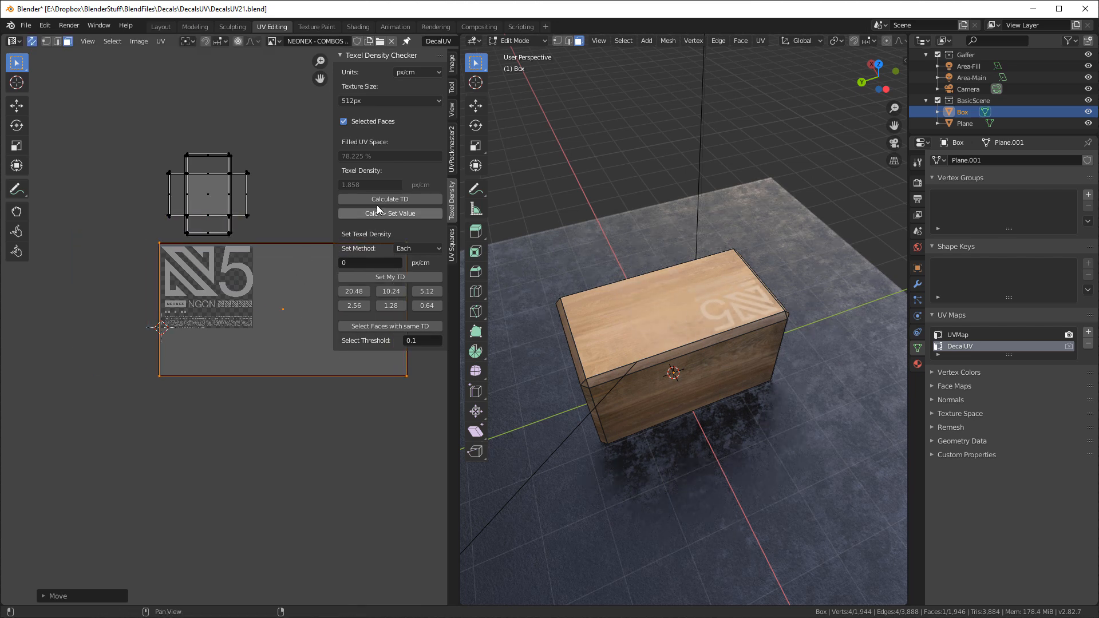
pyautogui.click(392, 201)
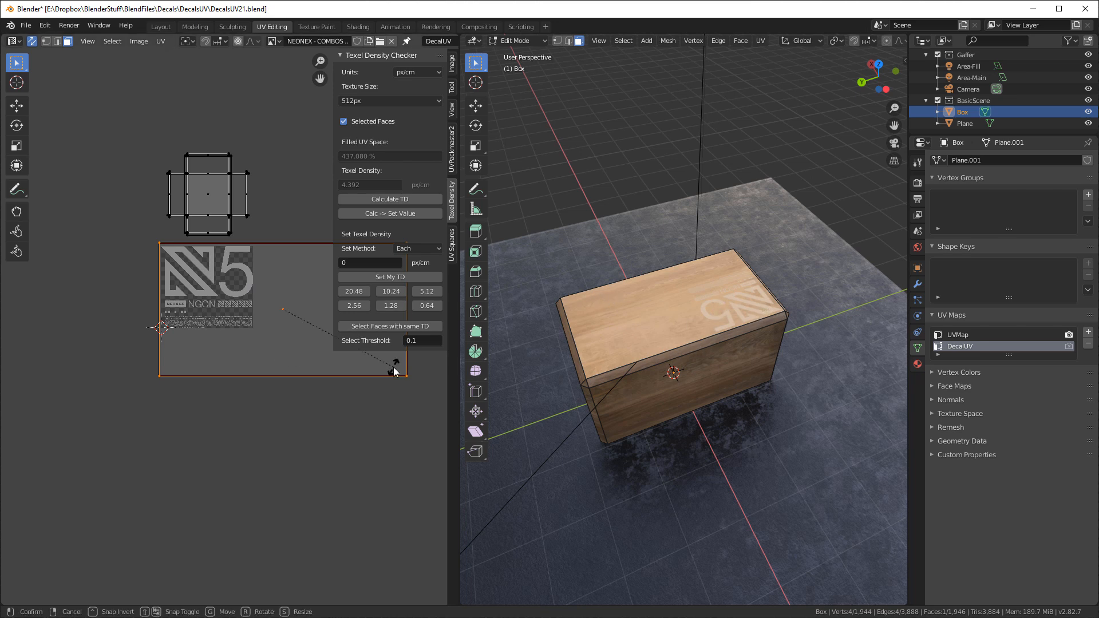
# Rotate the top face's DecalUV island 180 degrees and nudge it so its edge lines up with the decal image
pyautogui.press('r')
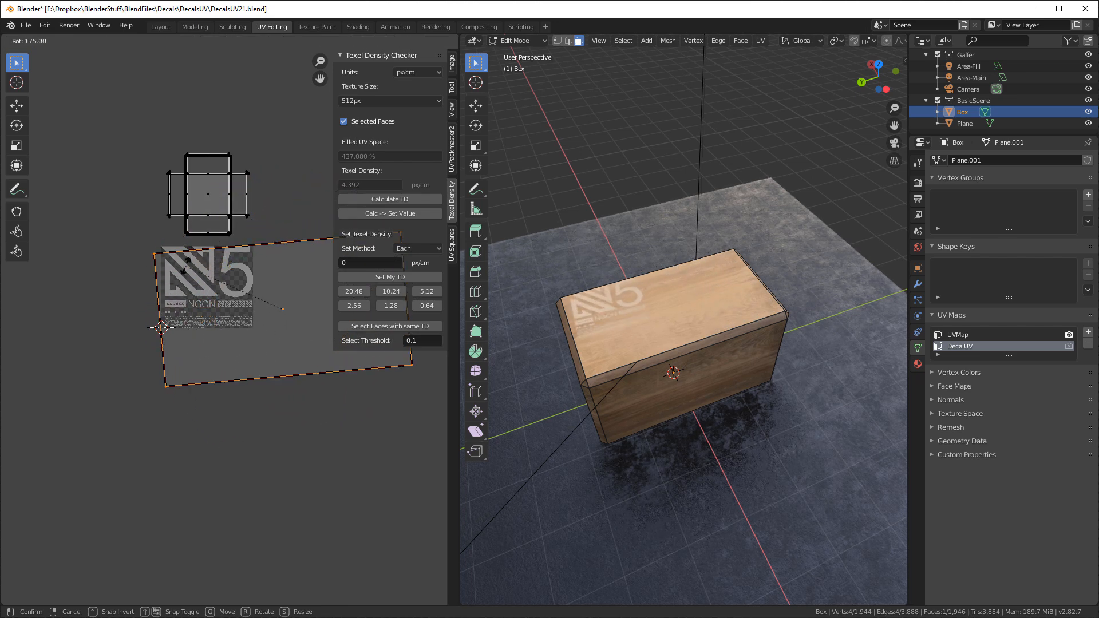
pyautogui.click(262, 319)
pyautogui.press('g')
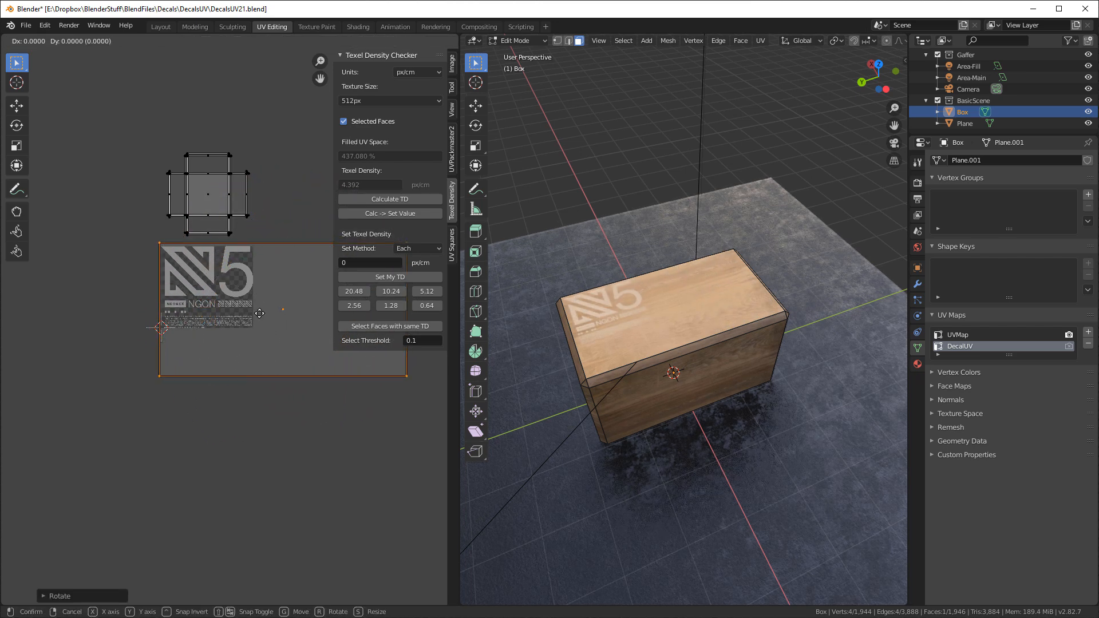
pyautogui.click(263, 319)
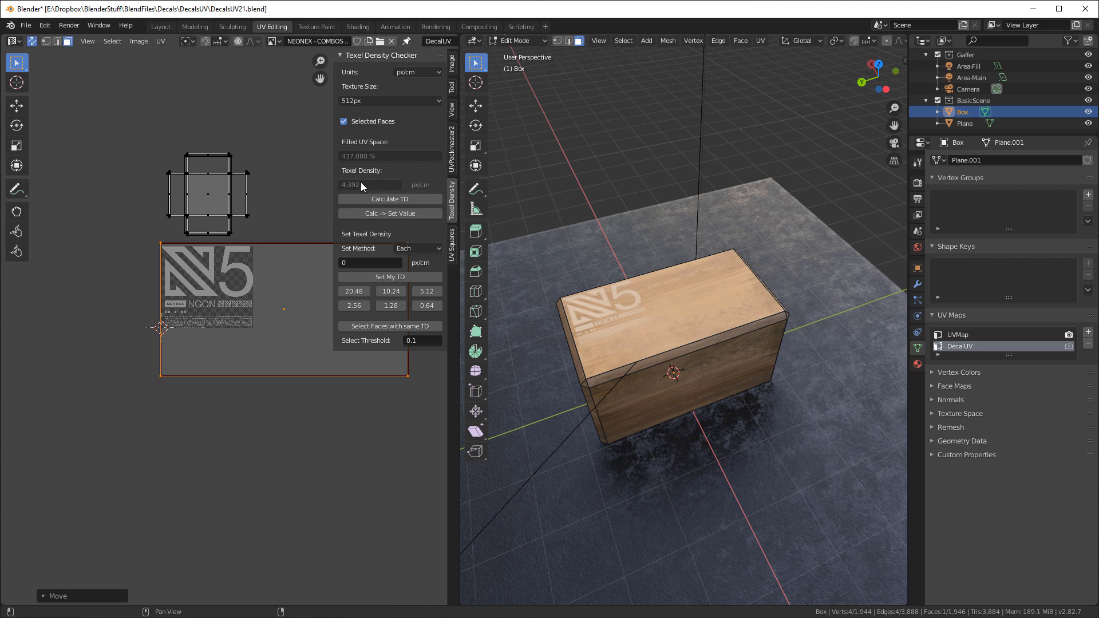
# Check the top face's texel density in UVMap at 1024px, return to DecalUV, and inspect the decal on the box top up close
pyautogui.click(958, 335)
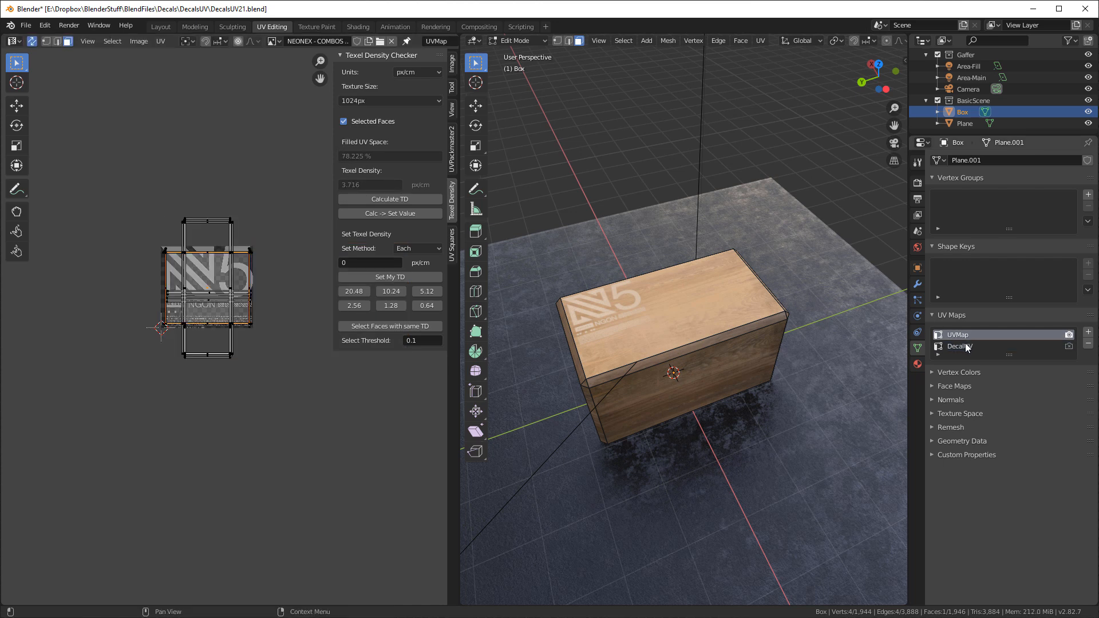
pyautogui.click(969, 348)
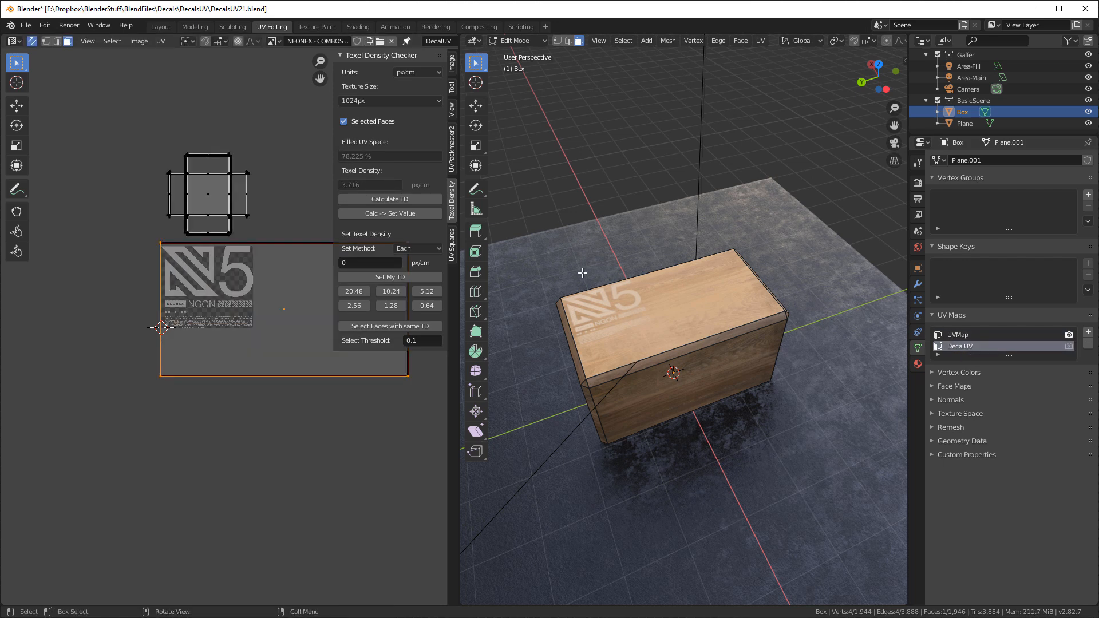
pyautogui.scroll(6, 585, 272)
pyautogui.scroll(-3, 617, 280)
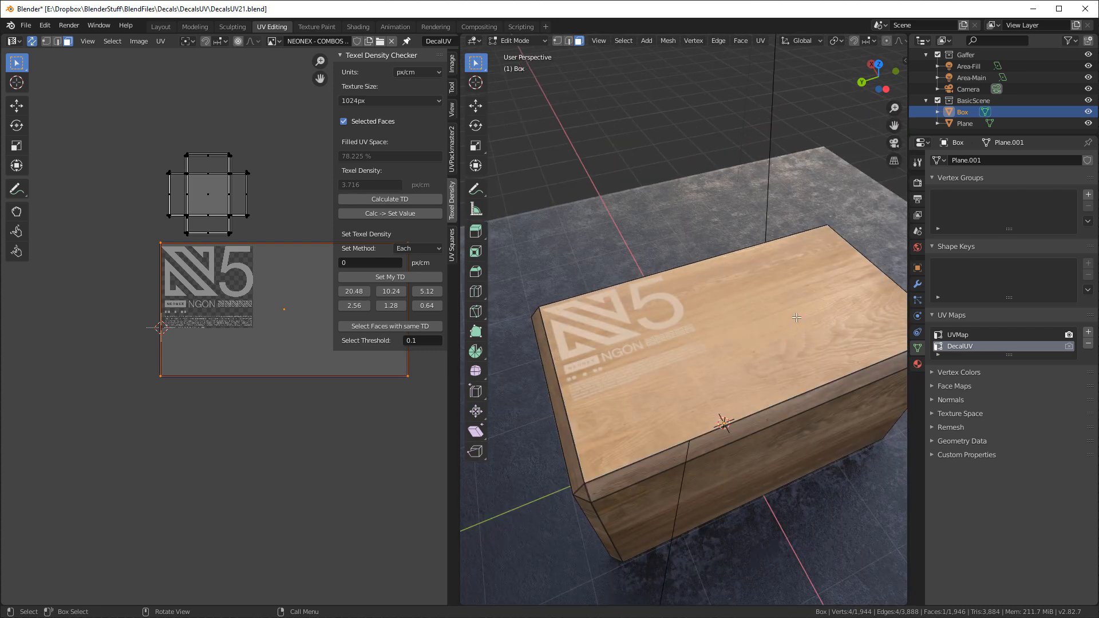
pyautogui.moveTo(658, 342); pyautogui.dragTo(670, 354, button='middle')
pyautogui.scroll(6, 608, 417)
pyautogui.scroll(-6, 622, 425)
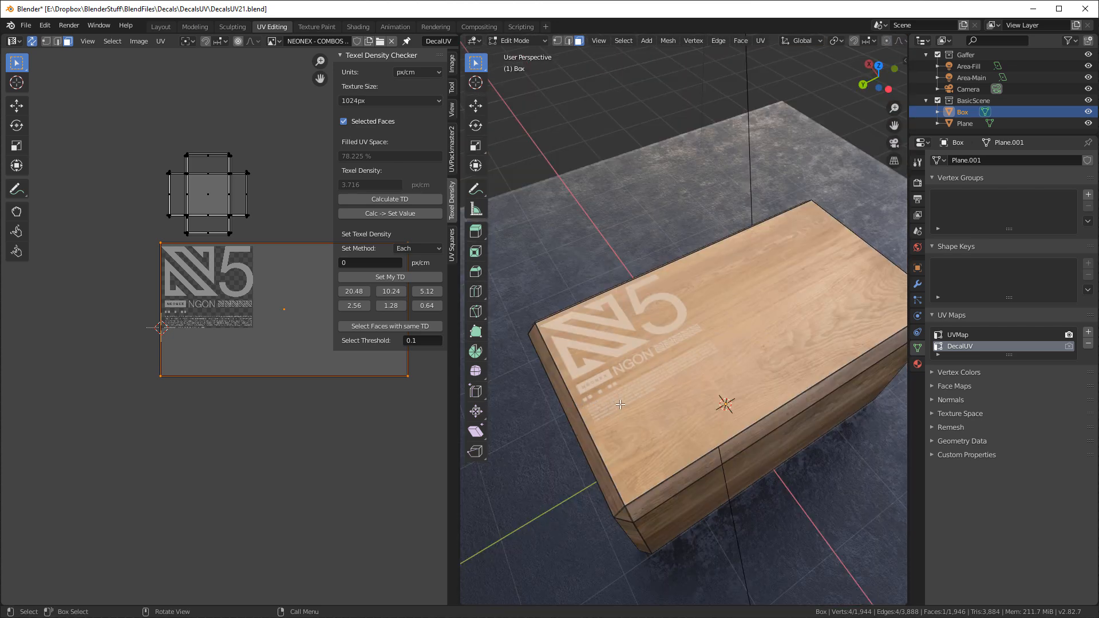
# Add a lengthwise loop cut through the middle of the box's top, just below the NEONEX NGON lettering
pyautogui.hotkey('ctrl', 'r')
pyautogui.click(608, 408)
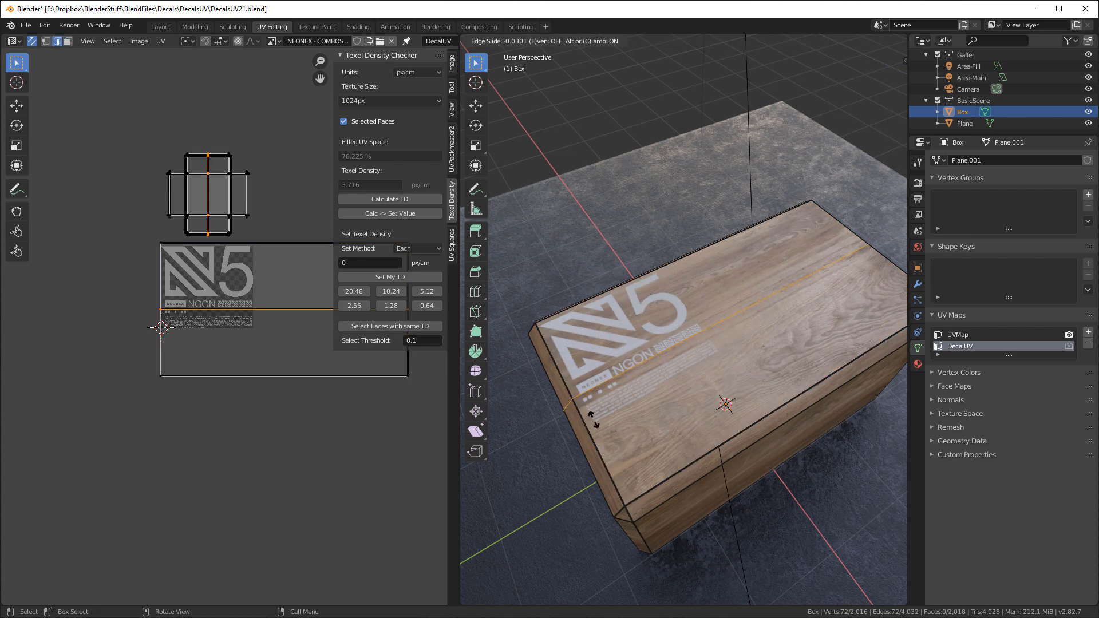
pyautogui.click(596, 421)
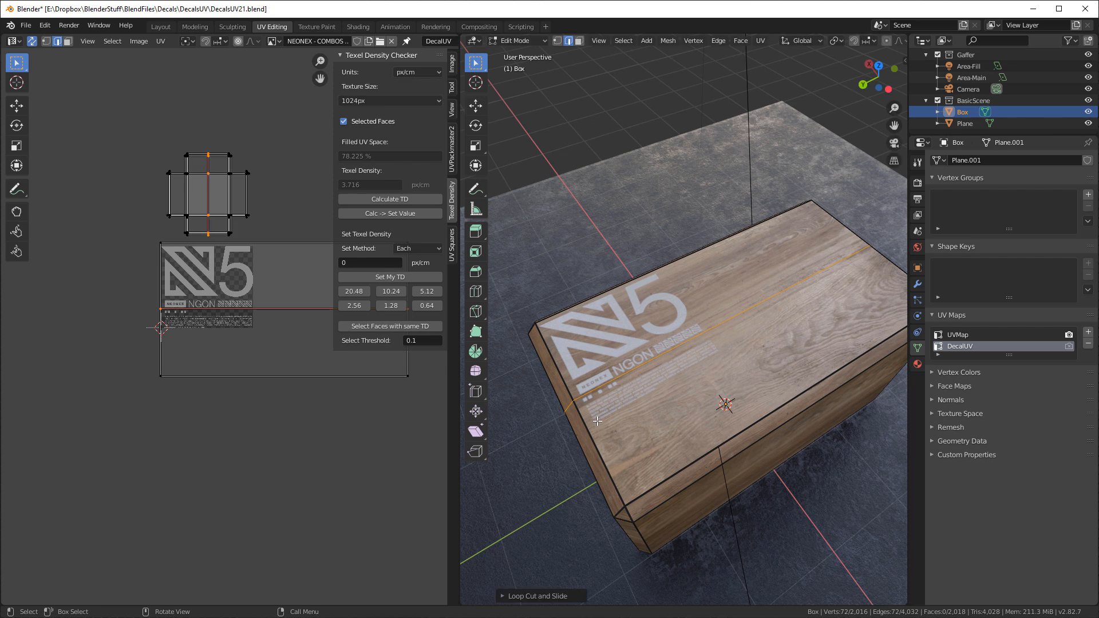
# Move the DecalUV island of the top half with the fine print down and left, putting that print at the box's other end
pyautogui.press('3')
pyautogui.click(716, 385)
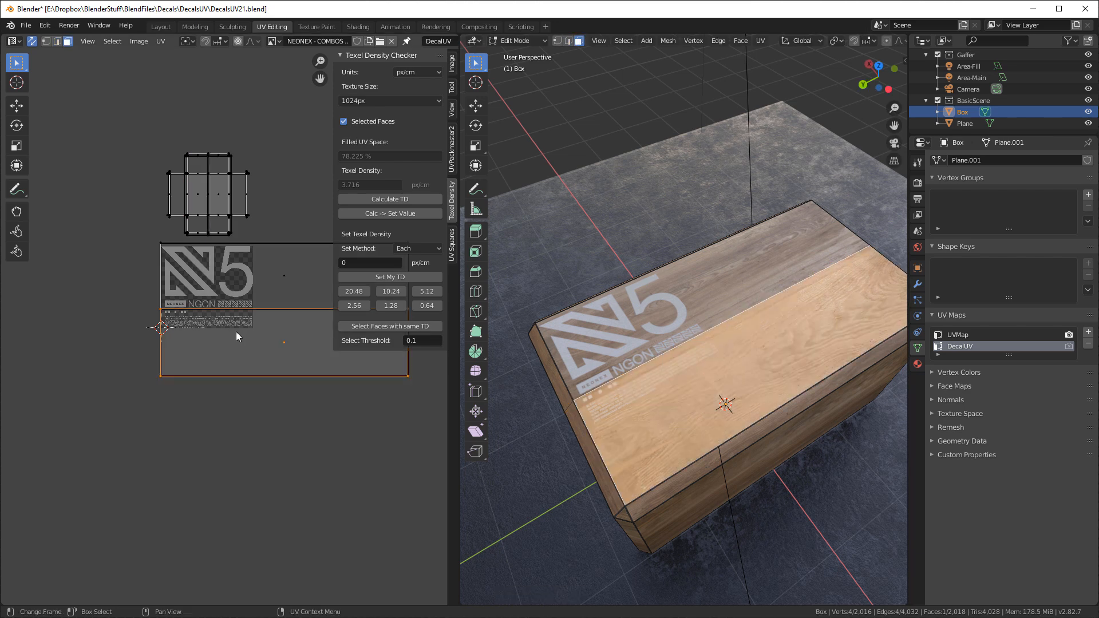
pyautogui.press('g')
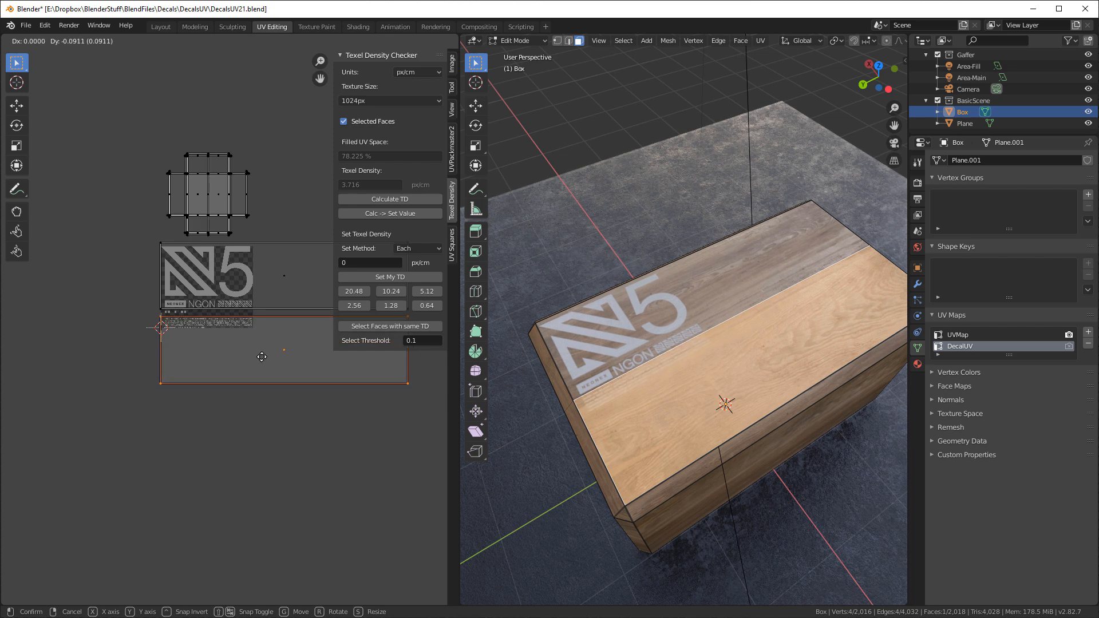
pyautogui.click(111, 354)
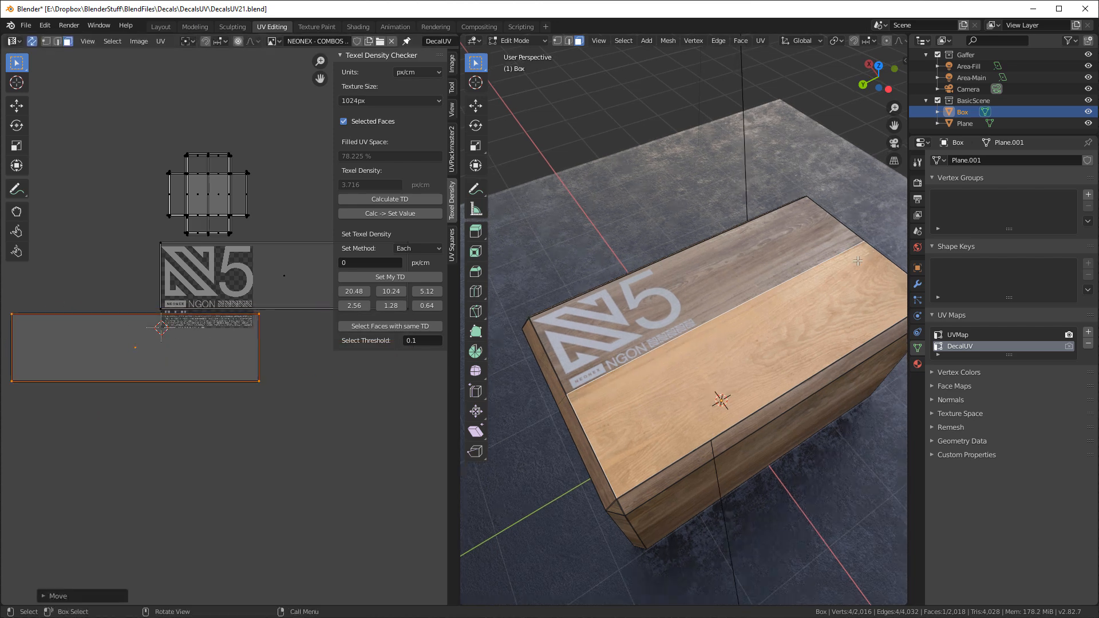
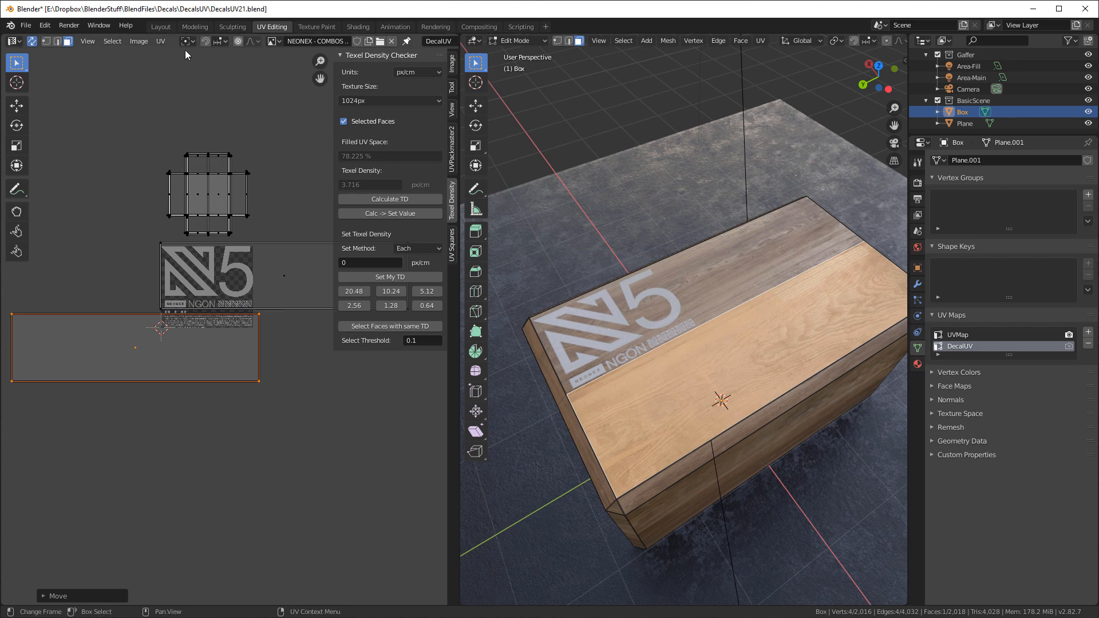
# In the Layout workspace, darken the RGB node's decal color to black, and return to UV Editing with all faces deselected
pyautogui.click(159, 27)
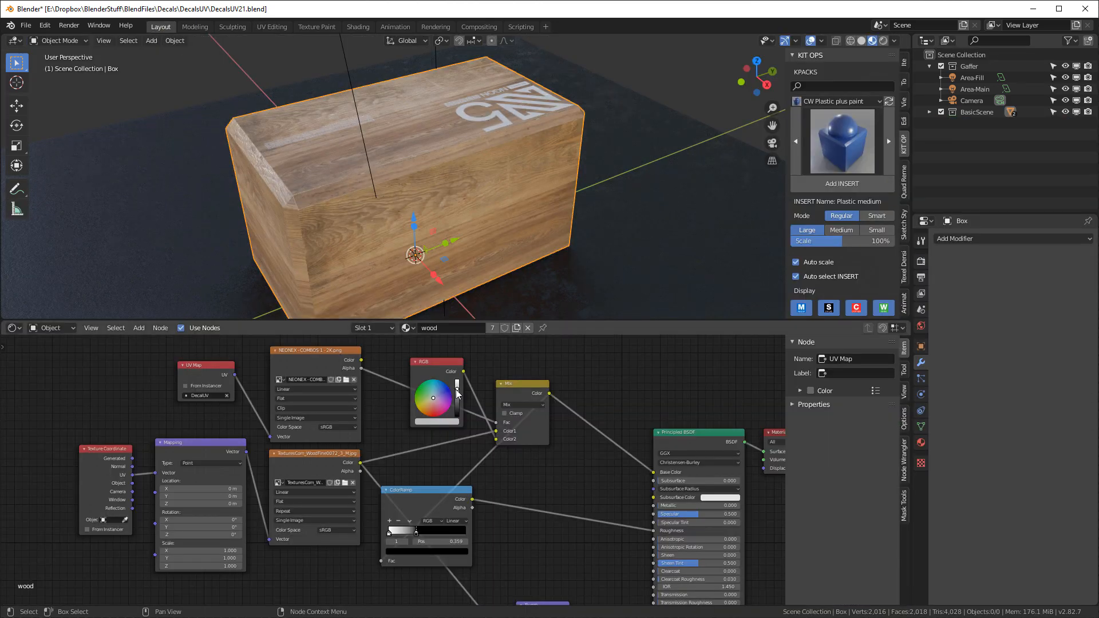
pyautogui.moveTo(457, 393); pyautogui.dragTo(457, 416)
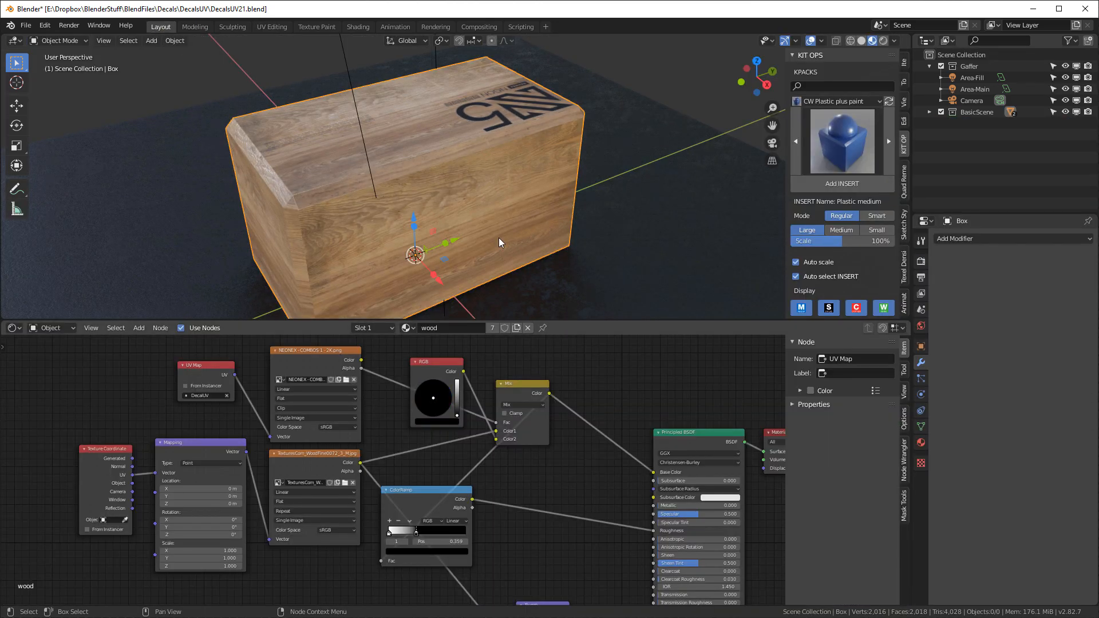
pyautogui.click(273, 27)
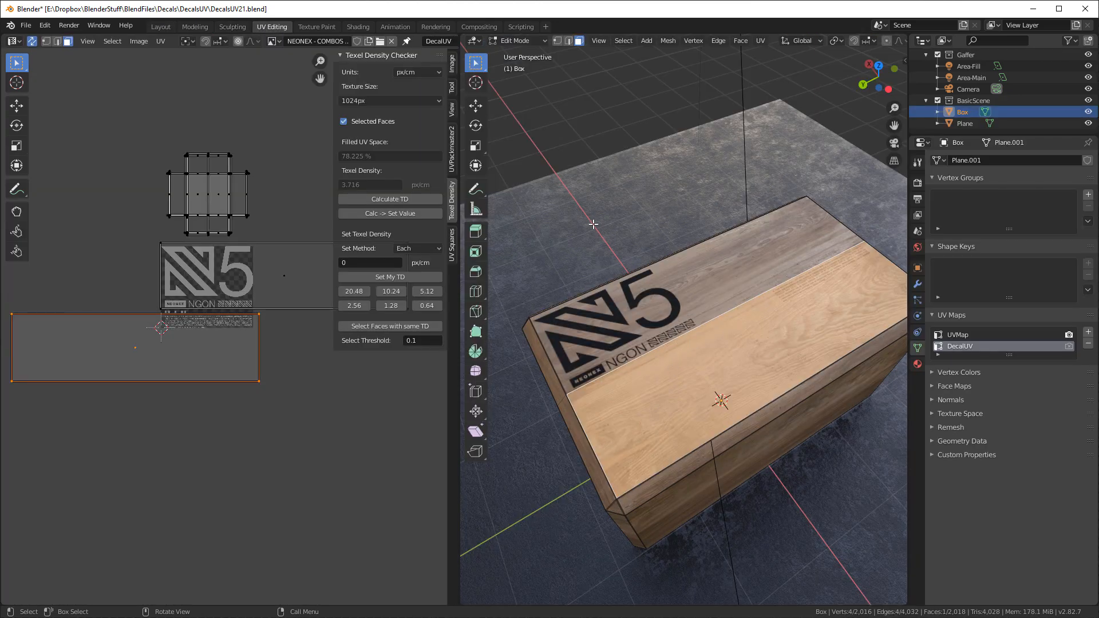
pyautogui.hotkey('alt', 'a')
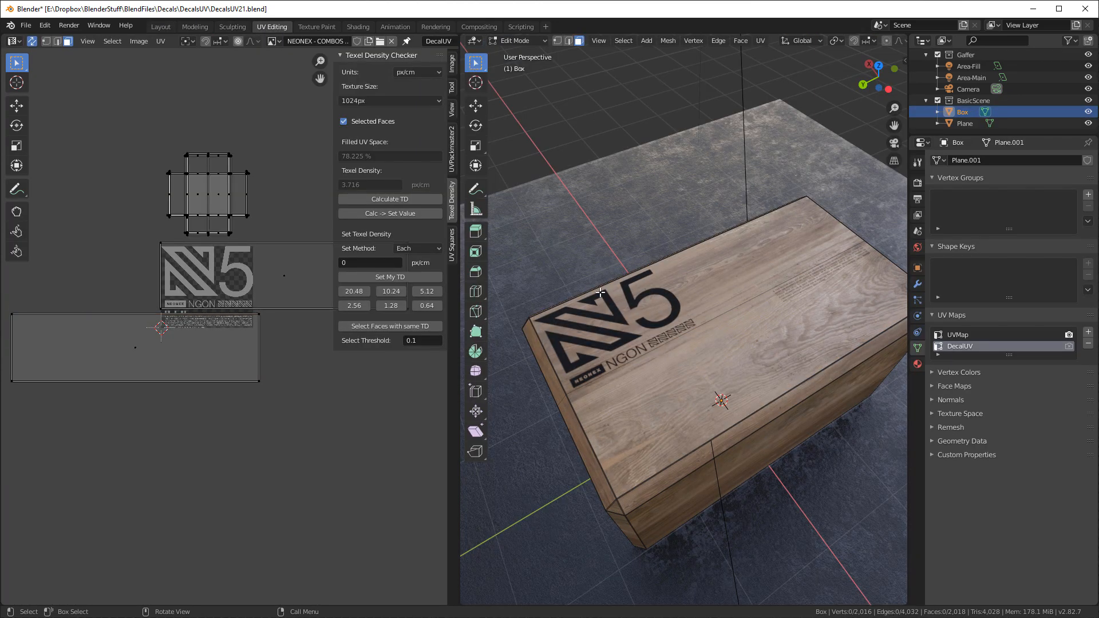
# View the box's end straight on in back orthographic view and select both end face halves with the bevel faces above them
pyautogui.click(835, 271)
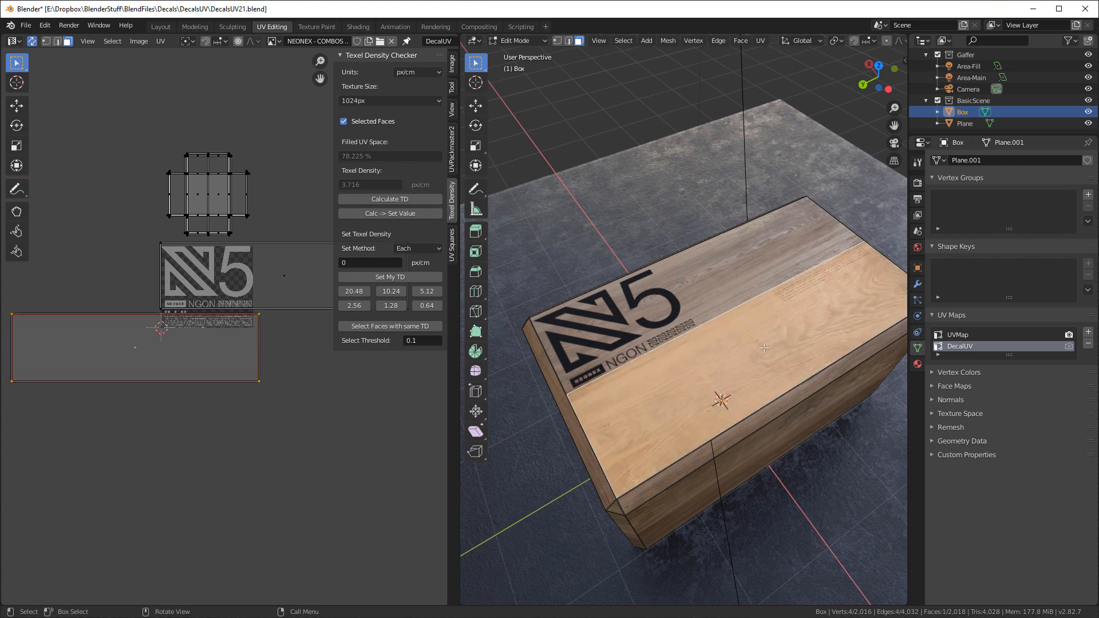
pyautogui.scroll(-6, 764, 348)
pyautogui.moveTo(765, 347); pyautogui.dragTo(834, 299, button='middle')
pyautogui.scroll(6, 830, 358)
pyautogui.scroll(-6, 829, 355)
pyautogui.keyDown('shift'); pyautogui.moveTo(812, 349); pyautogui.dragTo(782, 327, button='middle'); pyautogui.keyUp('shift')
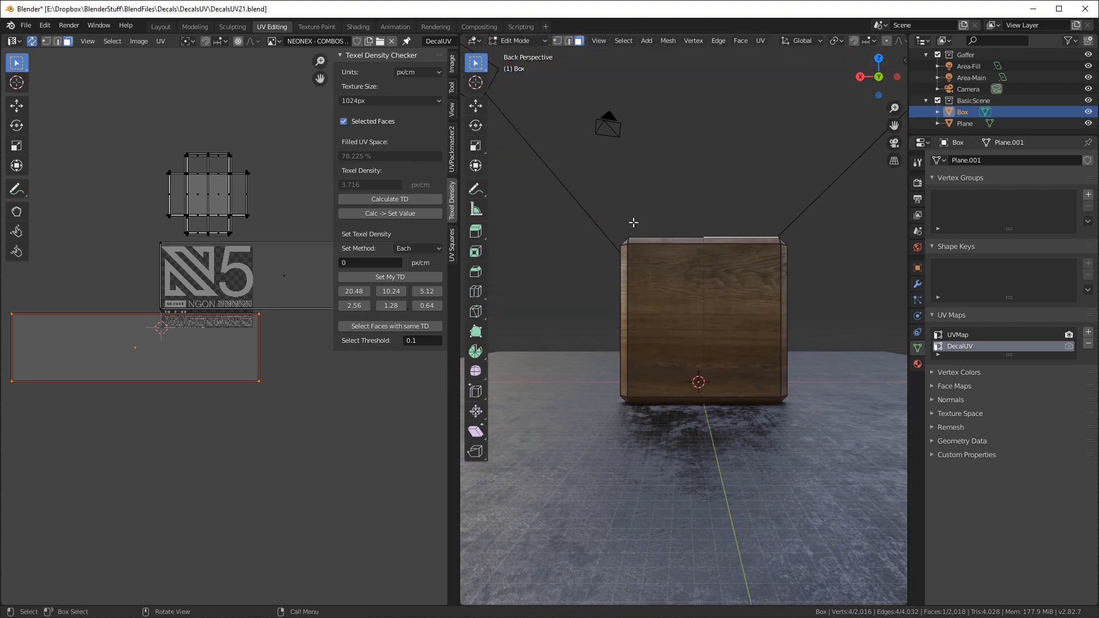
pyautogui.press('KP_5')
pyautogui.scroll(8, 762, 258)
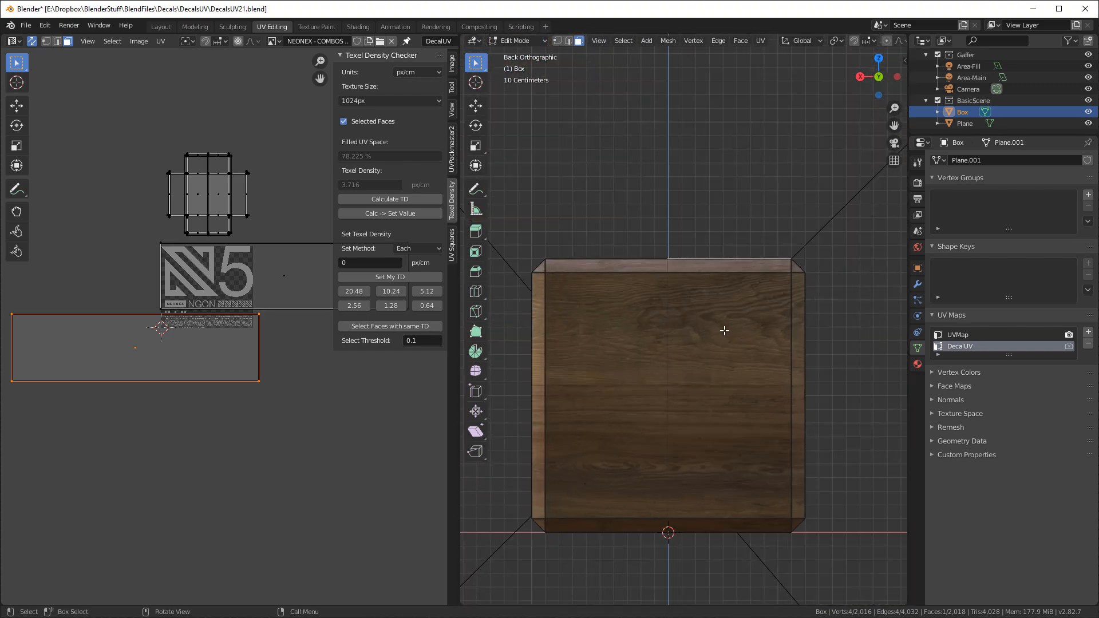
pyautogui.click(751, 316)
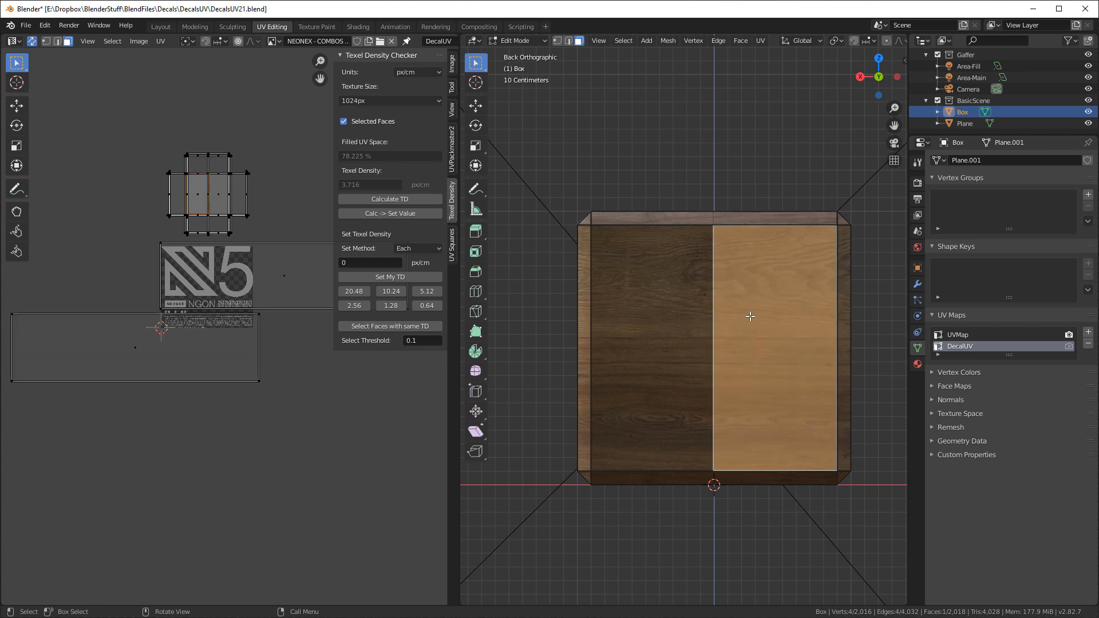
pyautogui.keyDown('shift'); pyautogui.click(701, 250); pyautogui.keyUp('shift')
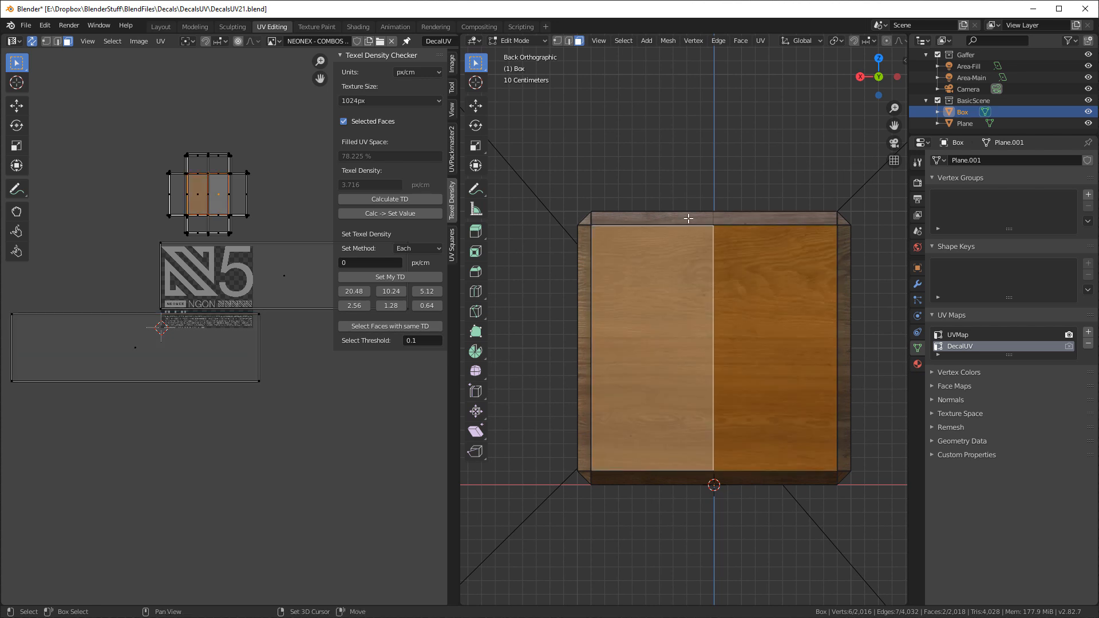
pyautogui.keyDown('shift'); pyautogui.click(733, 220); pyautogui.keyUp('shift')
pyautogui.keyDown('shift'); pyautogui.click(699, 221); pyautogui.keyUp('shift')
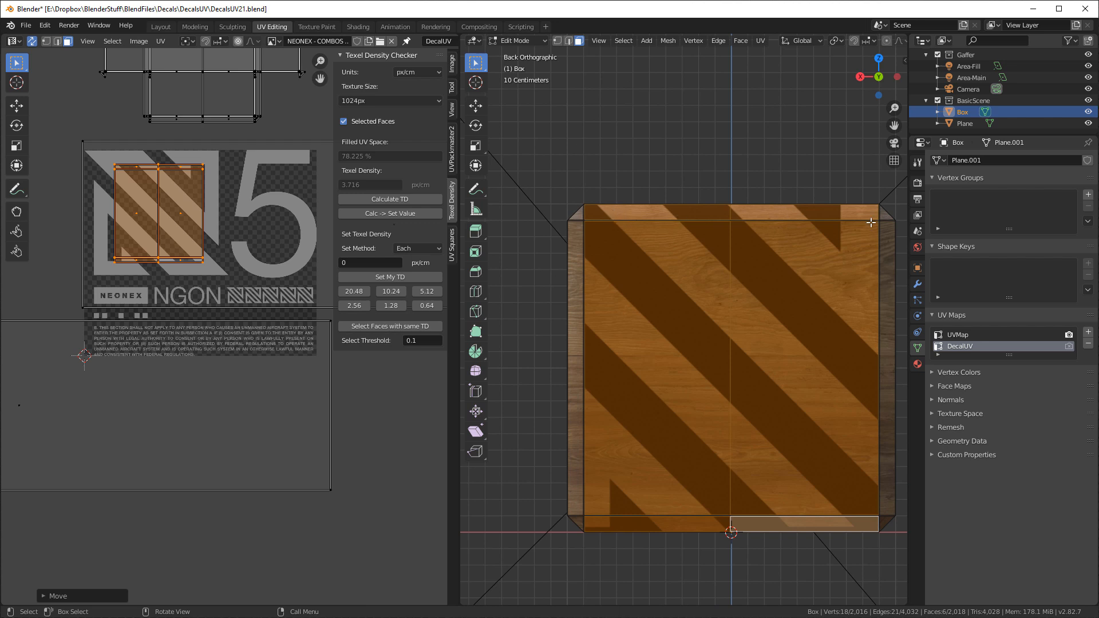
# Extend the selection with the narrow faces along the upper and lower bevel seams of the box's end
pyautogui.keyDown('shift'); pyautogui.moveTo(614, 213); pyautogui.dragTo(821, 259); pyautogui.keyUp('shift')
pyautogui.keyDown('shift'); pyautogui.moveTo(645, 501); pyautogui.dragTo(817, 525); pyautogui.keyUp('shift')
pyautogui.scroll(6, 691, 526)
pyautogui.scroll(4, 716, 492)
pyautogui.keyDown('shift'); pyautogui.moveTo(633, 488); pyautogui.dragTo(692, 514); pyautogui.keyUp('shift')
pyautogui.scroll(-3, 683, 434)
# Add the remaining thin faces along the end's upper bevel seam to the selection
pyautogui.keyDown('shift'); pyautogui.moveTo(782, 304); pyautogui.dragTo(821, 617, button='middle'); pyautogui.keyUp('shift')
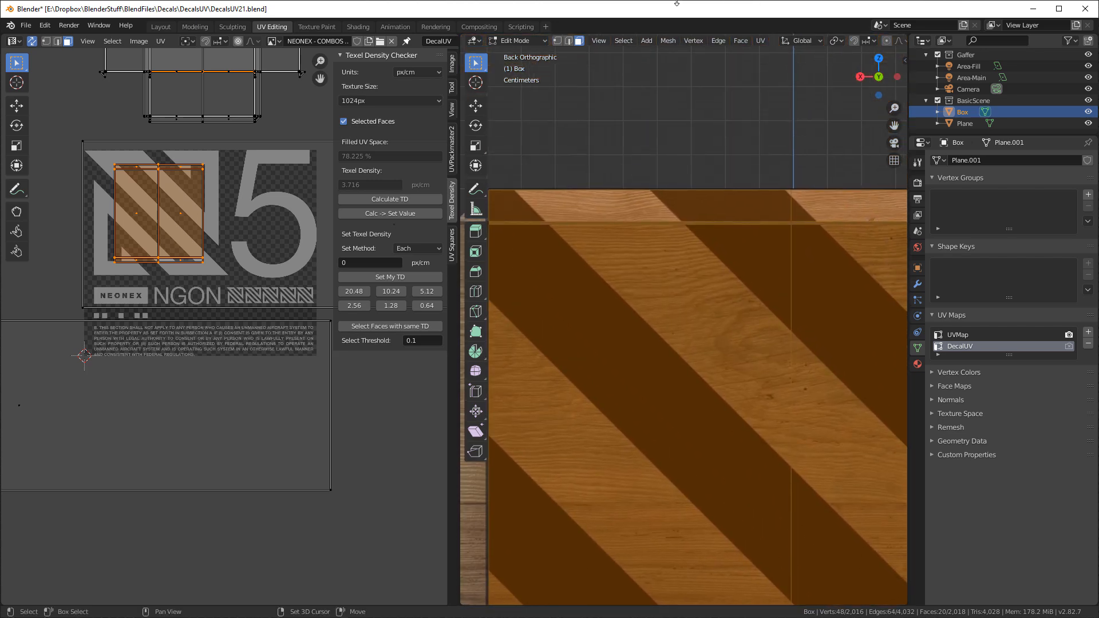
pyautogui.scroll(5, 684, 221)
pyautogui.keyDown('shift'); pyautogui.moveTo(675, 208); pyautogui.dragTo(689, 252); pyautogui.keyUp('shift')
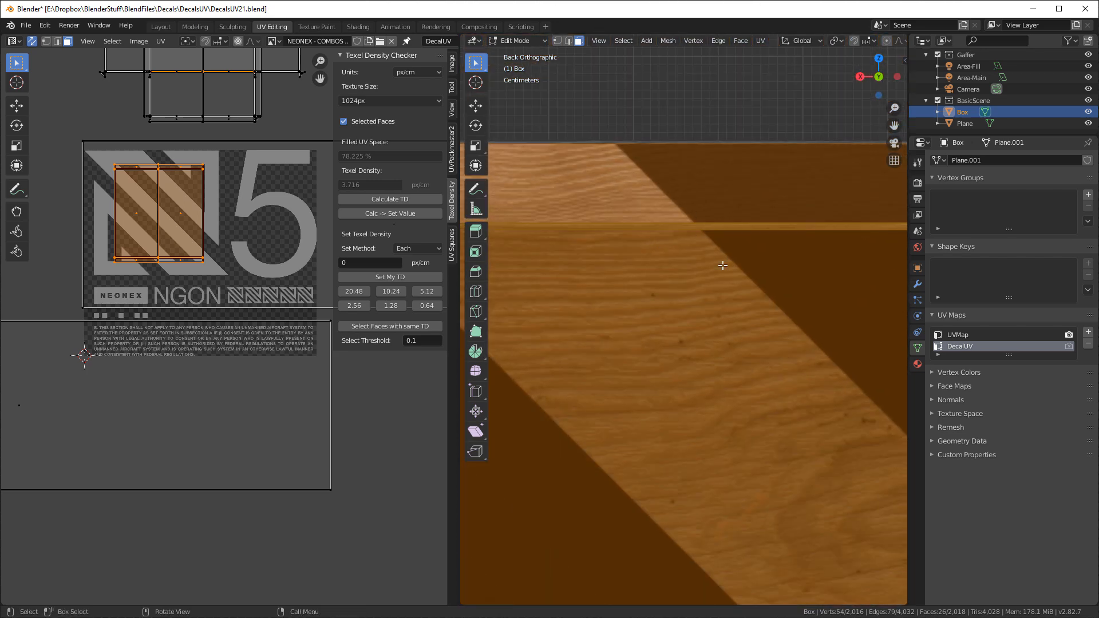
pyautogui.scroll(-4, 687, 269)
pyautogui.keyDown('shift'); pyautogui.moveTo(846, 245); pyautogui.dragTo(628, 233, button='middle'); pyautogui.keyUp('shift')
pyautogui.keyDown('shift'); pyautogui.moveTo(698, 230); pyautogui.dragTo(793, 263); pyautogui.keyUp('shift')
# Add the remaining thin faces along the end's lower bevel seam to the selection and frame the whole end
pyautogui.keyDown('shift'); pyautogui.moveTo(778, 375); pyautogui.dragTo(786, 37, button='middle'); pyautogui.keyUp('shift')
pyautogui.keyDown('shift'); pyautogui.moveTo(756, 441); pyautogui.dragTo(774, 112, button='middle'); pyautogui.keyUp('shift')
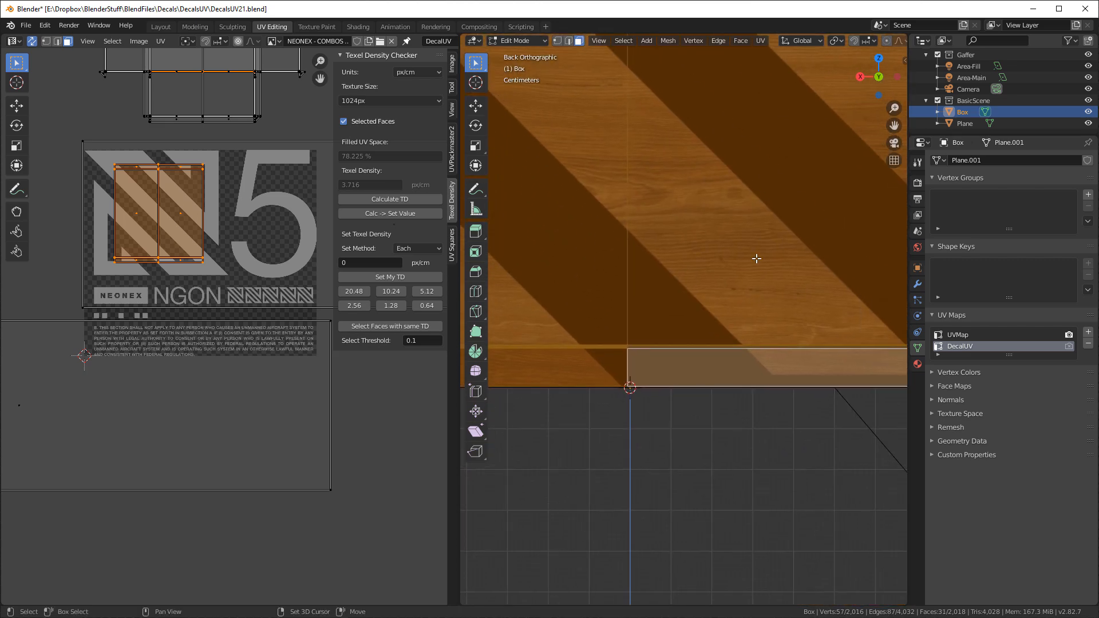
pyautogui.keyDown('shift'); pyautogui.moveTo(733, 327); pyautogui.dragTo(774, 358); pyautogui.keyUp('shift')
pyautogui.keyDown('shift'); pyautogui.moveTo(767, 212); pyautogui.dragTo(843, 286, button='middle'); pyautogui.keyUp('shift')
pyautogui.scroll(-5, 814, 291)
pyautogui.keyDown('shift'); pyautogui.moveTo(809, 248); pyautogui.dragTo(773, 338, button='middle'); pyautogui.keyUp('shift')
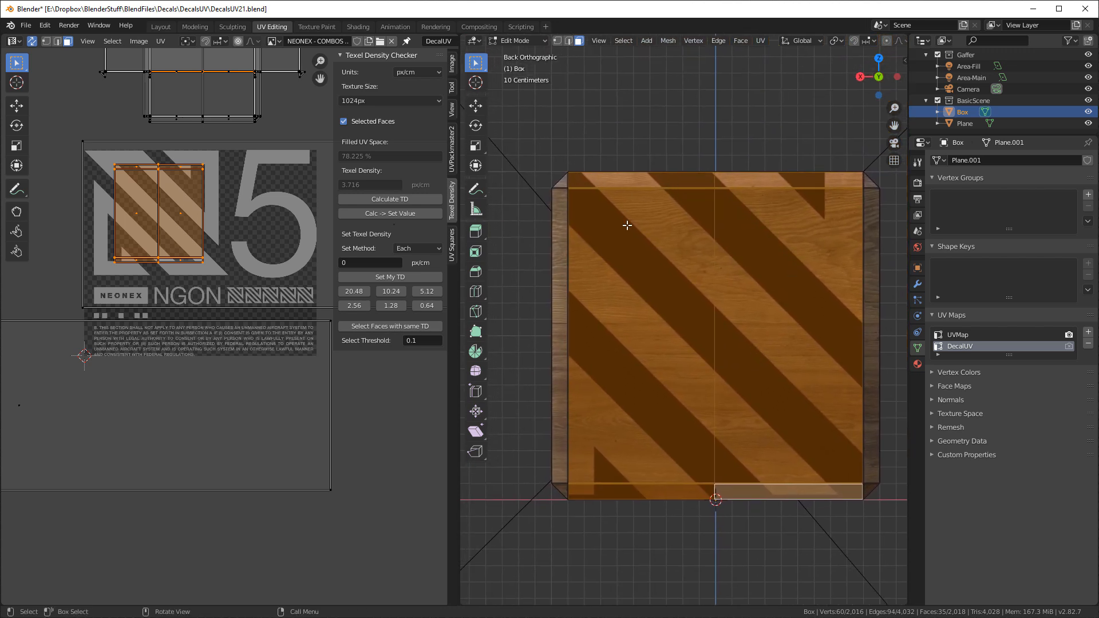
# Project the selected end faces from the back view and scale and place their UV island over the decal's diagonal N stripes
pyautogui.press('u')
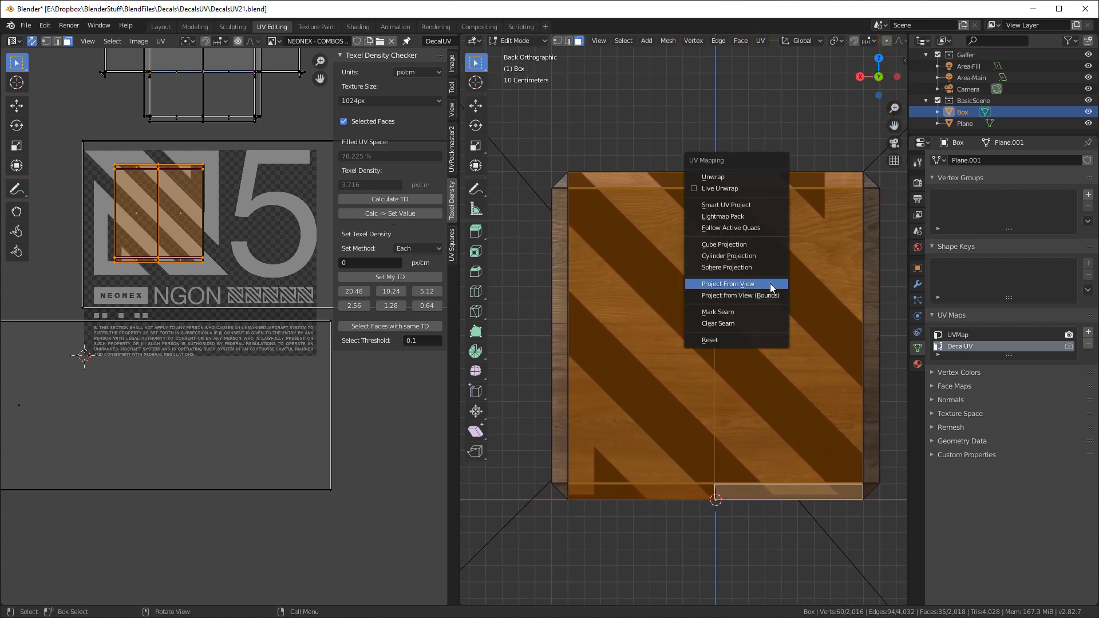
pyautogui.click(780, 283)
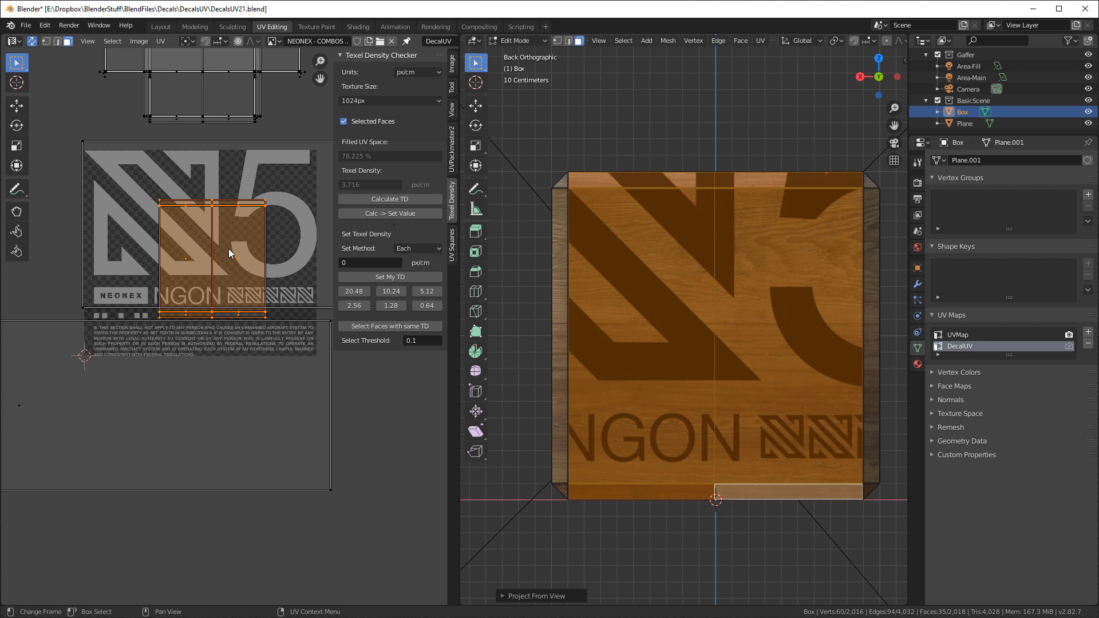
pyautogui.press('g')
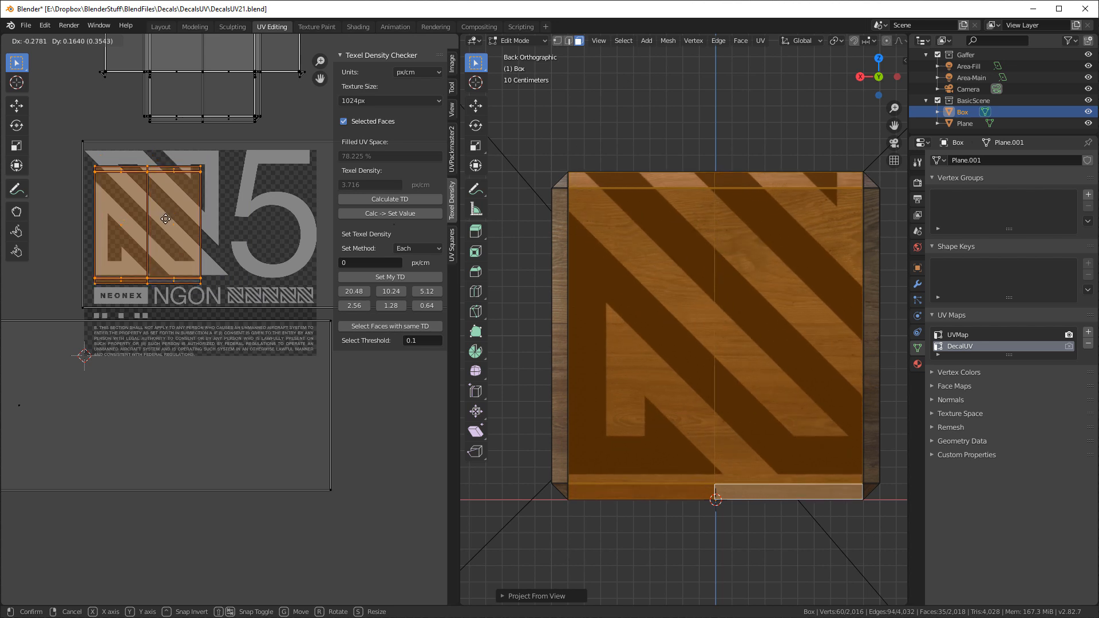
pyautogui.click(173, 212)
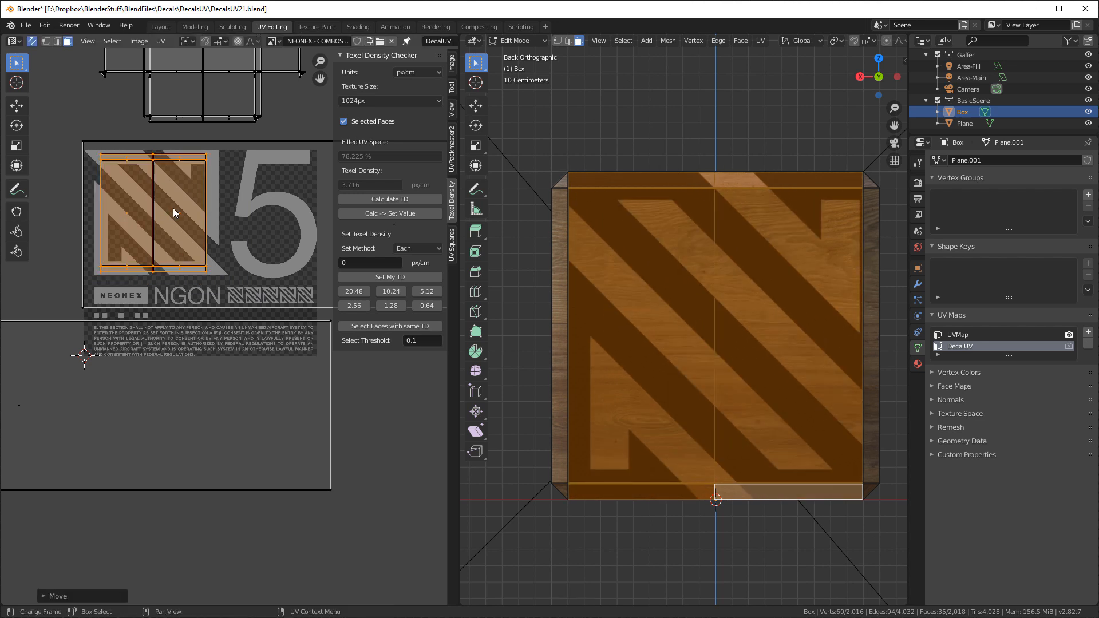
pyautogui.press('s')
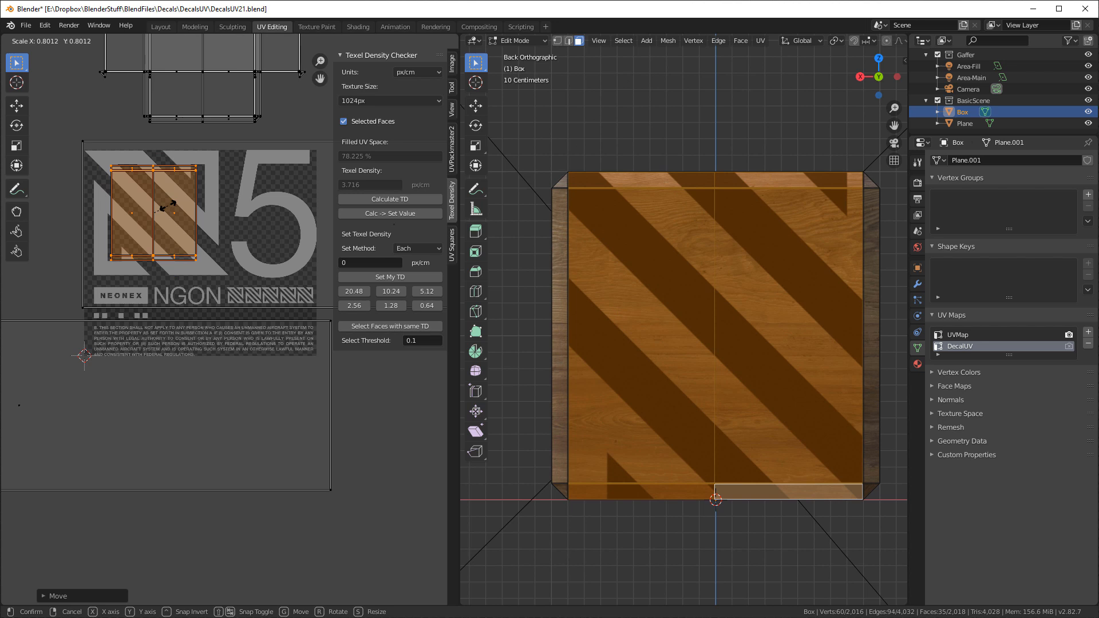
pyautogui.click(179, 212)
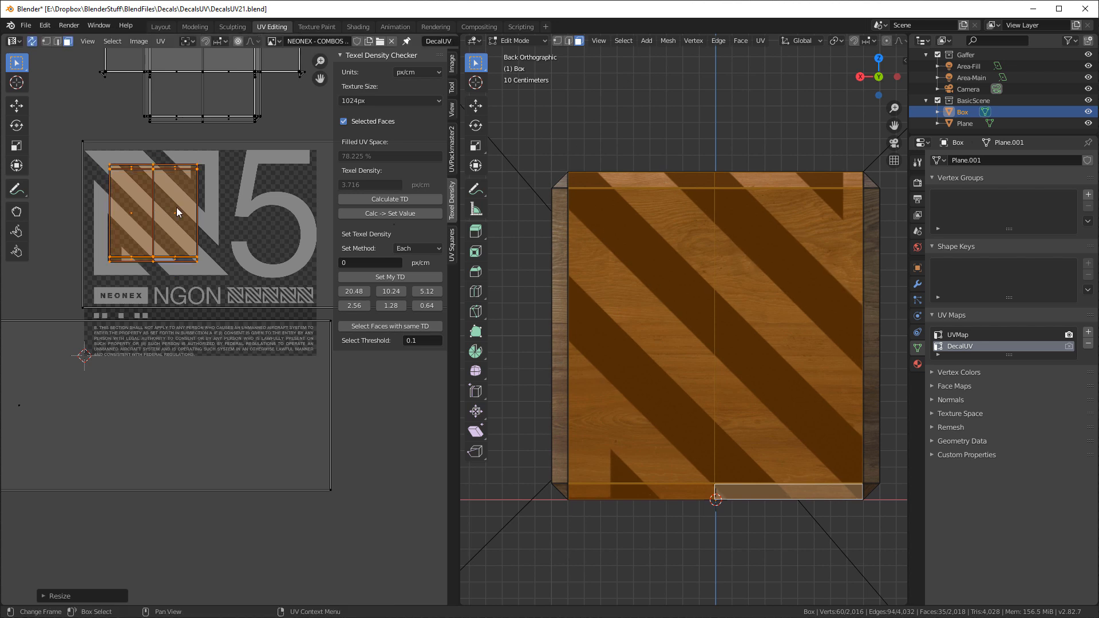
pyautogui.press('g')
pyautogui.click(169, 210)
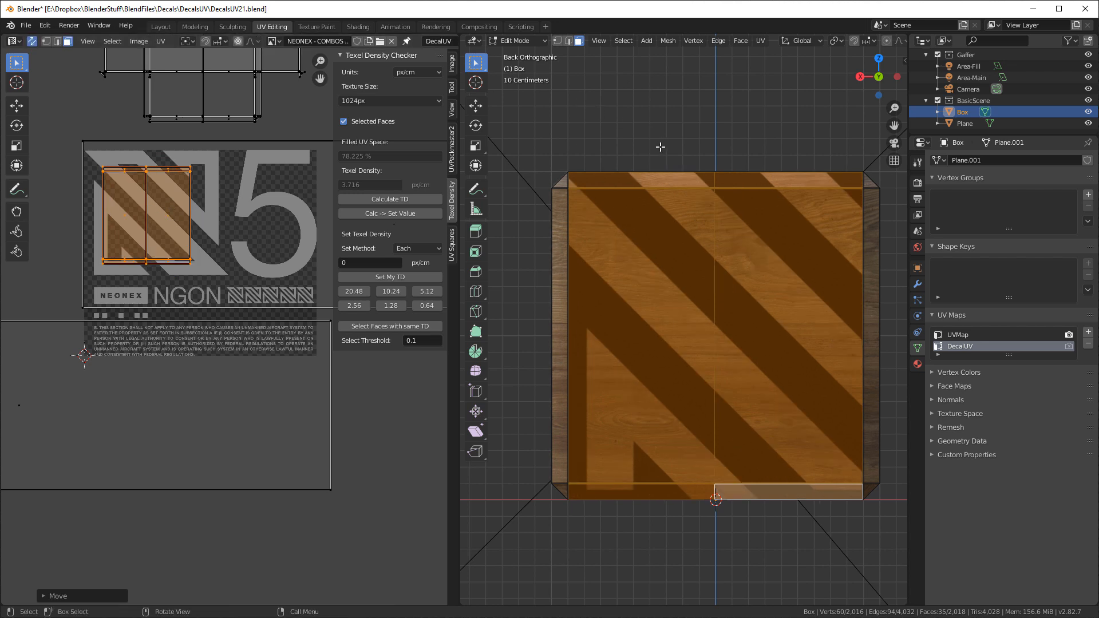
# Select the large blank face on the box's long side and unwrap it into DecalUV
pyautogui.moveTo(679, 149); pyautogui.dragTo(643, 175, button='middle')
pyautogui.scroll(-4, 260, 229)
pyautogui.keyDown('shift'); pyautogui.moveTo(785, 189); pyautogui.dragTo(651, 249, button='middle'); pyautogui.keyUp('shift')
pyautogui.click(683, 256)
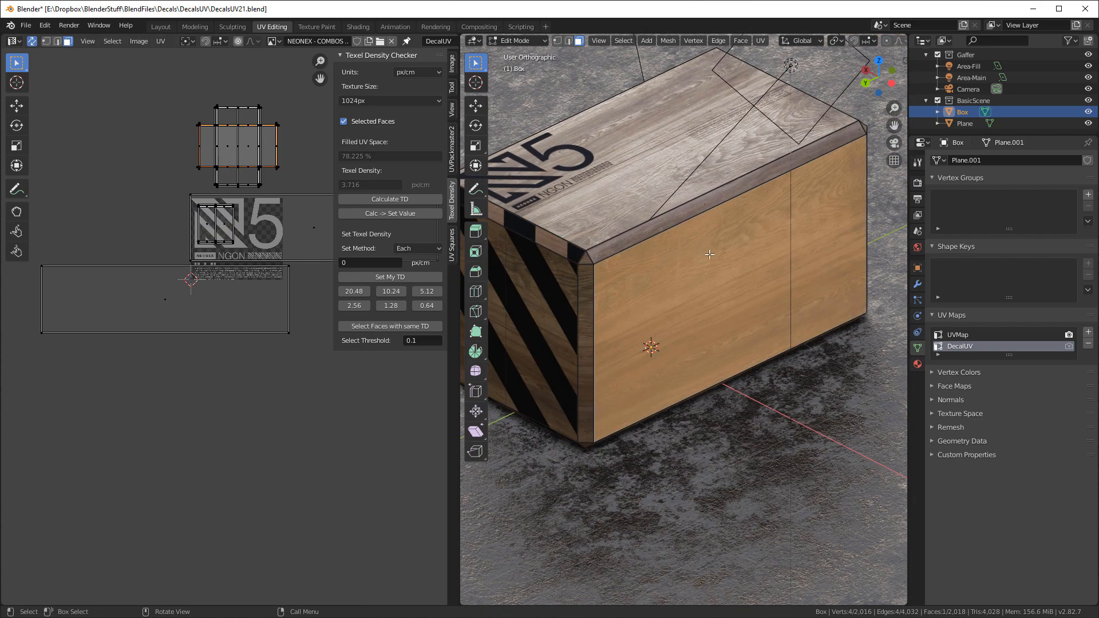
pyautogui.moveTo(825, 227)
pyautogui.mouseDown(button='middle')
pyautogui.moveTo(792, 205)
pyautogui.moveTo(825, 220)
pyautogui.mouseUp(button='middle')
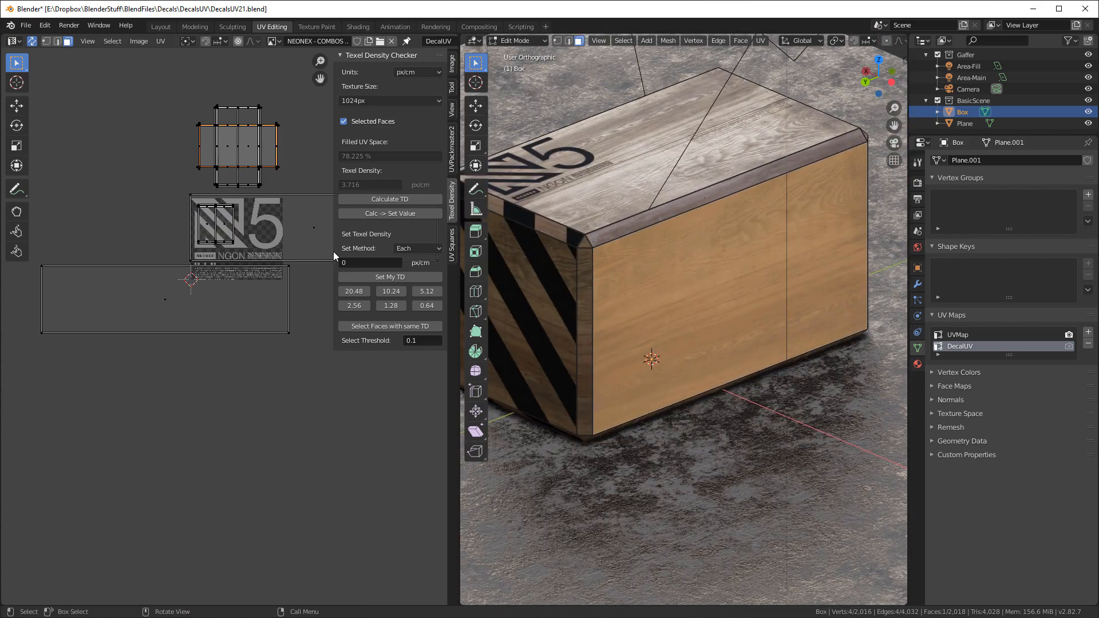
pyautogui.scroll(-1, 241, 261)
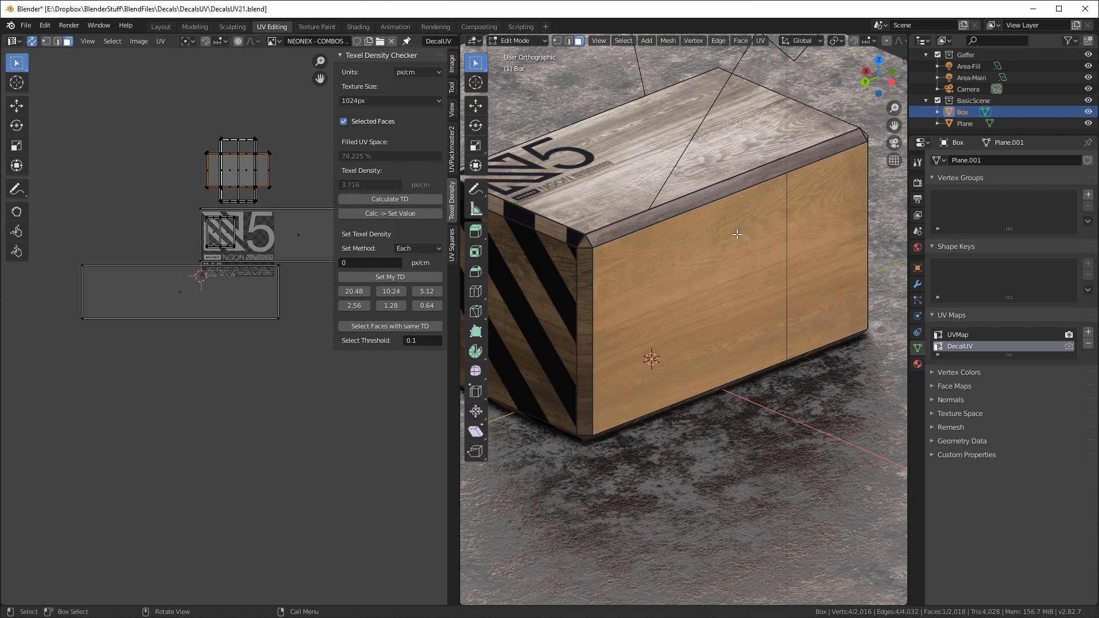
pyautogui.press('u')
pyautogui.click(743, 133)
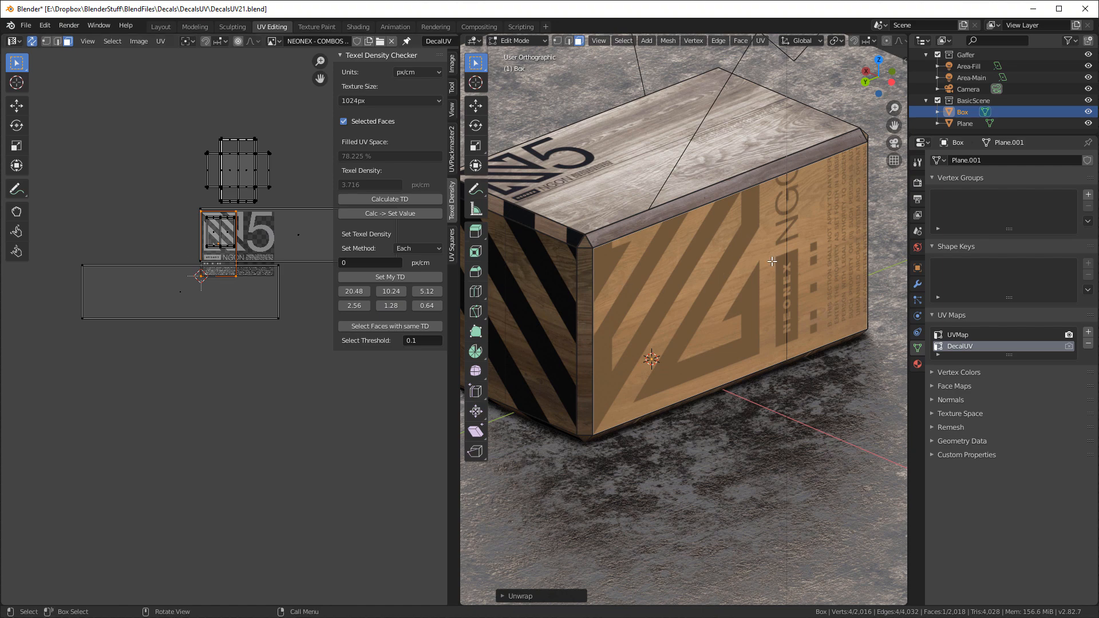
# Project the selected long-side face's UVs from the left orthographic view
pyautogui.moveTo(773, 261); pyautogui.dragTo(787, 242, button='middle')
pyautogui.press('u')
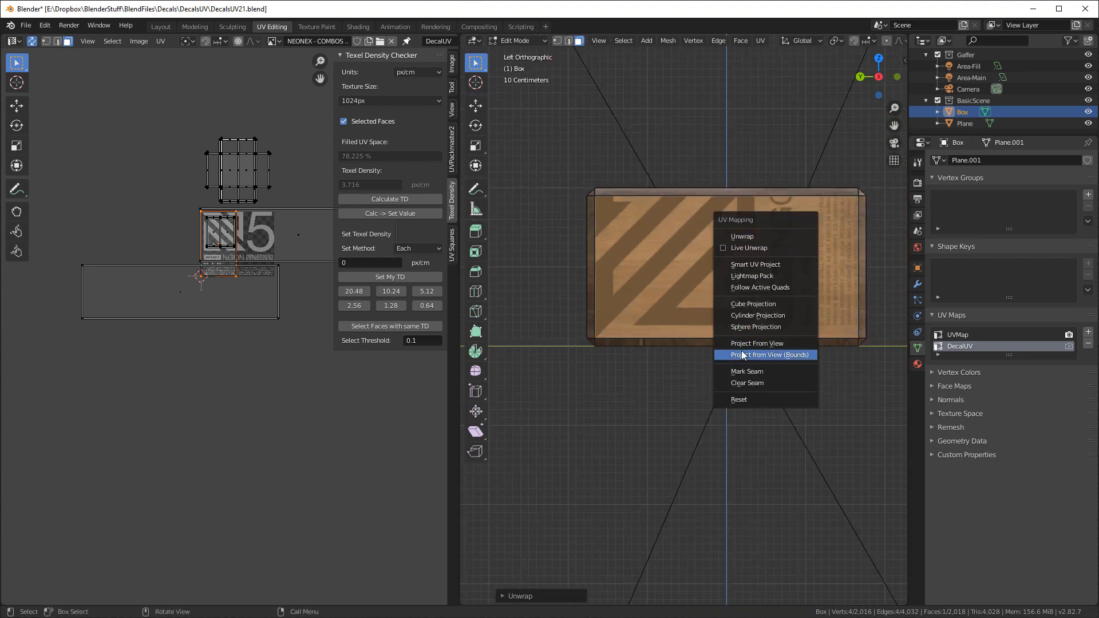
pyautogui.click(755, 340)
pyautogui.scroll(5, 247, 236)
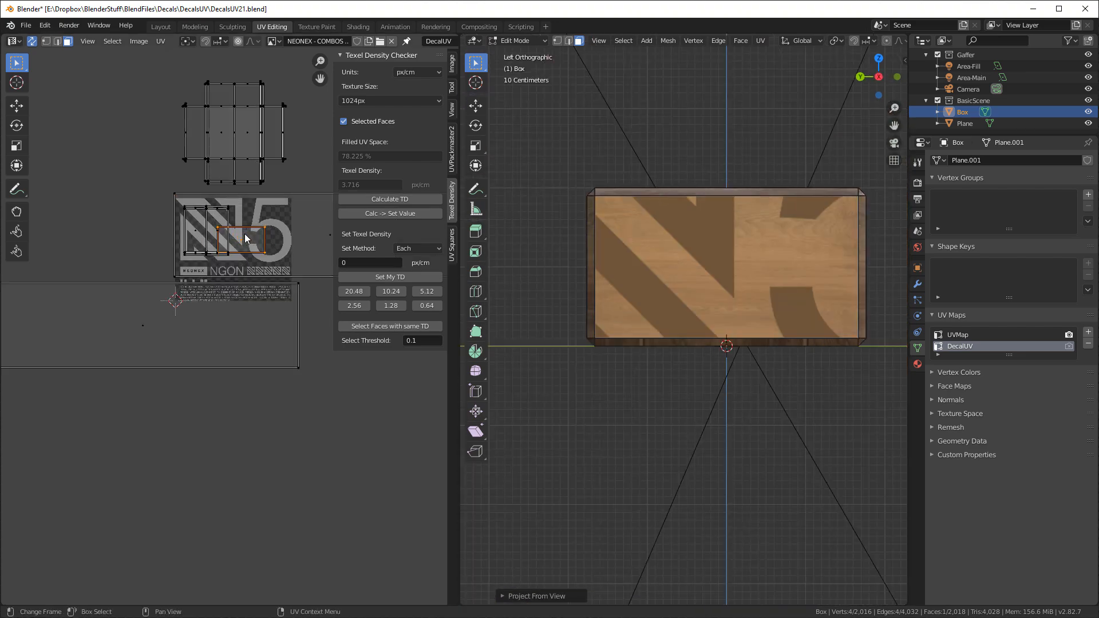
pyautogui.scroll(-2, 269, 228)
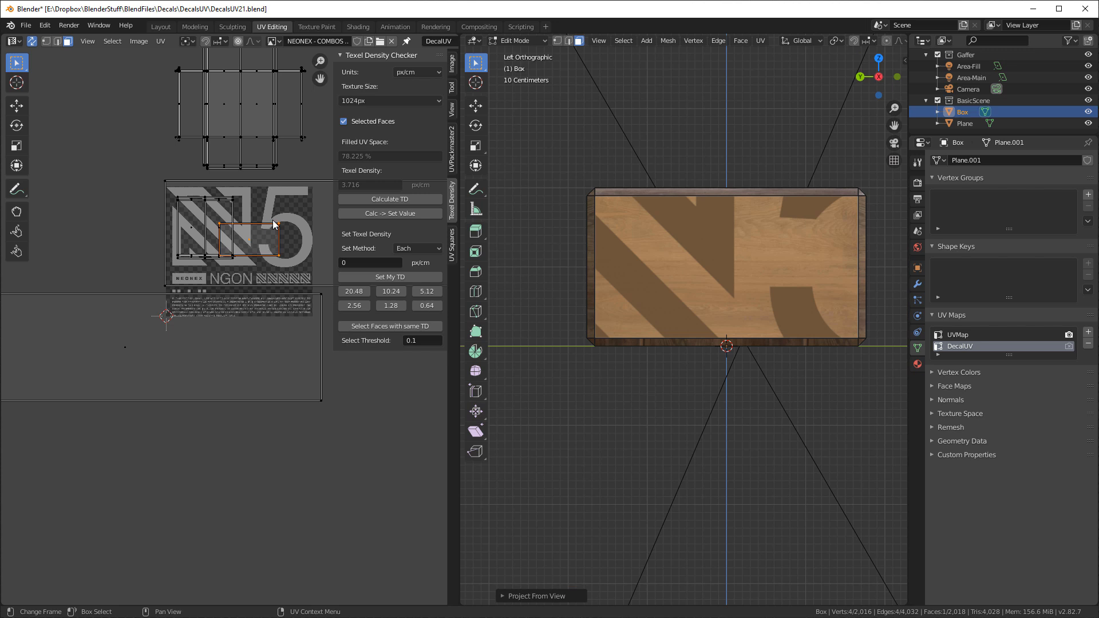
# Enlarge and move the side face's UV island until the complete NEONEX decal sits on the right half of the face
pyautogui.press('s')
pyautogui.click(277, 206)
pyautogui.press('g')
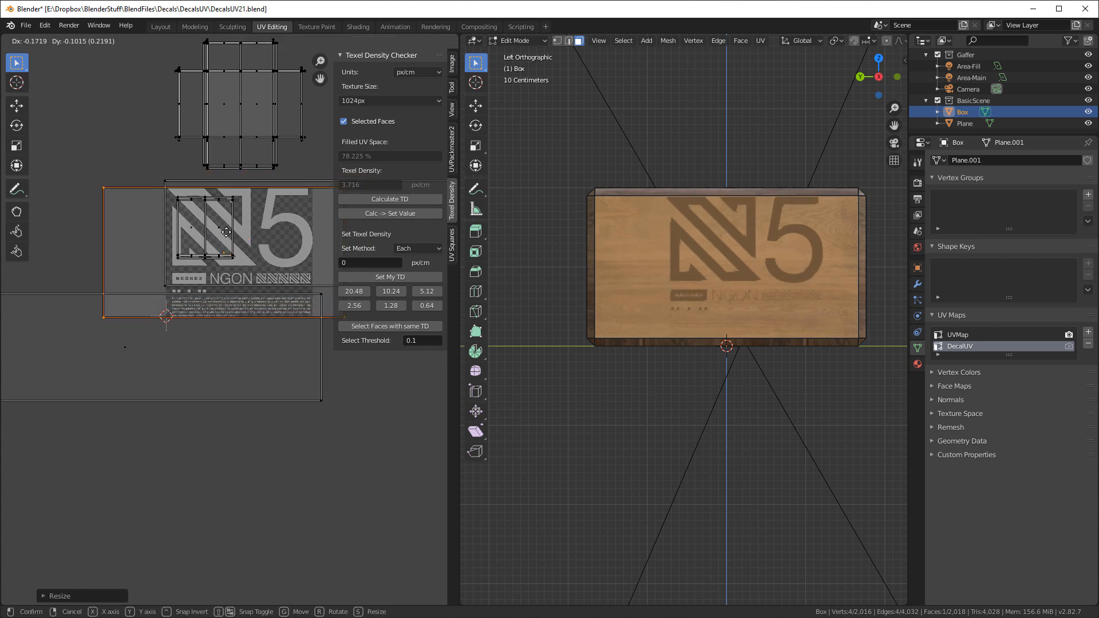
pyautogui.click(208, 223)
pyautogui.press('s')
pyautogui.click(221, 223)
pyautogui.press('g')
pyautogui.click(207, 231)
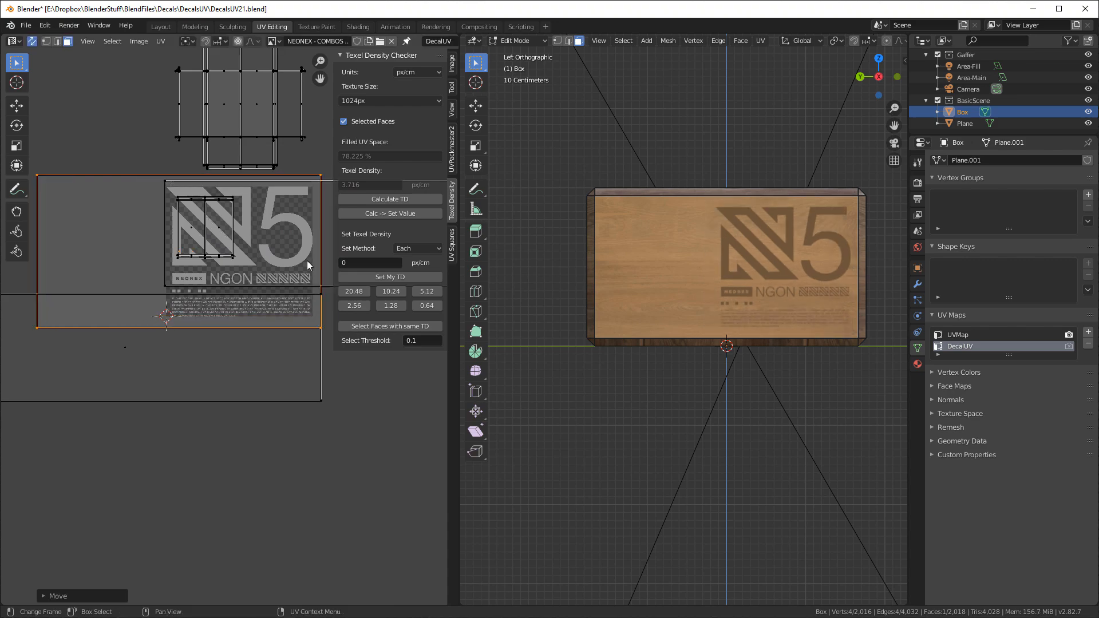
# Inspect the decal on the box's side, switch to the Layout workspace and frame the whole box in the rendered view
pyautogui.moveTo(696, 226); pyautogui.dragTo(747, 254, button='middle')
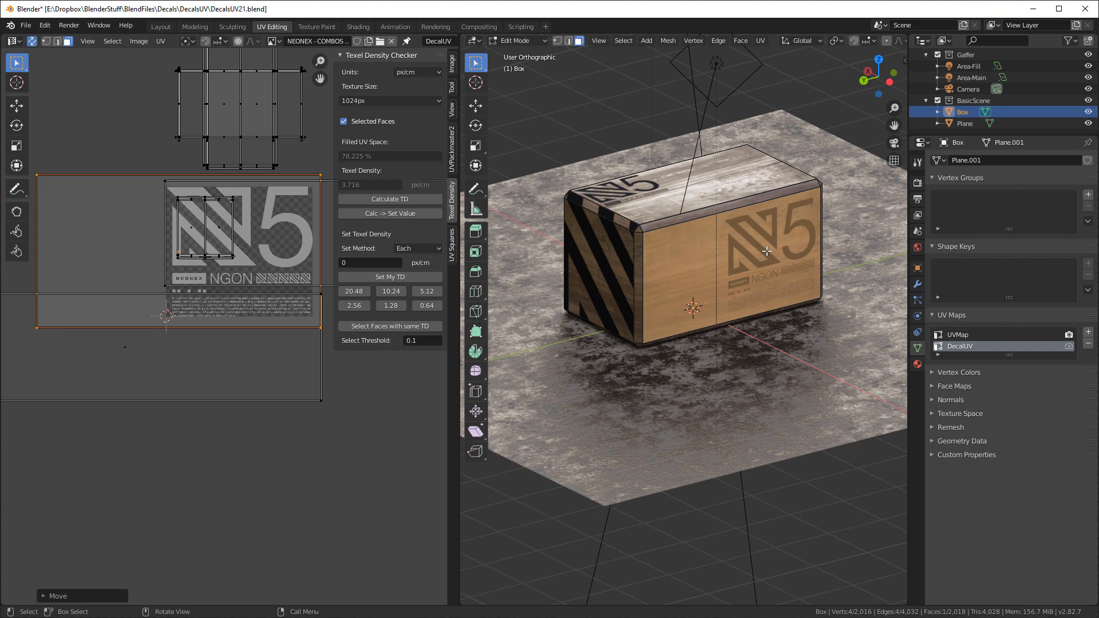
pyautogui.click(160, 27)
pyautogui.moveTo(524, 142); pyautogui.dragTo(328, 129, button='middle')
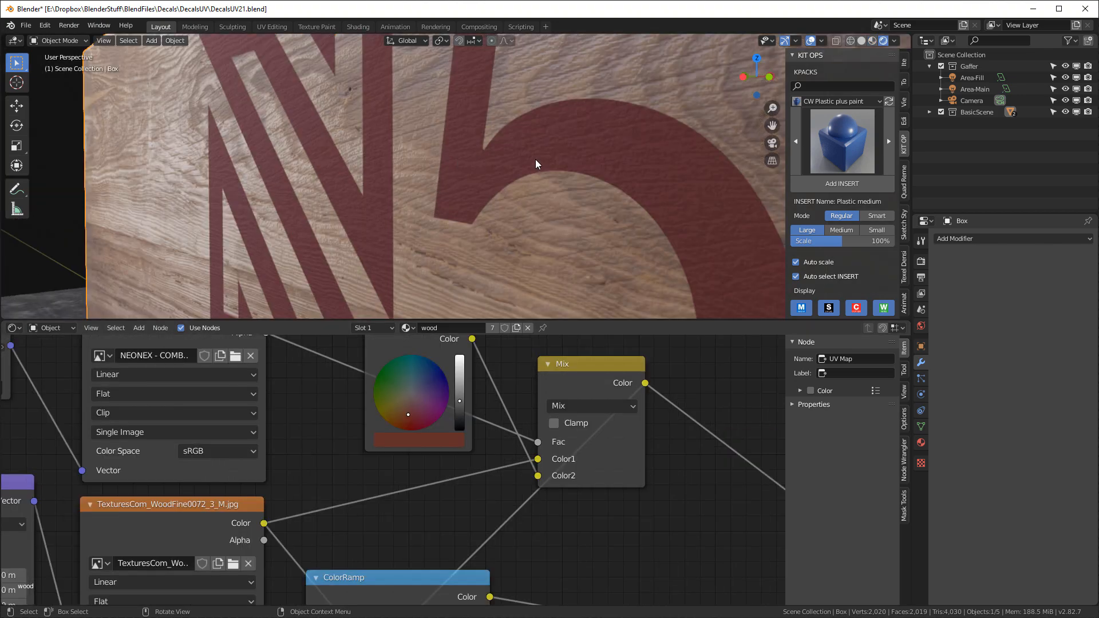
pyautogui.moveTo(536, 160); pyautogui.dragTo(515, 153, button='middle')
pyautogui.scroll(-3, 510, 144)
pyautogui.moveTo(627, 161); pyautogui.dragTo(517, 156, button='middle')
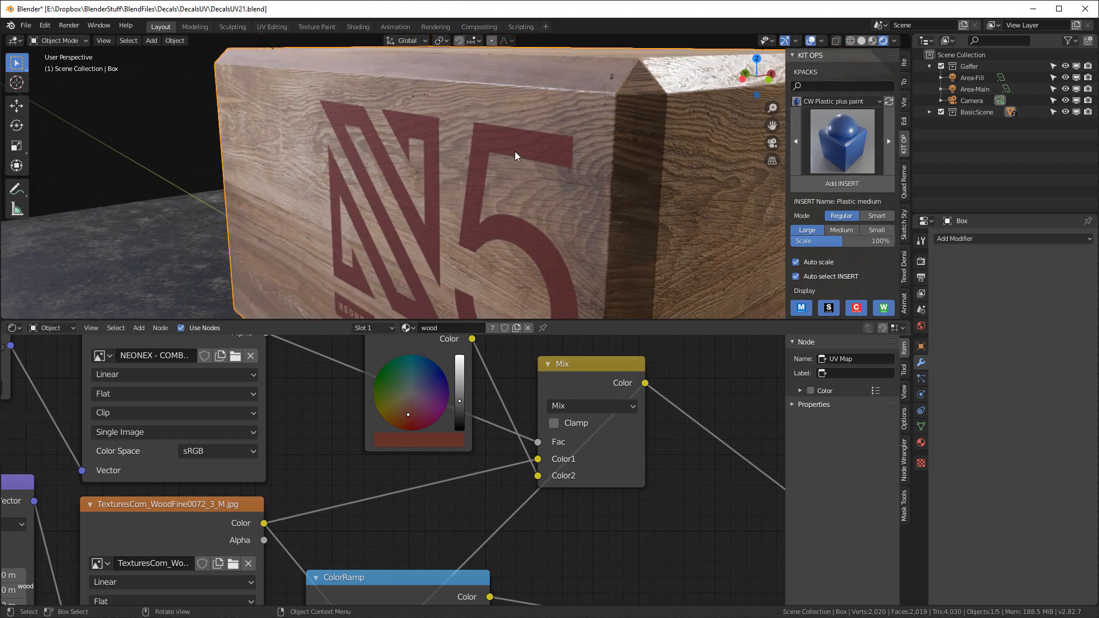
pyautogui.press('KP_Decimal')
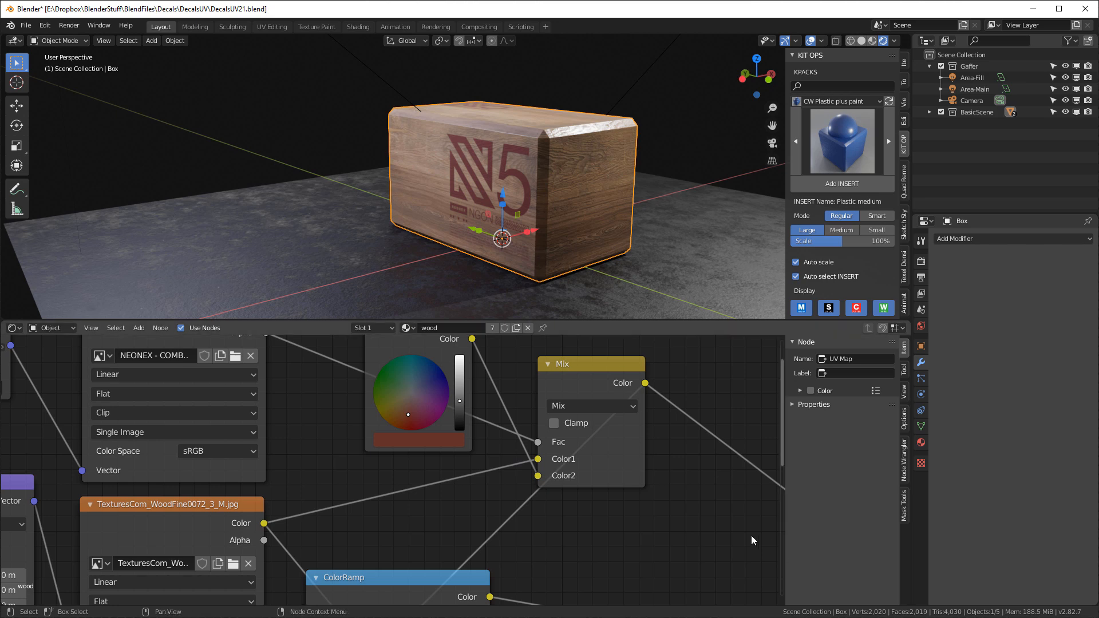
# Duplicate the wood material's Bump node and insert the copy between the original Bump and the Principled BSDF's Normal input
pyautogui.scroll(-14, 706, 505)
pyautogui.moveTo(719, 461); pyautogui.dragTo(558, 410, button='middle')
pyautogui.scroll(1, 497, 533)
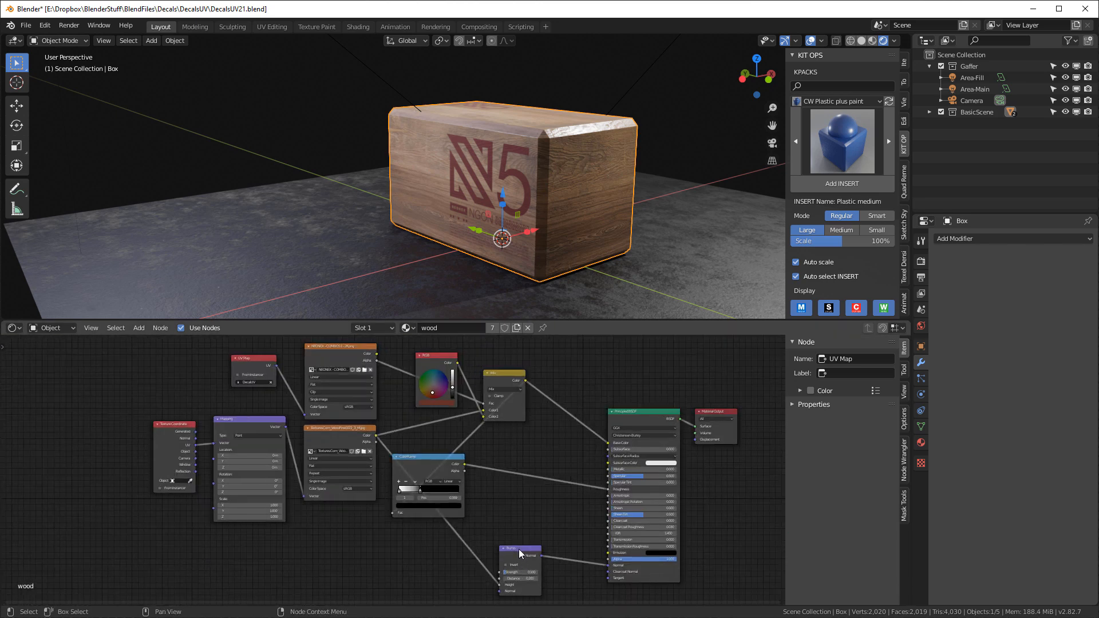
pyautogui.moveTo(521, 551); pyautogui.dragTo(492, 552)
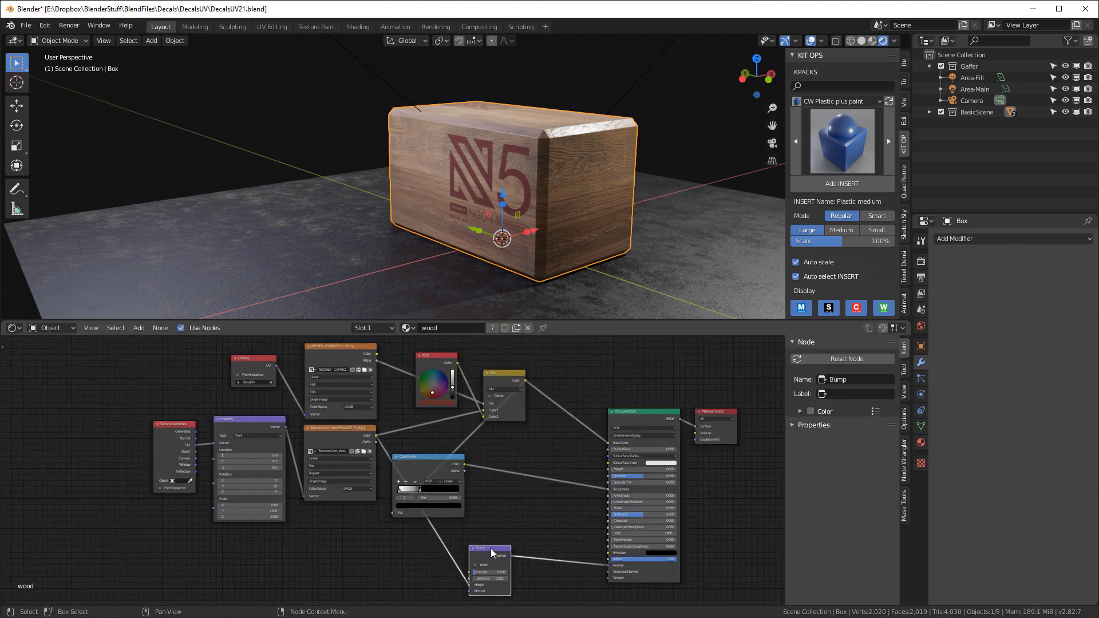
pyautogui.hotkey('shift', 'd')
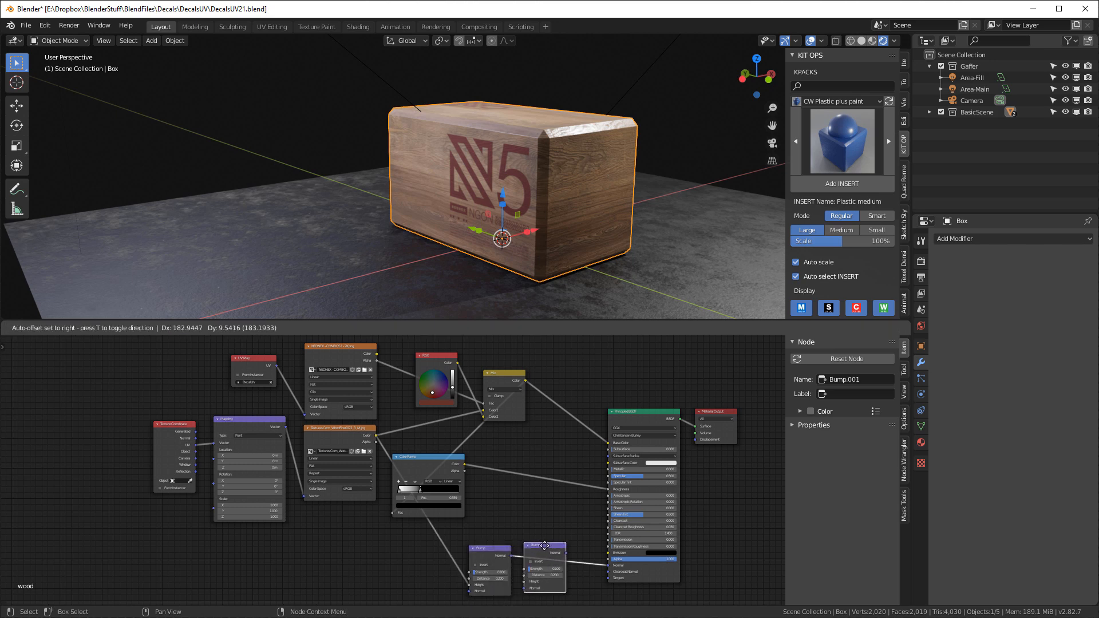
pyautogui.click(555, 547)
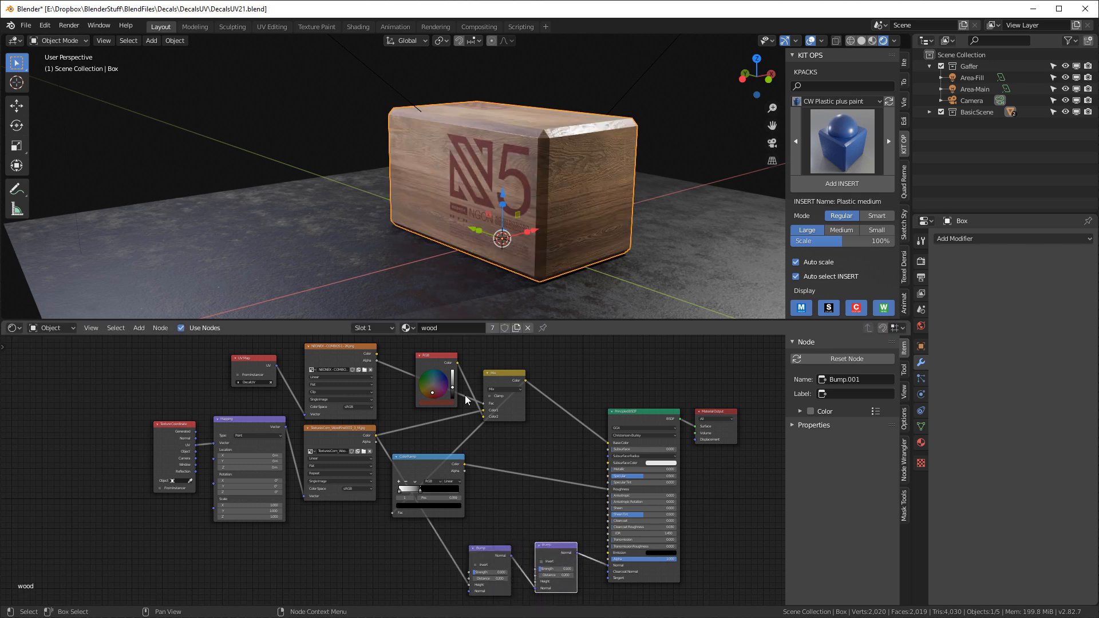
# Connect the NEONEX image's Alpha to the second Bump node's Height and set its Strength and Distance to 1
pyautogui.moveTo(377, 362); pyautogui.dragTo(537, 581)
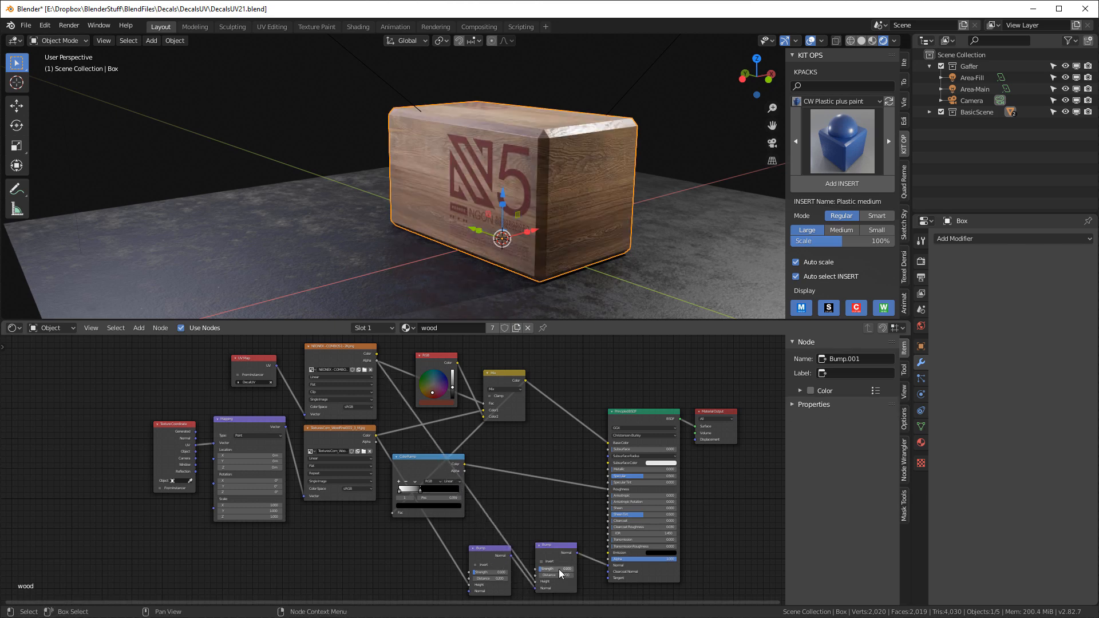
pyautogui.press('Tab')
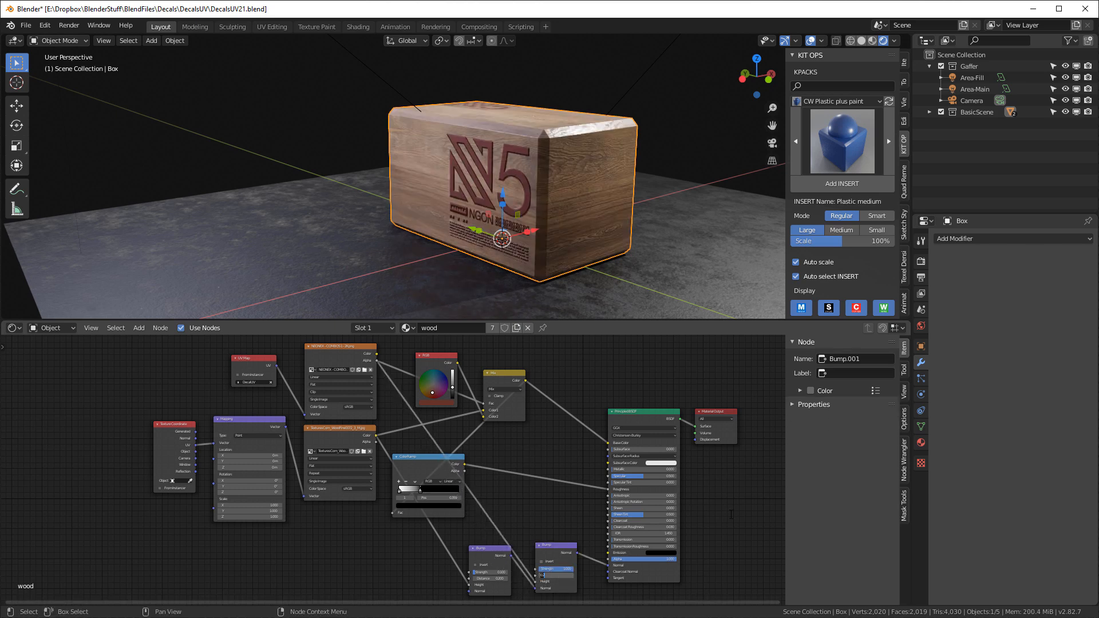
pyautogui.write('1')
pyautogui.press('Return')
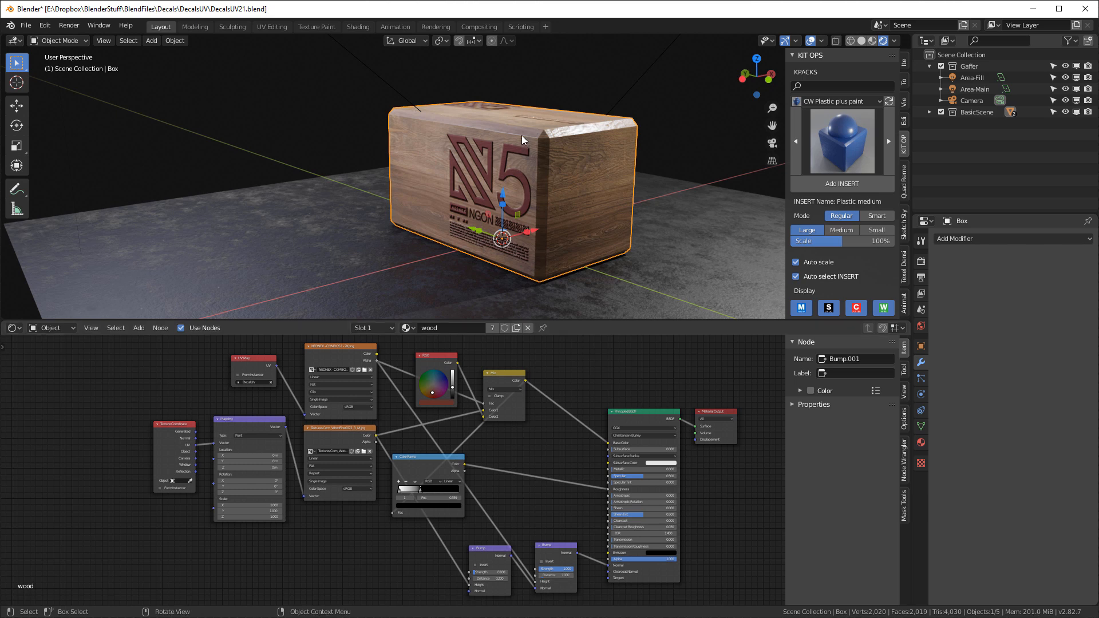
# Enable Invert on the second Bump node and set its Strength to 0.5
pyautogui.scroll(5, 521, 135)
pyautogui.moveTo(514, 151); pyautogui.dragTo(513, 167, button='middle')
pyautogui.click(543, 563)
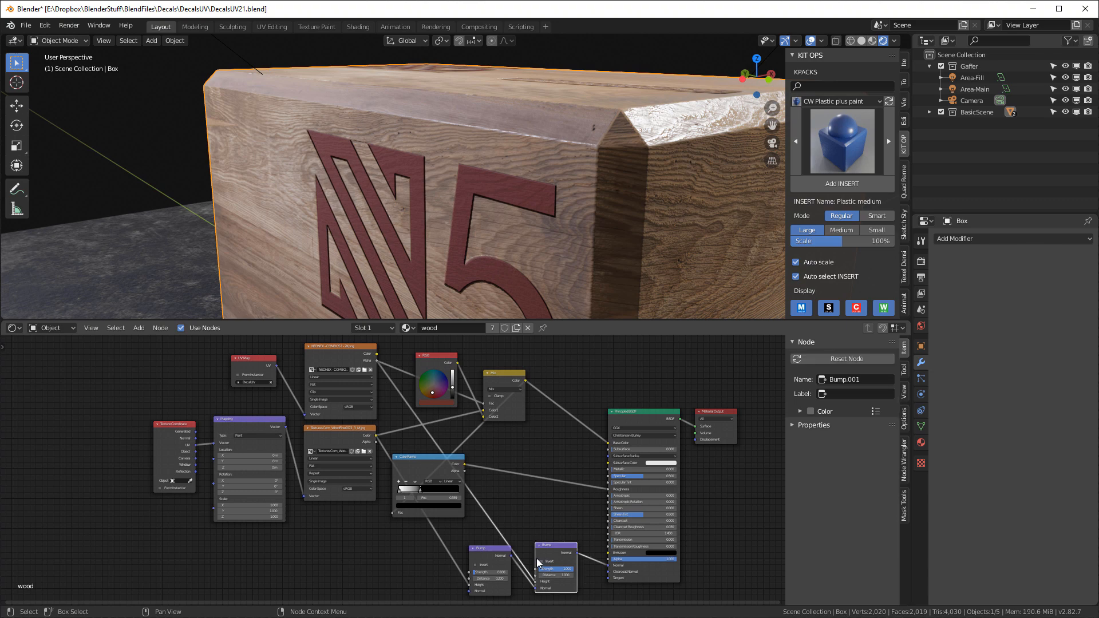
pyautogui.scroll(2, 544, 566)
pyautogui.moveTo(435, 166); pyautogui.dragTo(485, 190, button='middle')
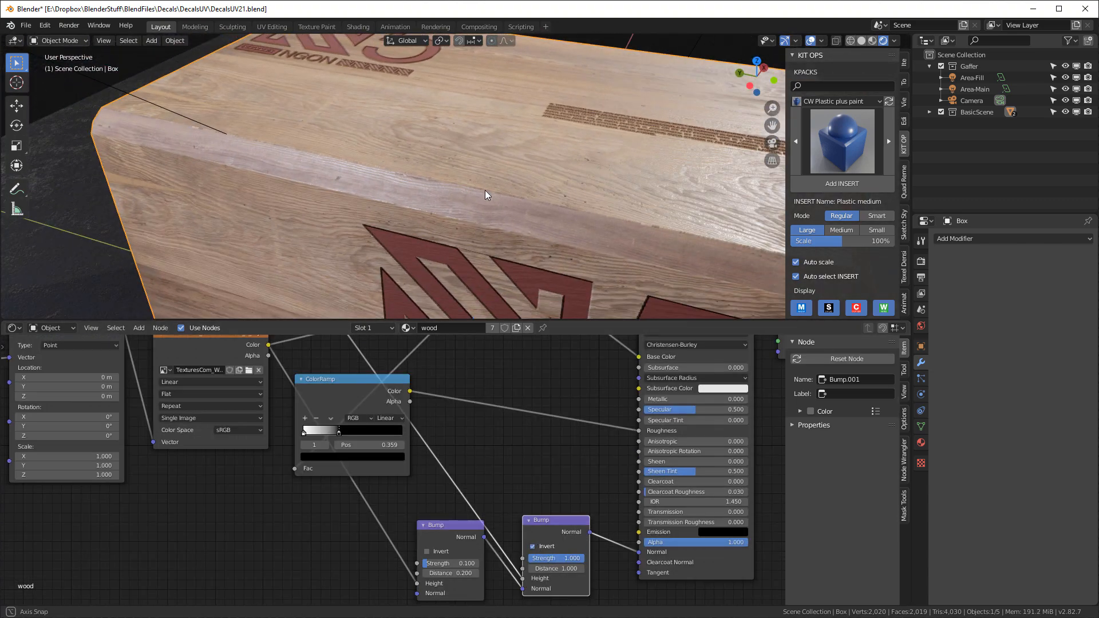
pyautogui.press('Return')
pyautogui.write('.5')
pyautogui.press('Return')
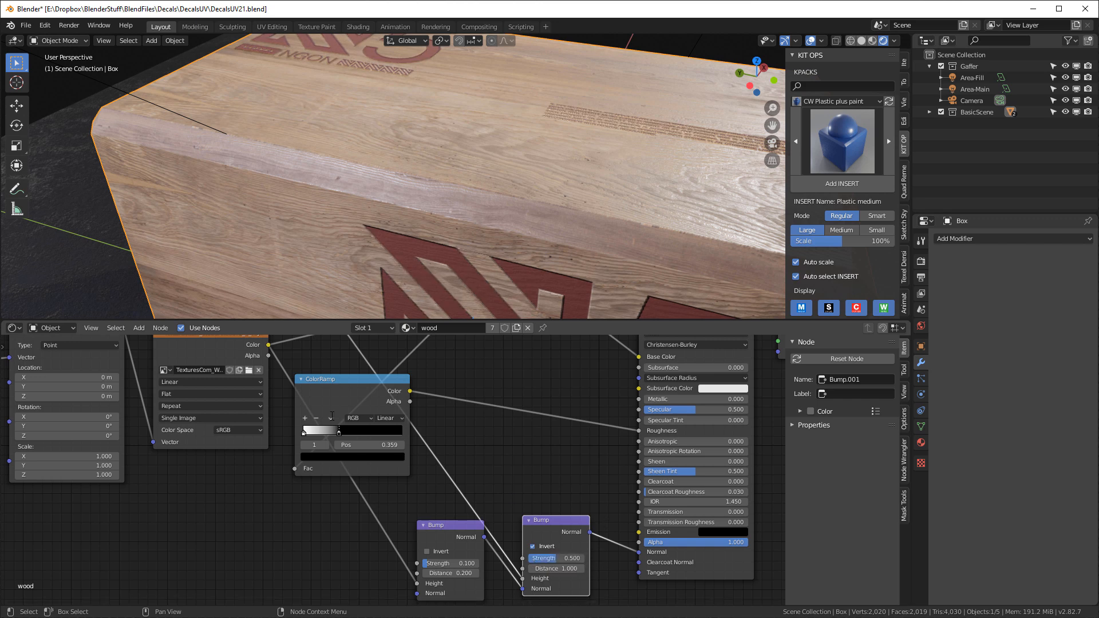
# Examine the engraved decals on the box's top, including the small text, and on its sides, as well as the full node tree
pyautogui.scroll(-4, 557, 171)
pyautogui.moveTo(557, 170); pyautogui.dragTo(596, 225, button='middle')
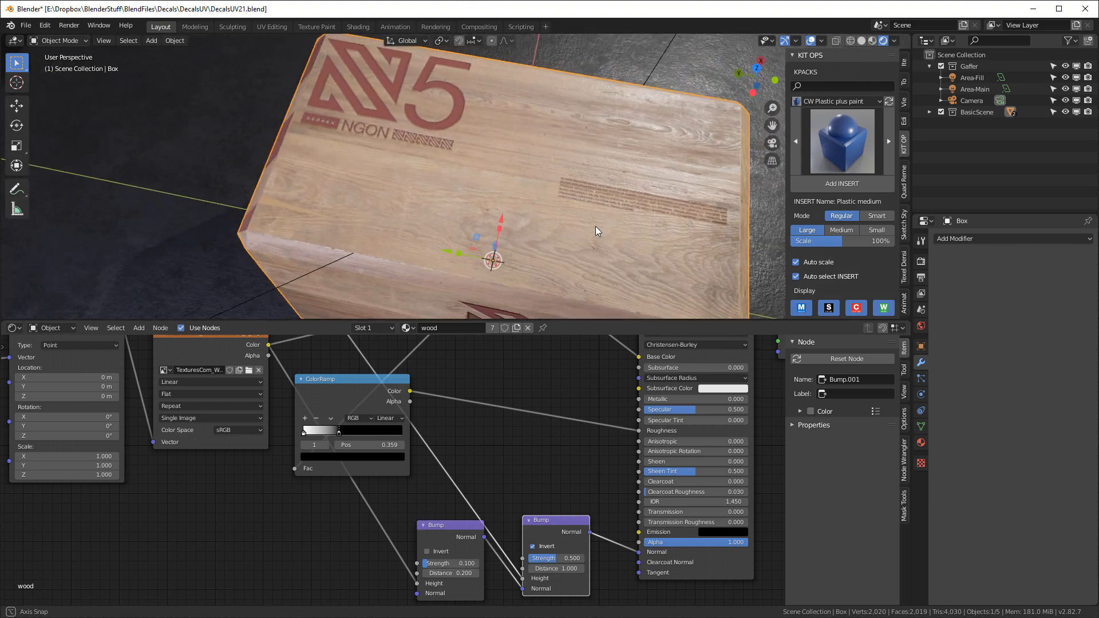
pyautogui.scroll(5, 655, 181)
pyautogui.moveTo(548, 199); pyautogui.dragTo(586, 211, button='middle')
pyautogui.keyDown('shift'); pyautogui.moveTo(585, 136); pyautogui.dragTo(561, 170, button='middle'); pyautogui.keyUp('shift')
pyautogui.scroll(2, 562, 169)
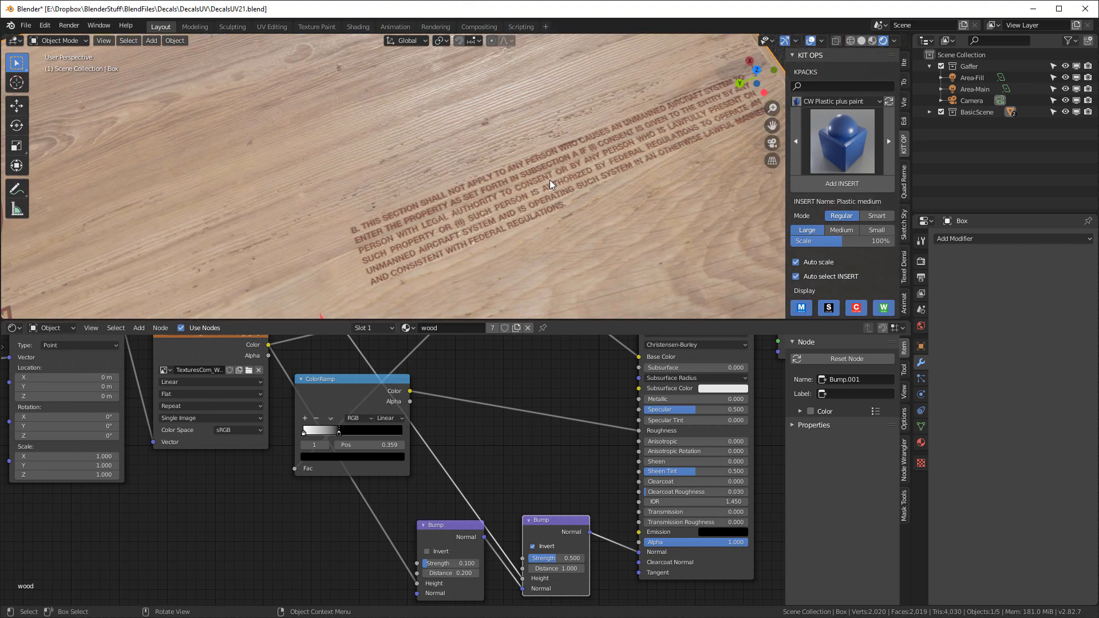
pyautogui.scroll(3, 556, 174)
pyautogui.scroll(-8, 574, 225)
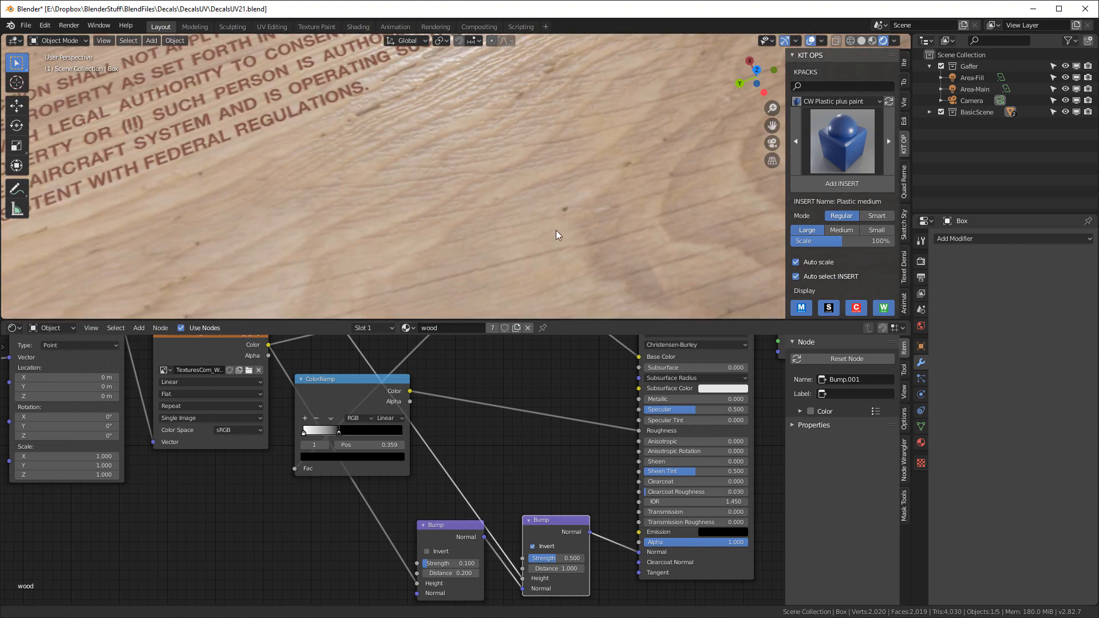
pyautogui.moveTo(584, 286); pyautogui.dragTo(501, 211, button='middle')
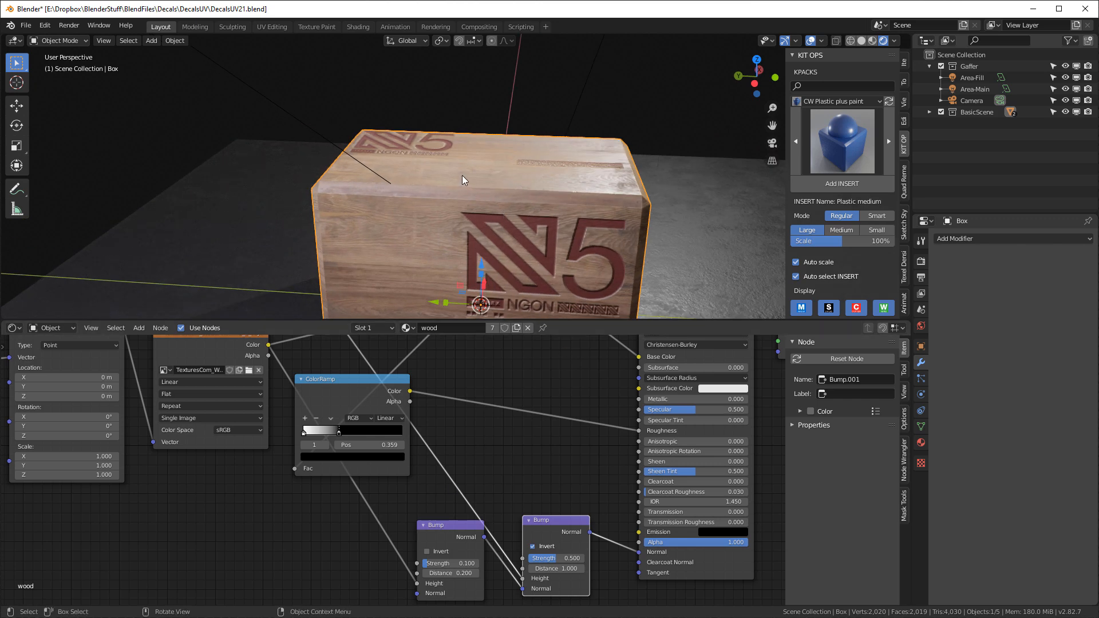
pyautogui.scroll(-1, 498, 391)
pyautogui.moveTo(465, 284); pyautogui.dragTo(515, 178, button='middle')
pyautogui.scroll(-5, 494, 380)
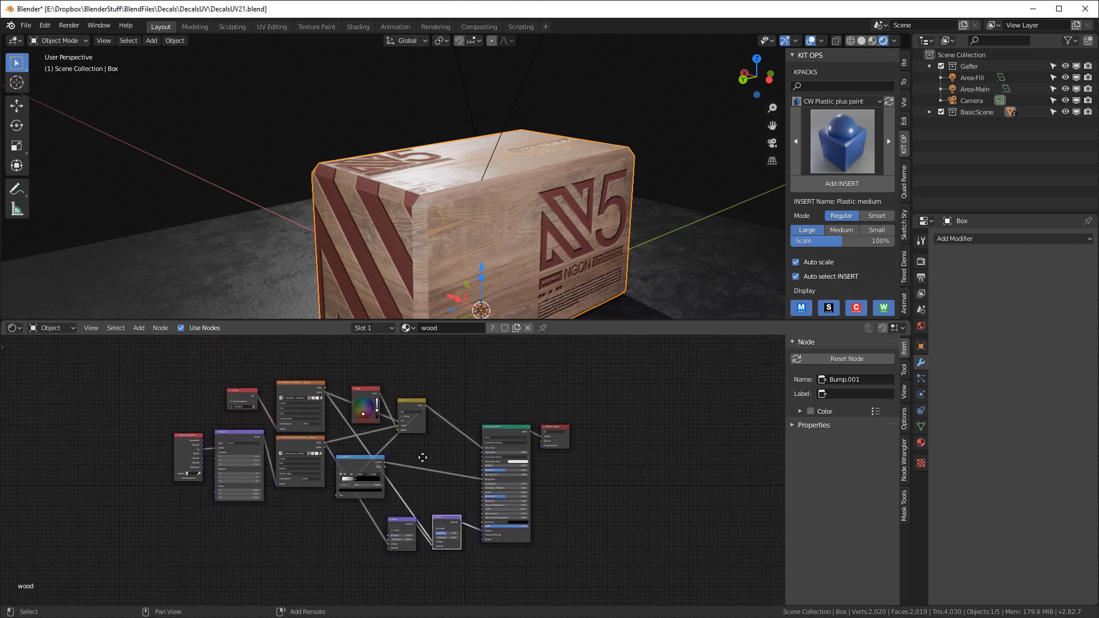
# Move the Material Output aside and duplicate the decal's UV Map, NEONEX image and RGB nodes above the Principled BSDF
pyautogui.moveTo(540, 433); pyautogui.dragTo(642, 420)
pyautogui.scroll(1, 412, 361)
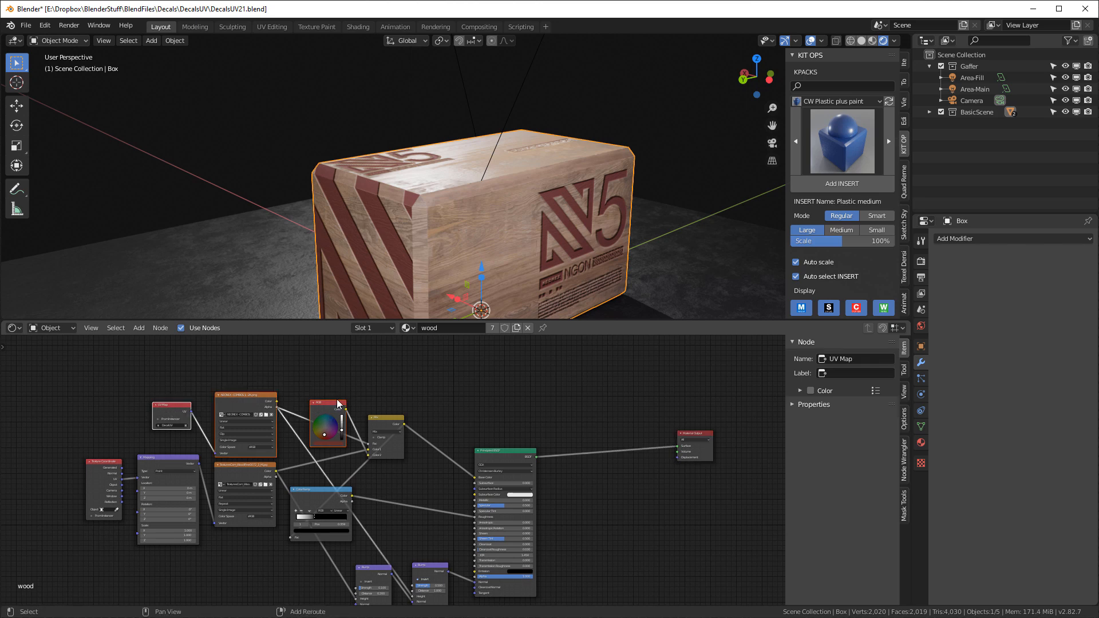
pyautogui.hotkey('shift', 'd')
pyautogui.click(504, 378)
pyautogui.scroll(2, 358, 399)
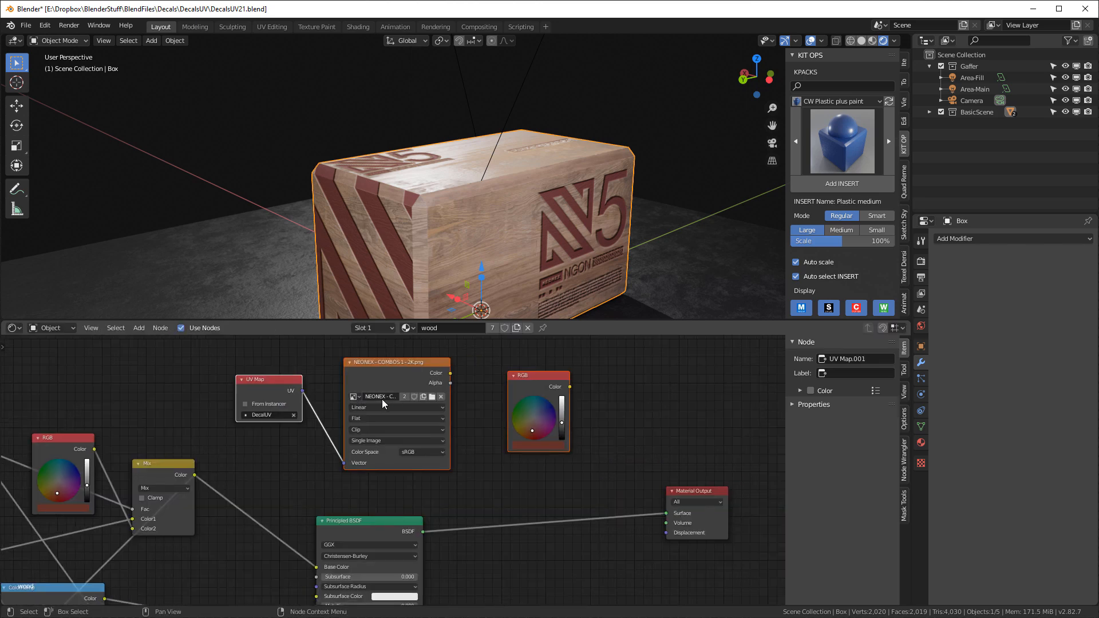
# Add a Glossy BSDF node and arrange it below the duplicated RGB node, near the Material Output
pyautogui.hotkey('shift', 'a')
pyautogui.moveTo(533, 520)
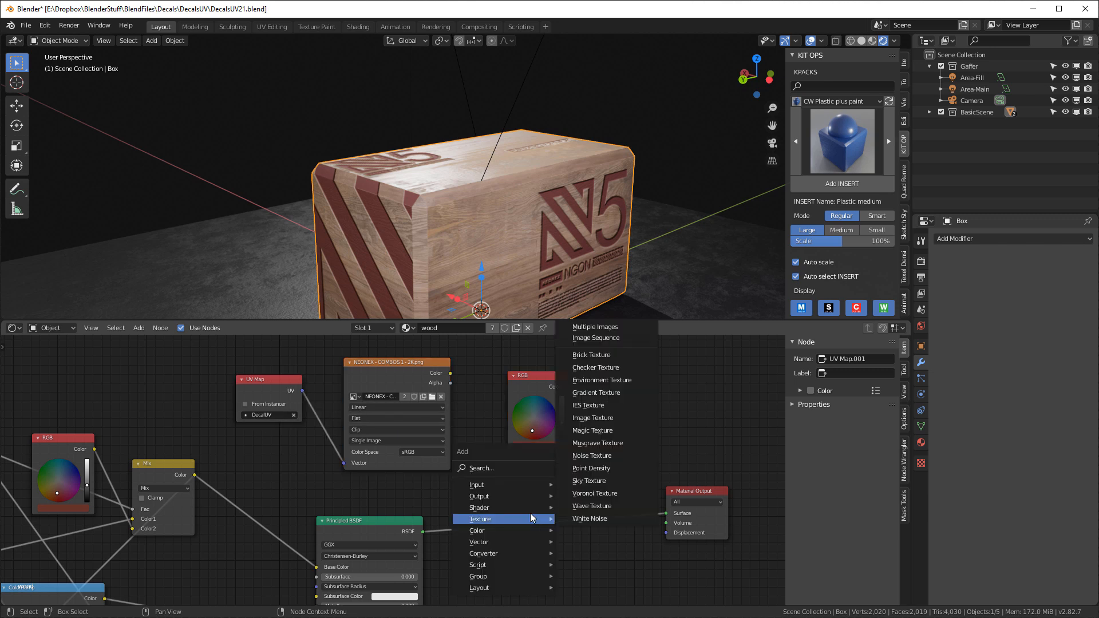
pyautogui.click(612, 370)
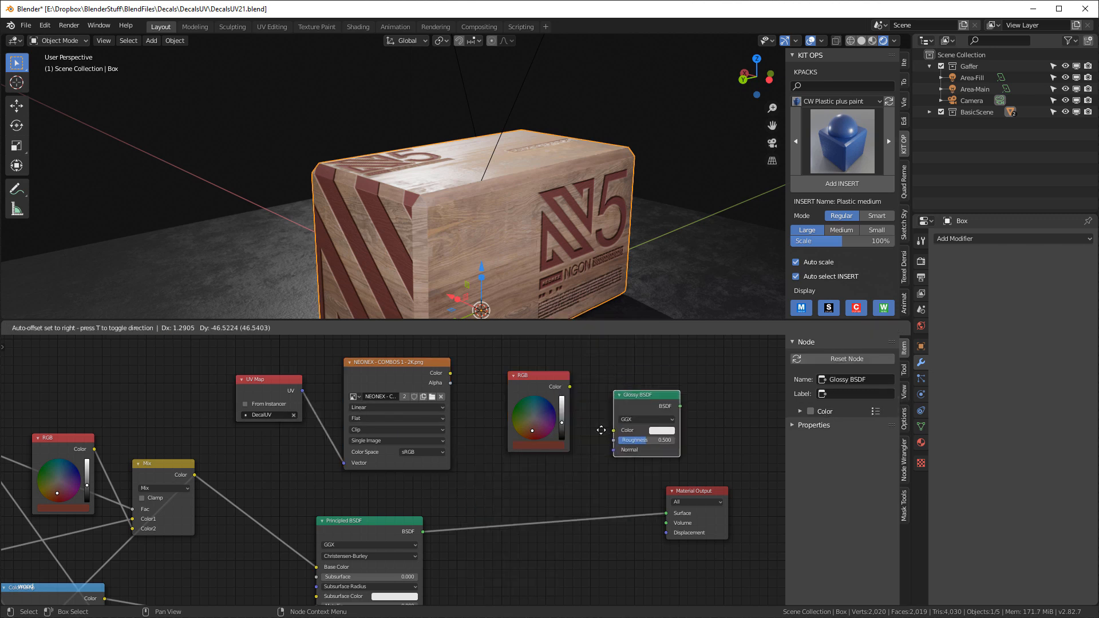
pyautogui.click(578, 484)
pyautogui.moveTo(552, 376); pyautogui.dragTo(518, 341)
pyautogui.moveTo(615, 443); pyautogui.dragTo(526, 451)
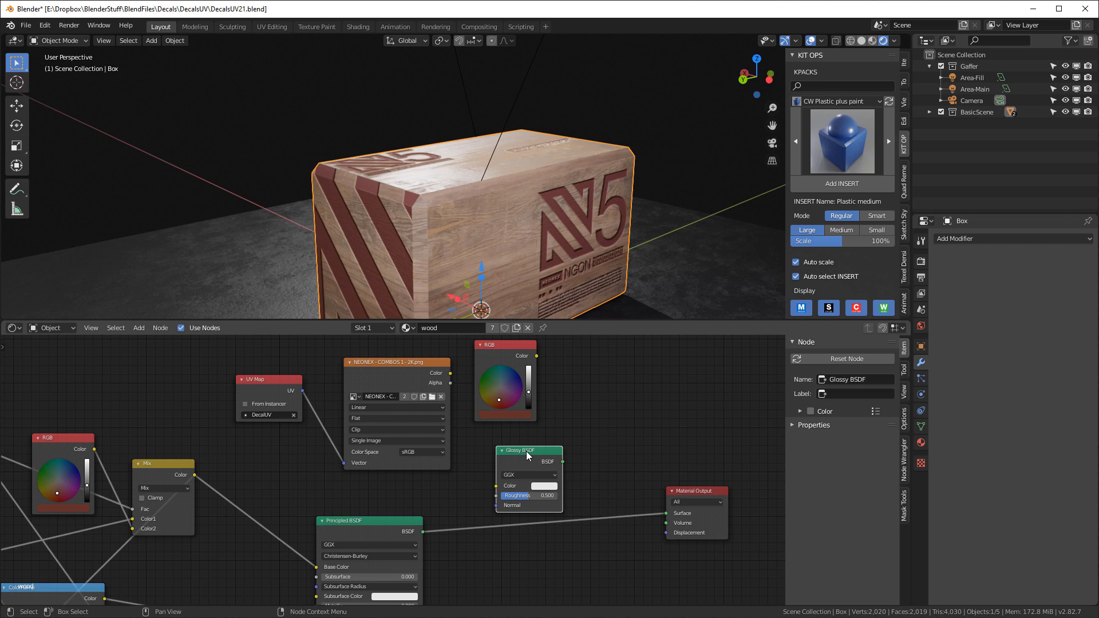
# Blend the Principled and Glossy BSDFs in a Mix Shader, with Principled first, Glossy second and the duplicated NEONEX Alpha driving Fac
pyautogui.keyDown('ctrl'); pyautogui.keyDown('shift'); pyautogui.moveTo(535, 448); pyautogui.dragTo(408, 521, button='right'); pyautogui.keyUp('shift'); pyautogui.keyUp('ctrl')
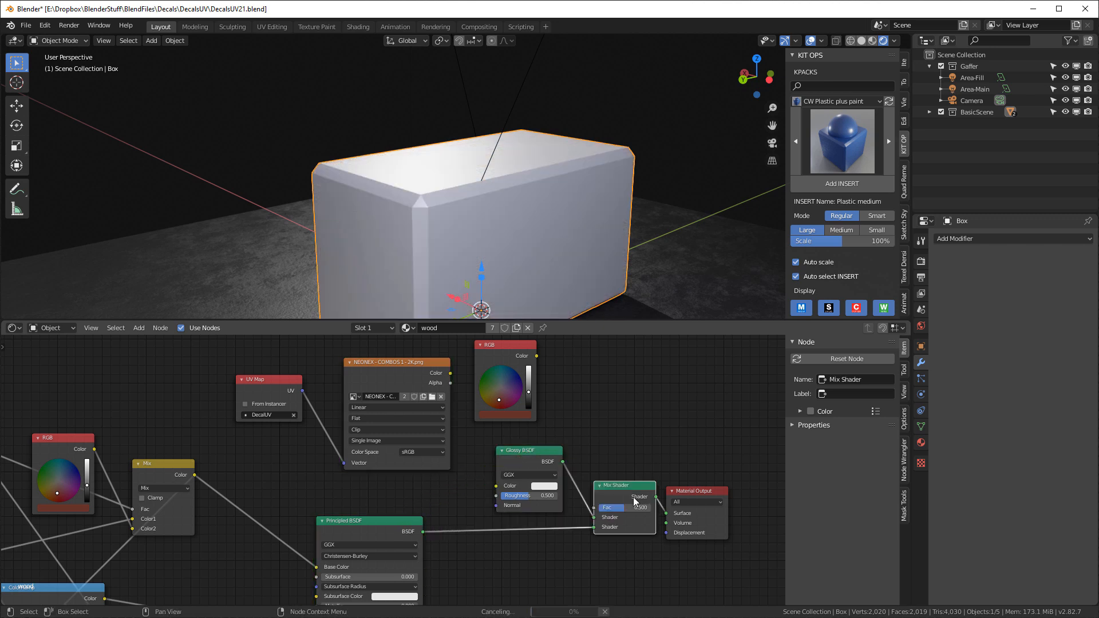
pyautogui.moveTo(546, 450); pyautogui.dragTo(522, 458)
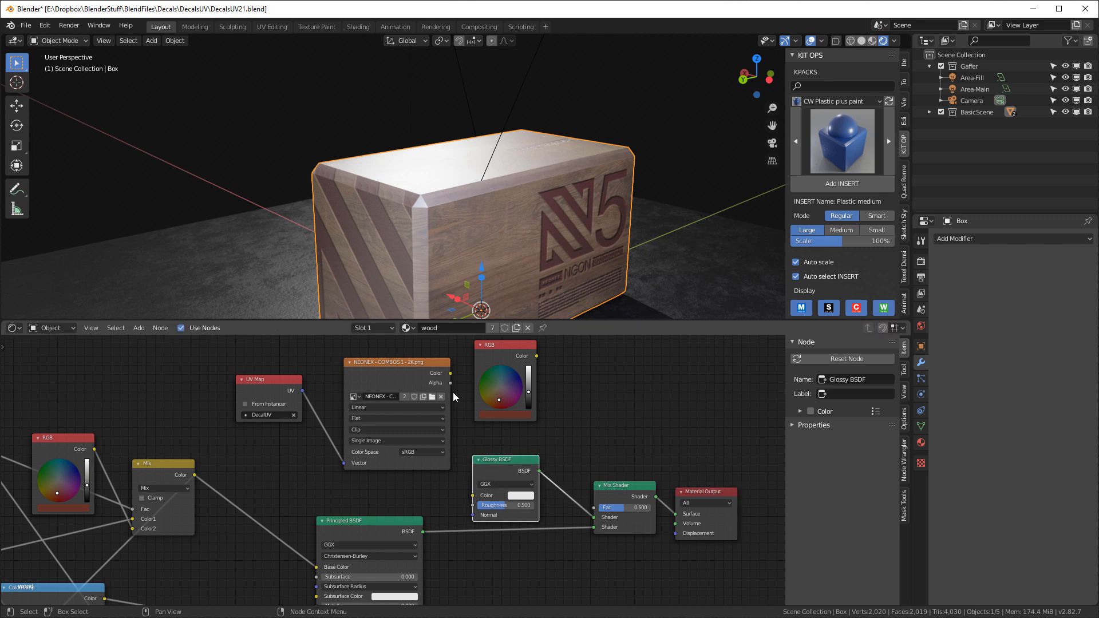
pyautogui.moveTo(451, 383); pyautogui.dragTo(596, 512)
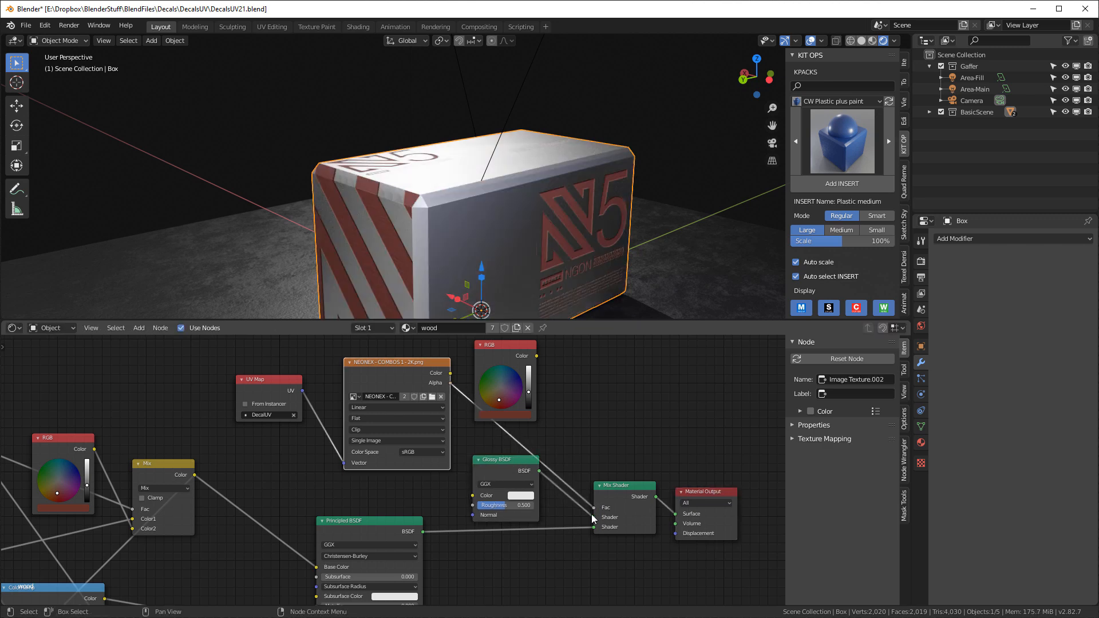
pyautogui.moveTo(594, 527); pyautogui.dragTo(594, 518)
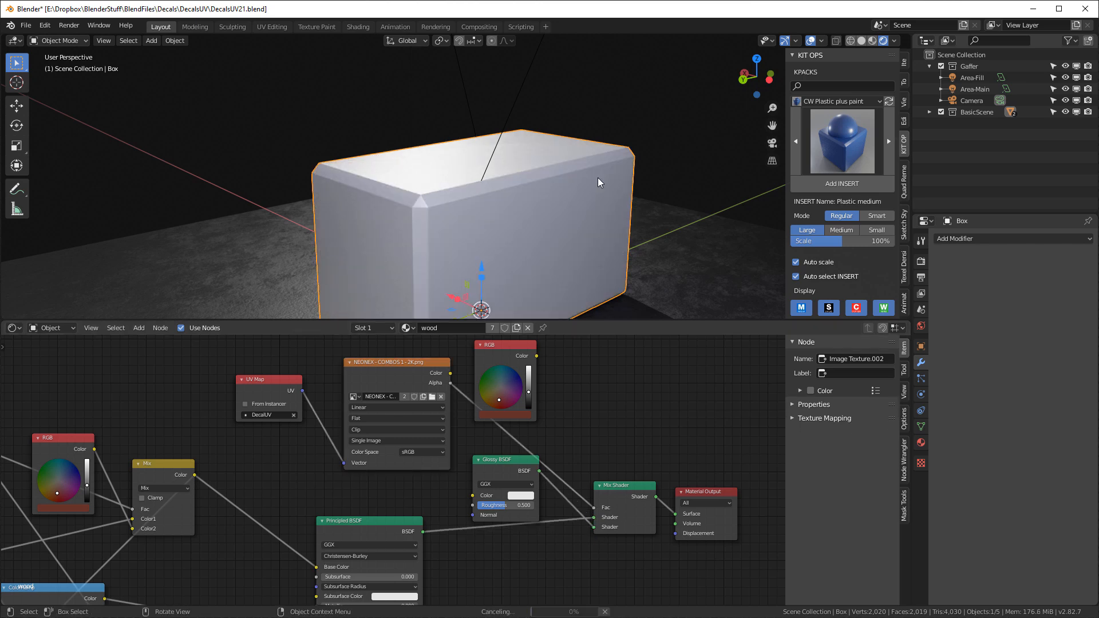
# Set the Glossy BSDF's Roughness to 0.123 and clear the DecalUV entry from the duplicated UV Map node
pyautogui.scroll(5, 596, 183)
pyautogui.scroll(-2, 559, 230)
pyautogui.moveTo(594, 205); pyautogui.dragTo(580, 237, button='middle')
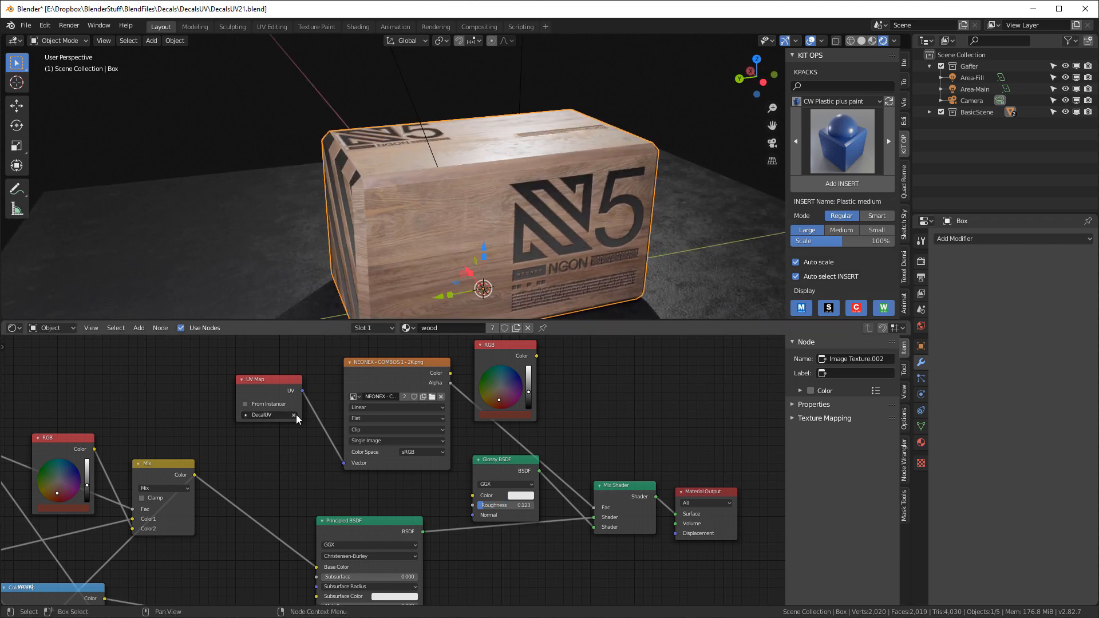
pyautogui.press('BackSpace')
pyautogui.moveTo(610, 211); pyautogui.dragTo(602, 183, button='middle')
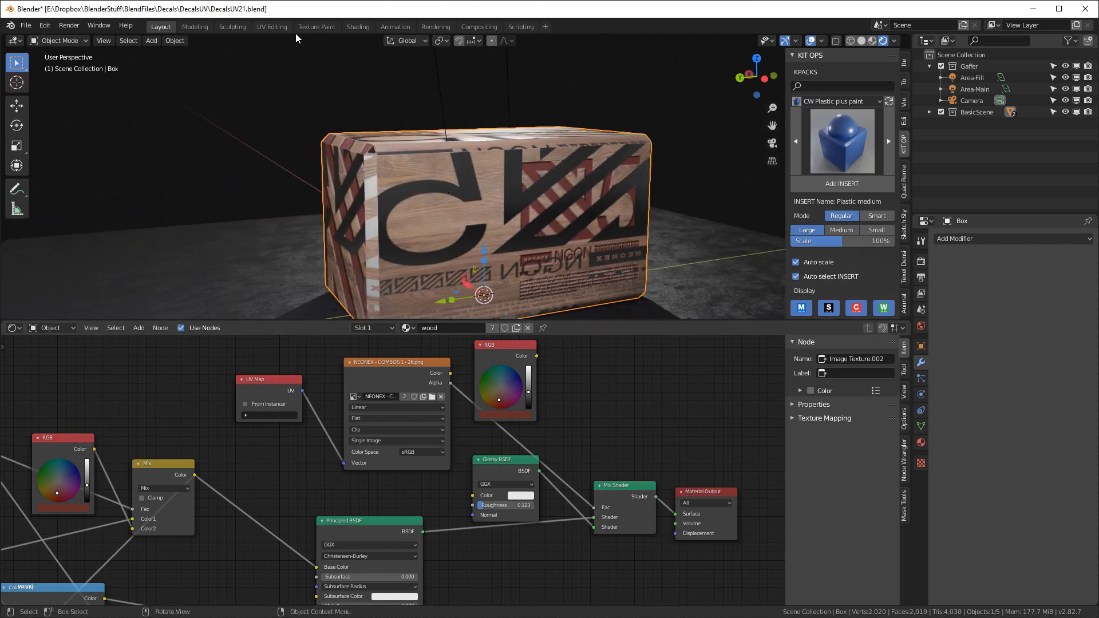
# Add a third UV map to the box in the UV Editing workspace, name it FoilUV and make it active
pyautogui.click(269, 26)
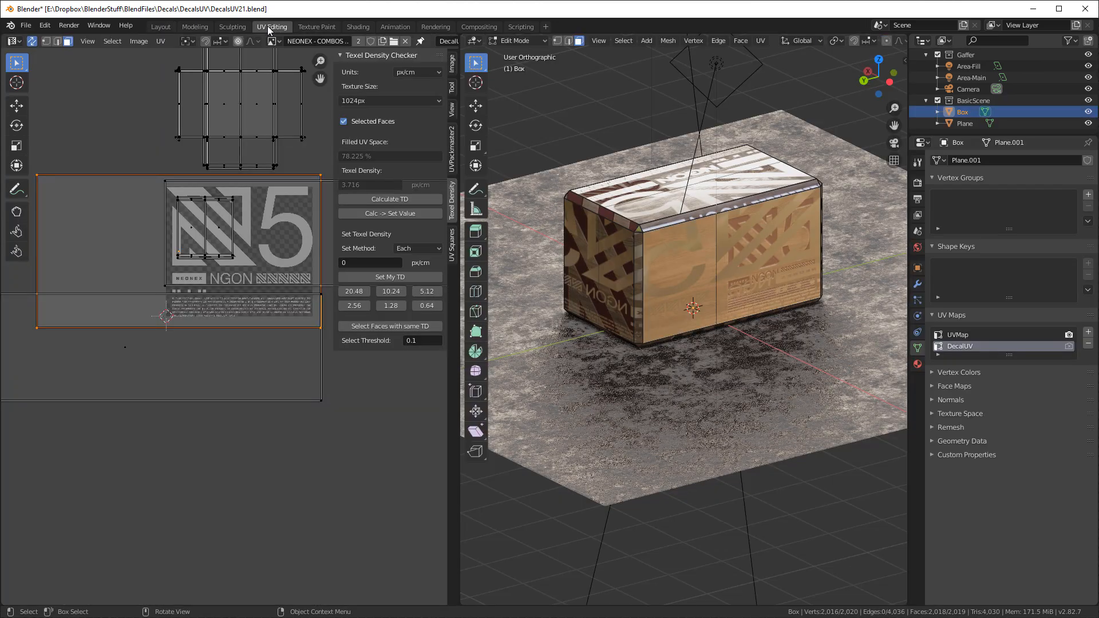
pyautogui.click(1088, 333)
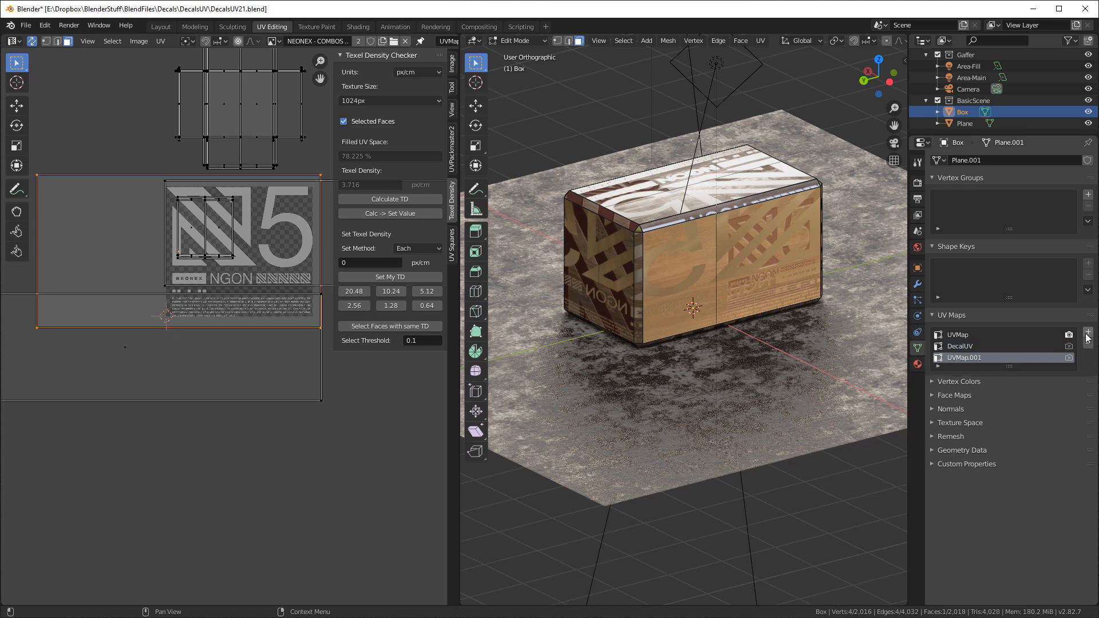
pyautogui.doubleClick(978, 360)
pyautogui.write('FoilUV')
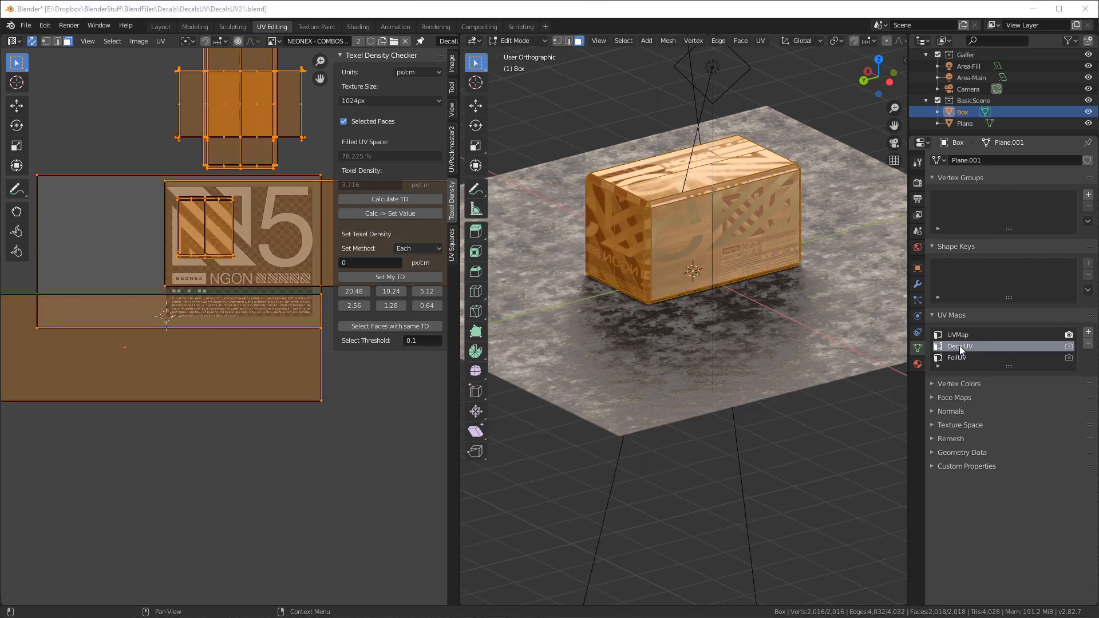
pyautogui.click(965, 356)
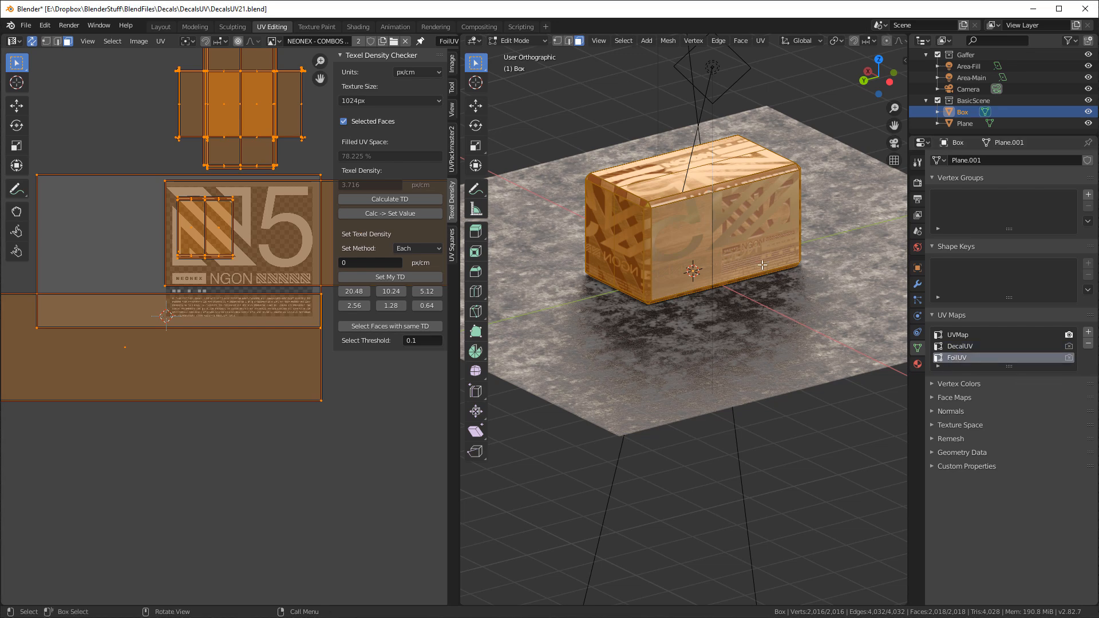
# Unwrap the whole box with Cube Projection in FoilUV and move the UV islands above the decal image
pyautogui.press('u')
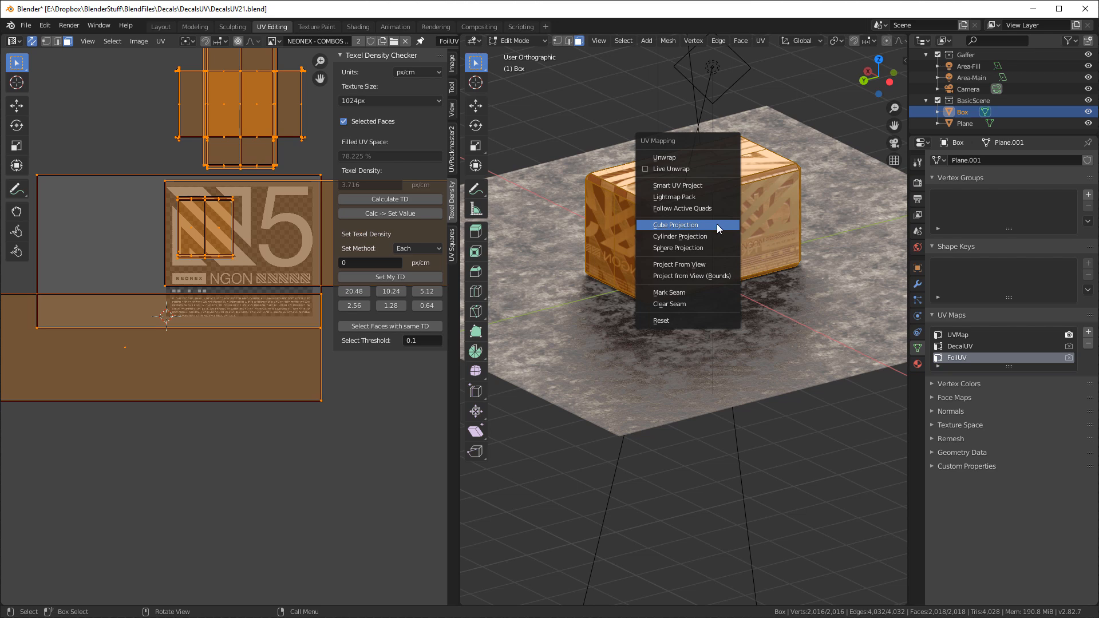
pyautogui.click(718, 227)
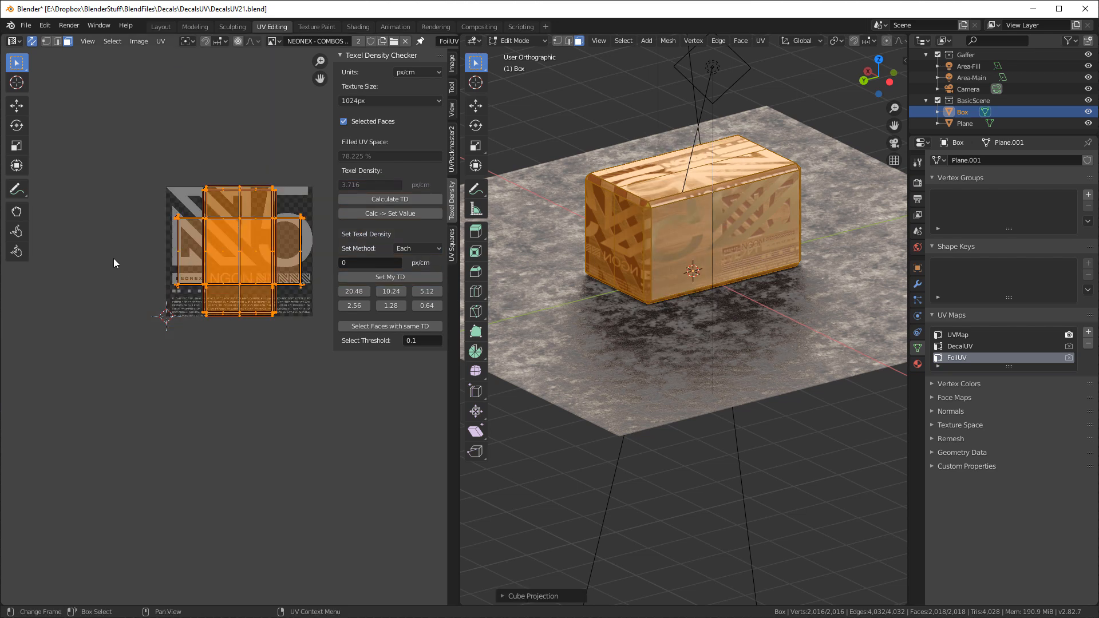
pyautogui.press('g')
pyautogui.click(119, 130)
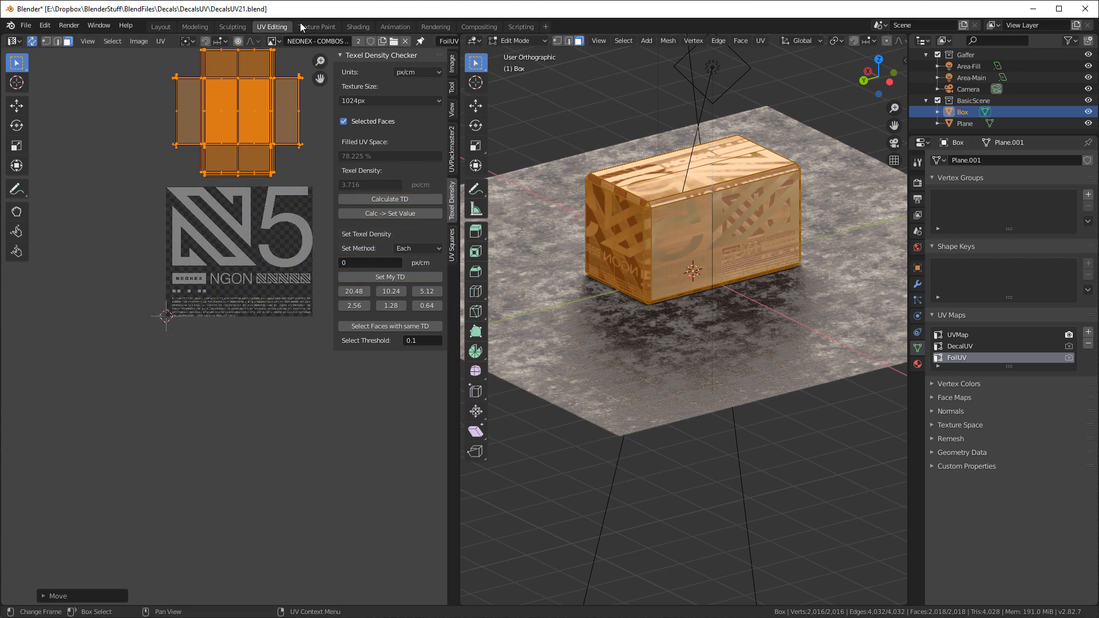
# Assign FoilUV to the duplicated UV Map node of the wood material in the Layout workspace
pyautogui.click(159, 27)
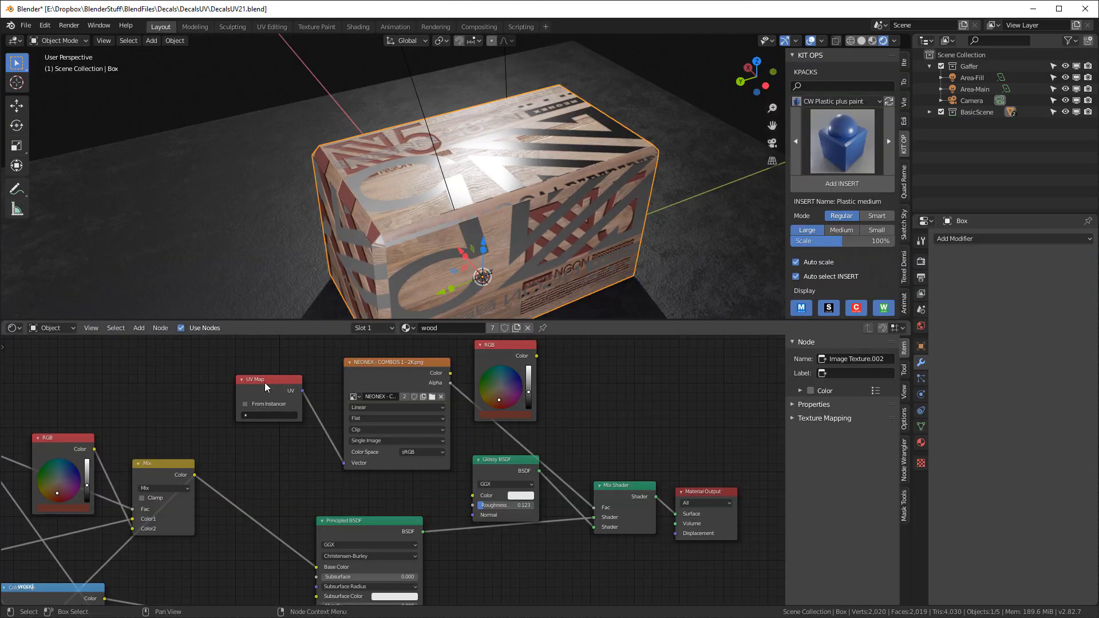
pyautogui.click(254, 416)
pyautogui.click(259, 440)
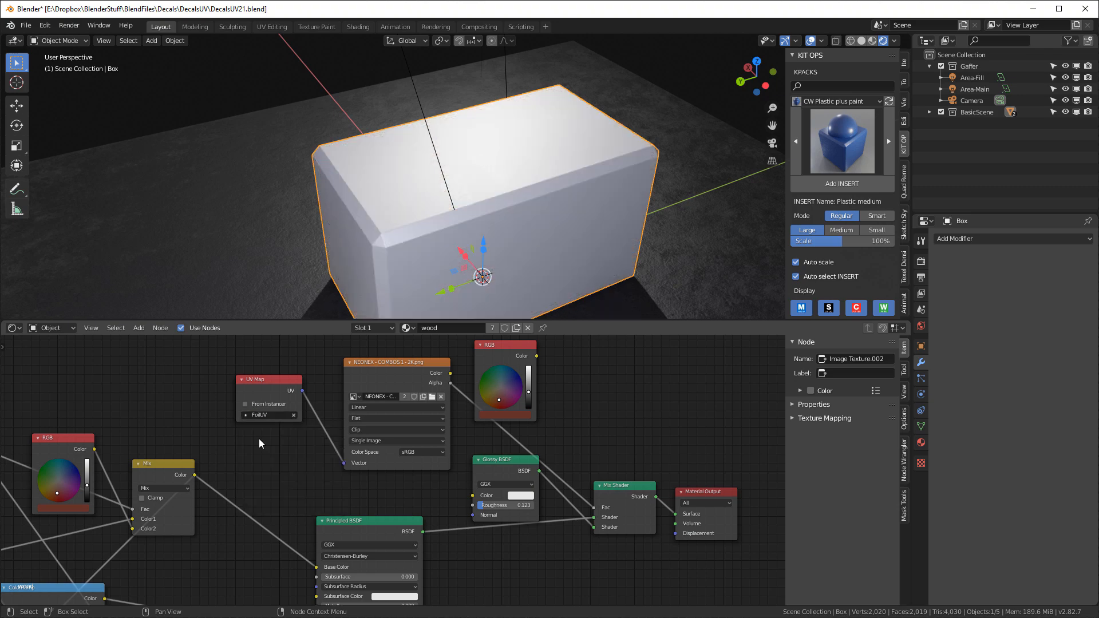
pyautogui.moveTo(710, 249); pyautogui.dragTo(556, 140, button='middle')
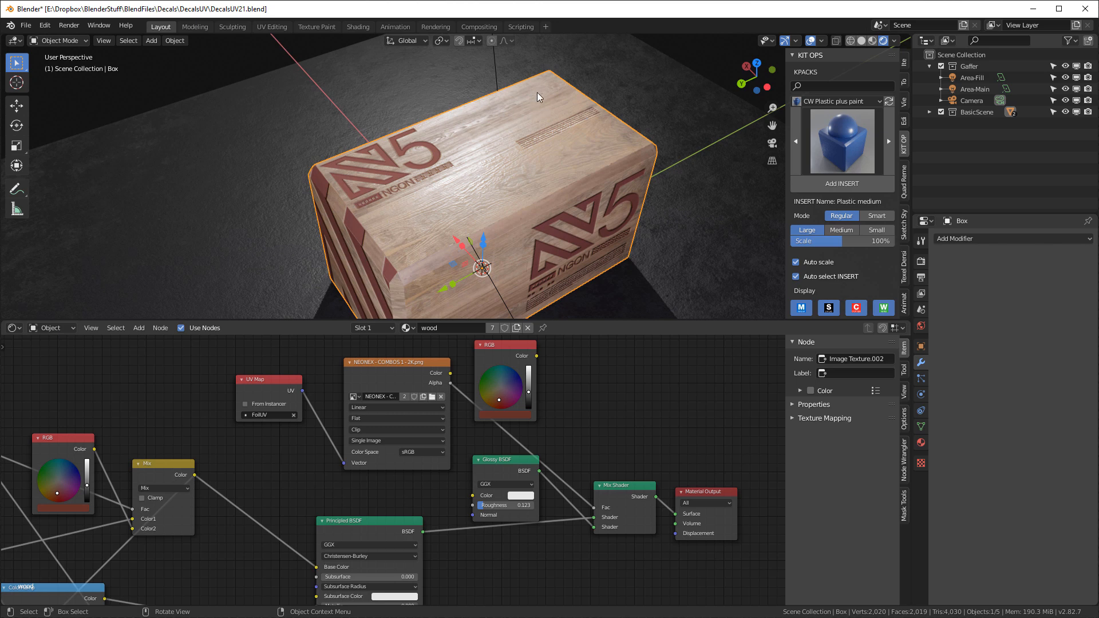
# Project the half of the box's top with the N5 logo from top view and place its FoilUV island over the NGON lettering
pyautogui.click(271, 27)
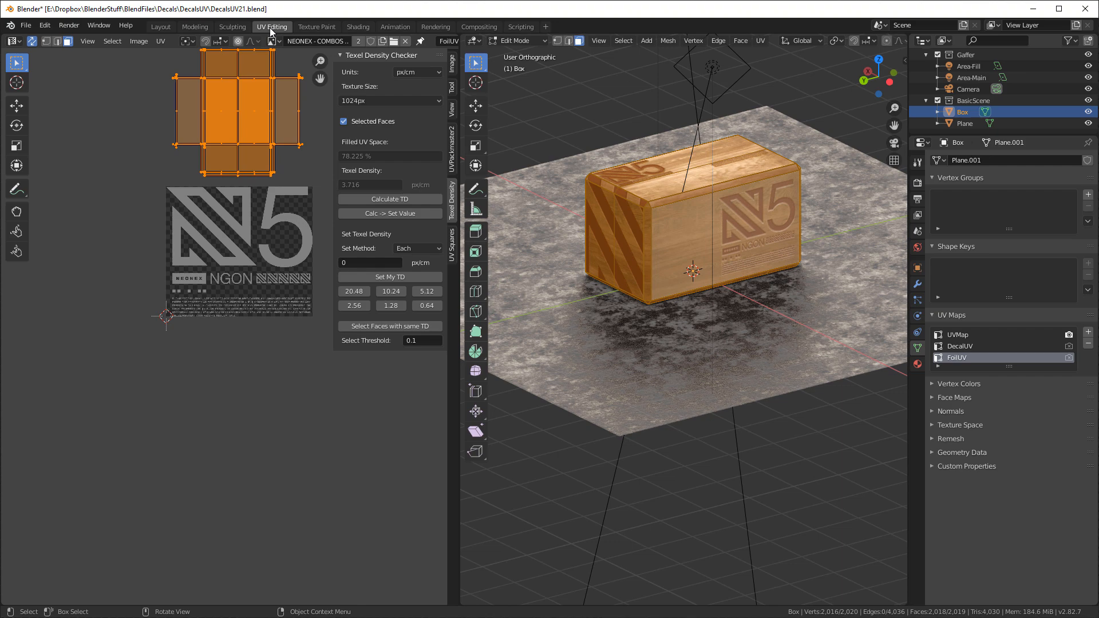
pyautogui.scroll(2, 700, 163)
pyautogui.click(722, 154)
pyautogui.moveTo(724, 142); pyautogui.dragTo(701, 175, button='middle')
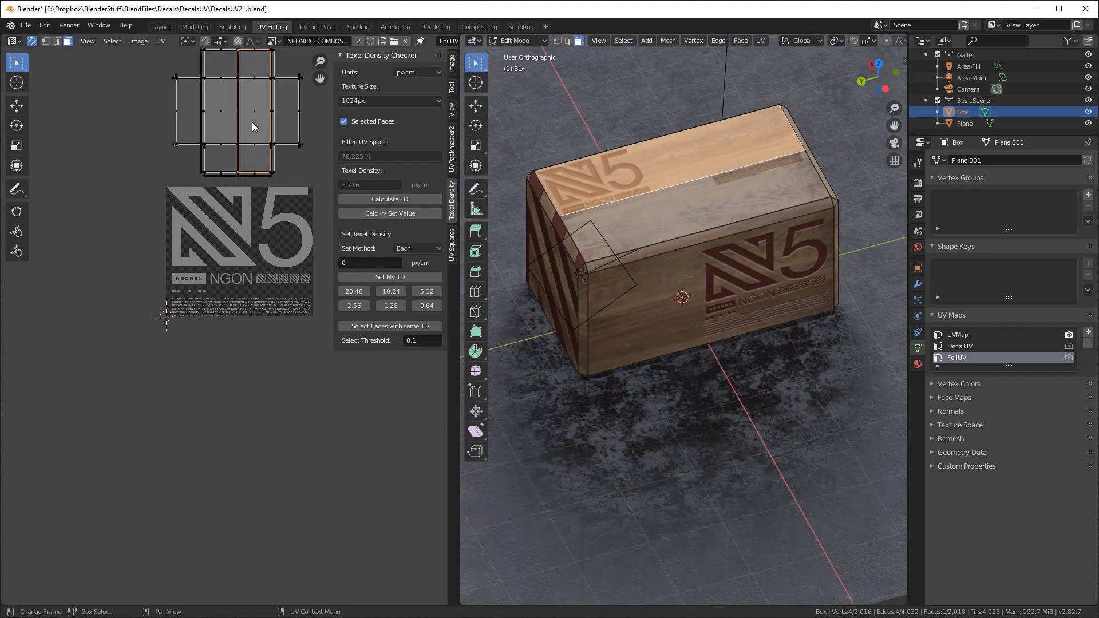
pyautogui.press('shift+KP_7')
pyautogui.press('u')
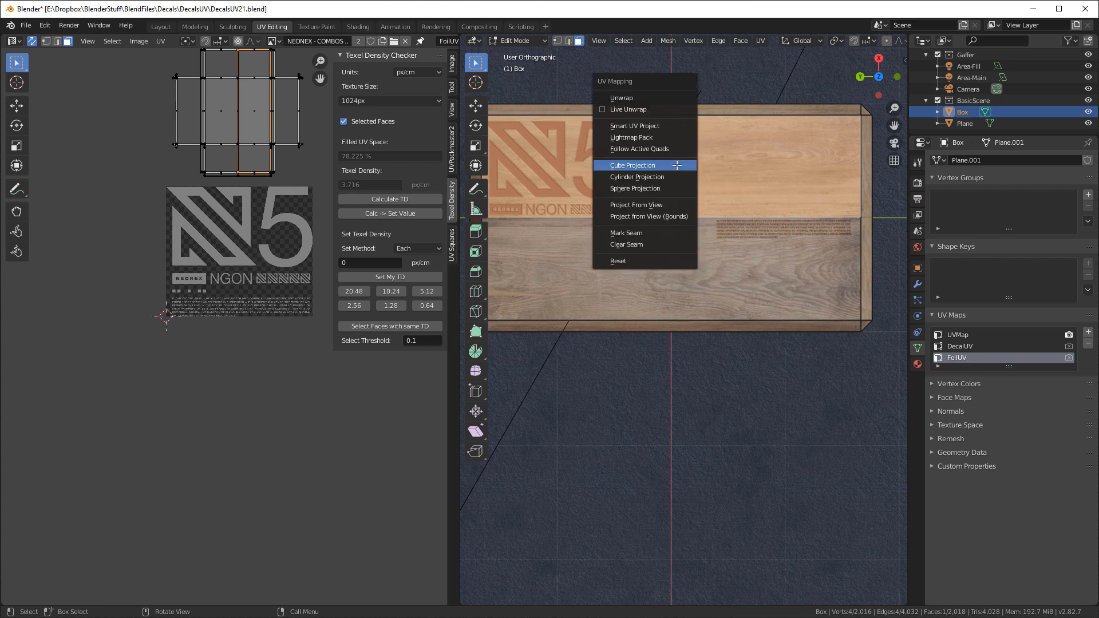
pyautogui.click(636, 205)
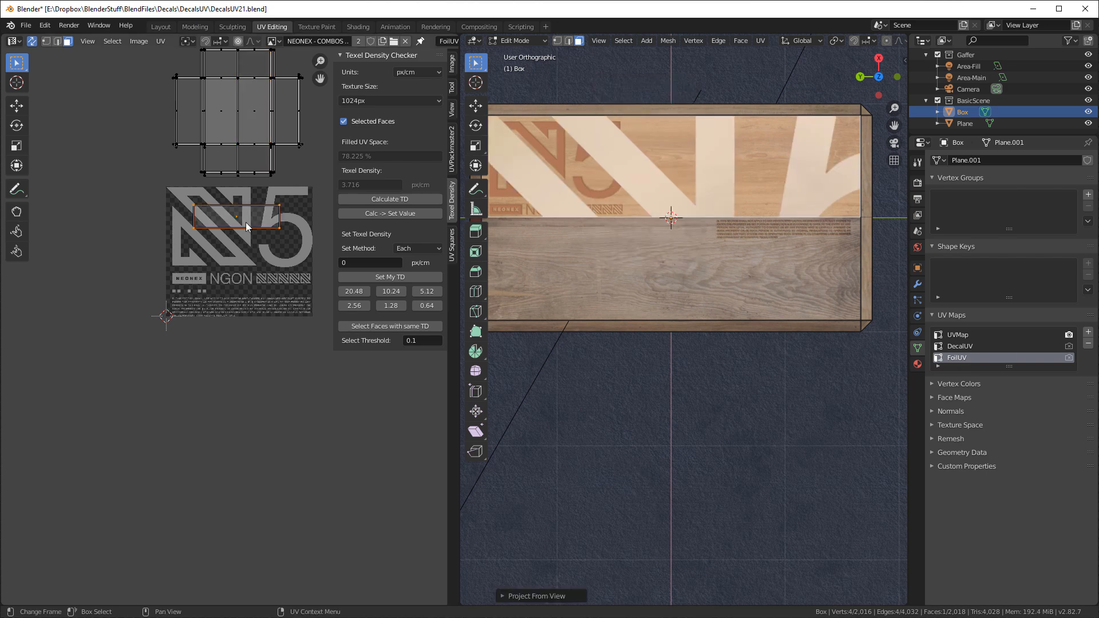
pyautogui.press('g')
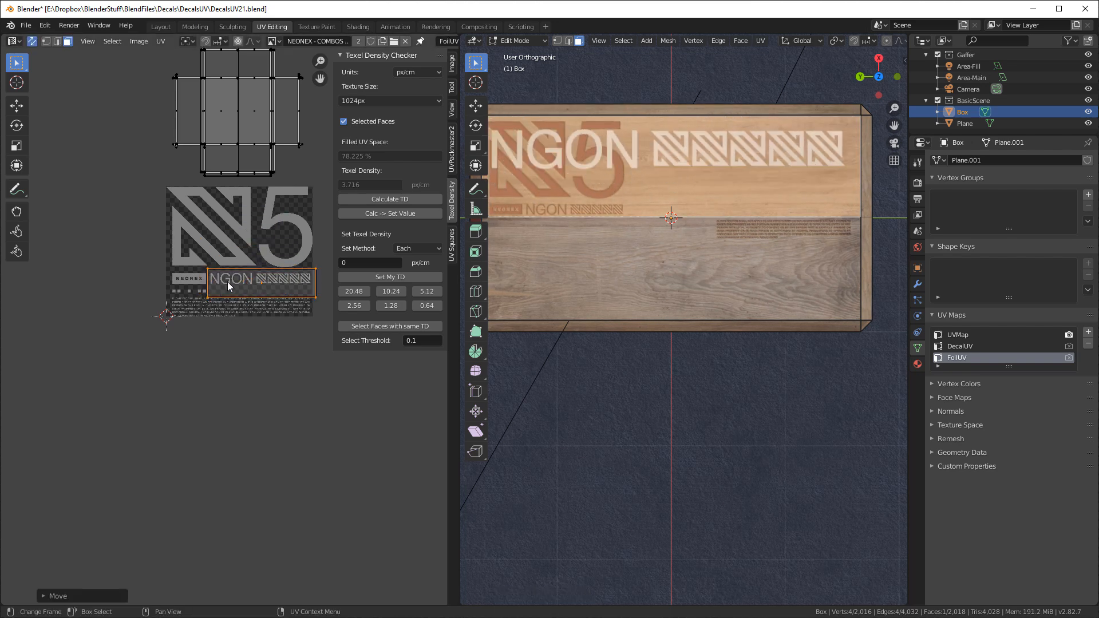
pyautogui.click(664, 159)
# Knife-cut a rectangle around the hatched pattern in the outer corner of that top face, using angle-constrained cuts
pyautogui.moveTo(730, 185); pyautogui.dragTo(678, 123, button='middle')
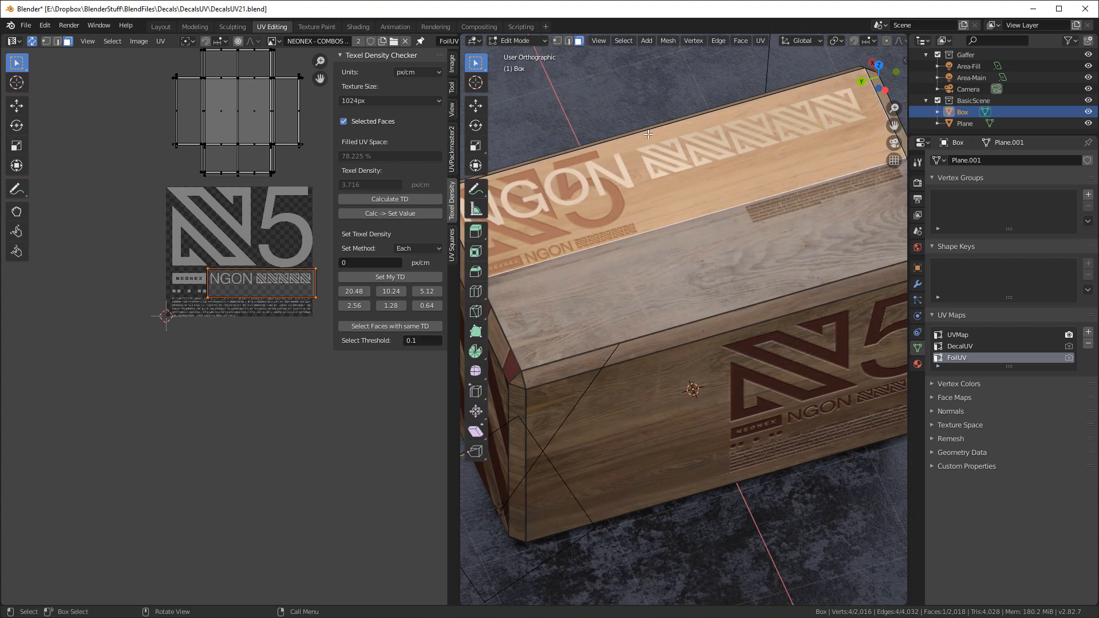
pyautogui.moveTo(721, 145); pyautogui.dragTo(701, 207, button='middle')
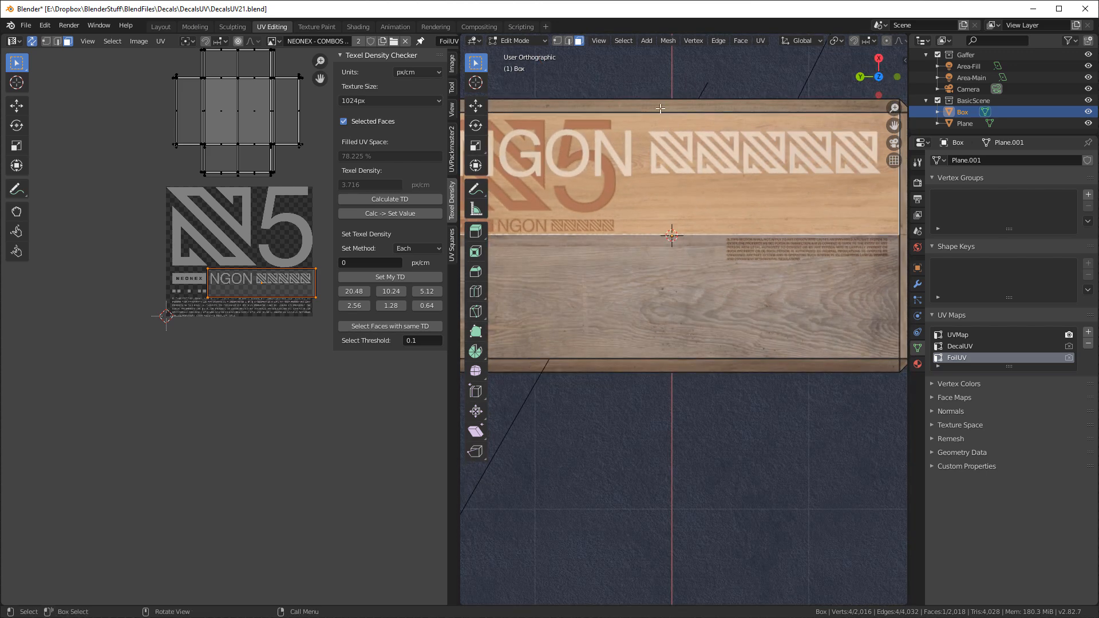
pyautogui.press('k')
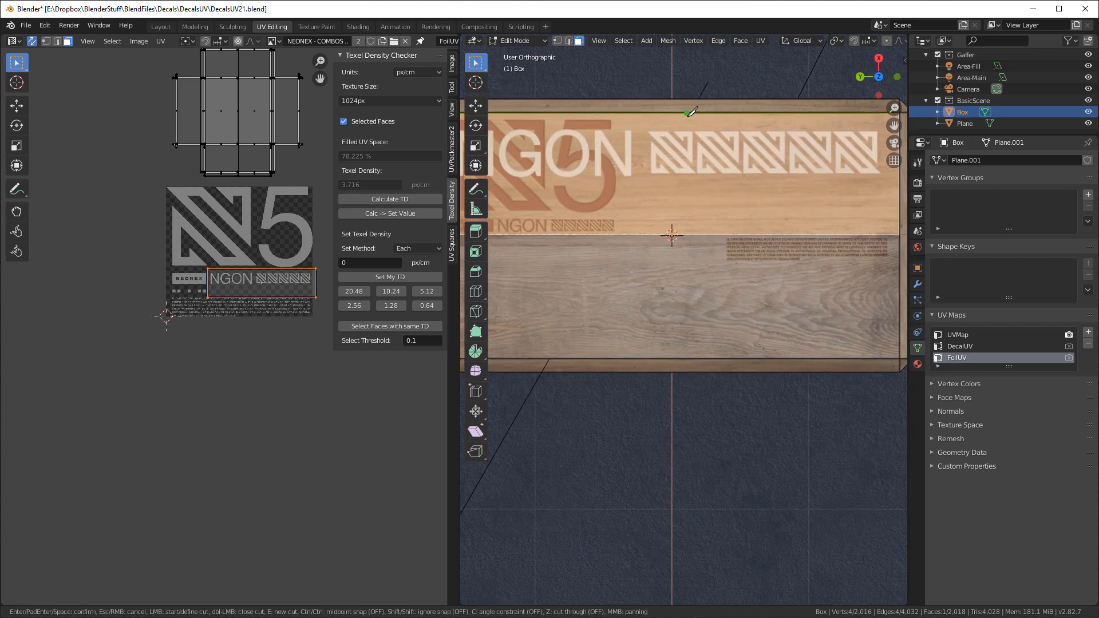
pyautogui.click(684, 113)
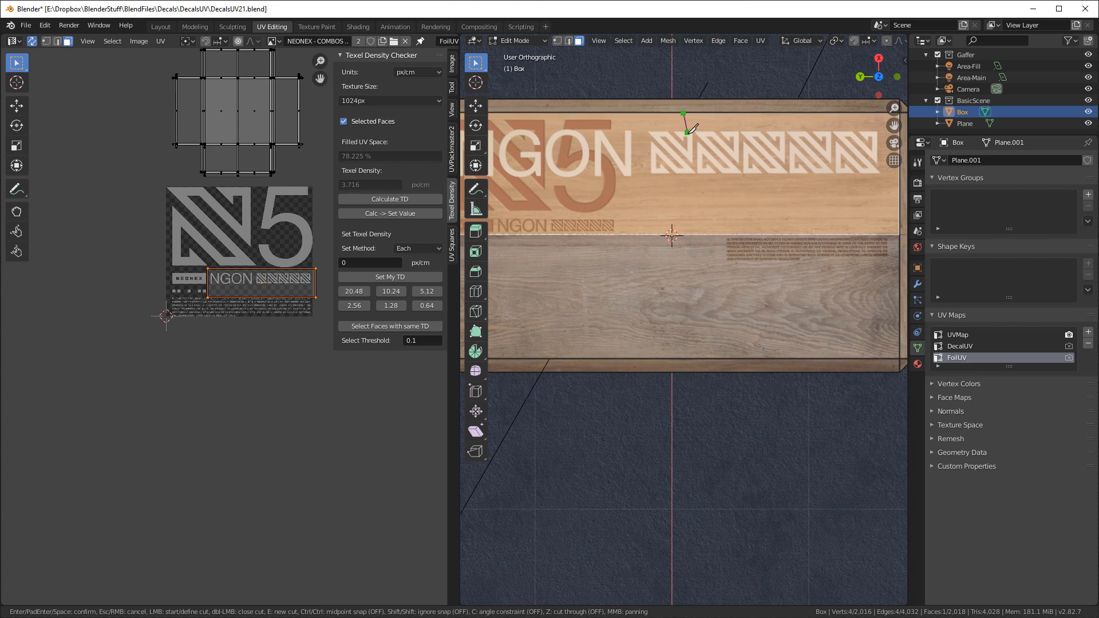
pyautogui.press('c')
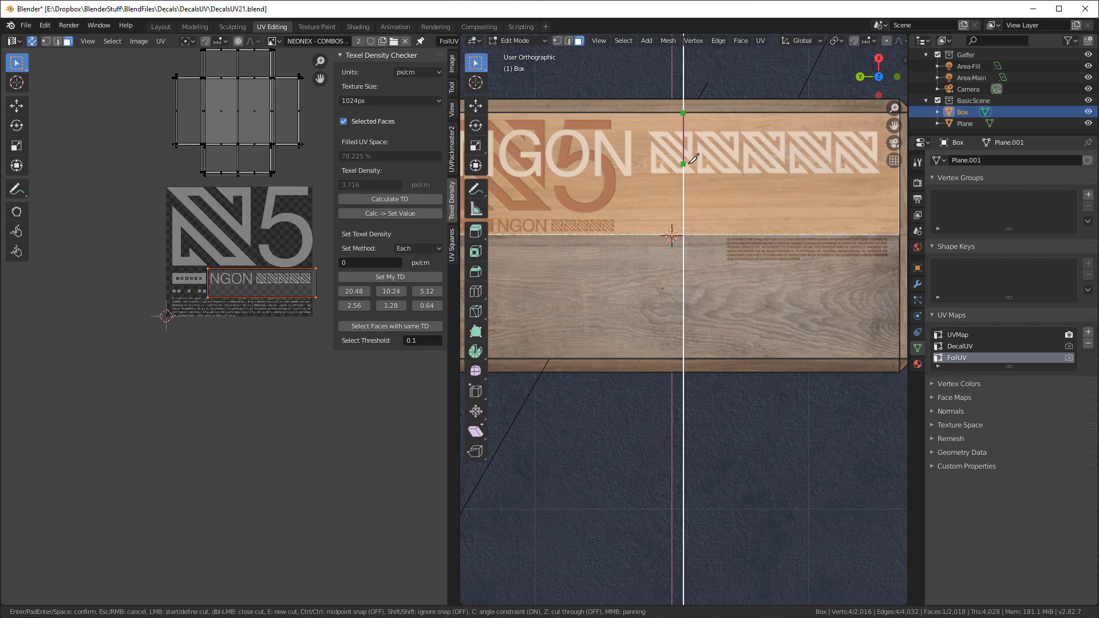
pyautogui.click(691, 177)
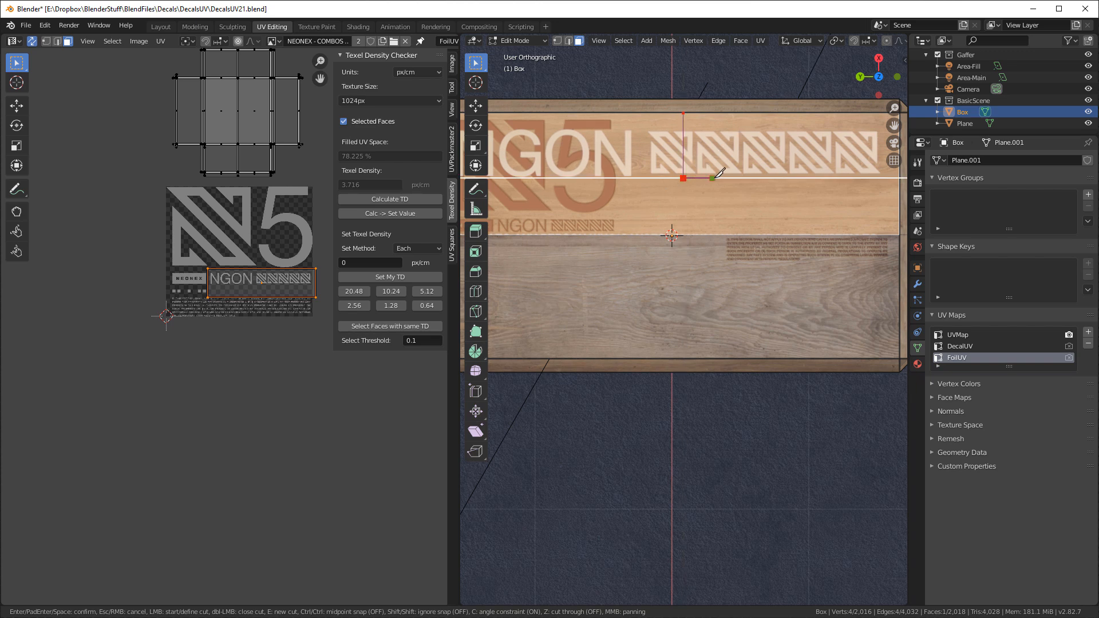
pyautogui.click(899, 178)
pyautogui.press('Return')
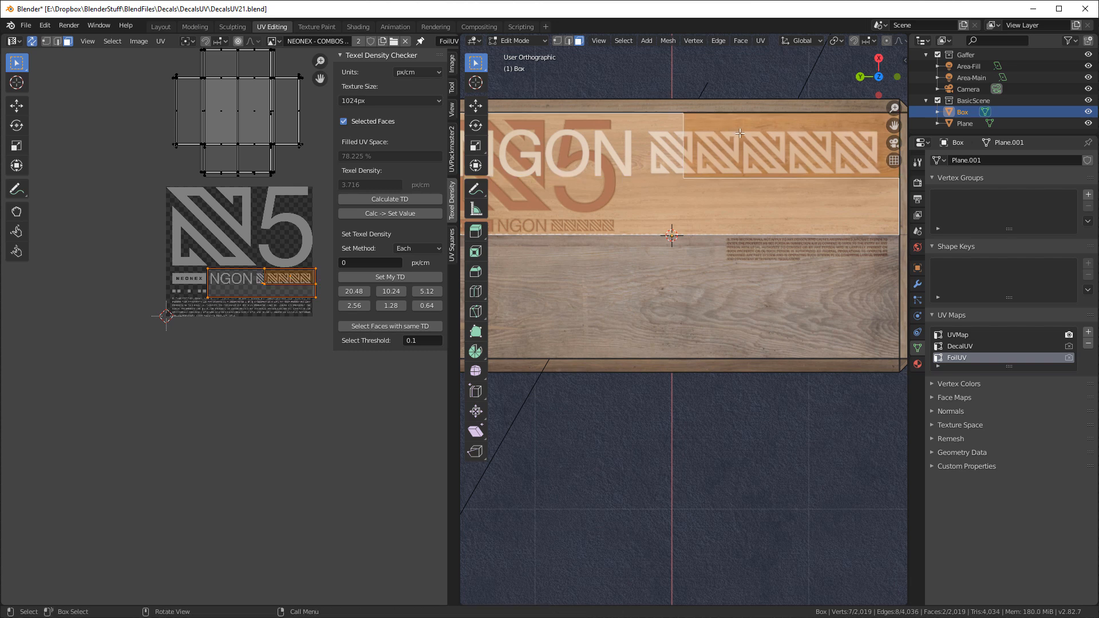
# Move the UVs of both cut top faces below the decal image and select only the new rectangular face
pyautogui.press('g')
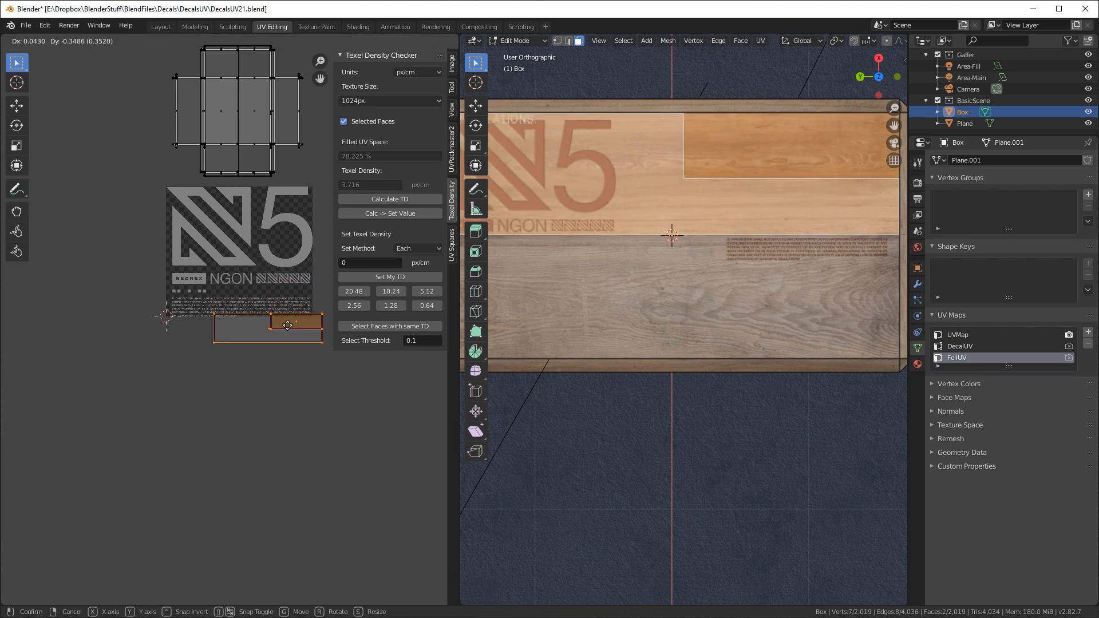
pyautogui.click(286, 339)
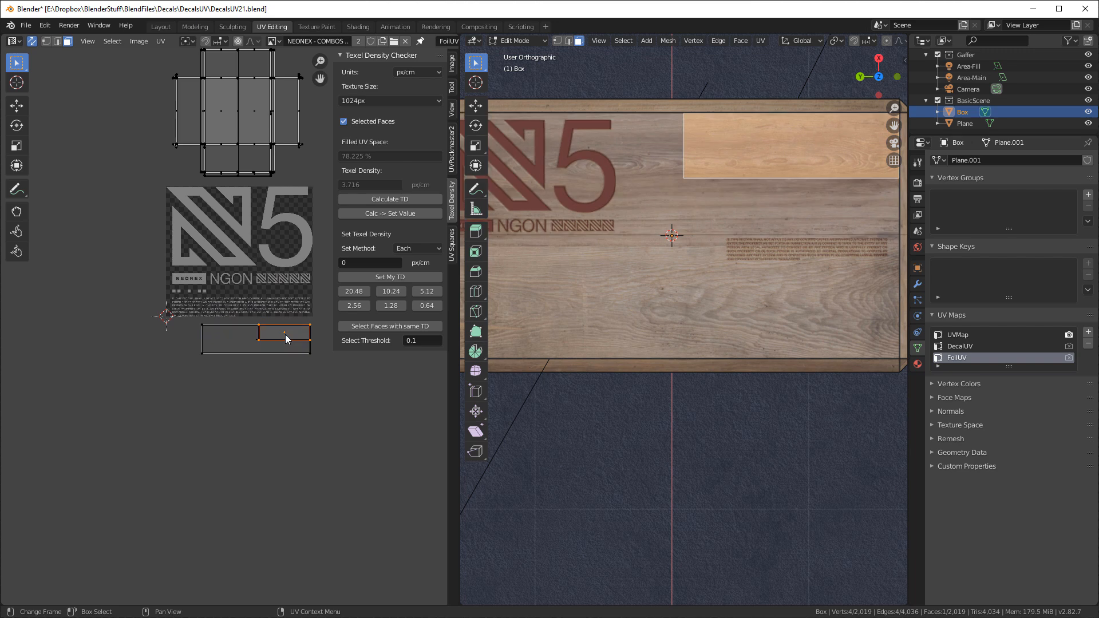
# Place the new rectangular face's FoilUV island over the NGON lettering and hatched pattern, enlarging it so both fit on the face
pyautogui.press('g')
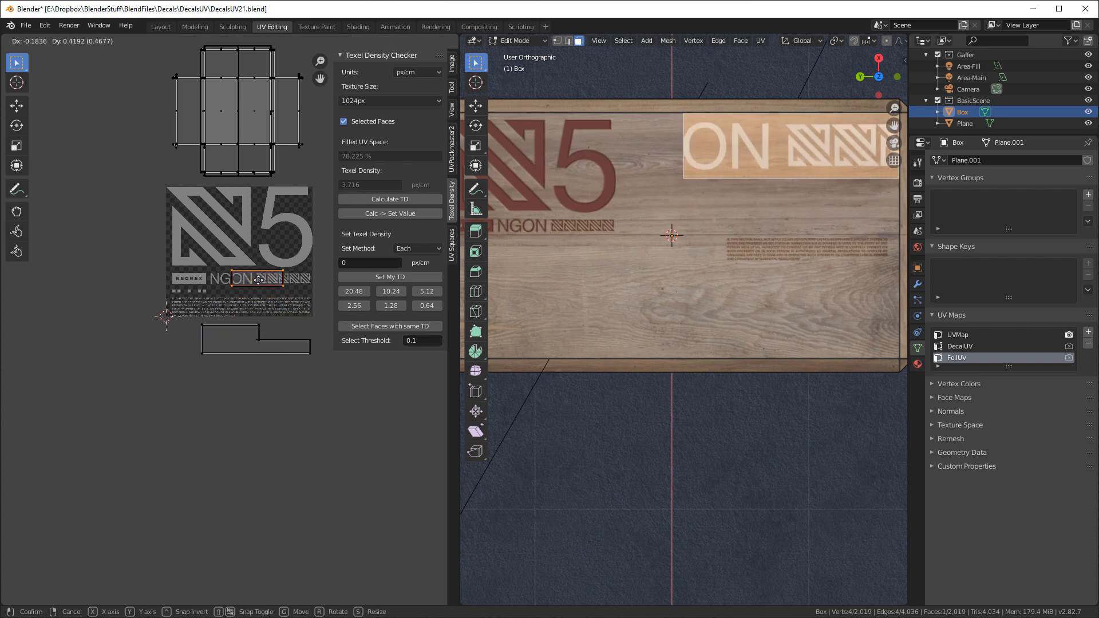
pyautogui.click(263, 281)
pyautogui.press('s')
pyautogui.click(272, 283)
pyautogui.press('g')
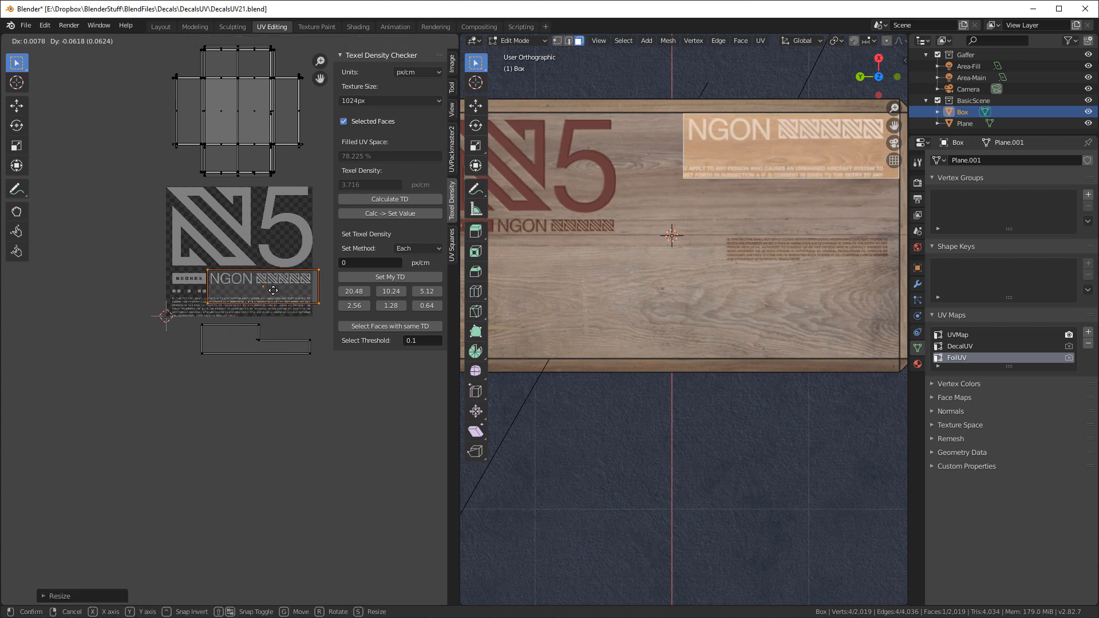
pyautogui.click(272, 288)
pyautogui.moveTo(272, 288); pyautogui.dragTo(223, 293, button='middle')
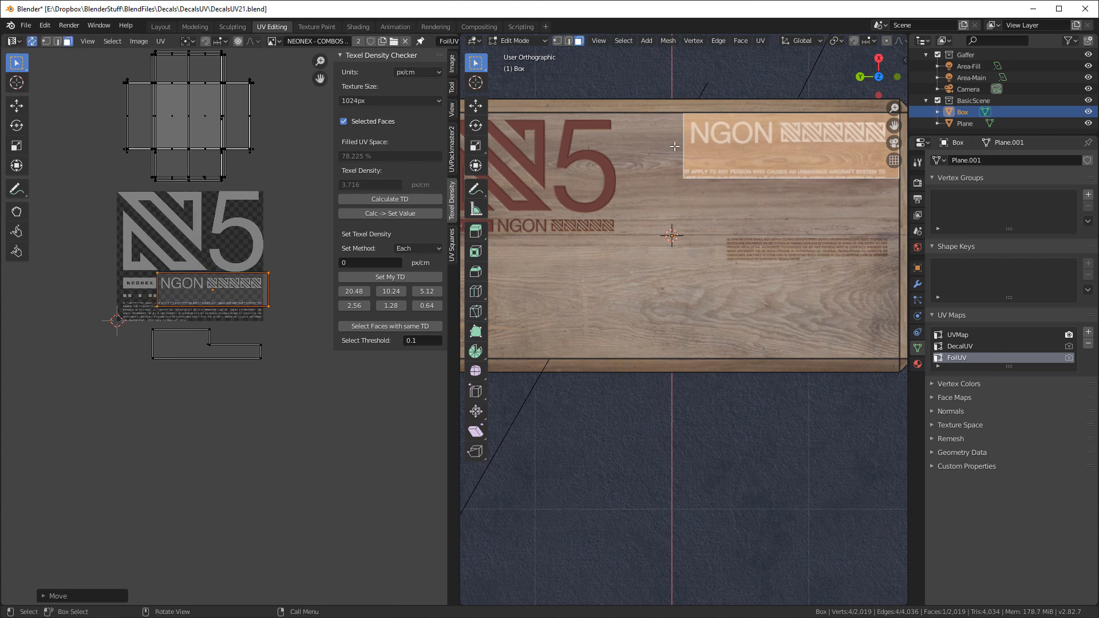
# Knife-cut straight across the rectangular top face between the NGON lettering and the small text line beneath it
pyautogui.keyDown('shift'); pyautogui.moveTo(818, 130); pyautogui.dragTo(795, 133, button='middle'); pyautogui.keyUp('shift')
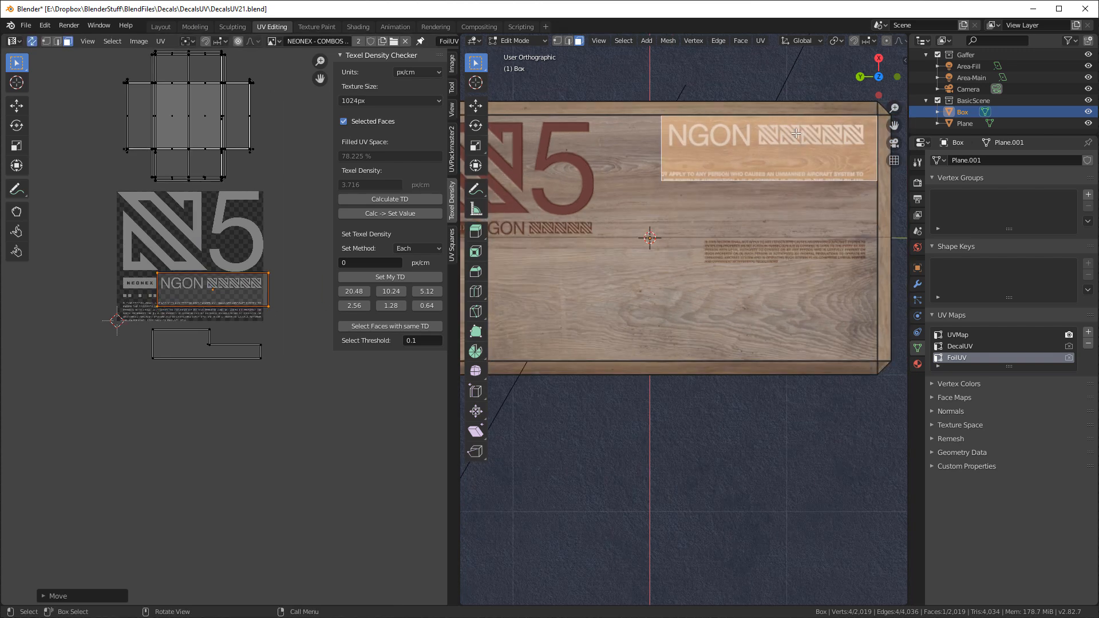
pyautogui.press('k')
pyautogui.click(662, 157)
pyautogui.click(807, 156)
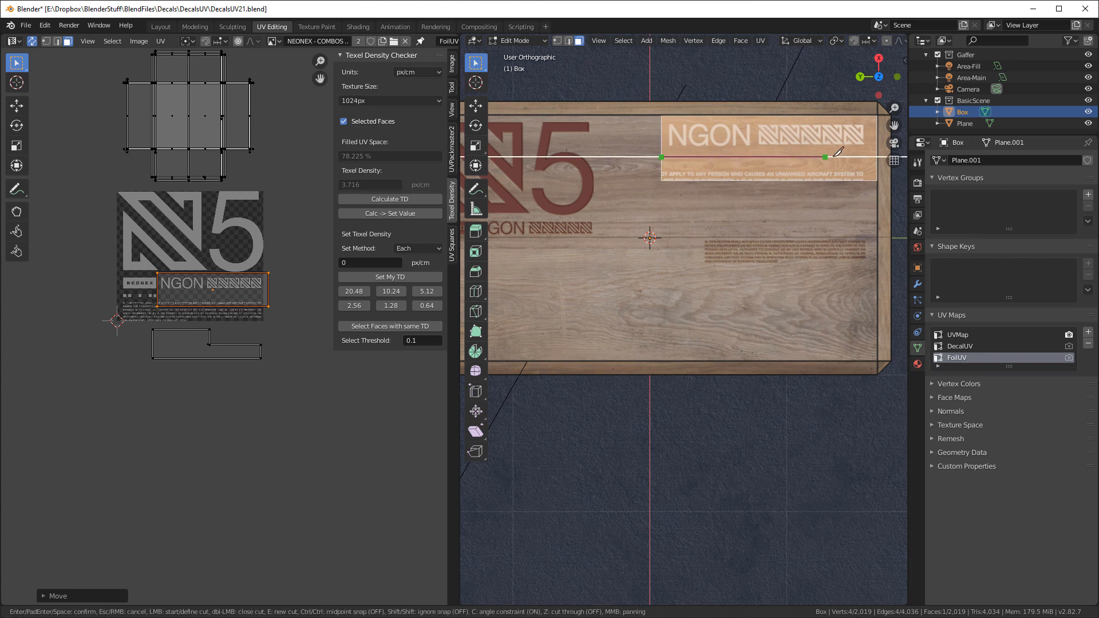
pyautogui.click(877, 157)
pyautogui.press('Return')
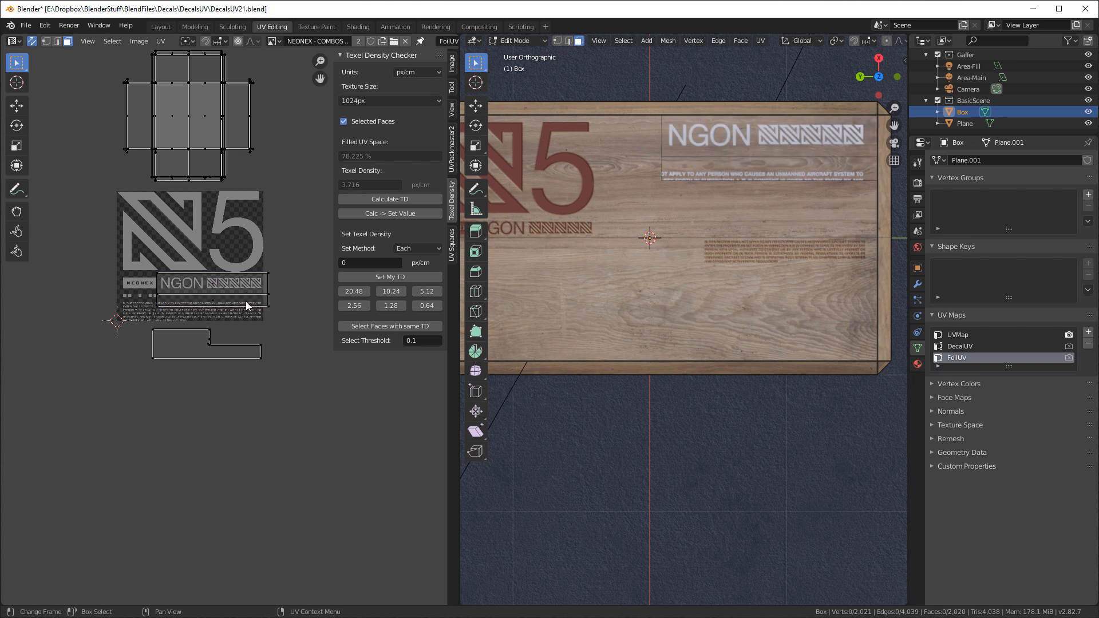
# Move the UV island of the lower strip face off the small text to the empty area below the decal image
pyautogui.click(216, 300)
pyautogui.press('g')
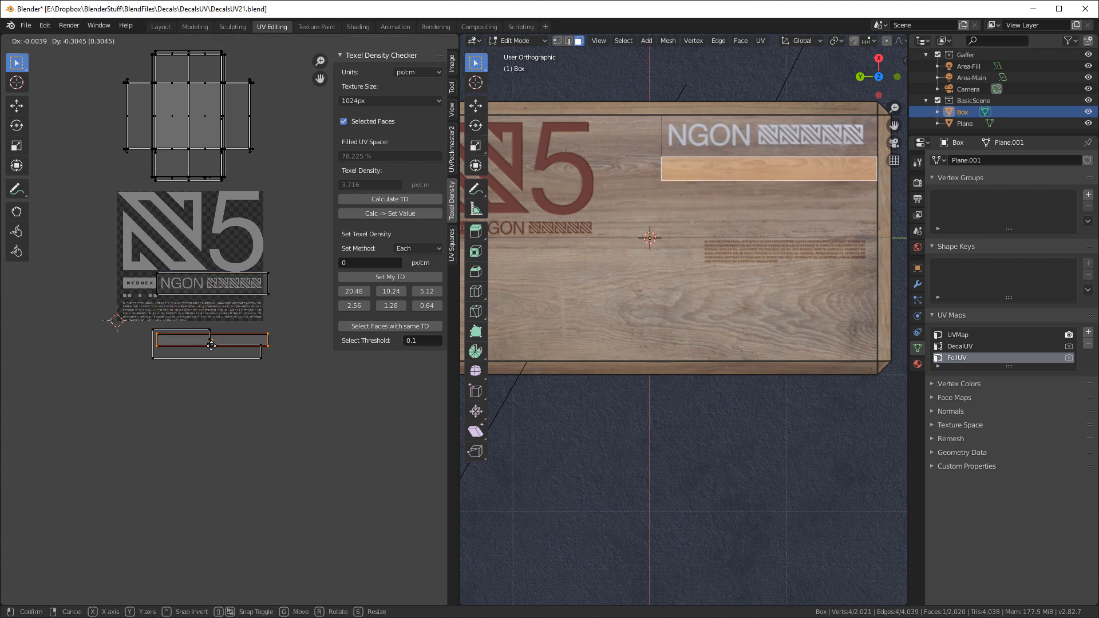
pyautogui.click(210, 366)
pyautogui.click(681, 78)
pyautogui.moveTo(721, 167); pyautogui.dragTo(737, 164, button='middle')
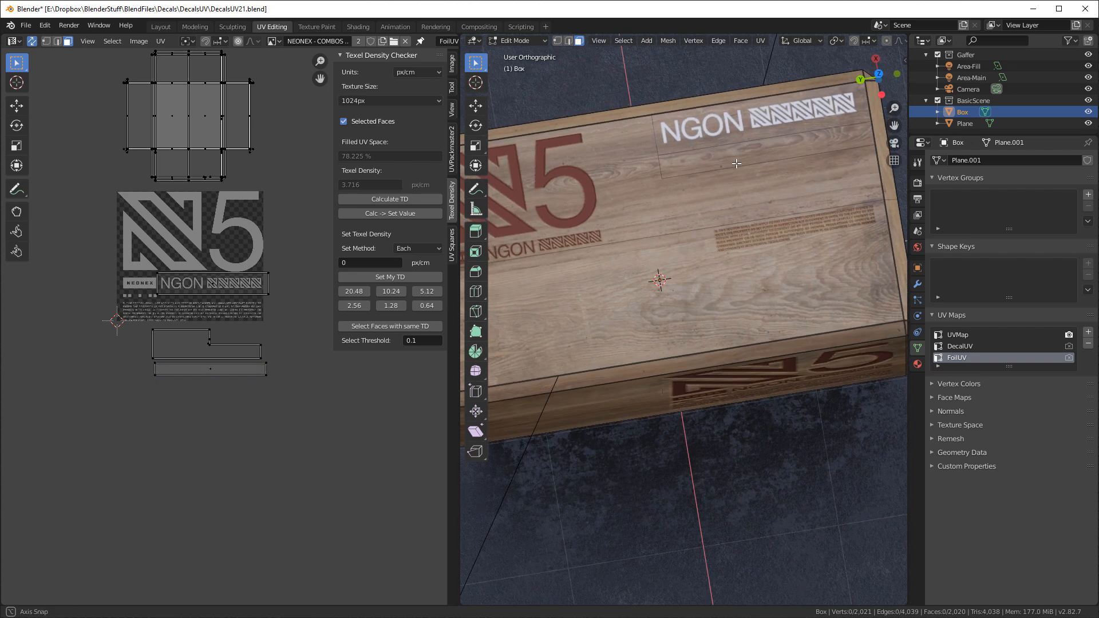
# Select the strip face below the NGON lettering and place its UV island over the decal's row of small squares
pyautogui.click(737, 160)
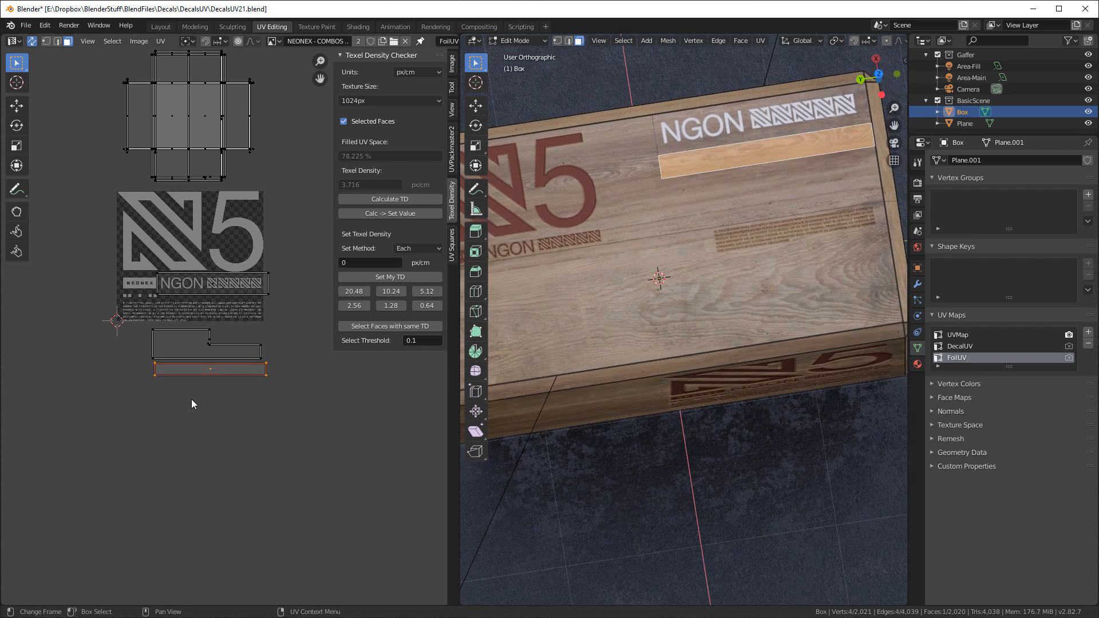
pyautogui.scroll(1, 122, 284)
pyautogui.press('g')
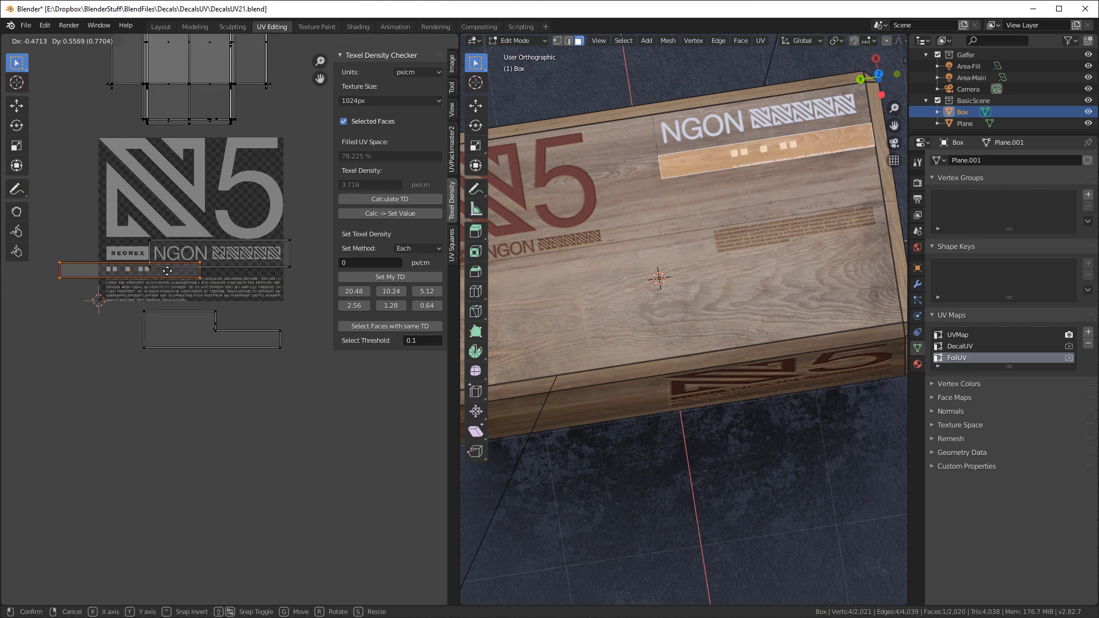
pyautogui.click(167, 271)
# Stretch the strip's UV island along X, flatten it along Y, and shift it along X to align the squares under the NGON lettering's start
pyautogui.press('s')
pyautogui.press('x')
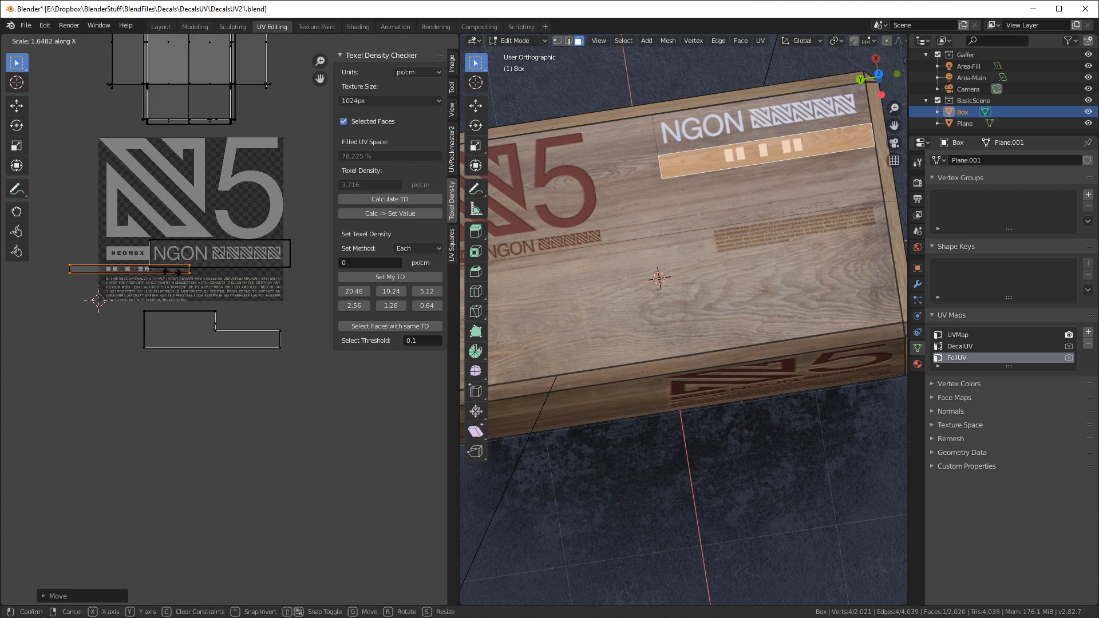
pyautogui.click(209, 286)
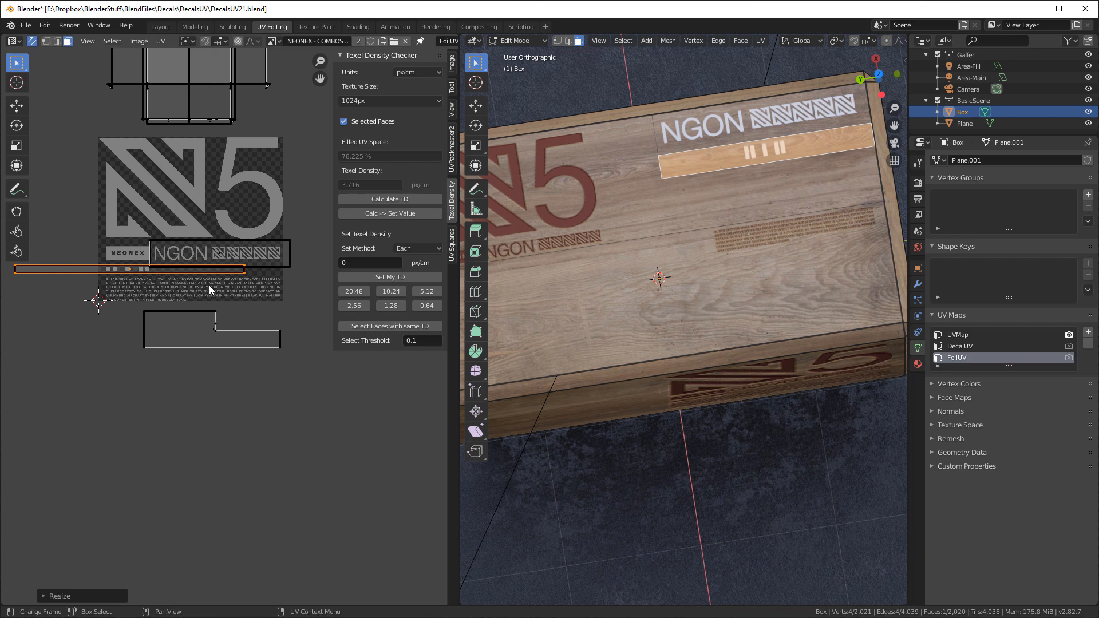
pyautogui.press('s')
pyautogui.press('y')
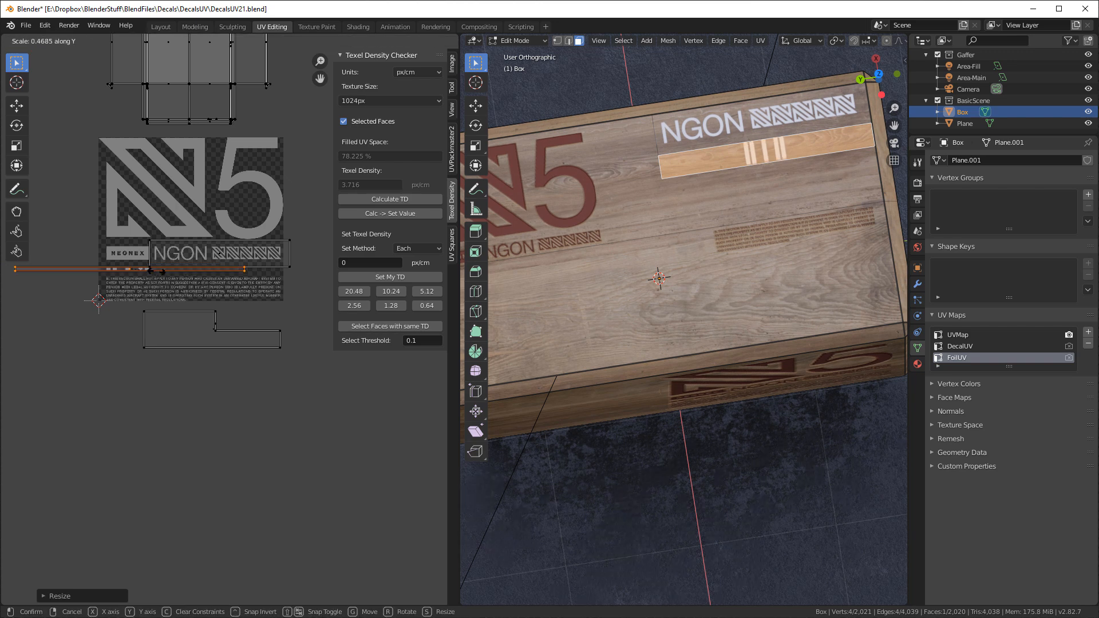
pyautogui.click(166, 277)
pyautogui.press('g')
pyautogui.press('x')
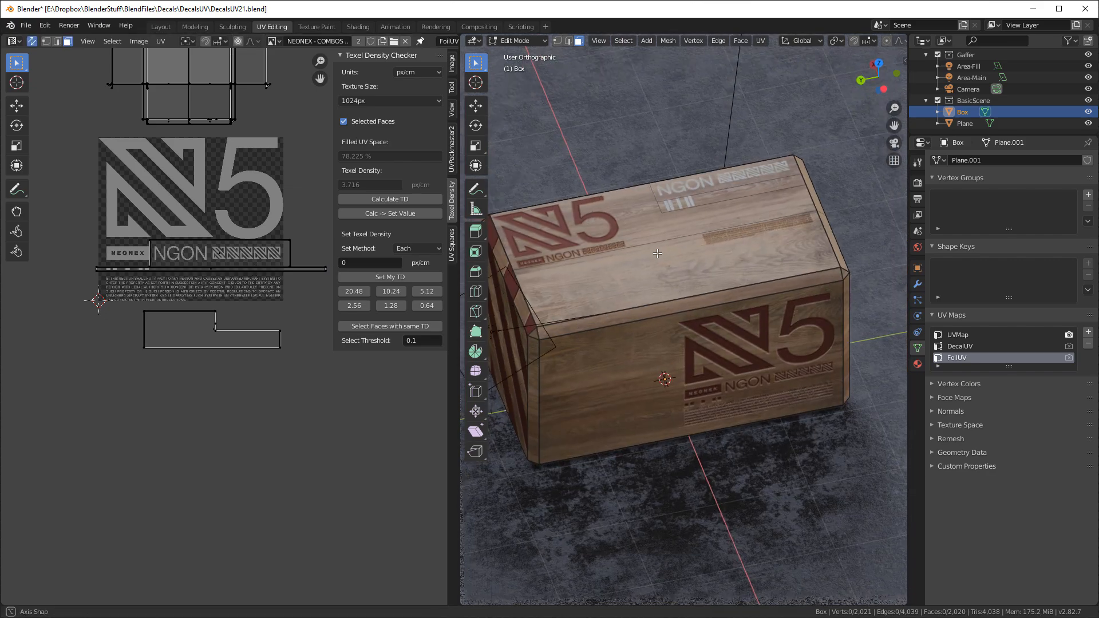
# Project the box's long side face from left view and scale and place its FoilUV island to show the large 5 beside the engraved logo
pyautogui.moveTo(644, 267); pyautogui.dragTo(612, 232, button='middle')
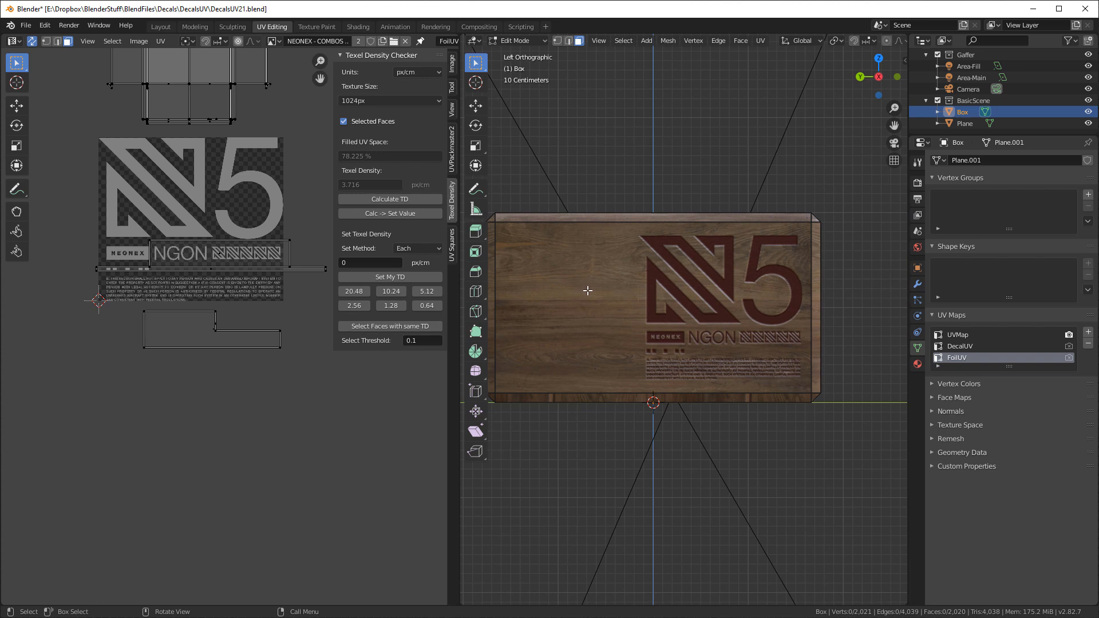
pyautogui.click(588, 291)
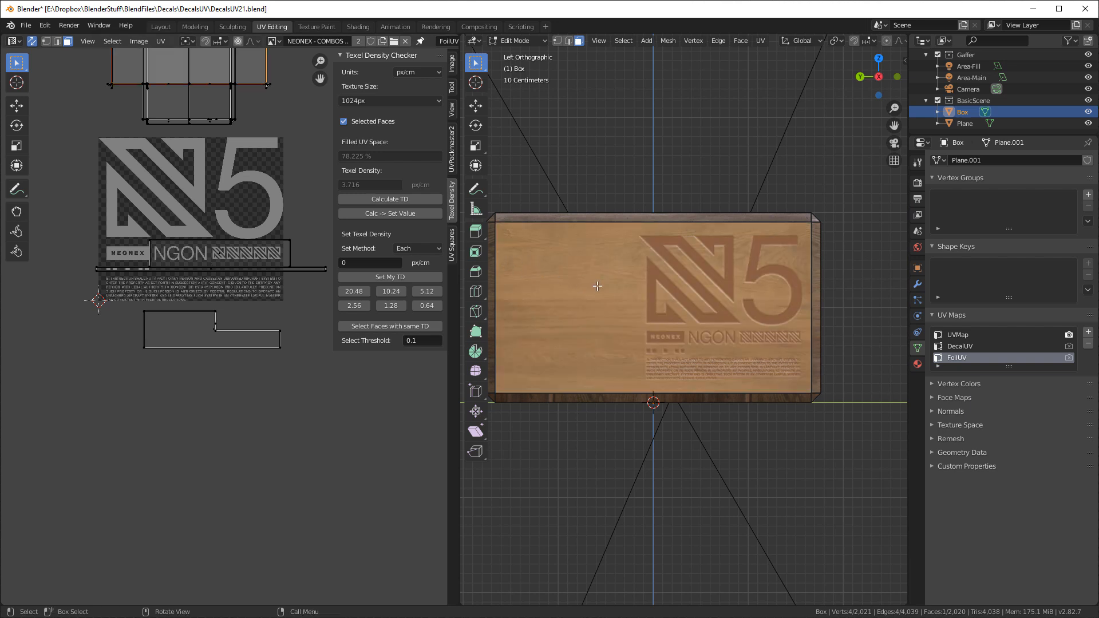
pyautogui.press('u')
pyautogui.click(597, 283)
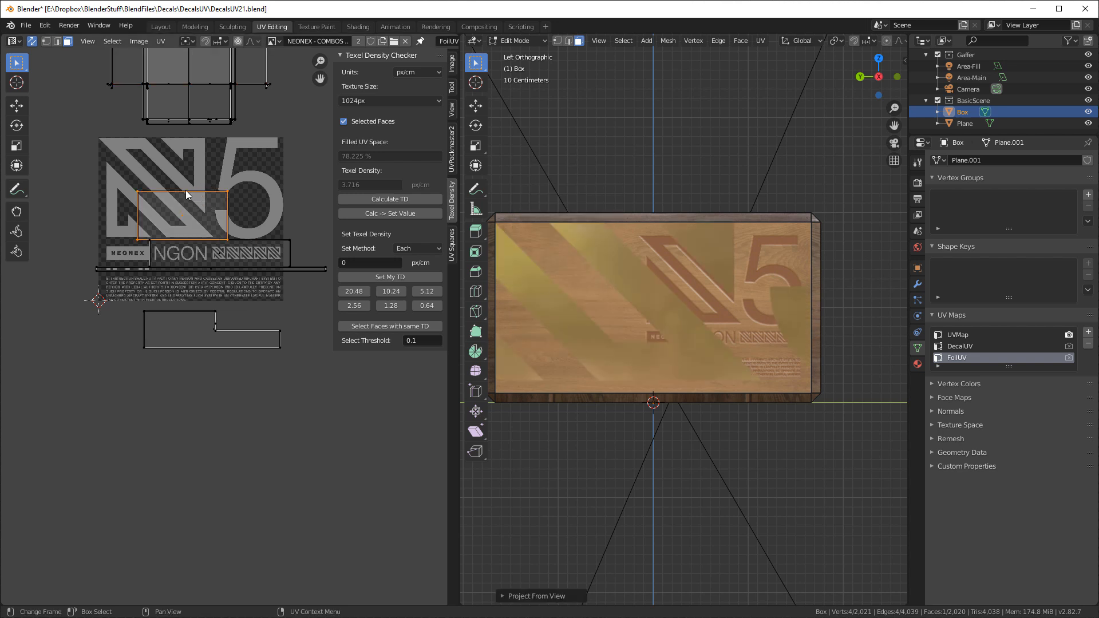
pyautogui.press('s')
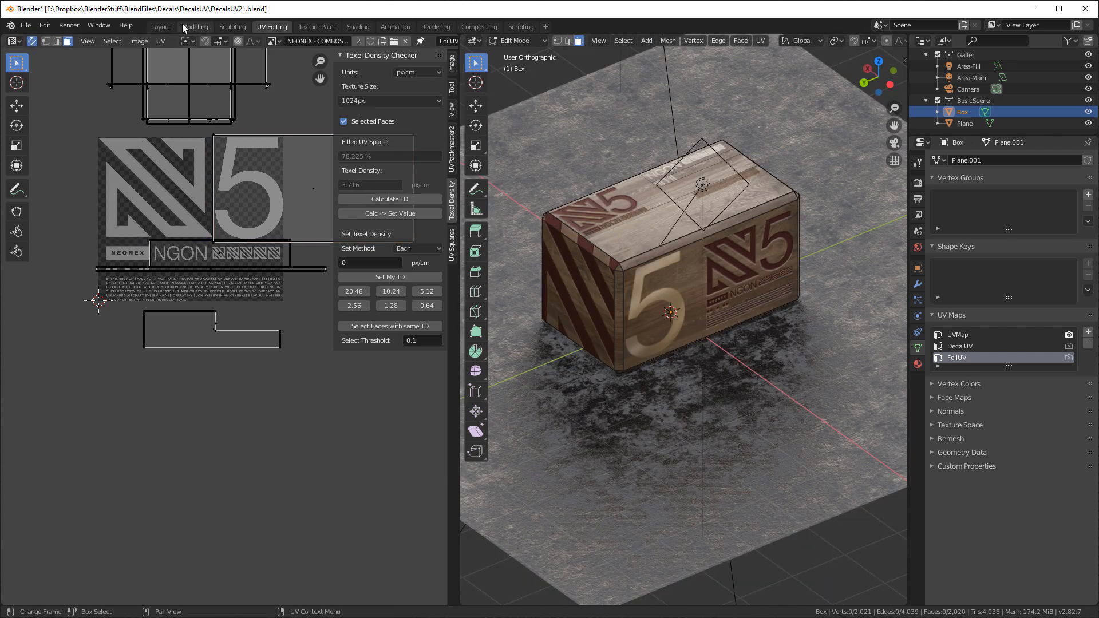
# Set the wood material's Glossy BSDF colour to a saturated blue in the Layout workspace
pyautogui.click(168, 27)
pyautogui.moveTo(552, 215); pyautogui.dragTo(542, 195, button='middle')
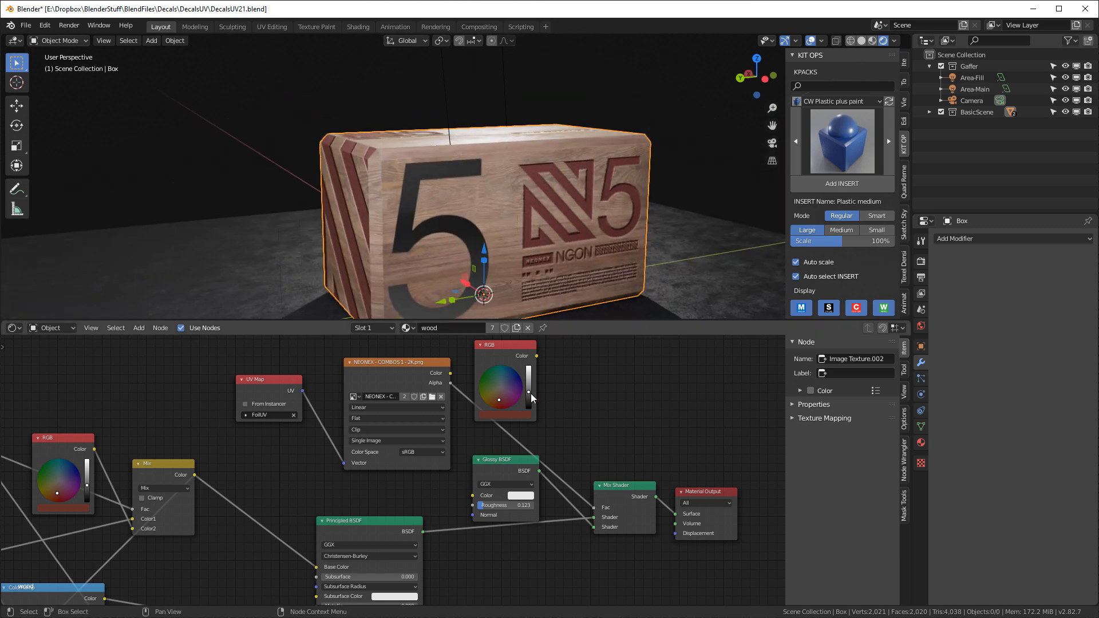
pyautogui.click(521, 495)
pyautogui.click(567, 386)
pyautogui.moveTo(499, 183); pyautogui.dragTo(510, 165, button='middle')
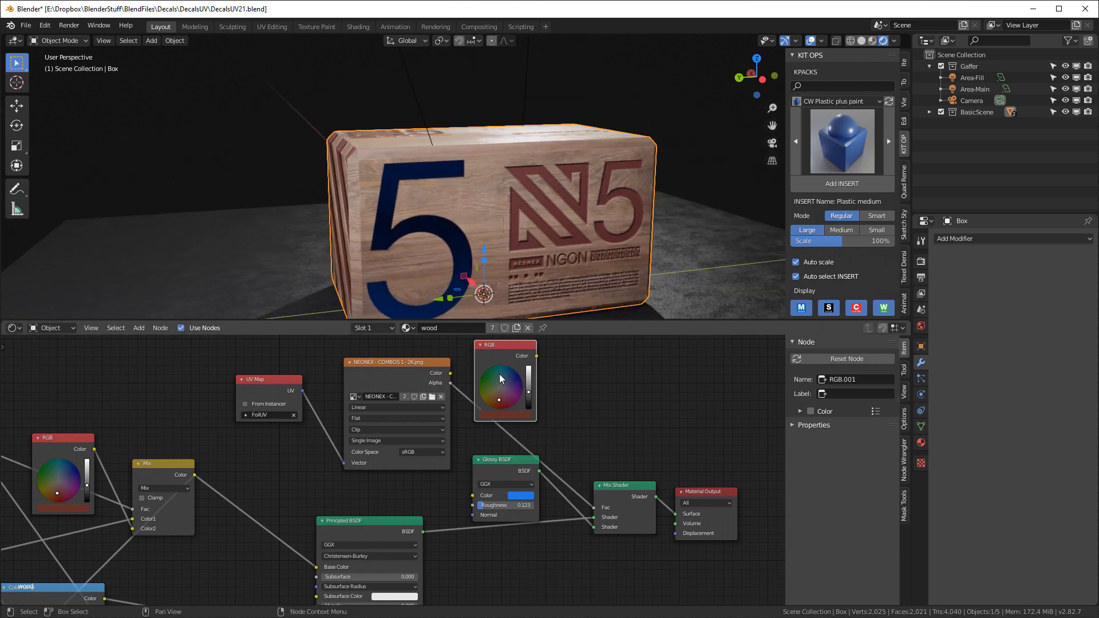
# Examine the blue foil decals on the box's side and top from several angles, in a maximized viewport and in the UV Editing workspace
pyautogui.hotkey('ctrl', 'space')
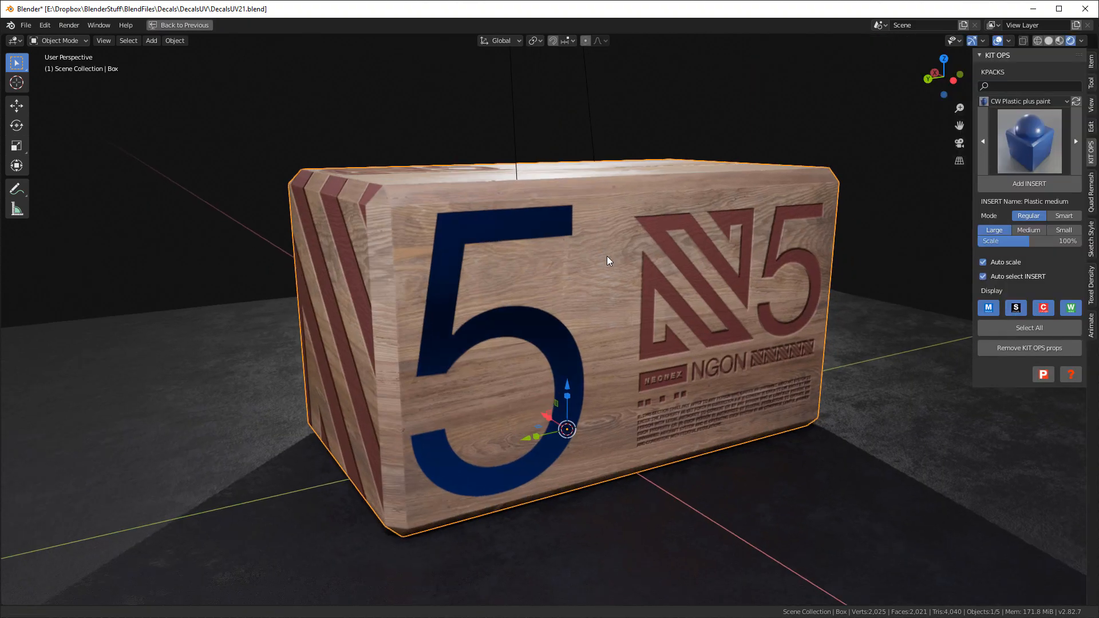
pyautogui.moveTo(601, 247); pyautogui.dragTo(472, 210, button='middle')
pyautogui.moveTo(563, 249); pyautogui.dragTo(723, 293, button='middle')
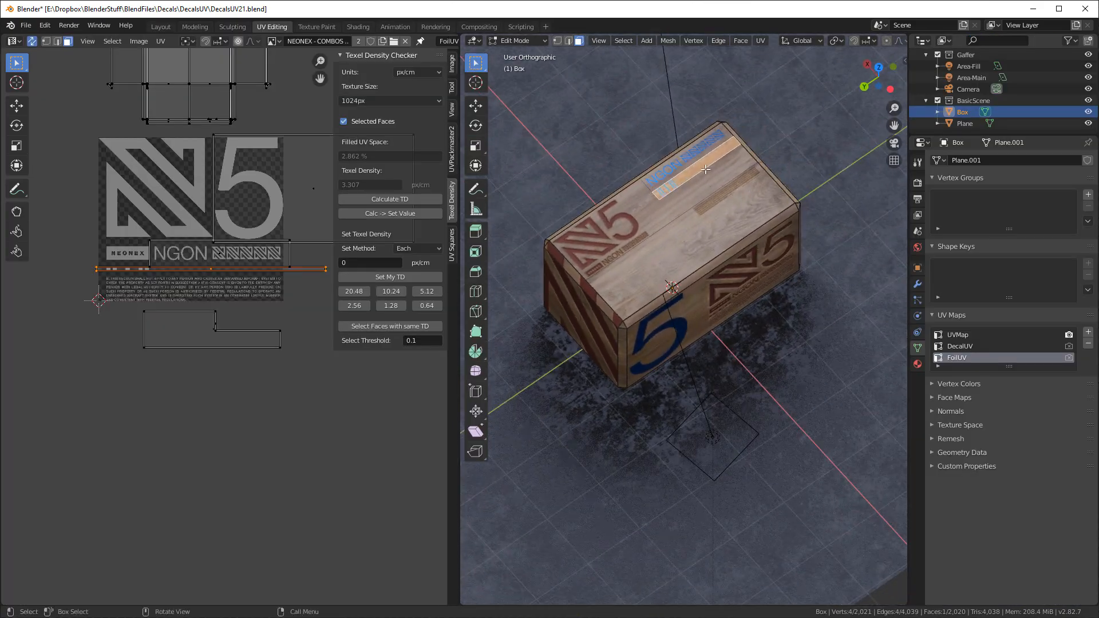
pyautogui.scroll(4, 706, 170)
pyautogui.scroll(-3, 715, 169)
pyautogui.scroll(2, 719, 172)
pyautogui.moveTo(719, 172); pyautogui.dragTo(782, 184, button='middle')
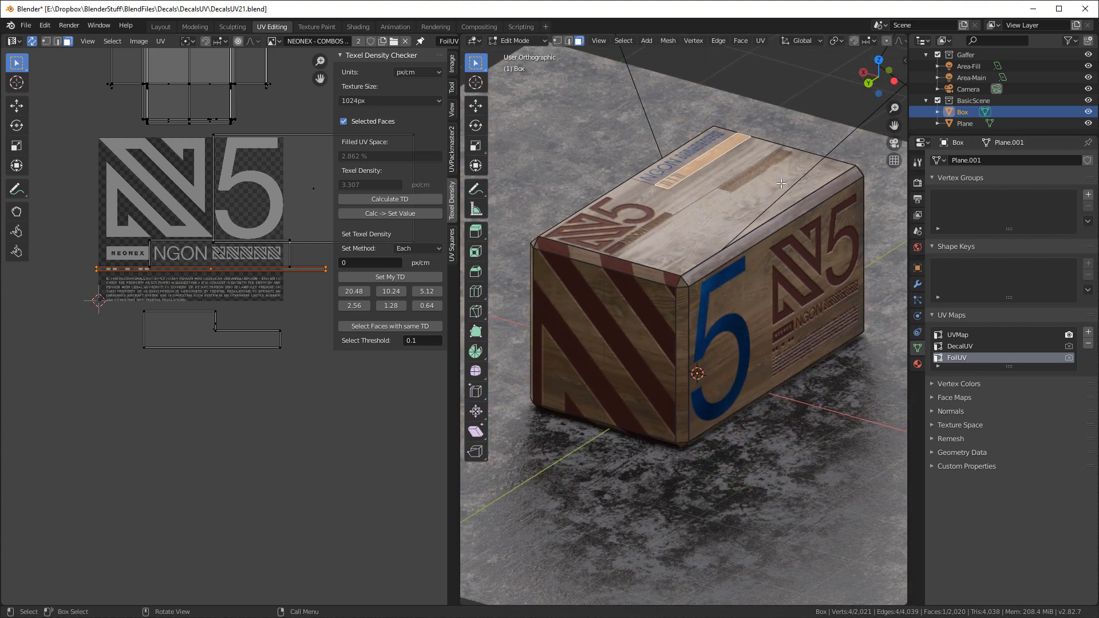